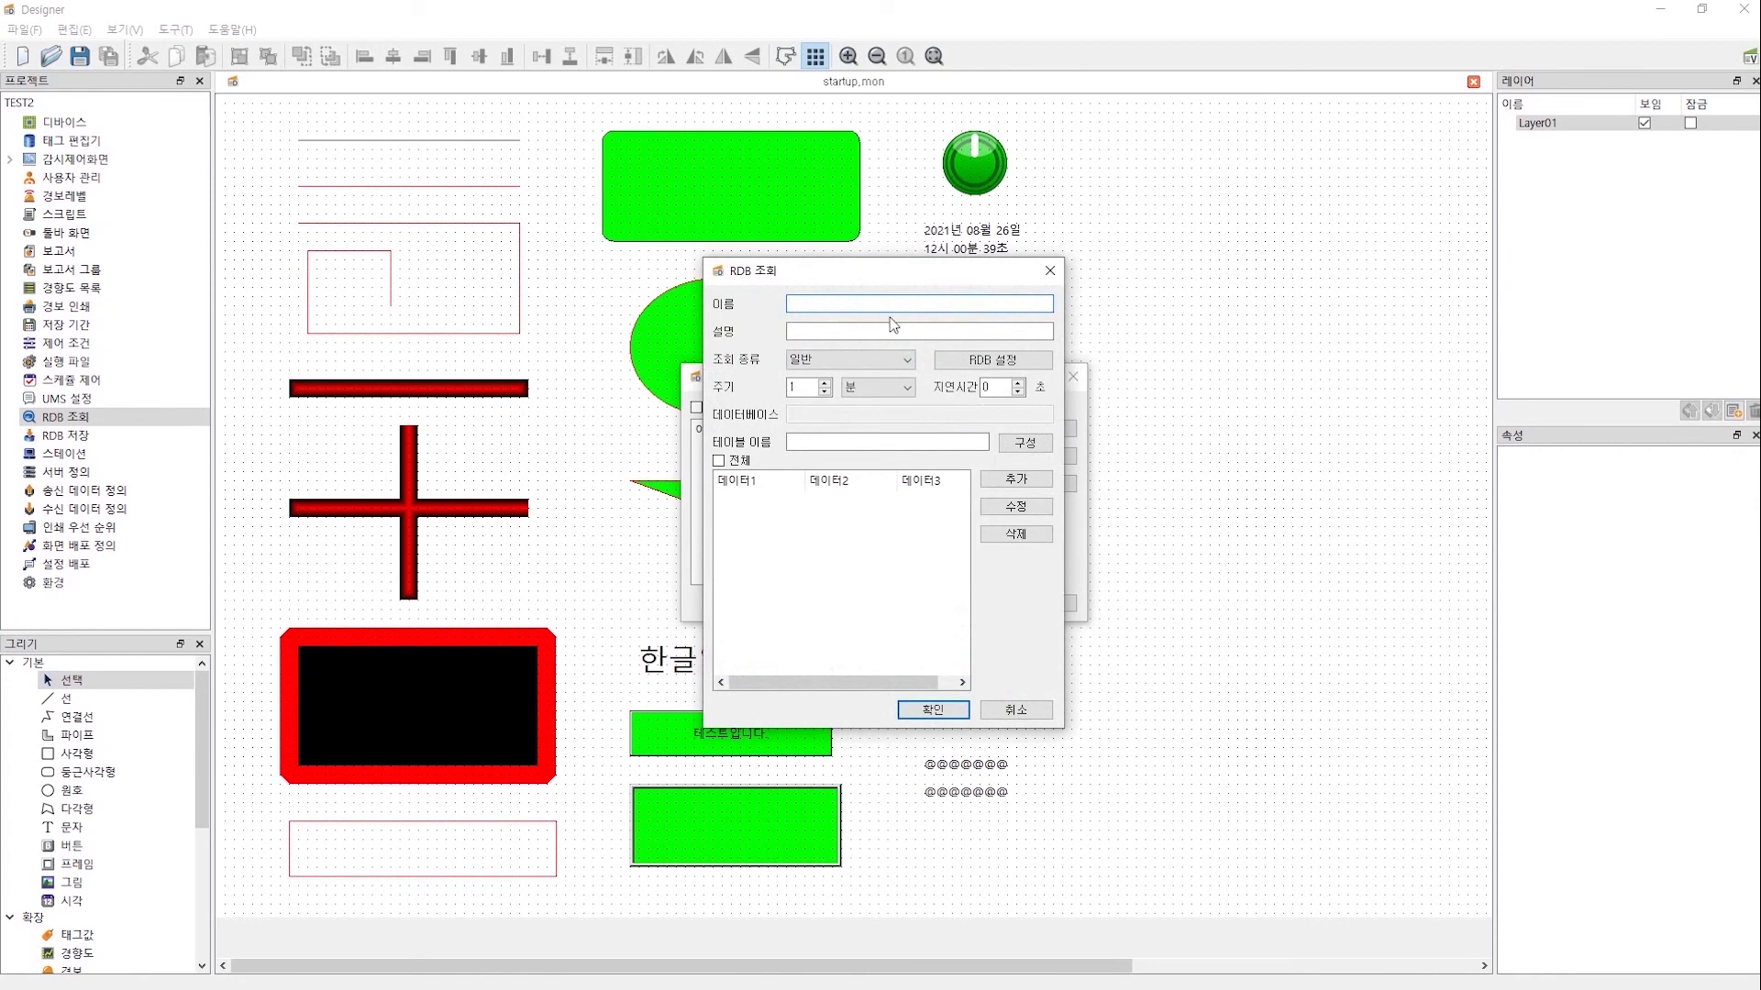
- Name the query TEST and choose MariaDB as the connection's database type
type("TEST")
left_click(960, 361)
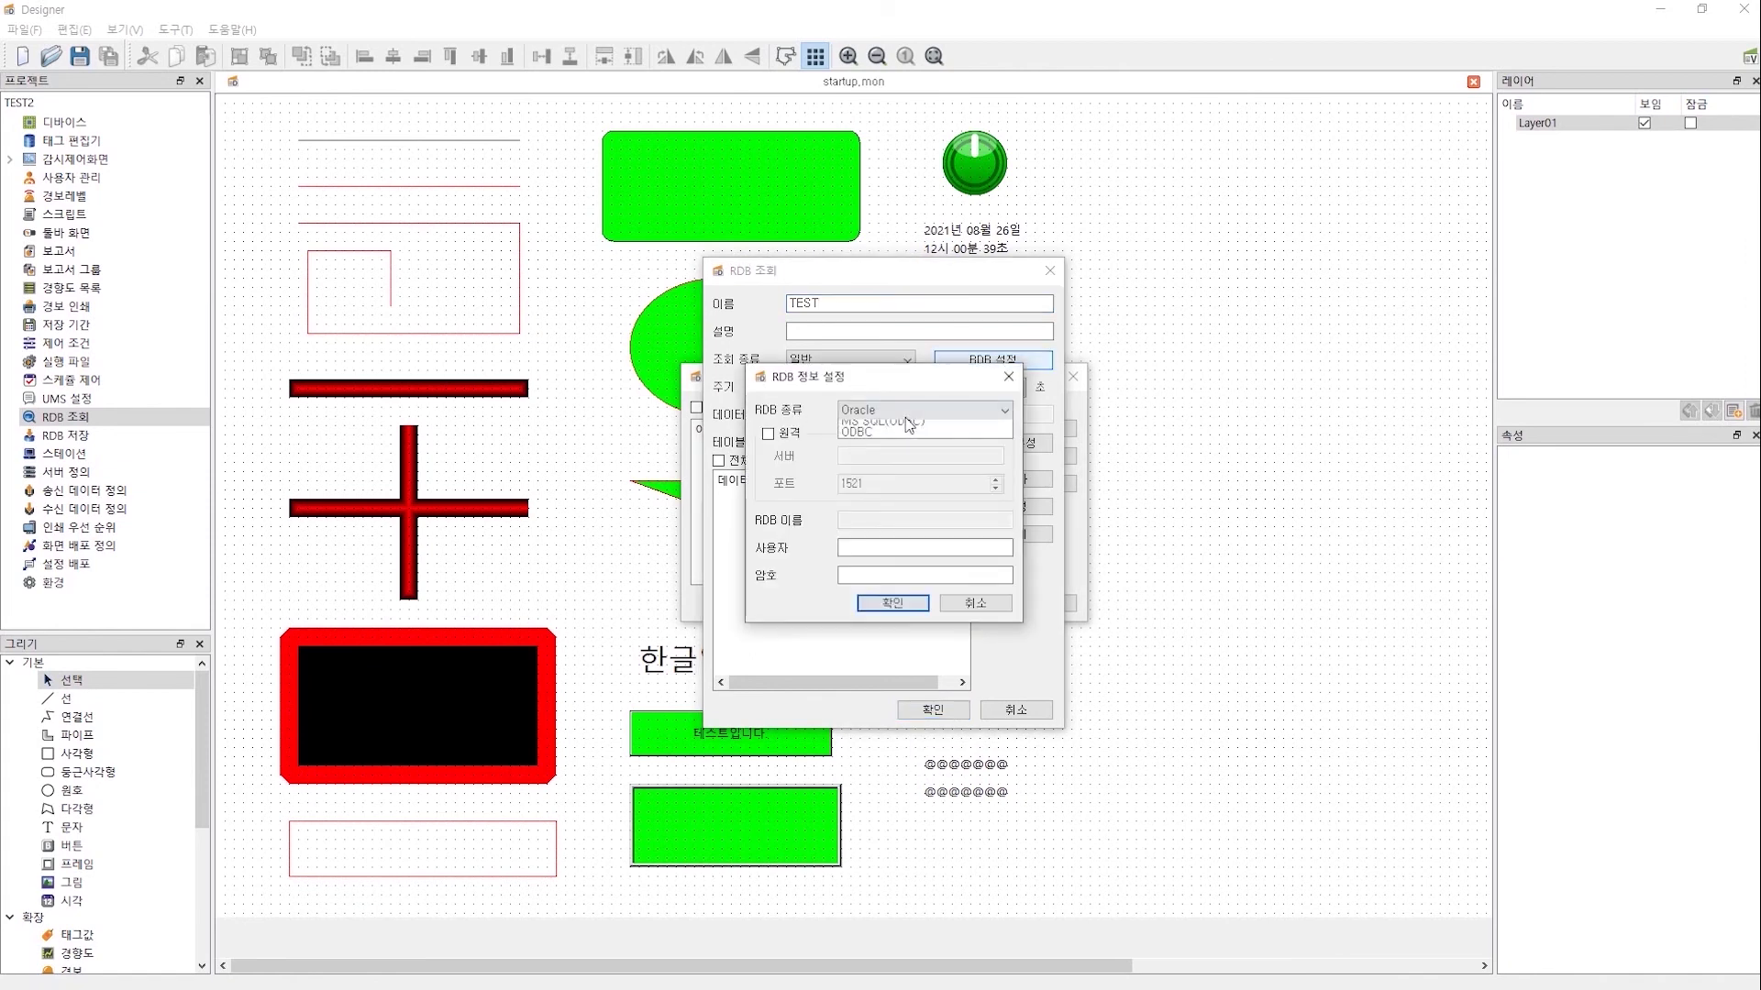
left_click(906, 413)
left_click(884, 437)
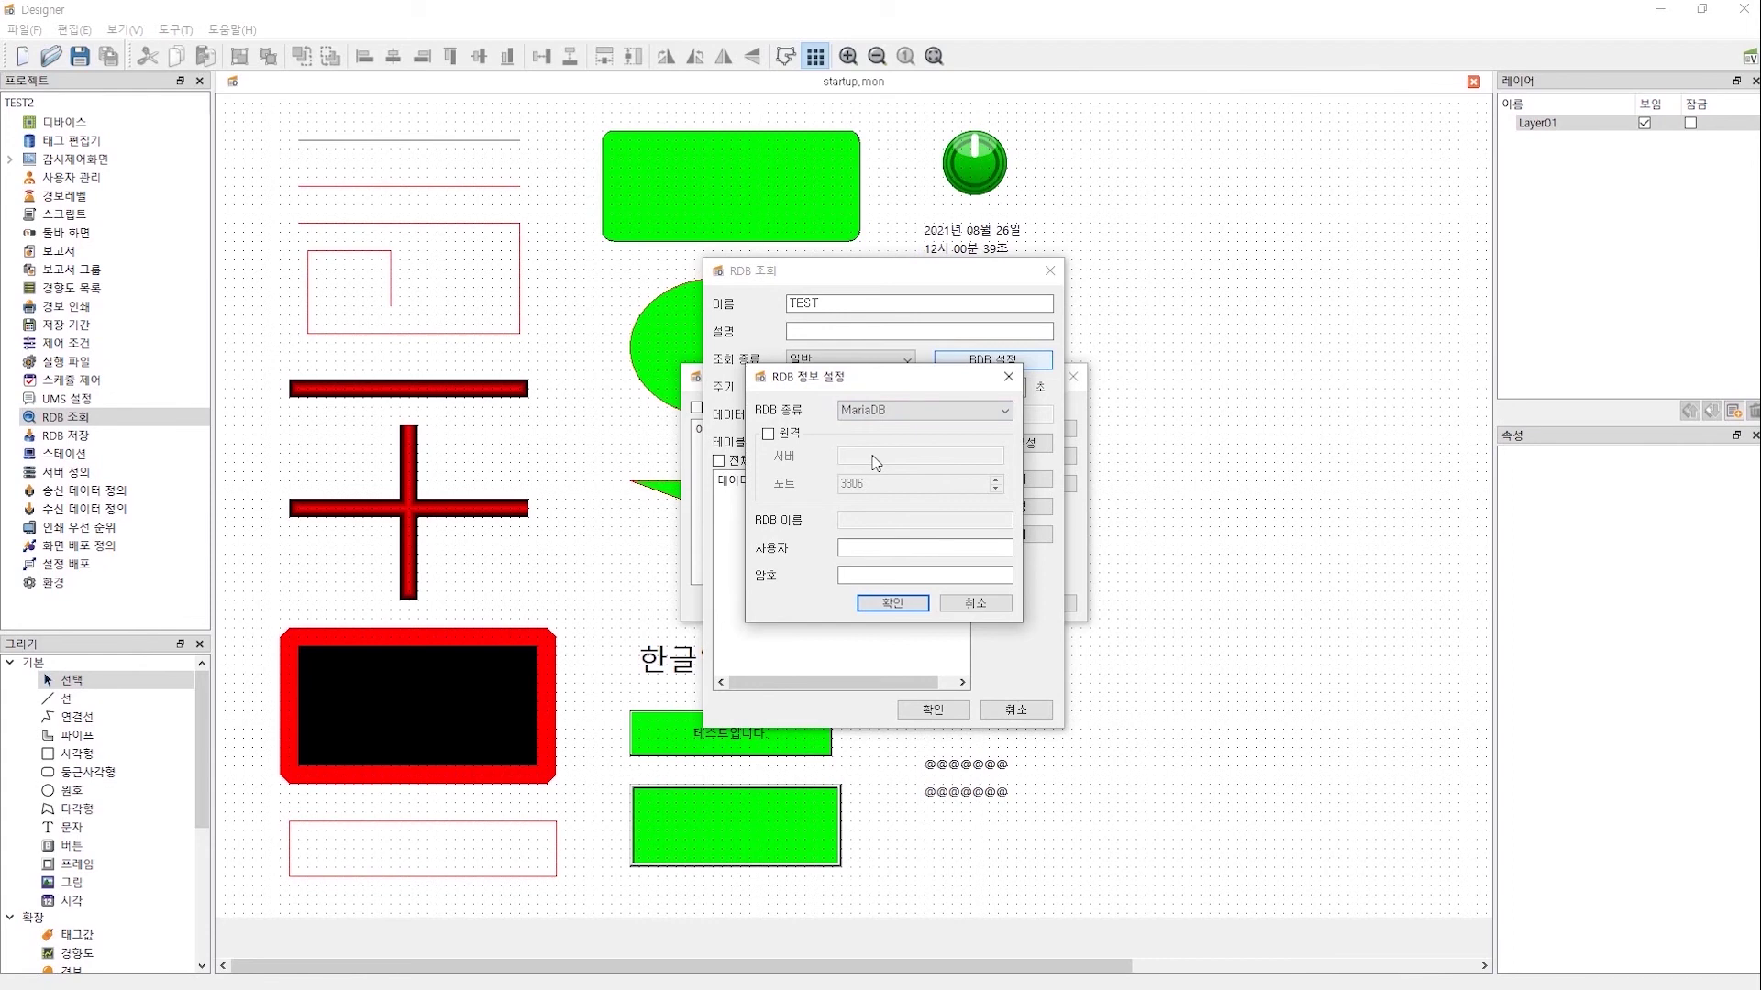
- Enter the database user name and password, leave remote connection off, and confirm the settings
left_click(863, 550)
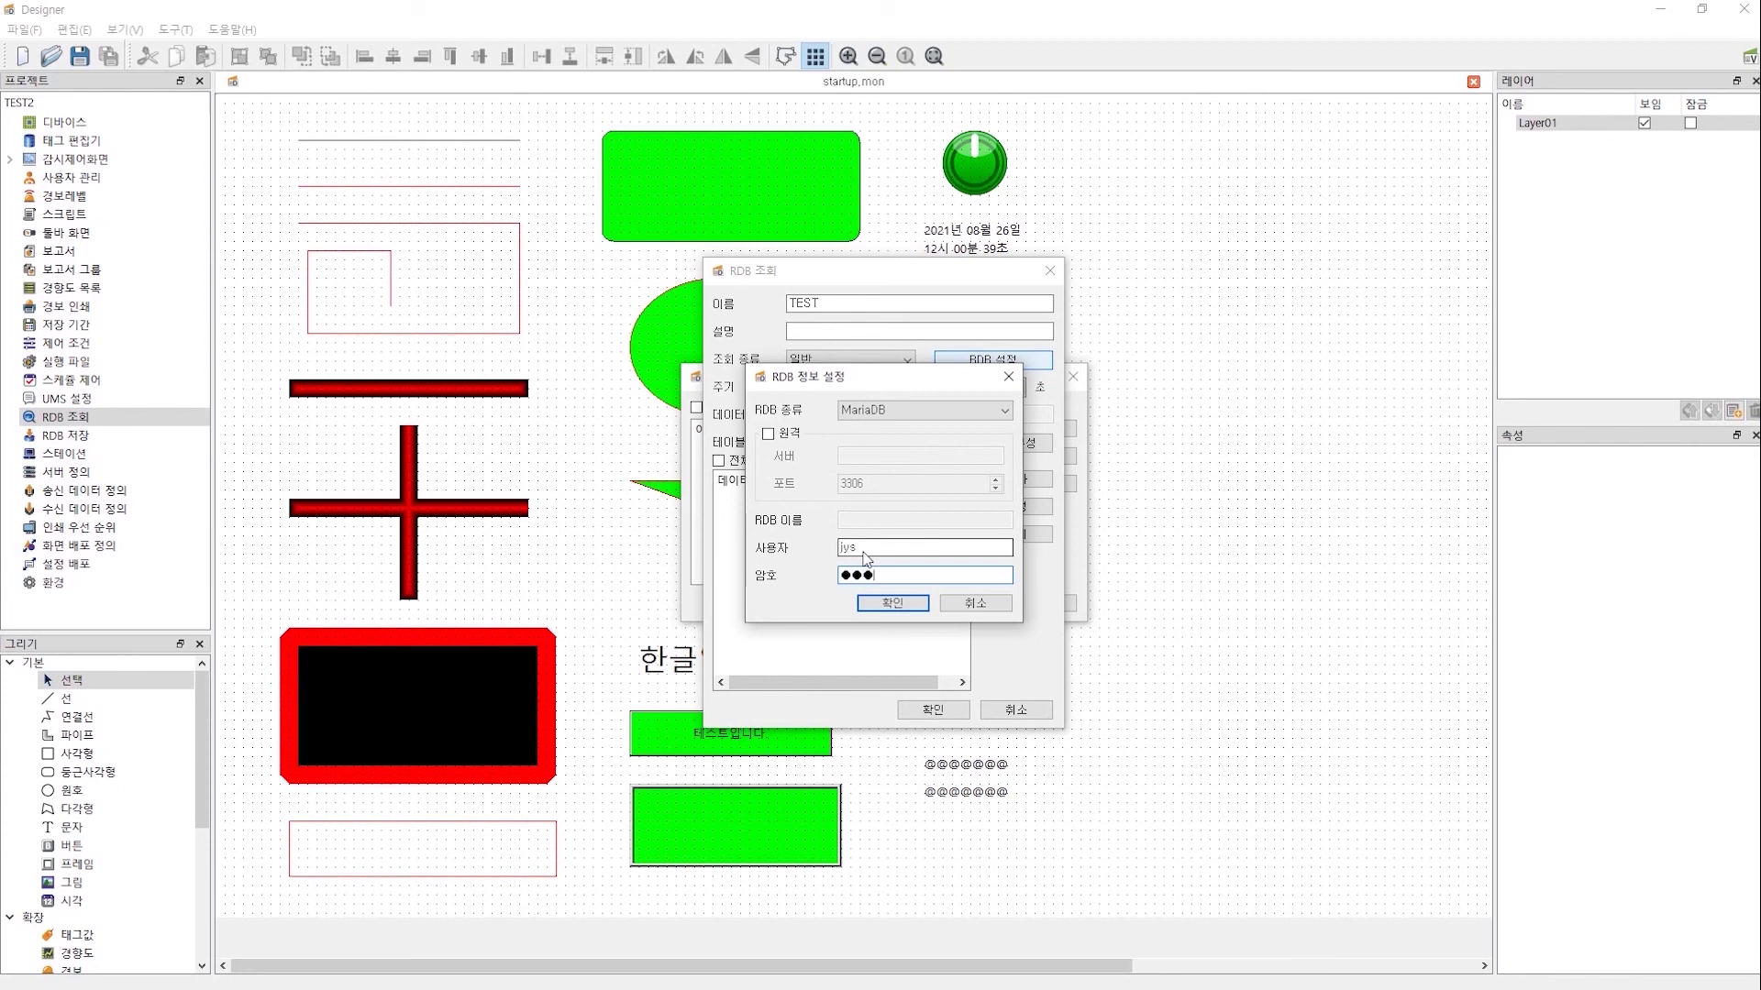
left_click(790, 438)
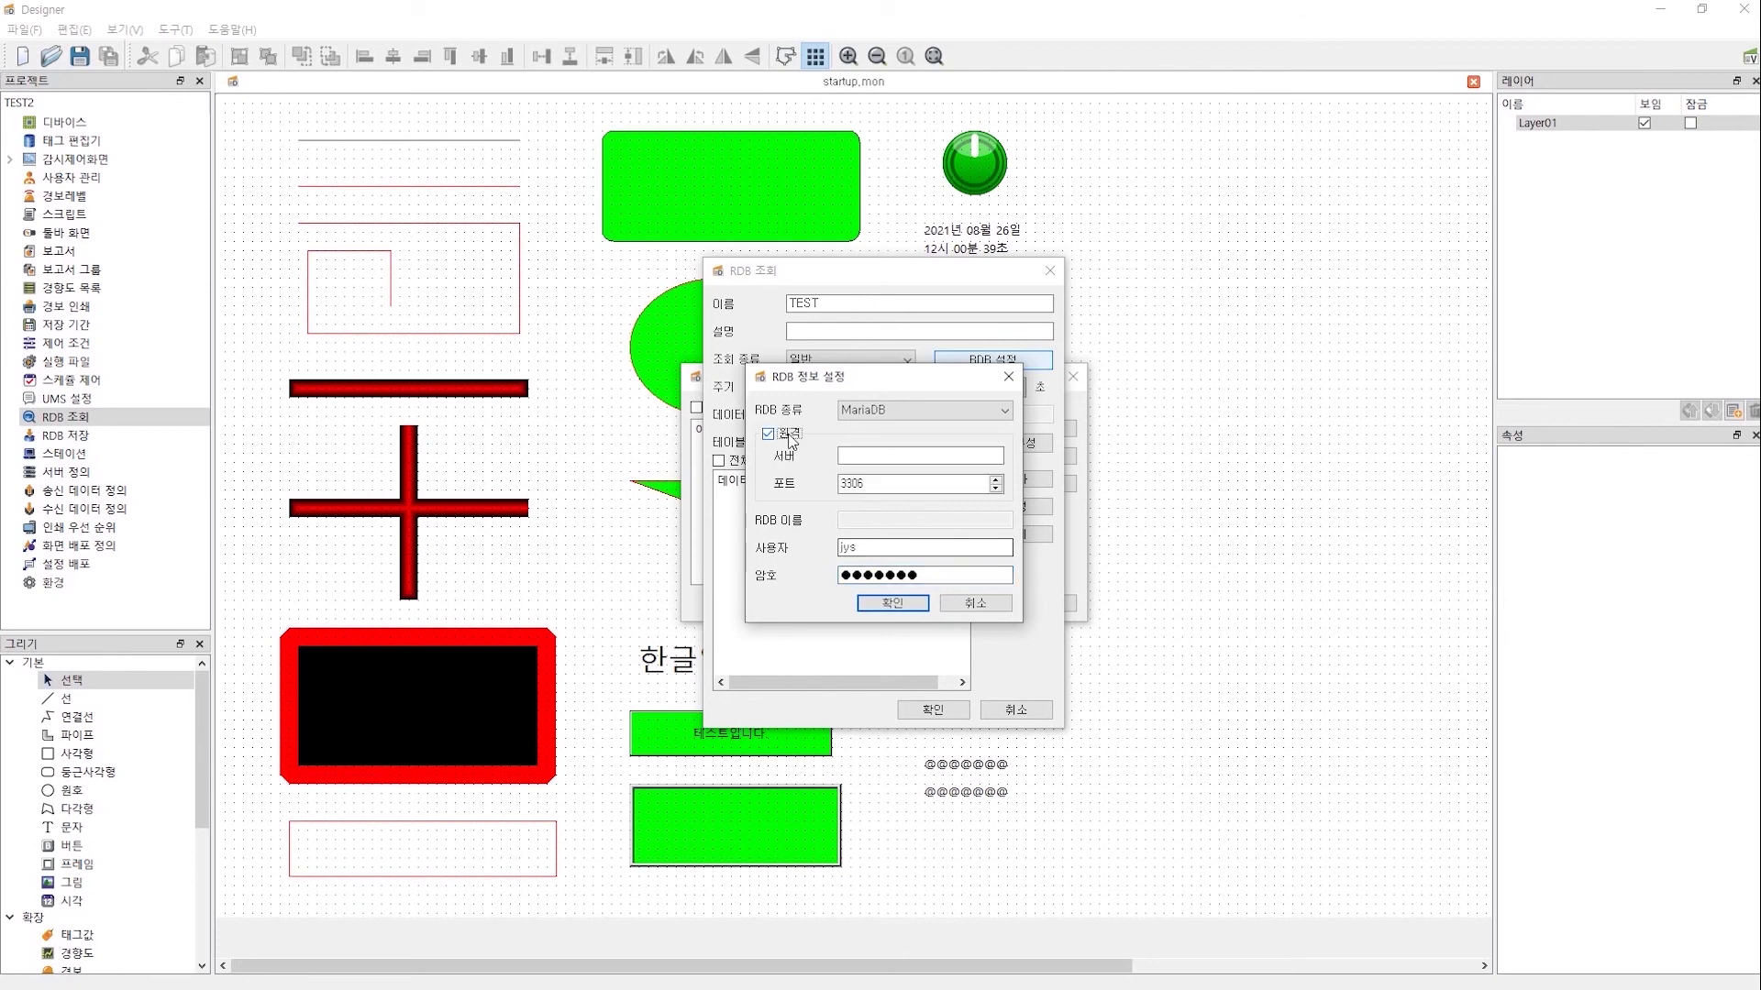
left_click(792, 438)
left_click(913, 612)
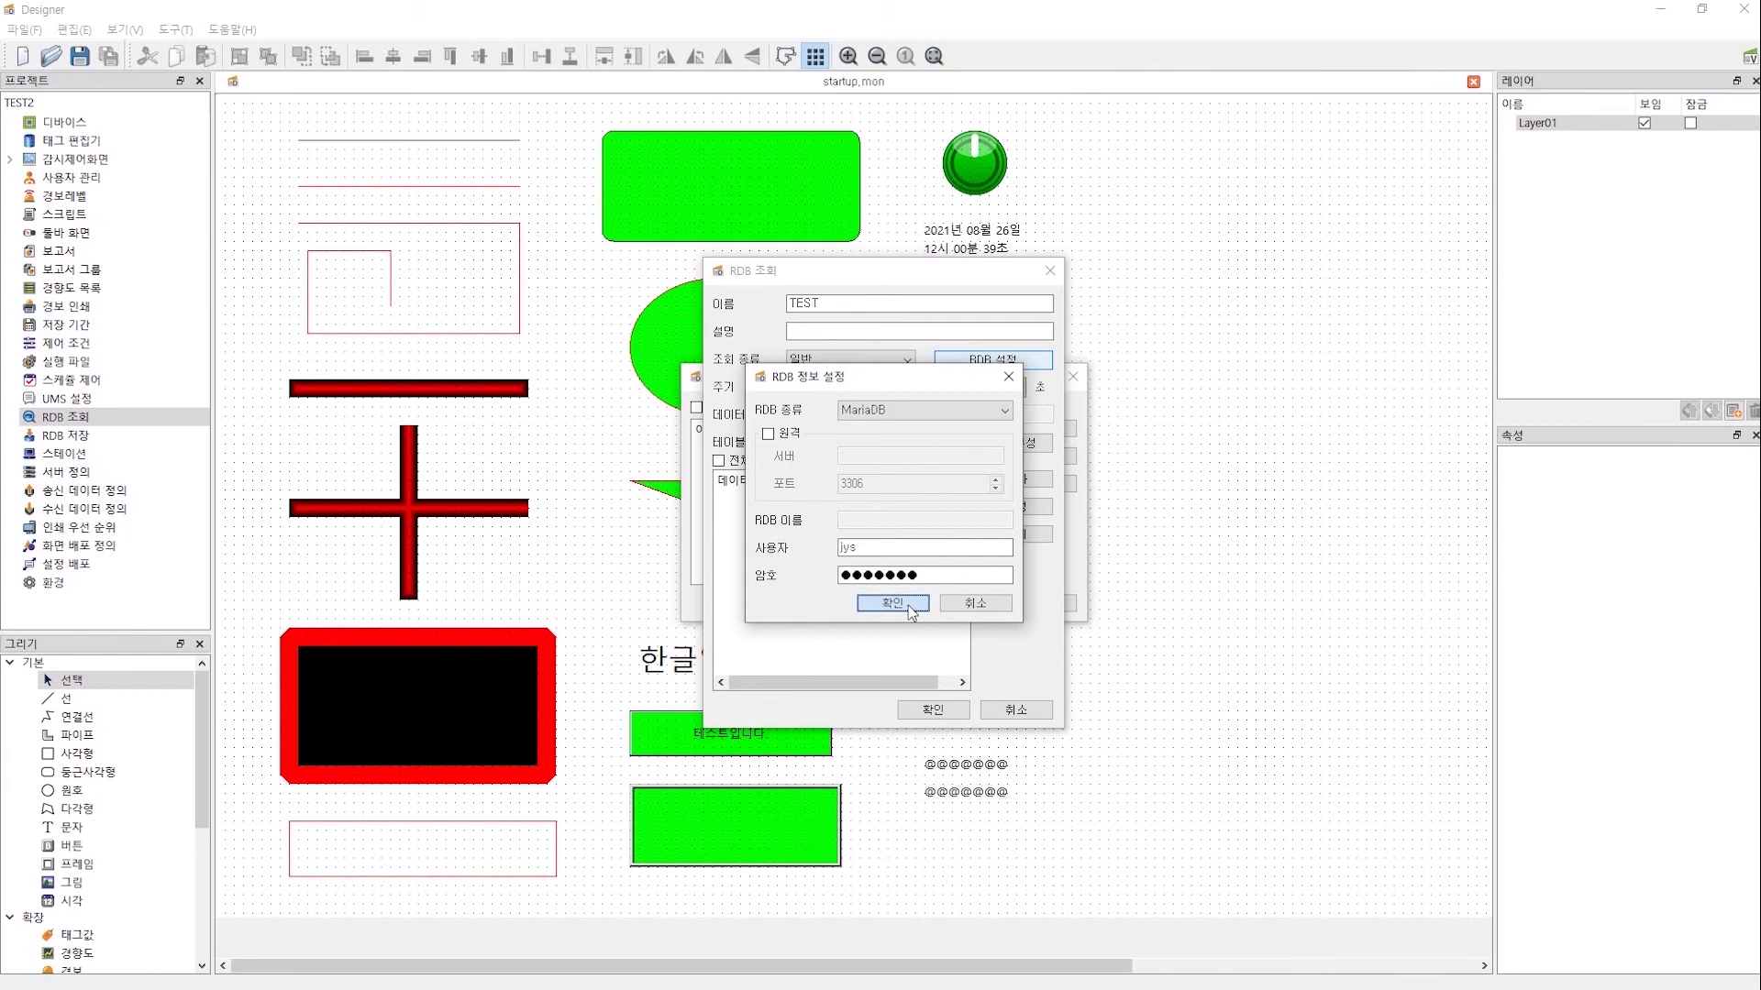
left_click(906, 603)
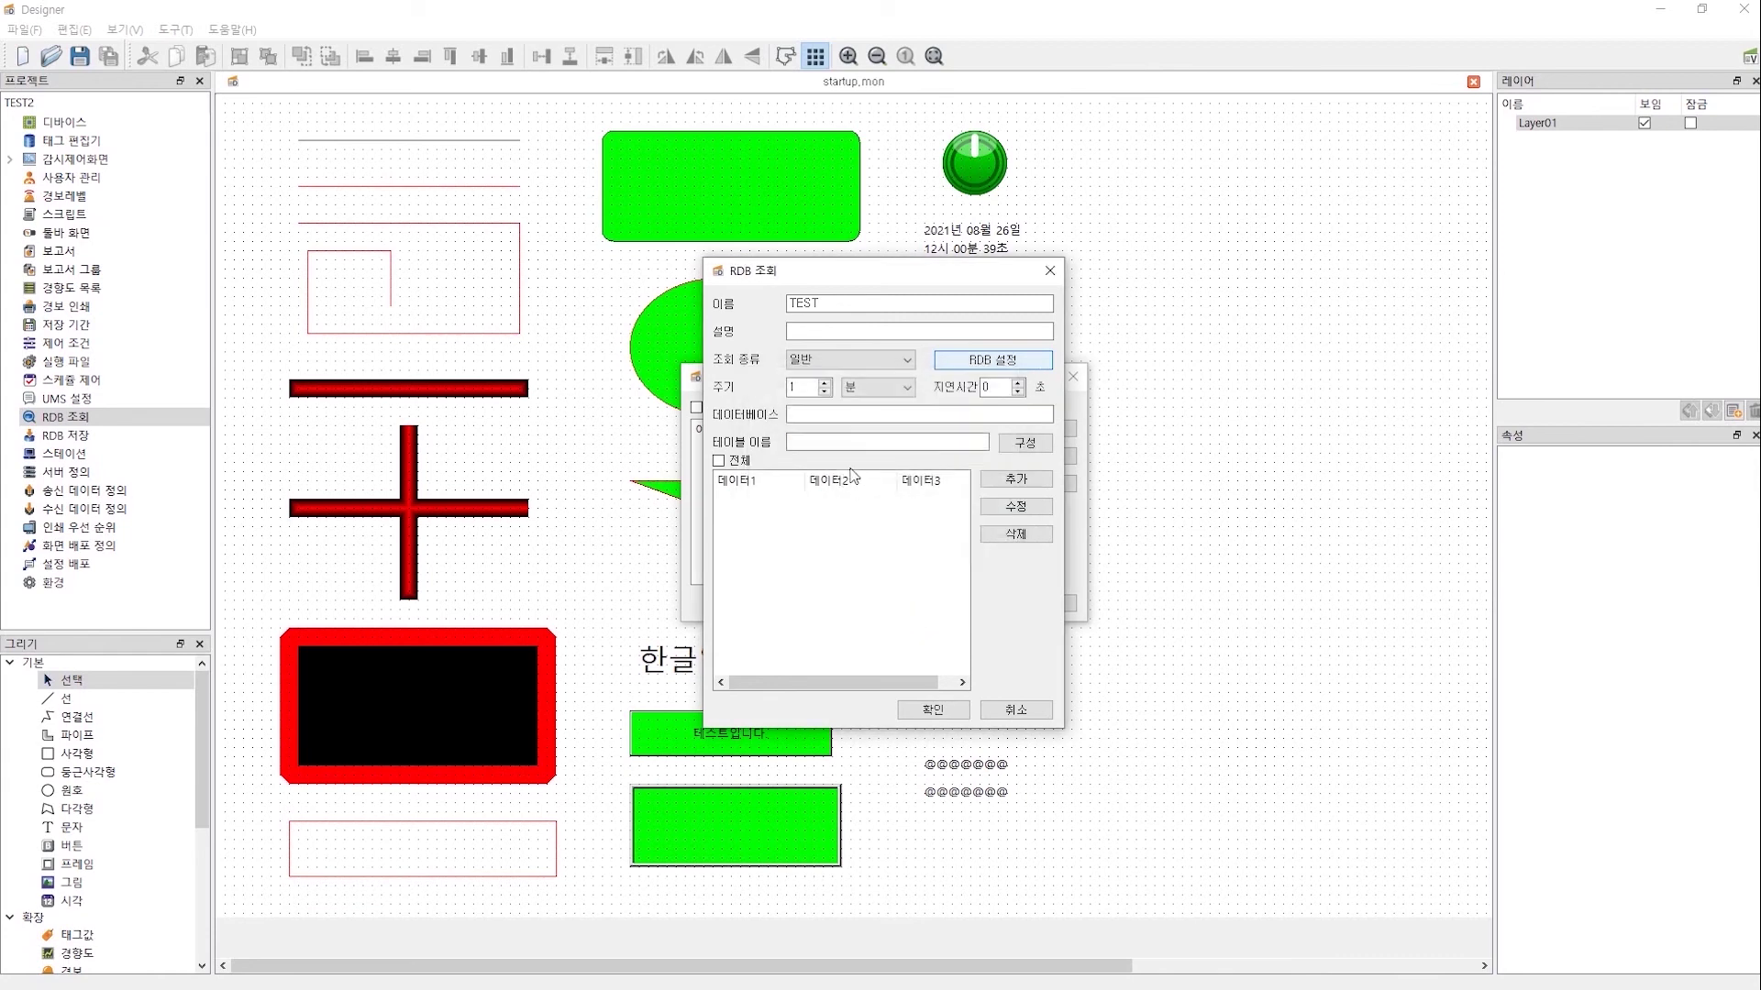
- Set the database to srview and the table name to rdbread
left_click(873, 418)
type("srview")
double_click(872, 417)
left_click(845, 443)
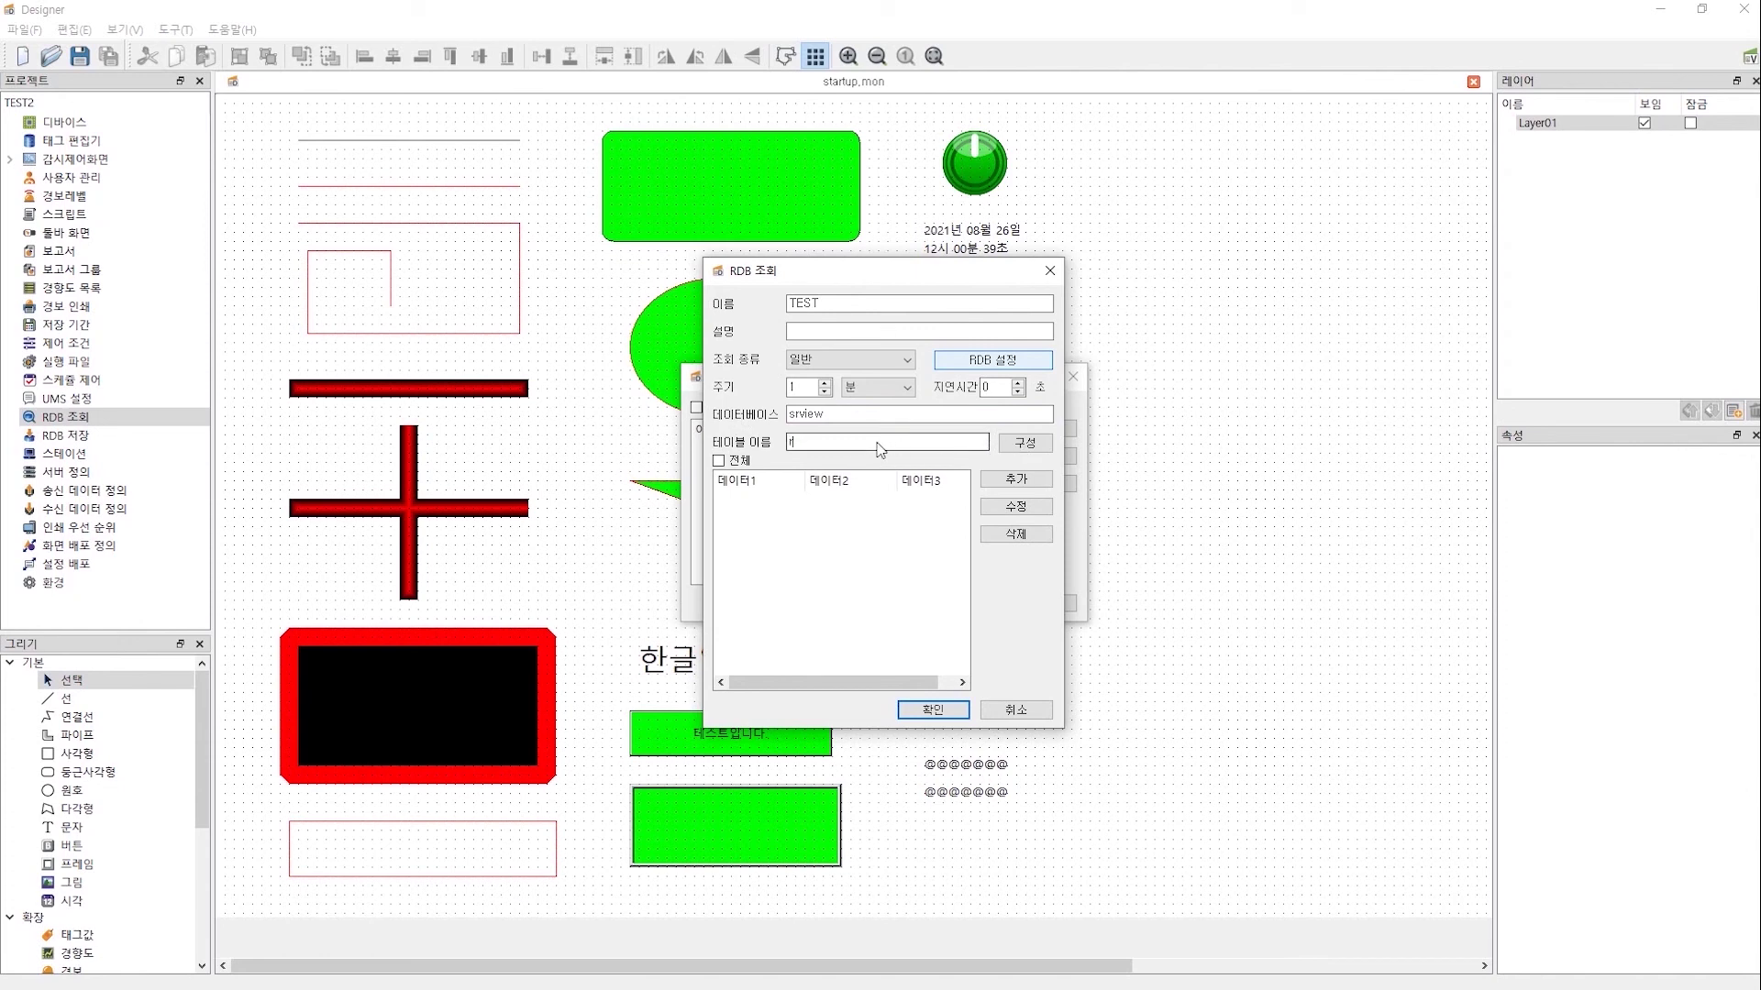
type("rdbread")
- Add a TagName column and a Value column of tag-value type
left_click(1014, 445)
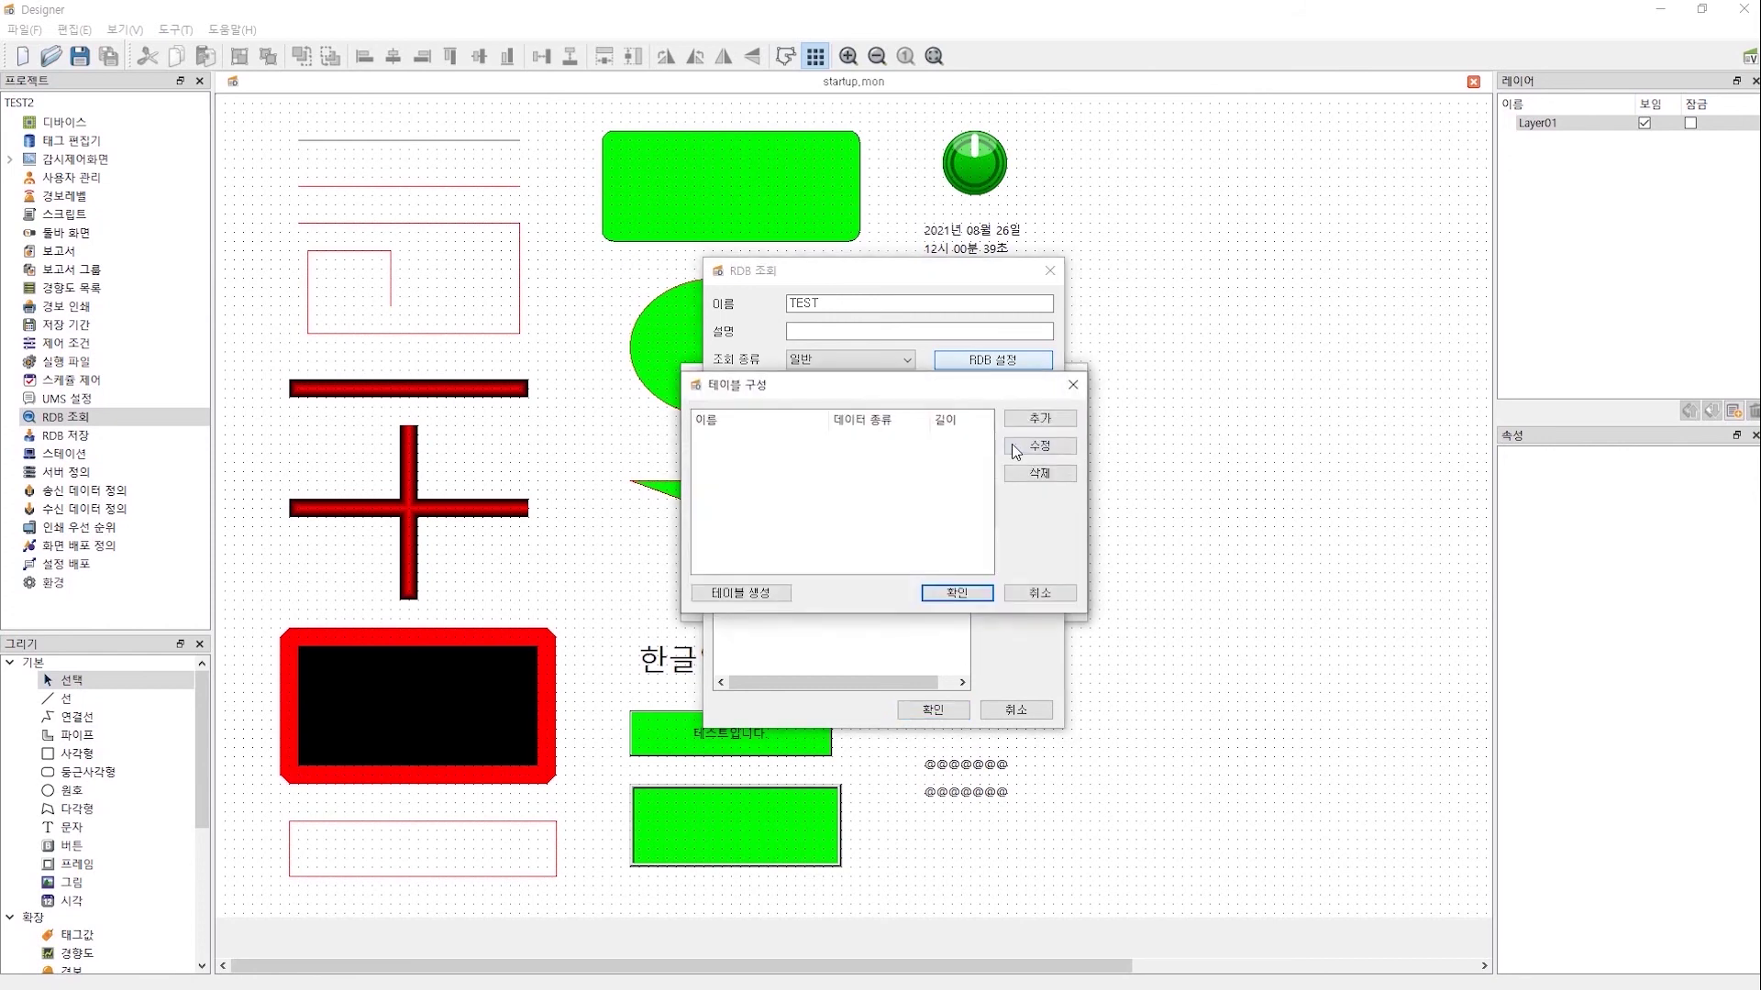
left_click(1046, 422)
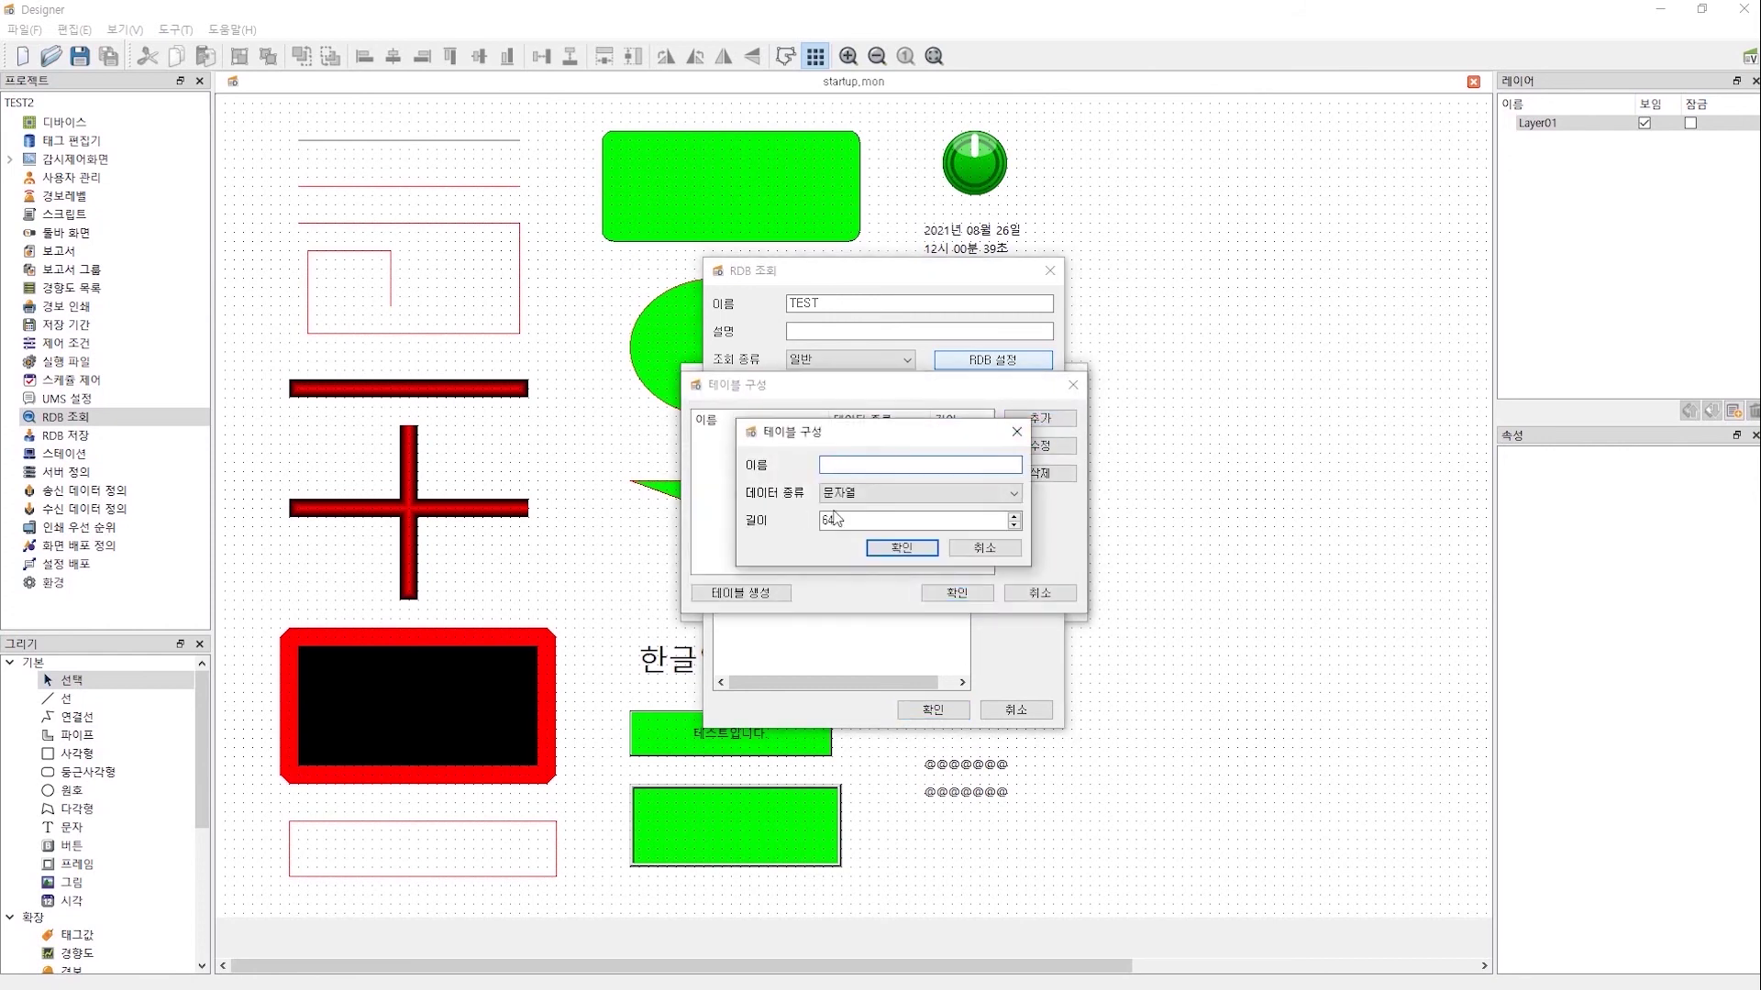
type("TagName")
left_click(902, 547)
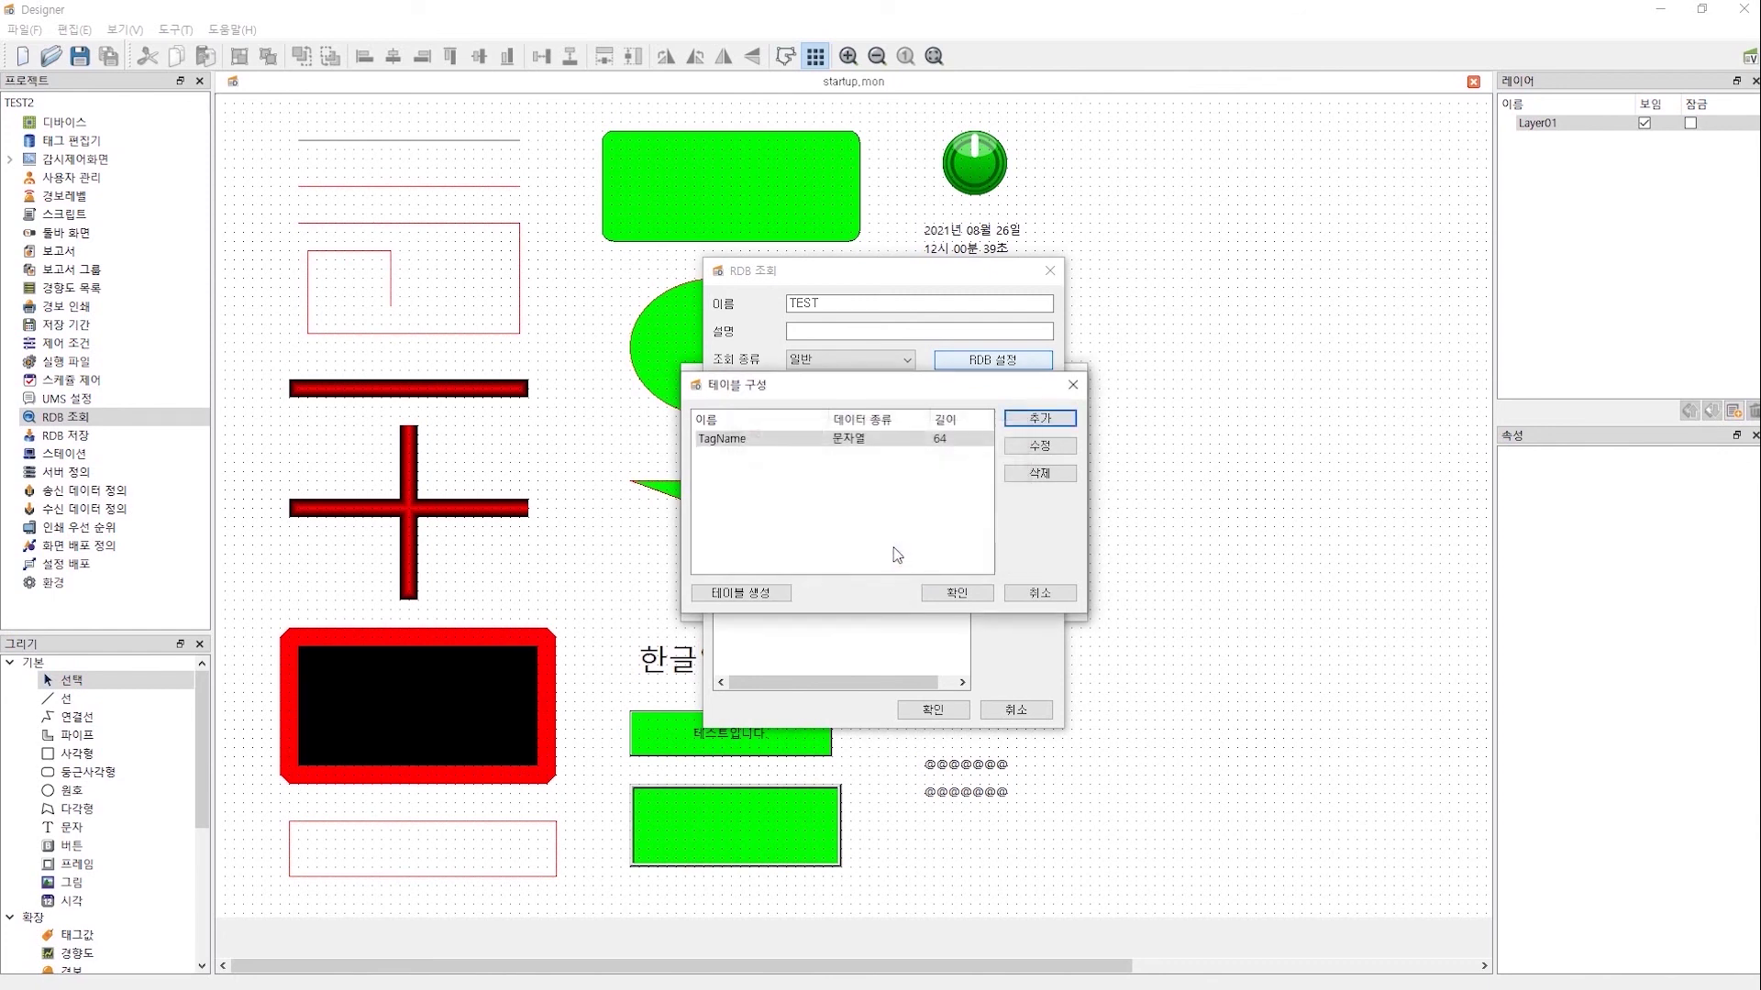
left_click(1052, 440)
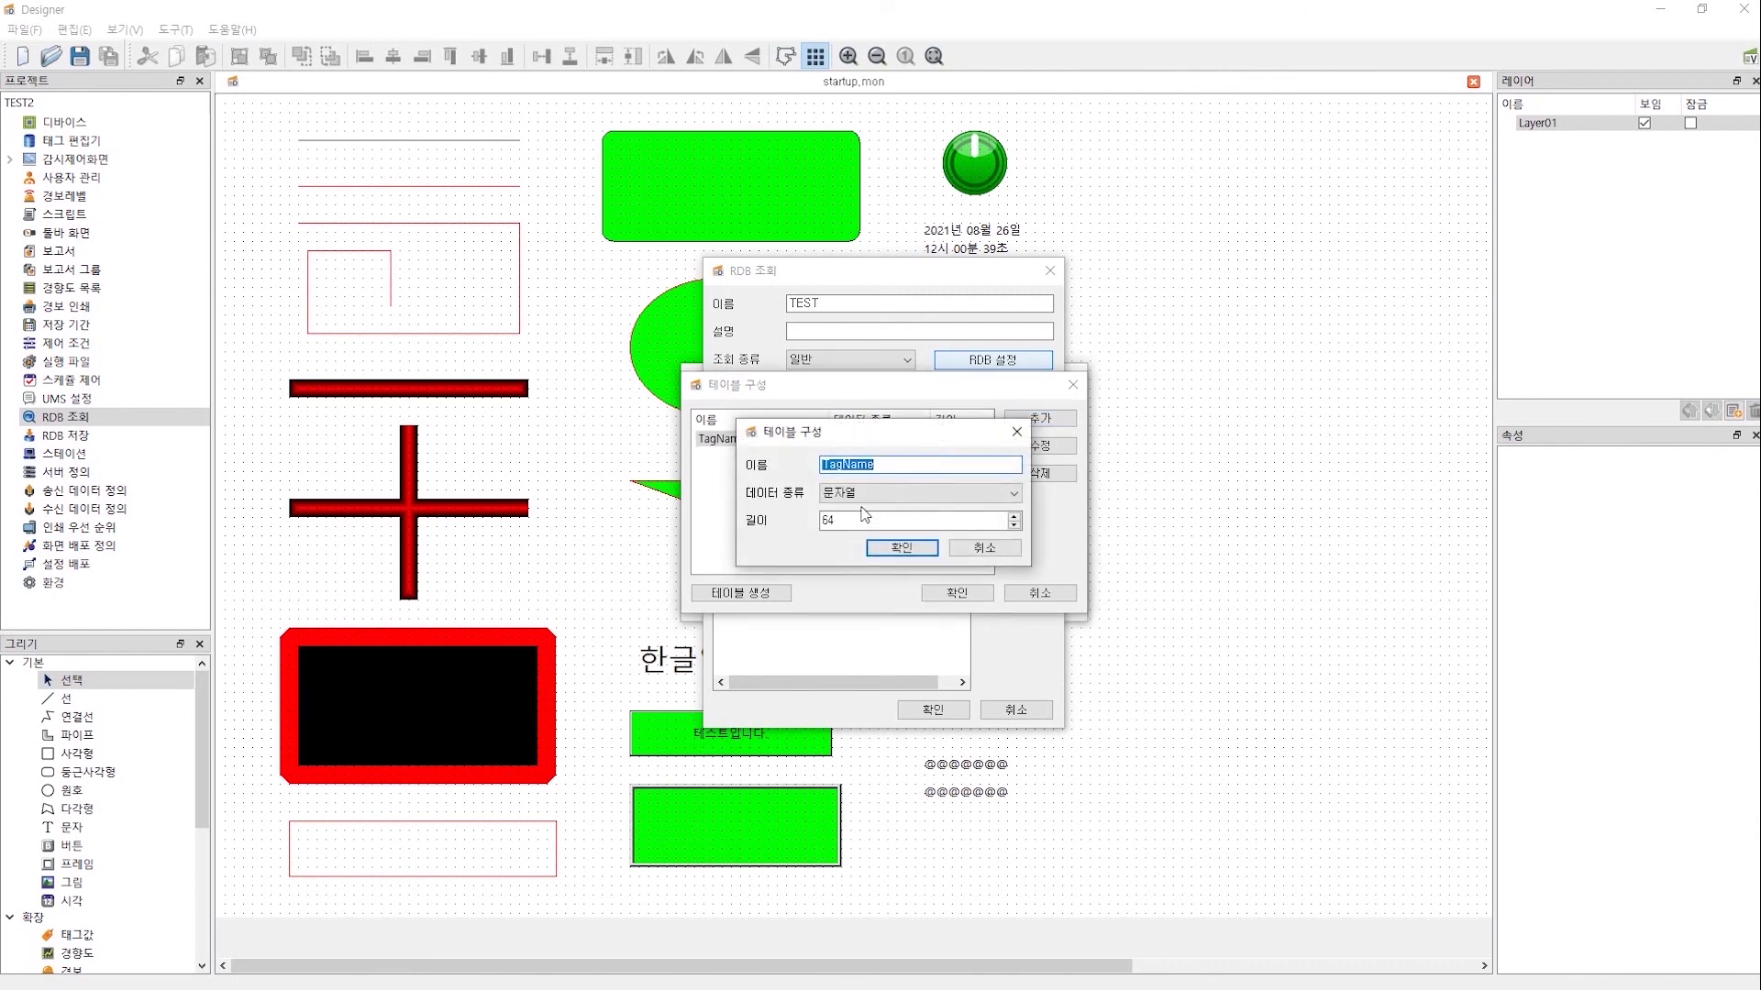
type("Value")
left_click(863, 495)
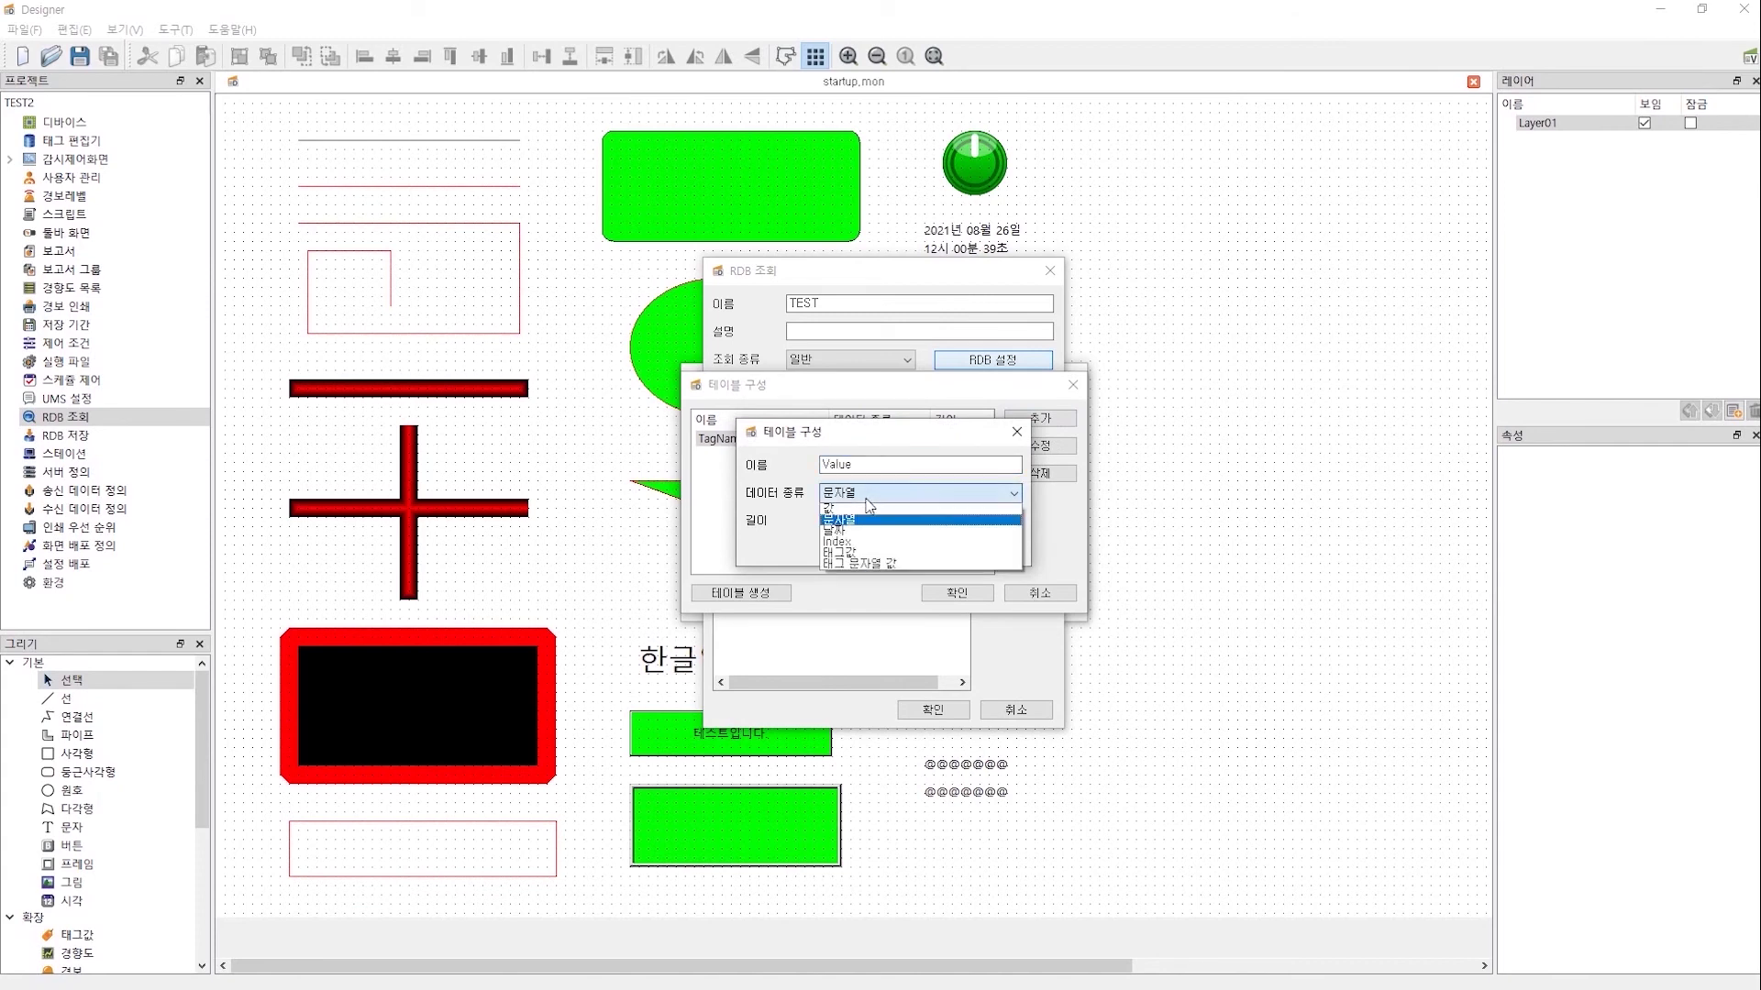
left_click(883, 556)
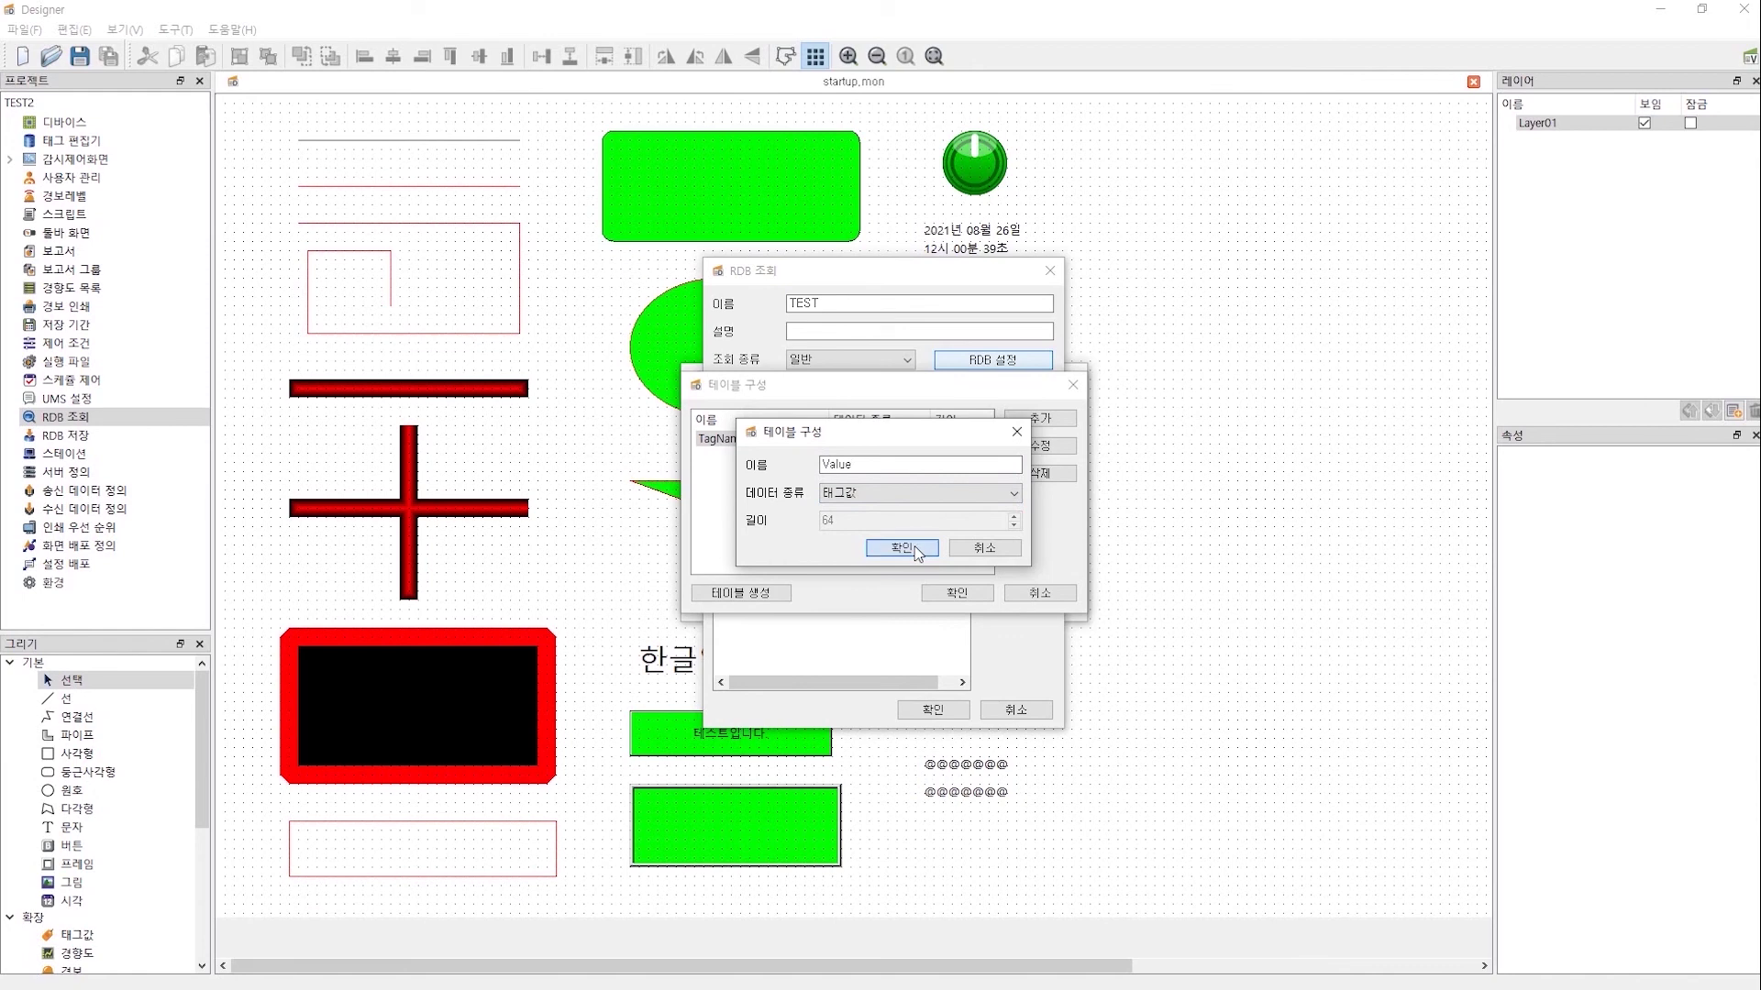
left_click(917, 552)
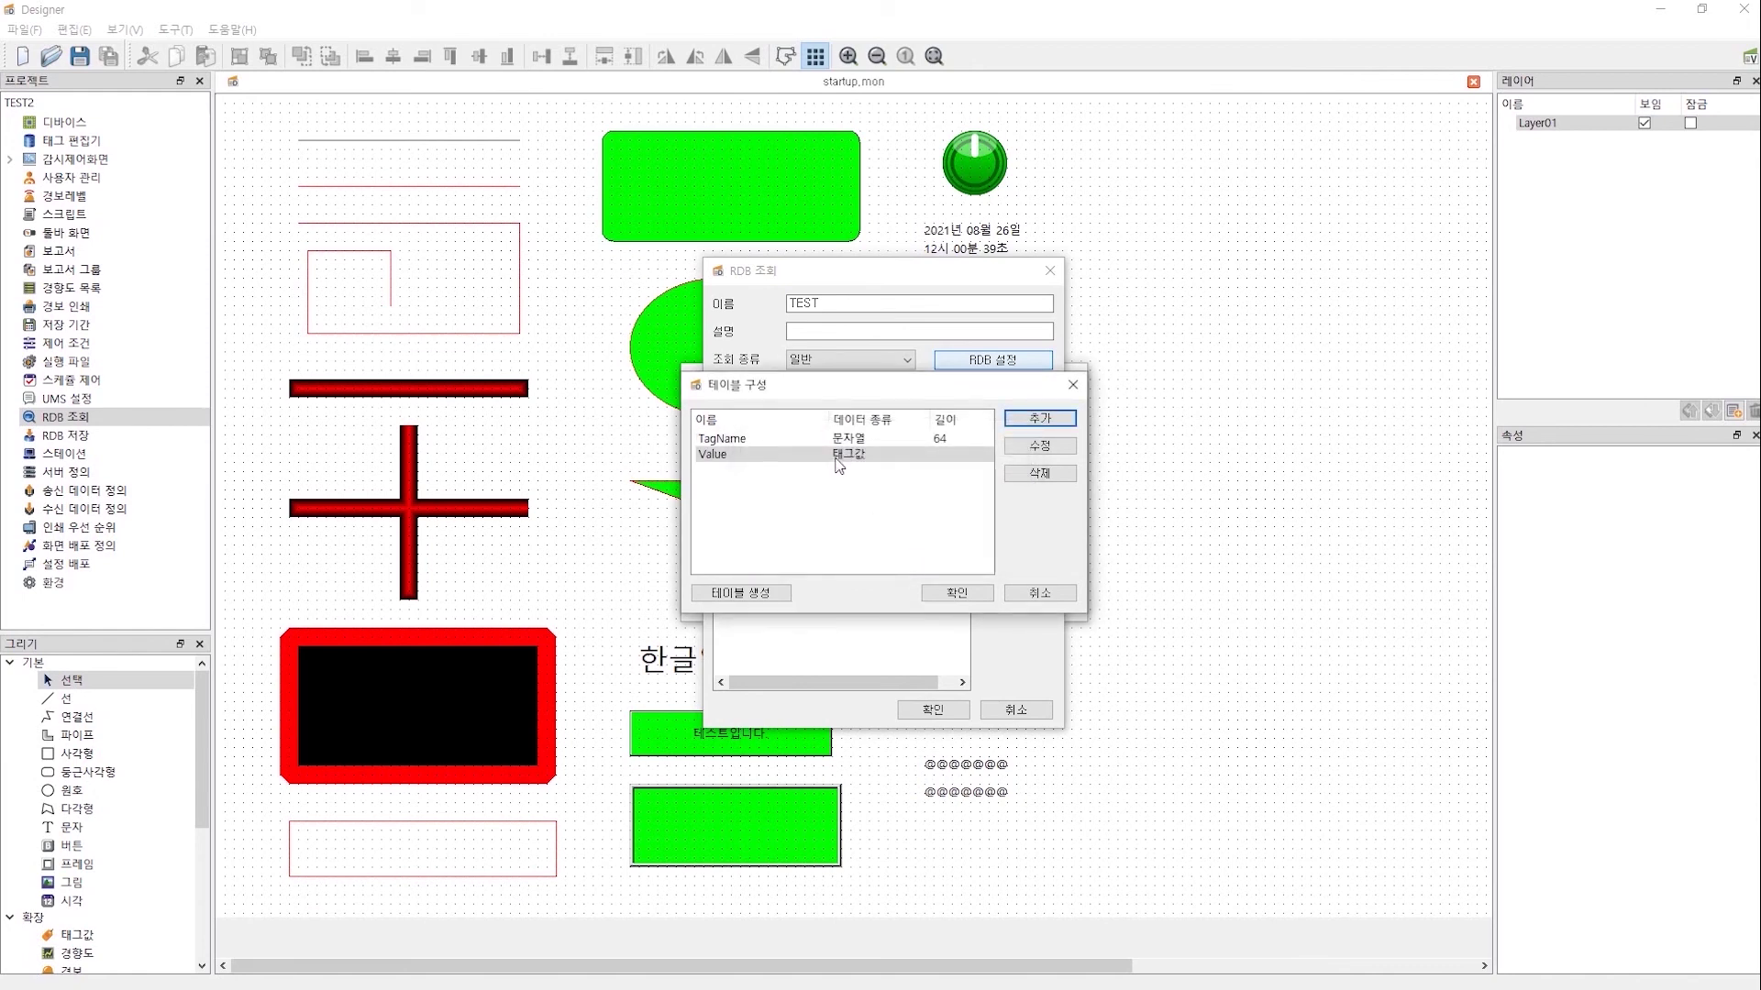
- Add a Date column of date type and review the three columns
left_click(1036, 419)
type("Date")
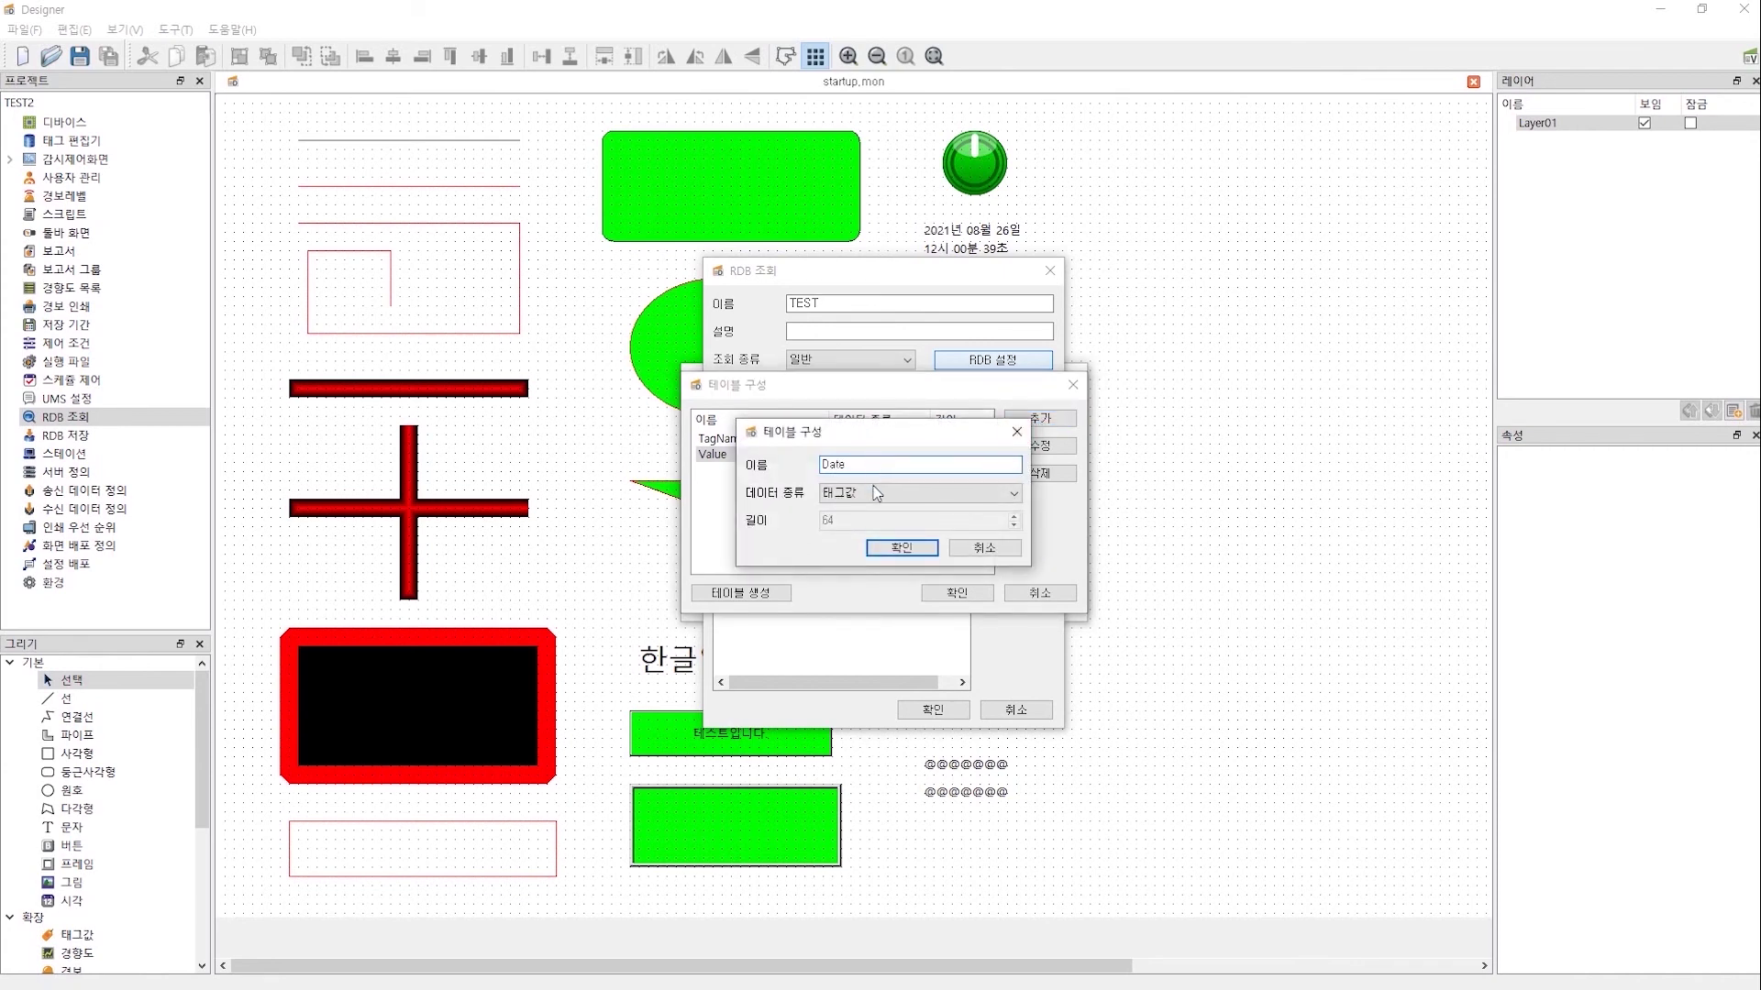
left_click(878, 494)
left_click(854, 539)
left_click(912, 548)
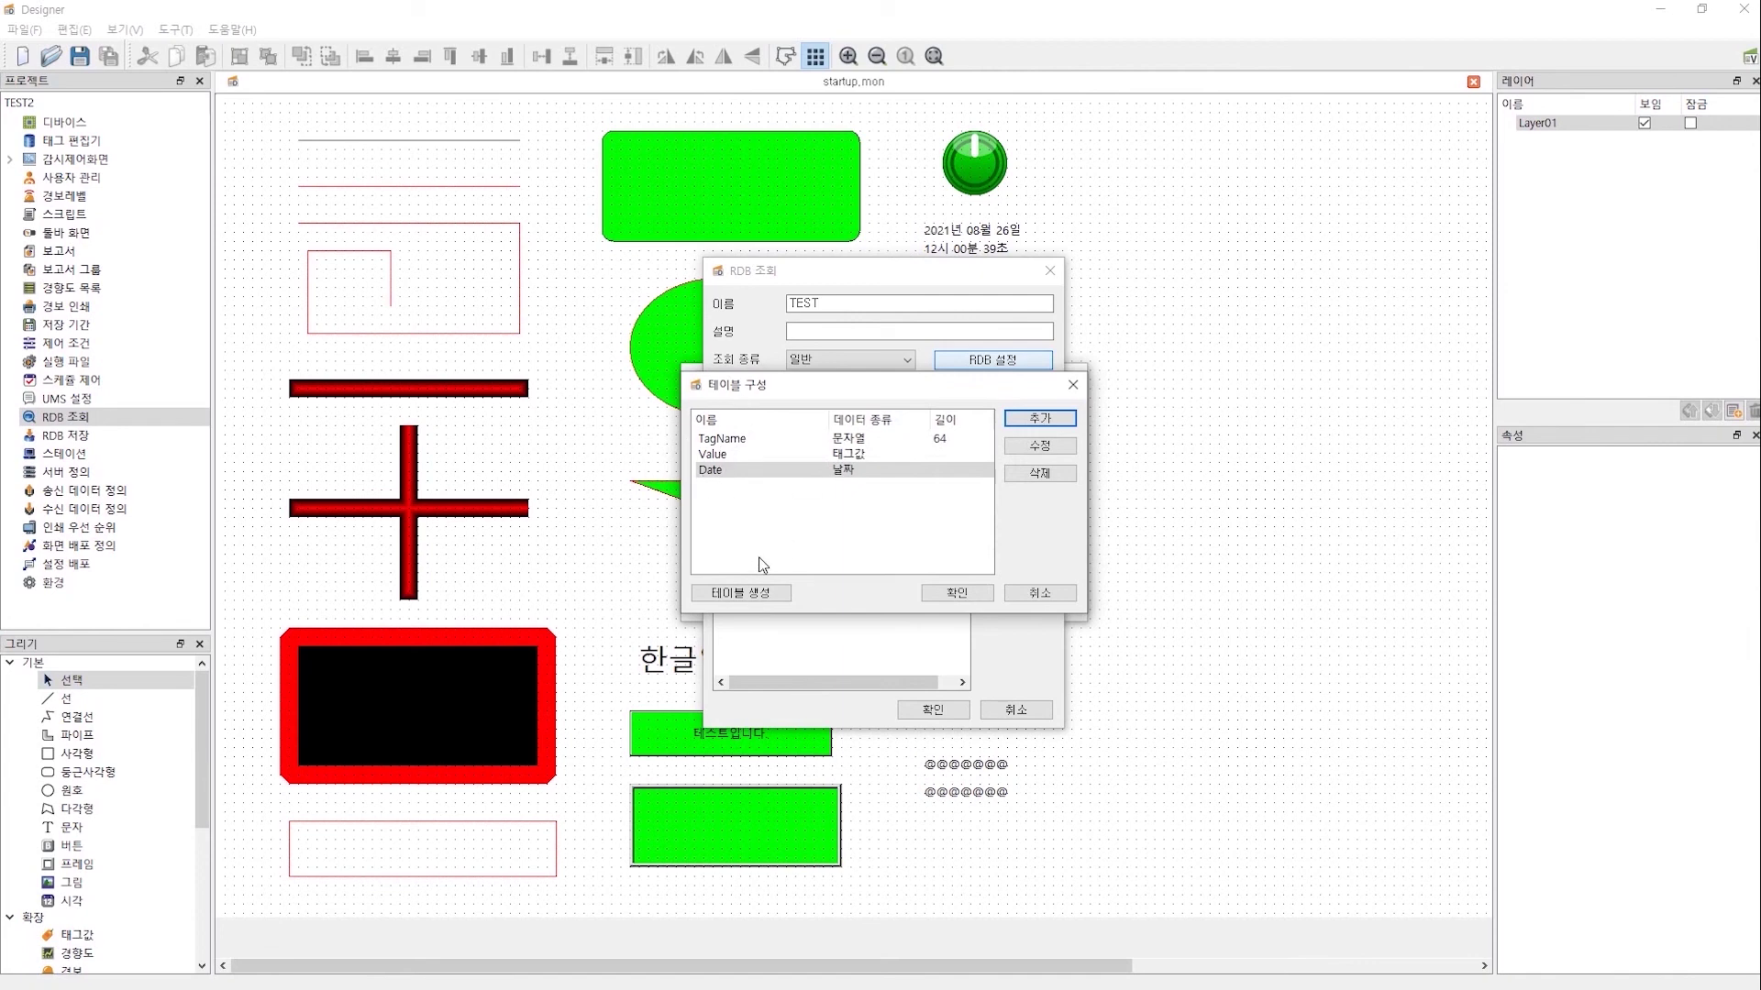
left_click(741, 447)
left_click(734, 456)
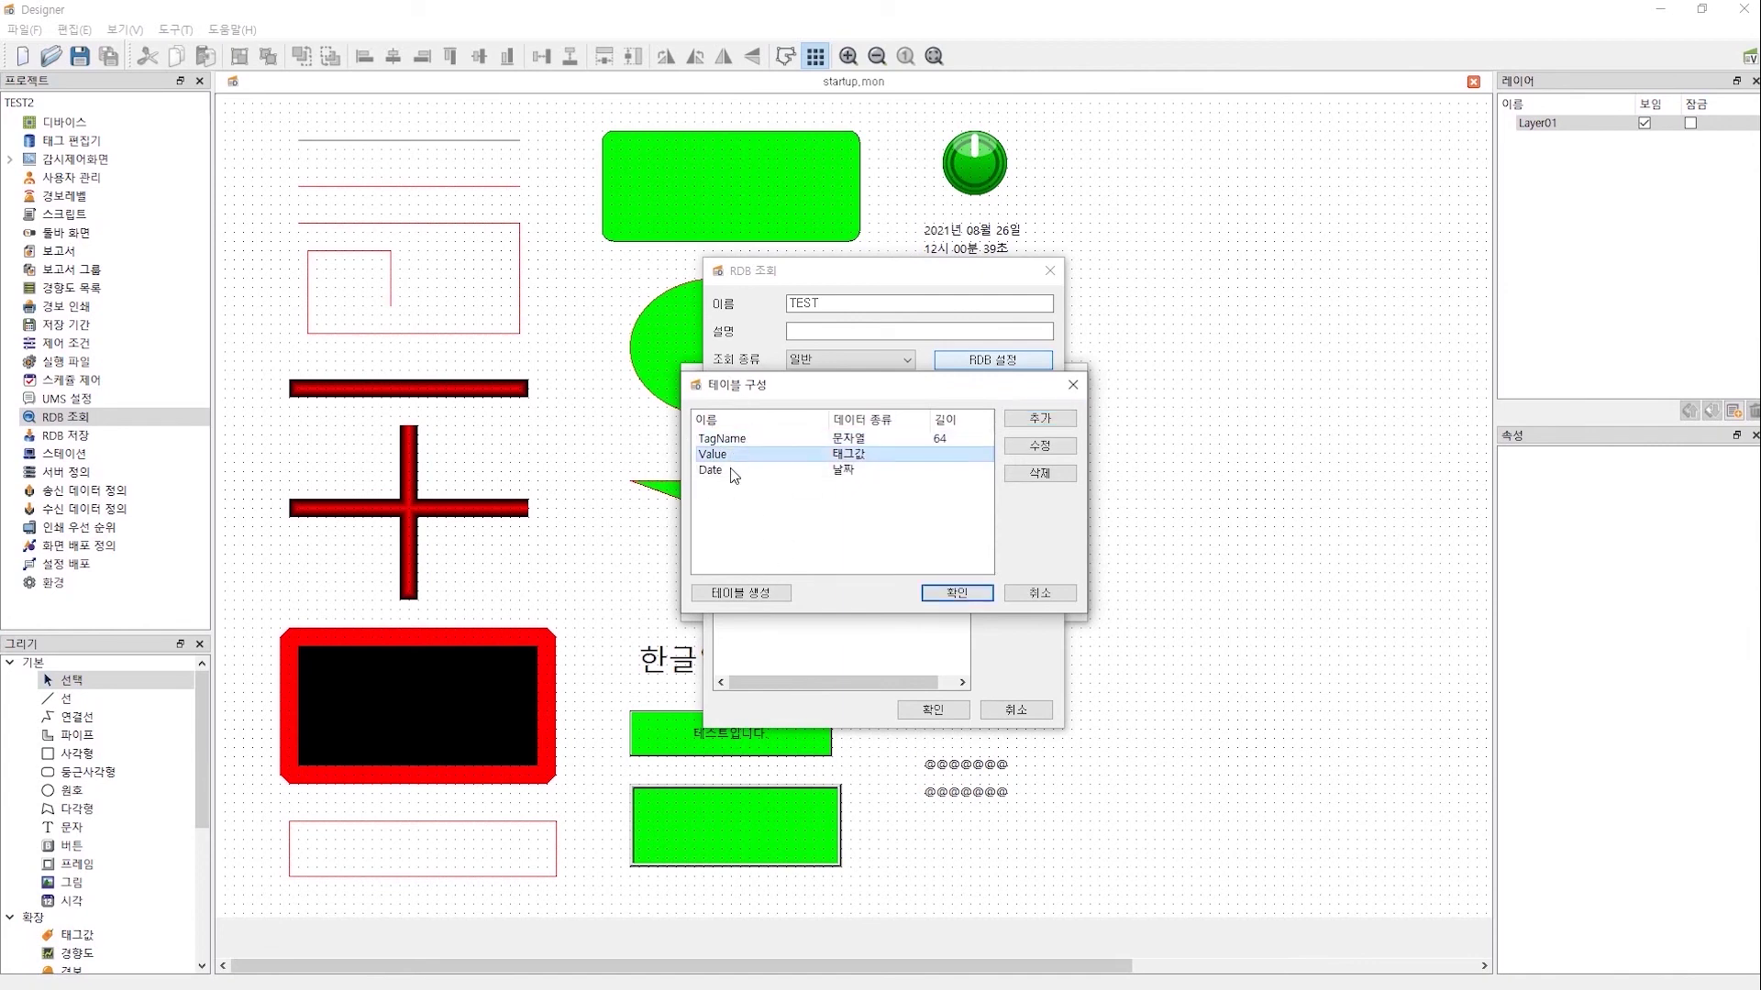
left_click(738, 471)
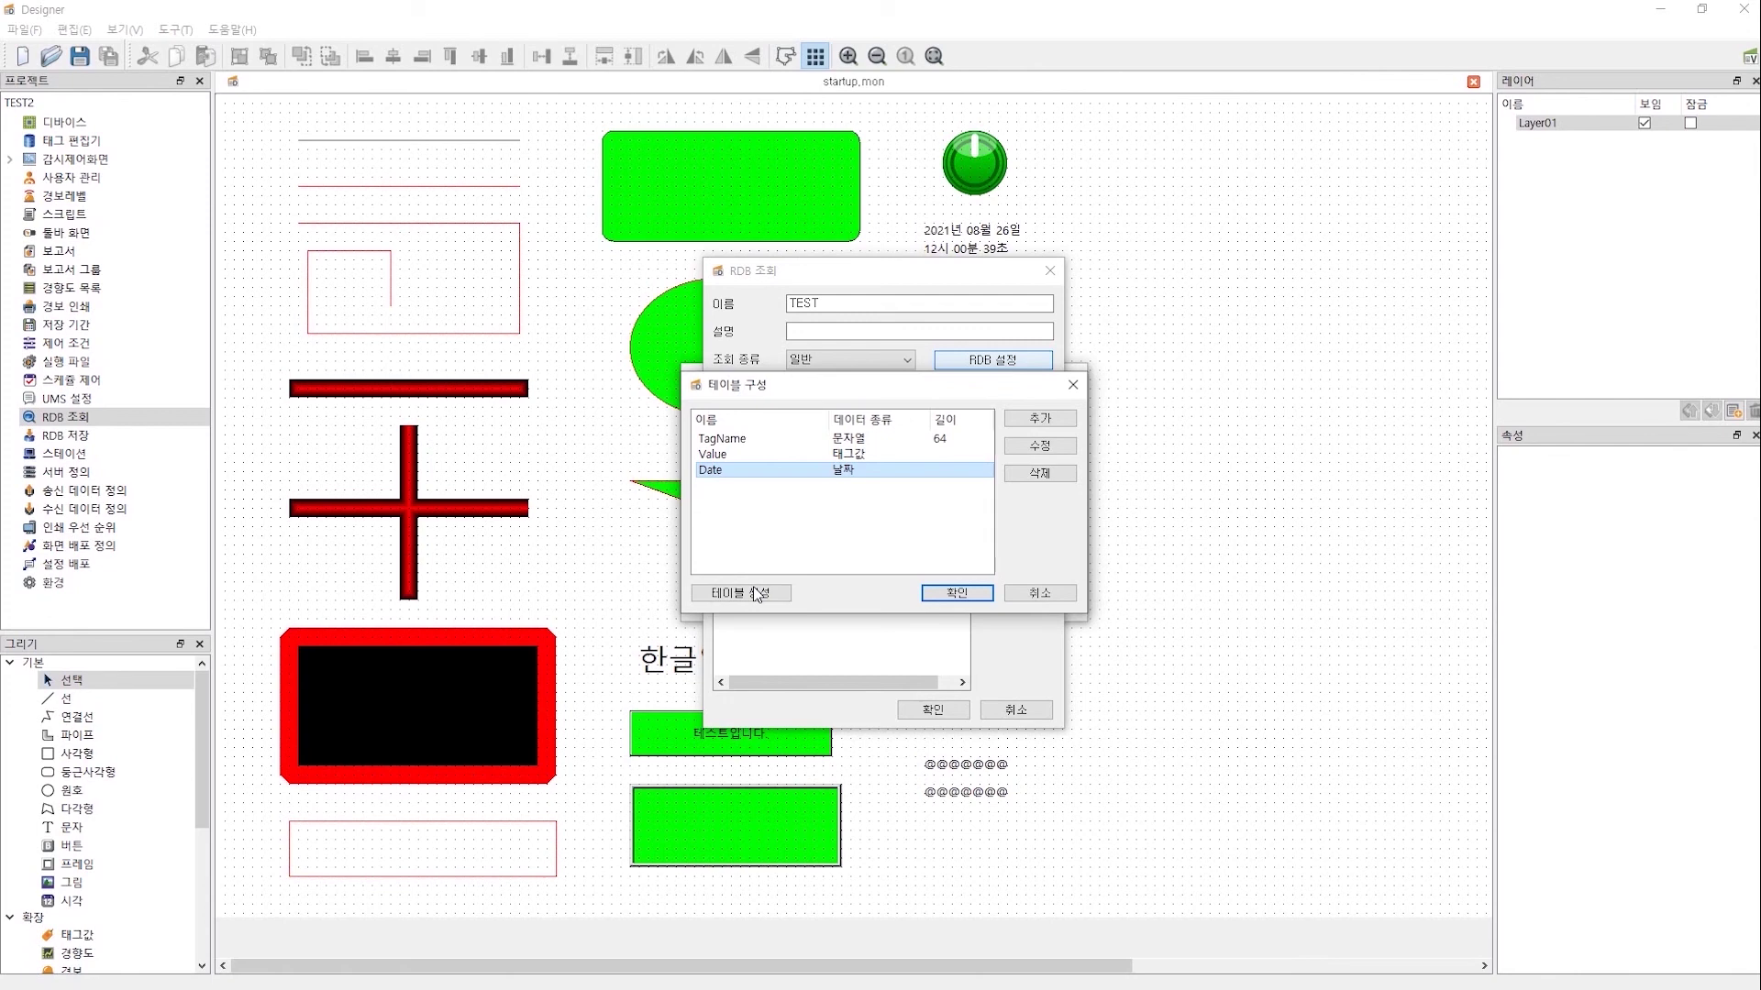
- Preview the CREATE TABLE statement for srview.rdbread, copy its SQL text, and close the preview
left_click(756, 594)
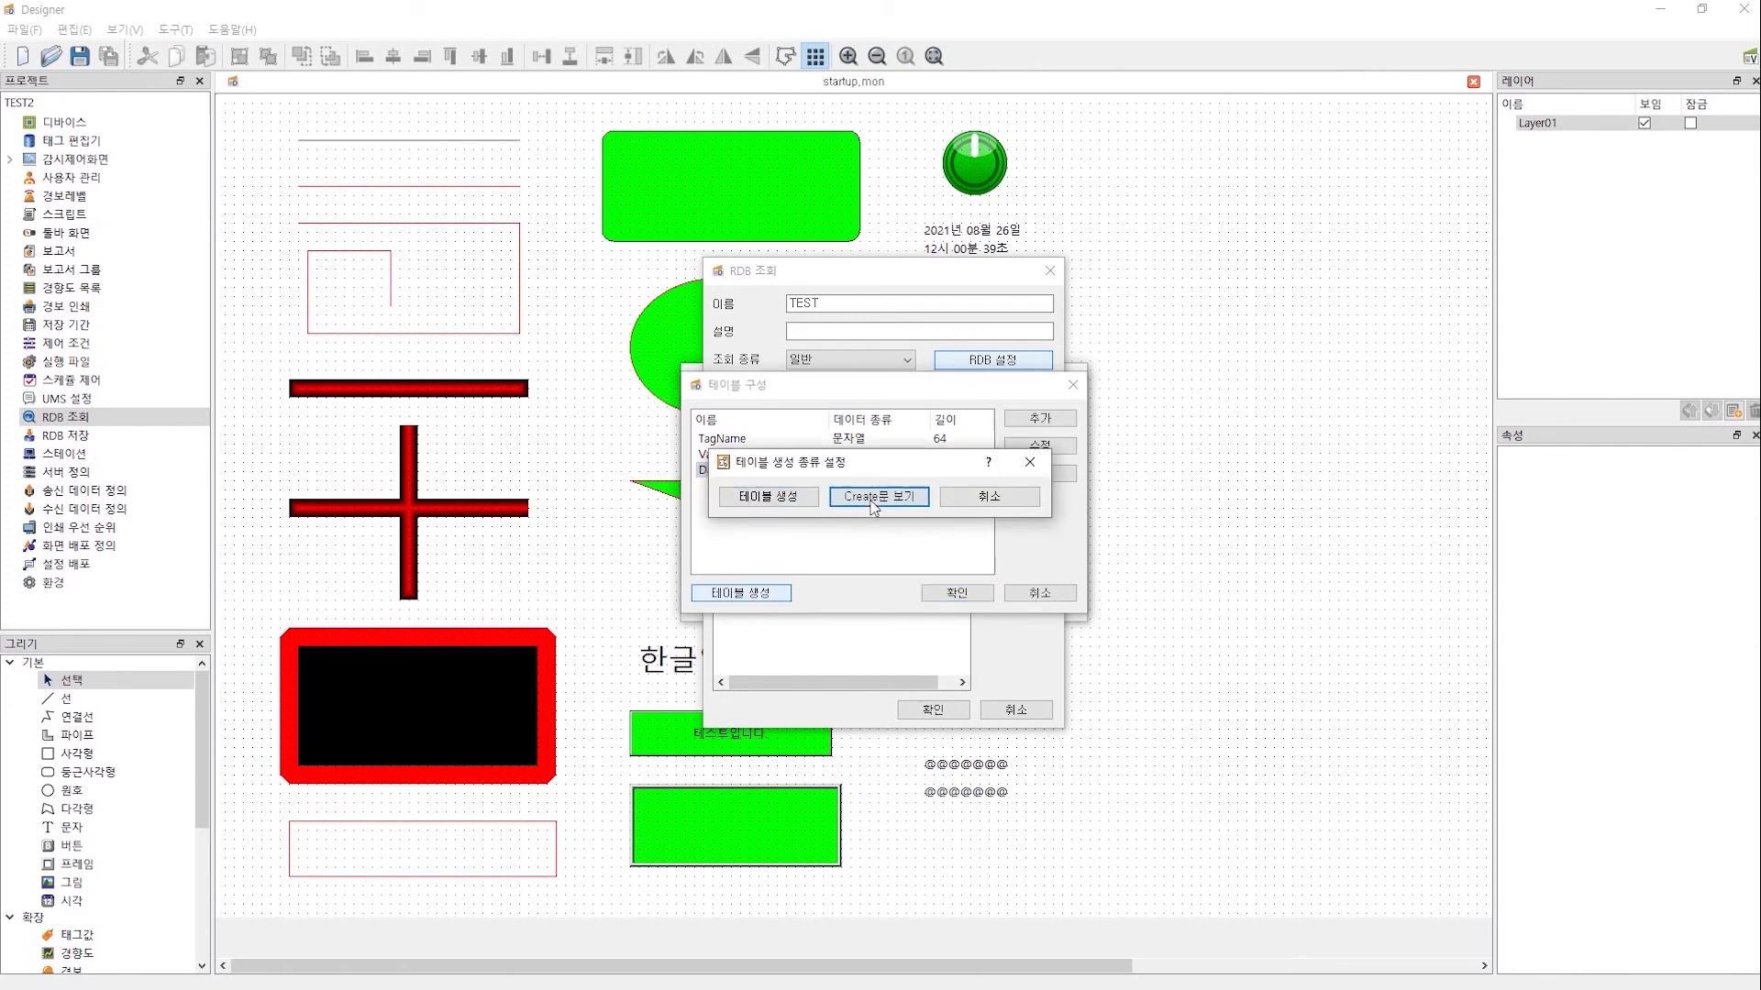
left_click(872, 504)
left_click_drag(978, 419, 687, 378)
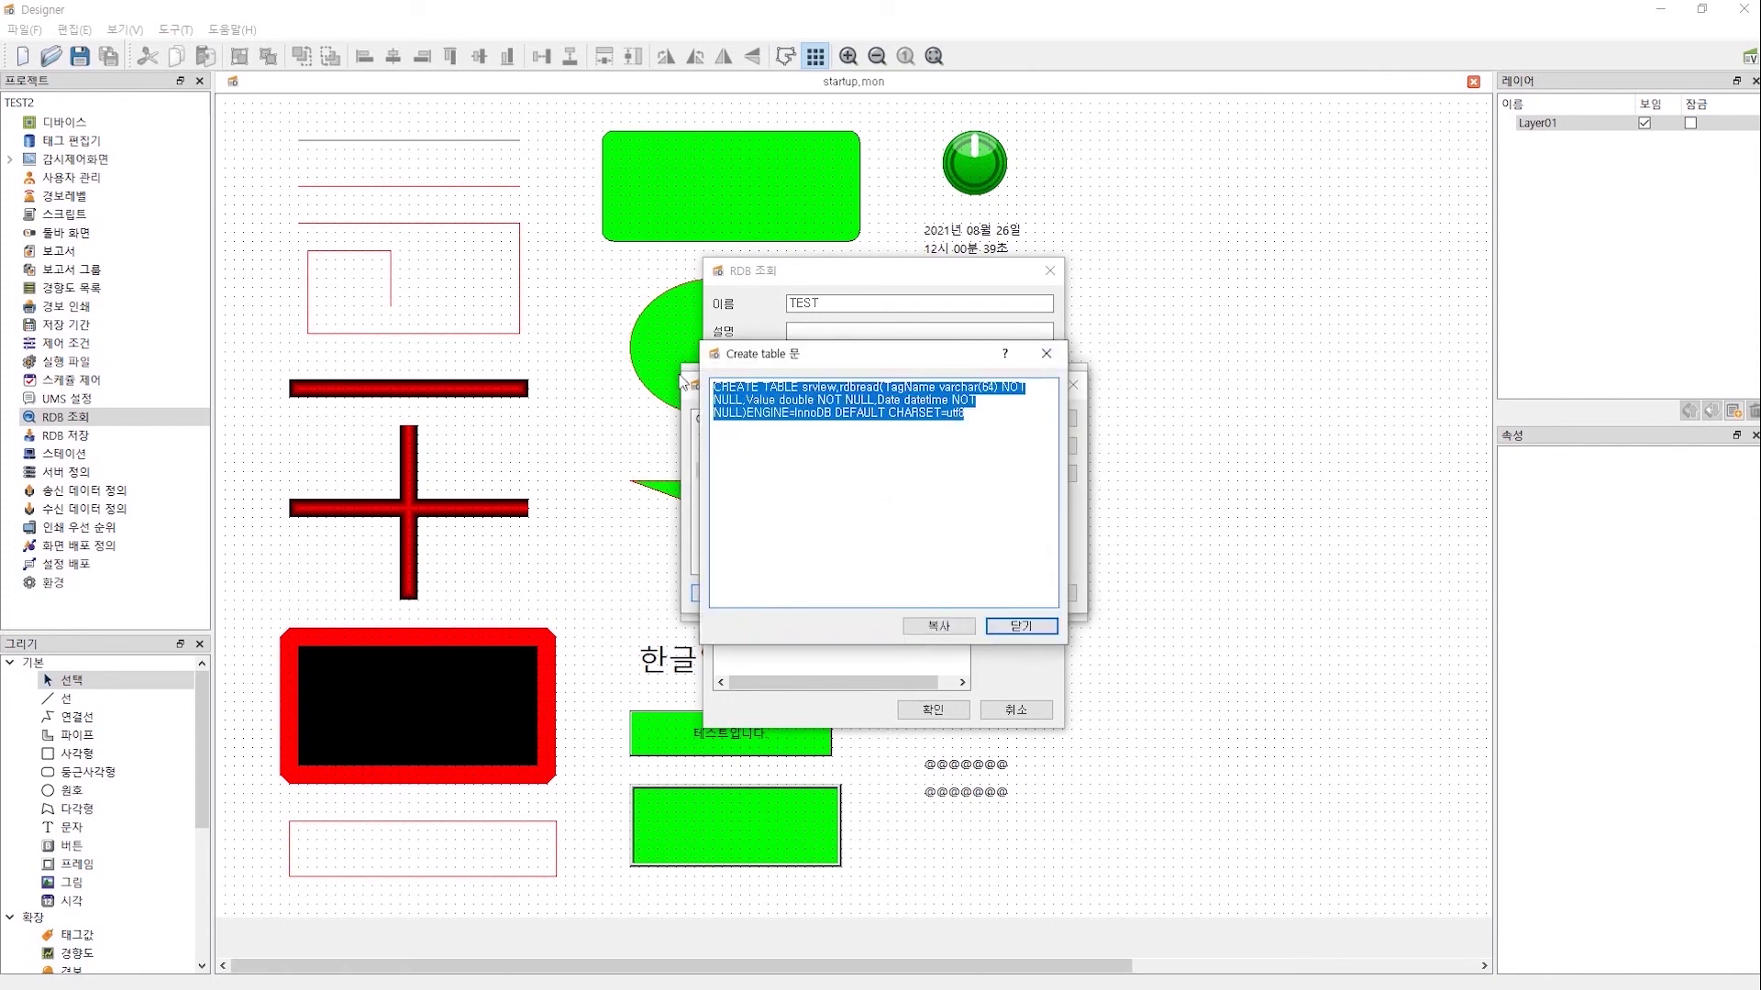
left_click_drag(818, 358, 918, 446)
left_click_drag(1096, 518, 751, 439)
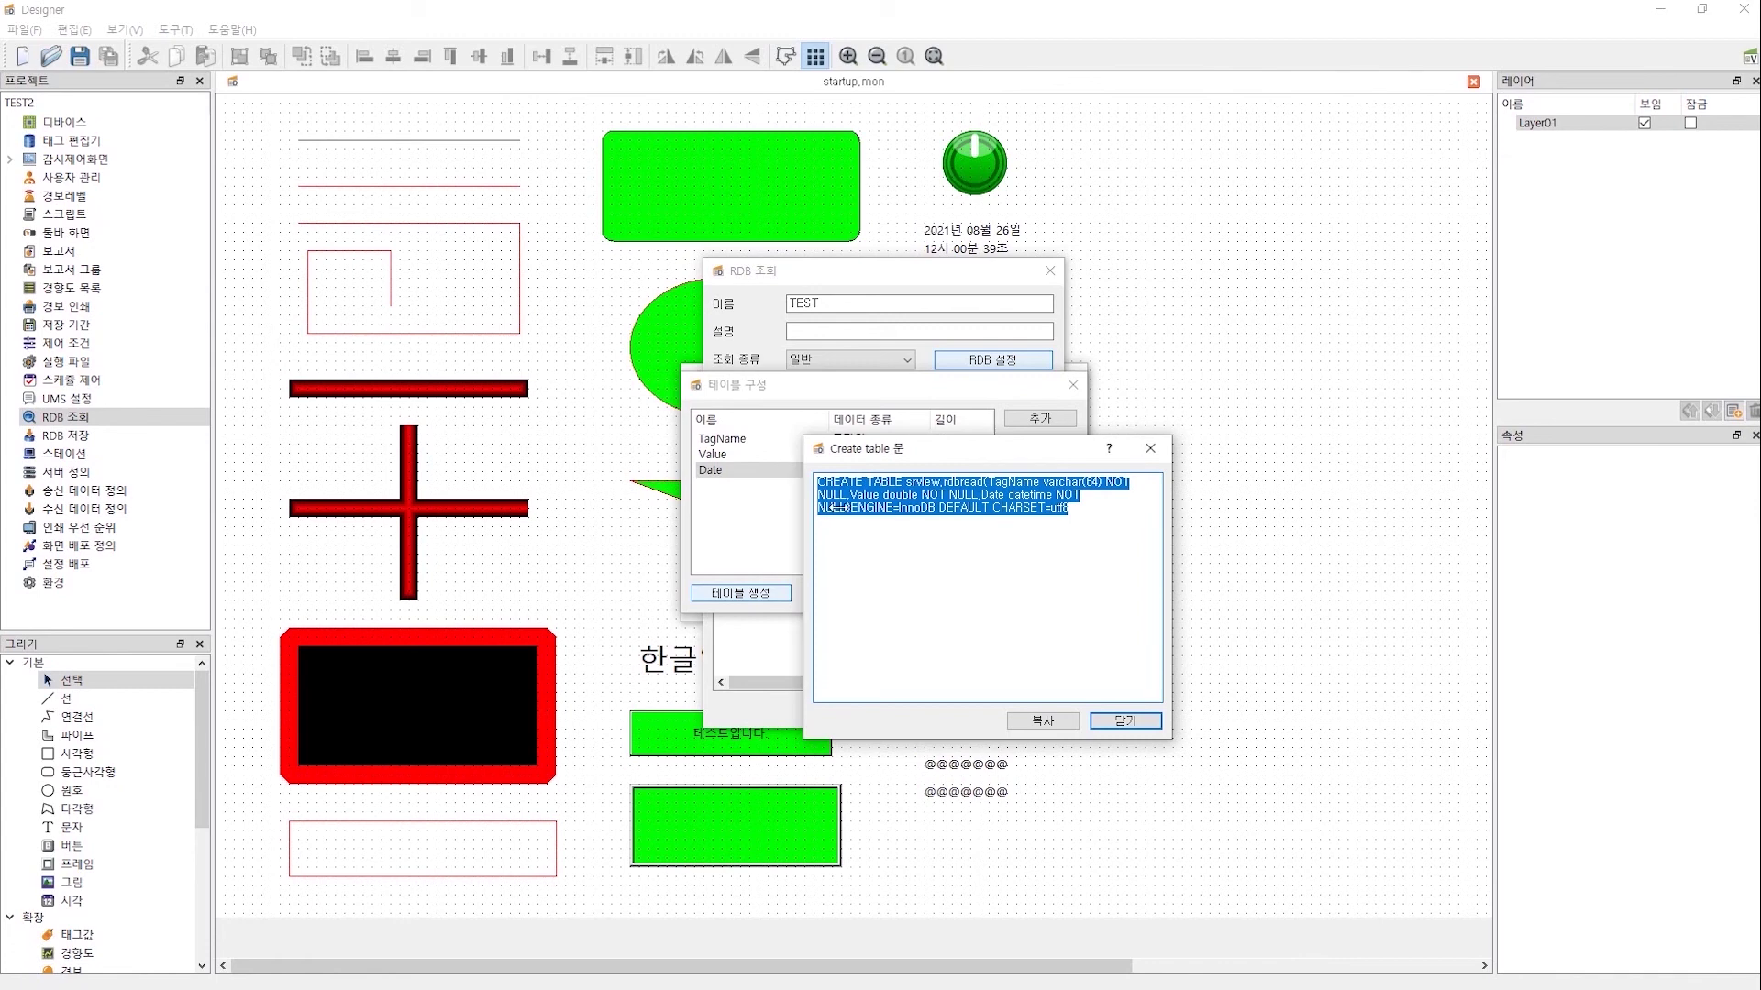
left_click(1046, 723)
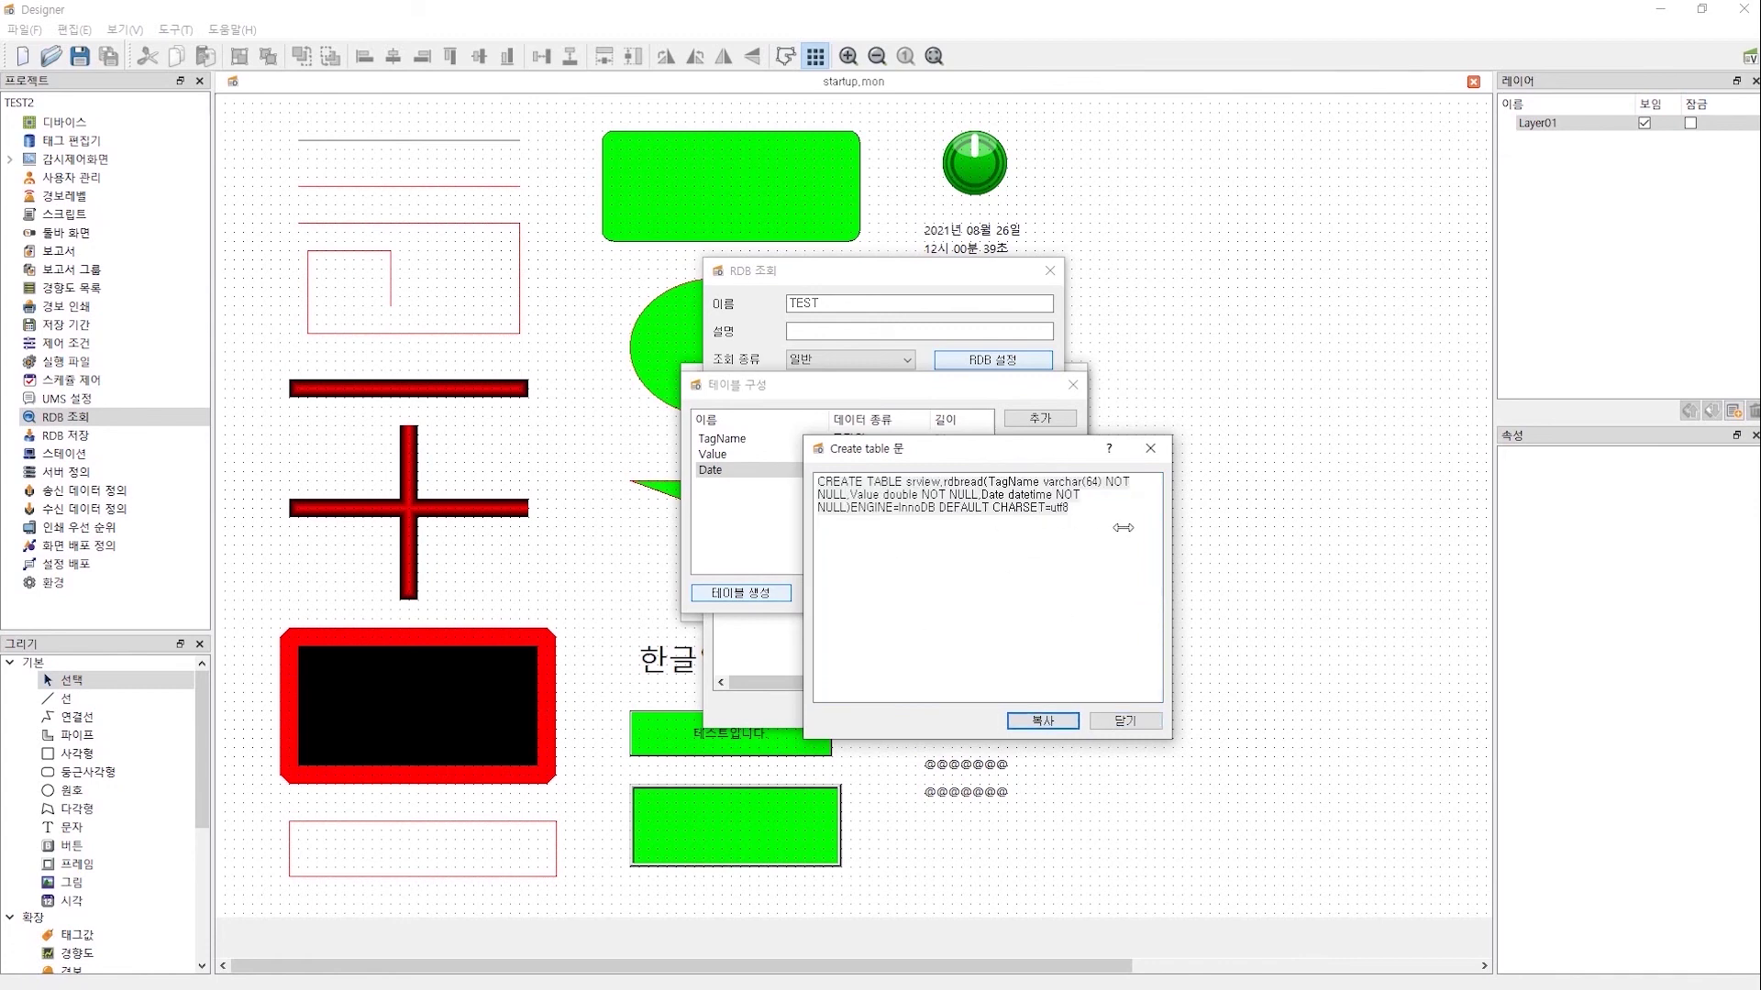
key("Tab")
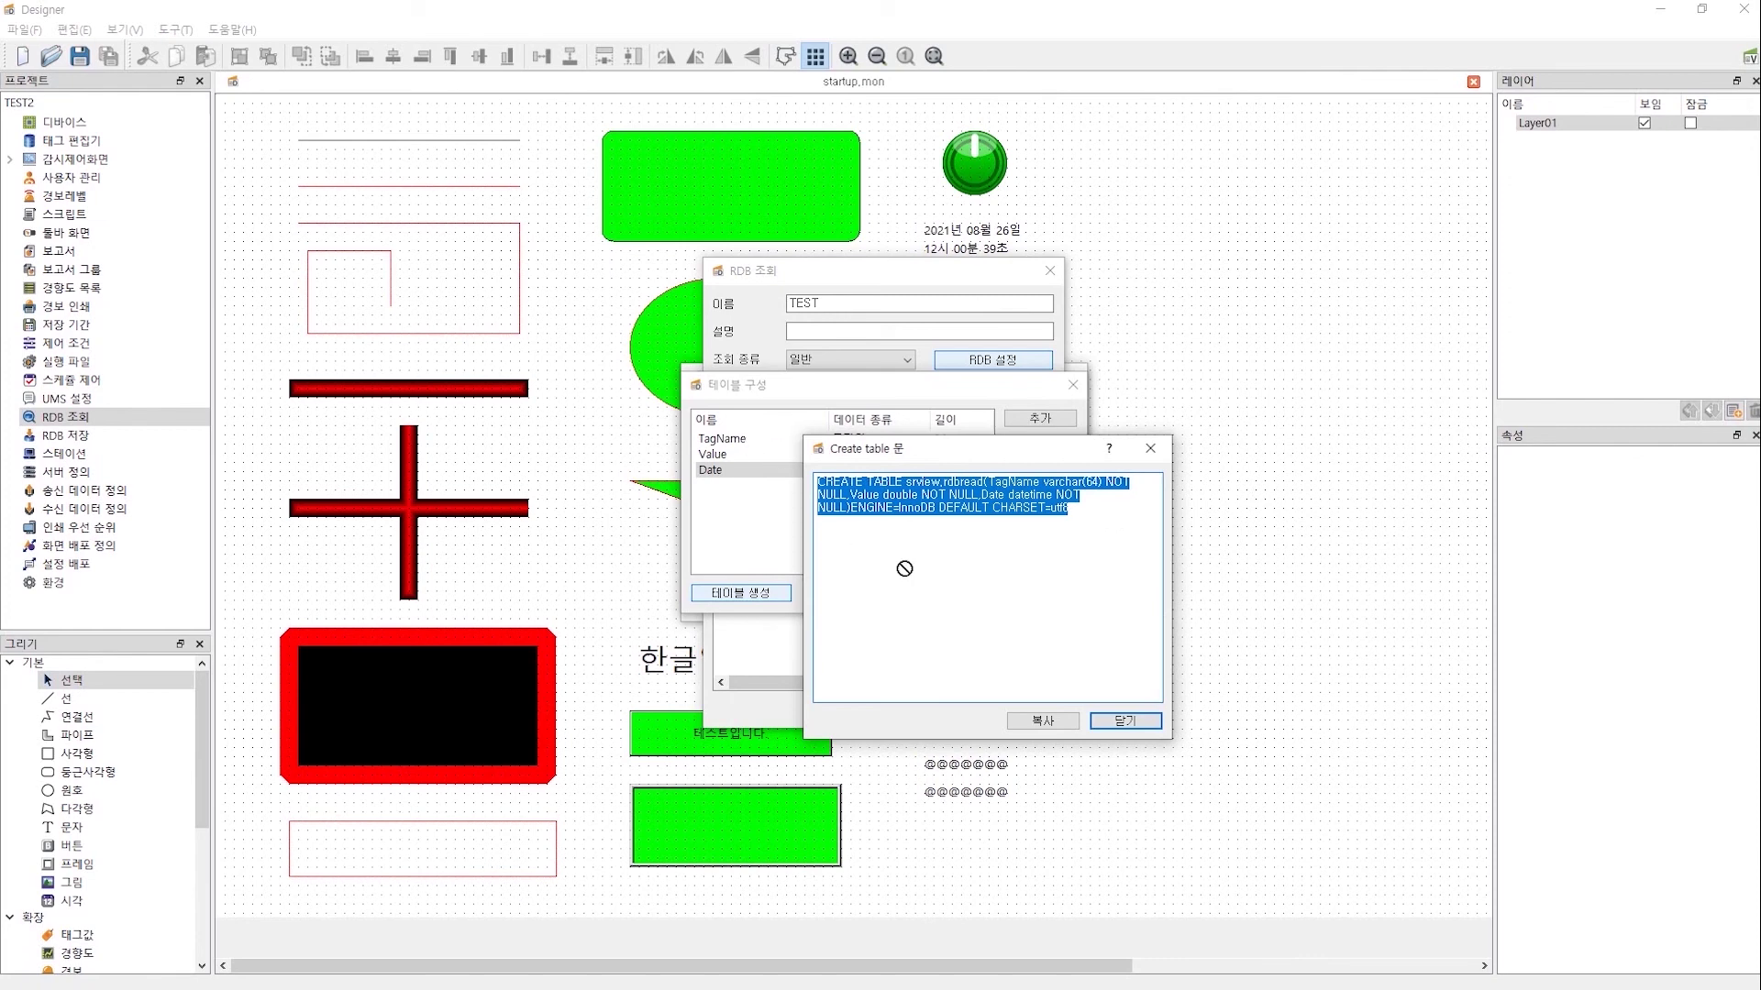
left_click(1125, 721)
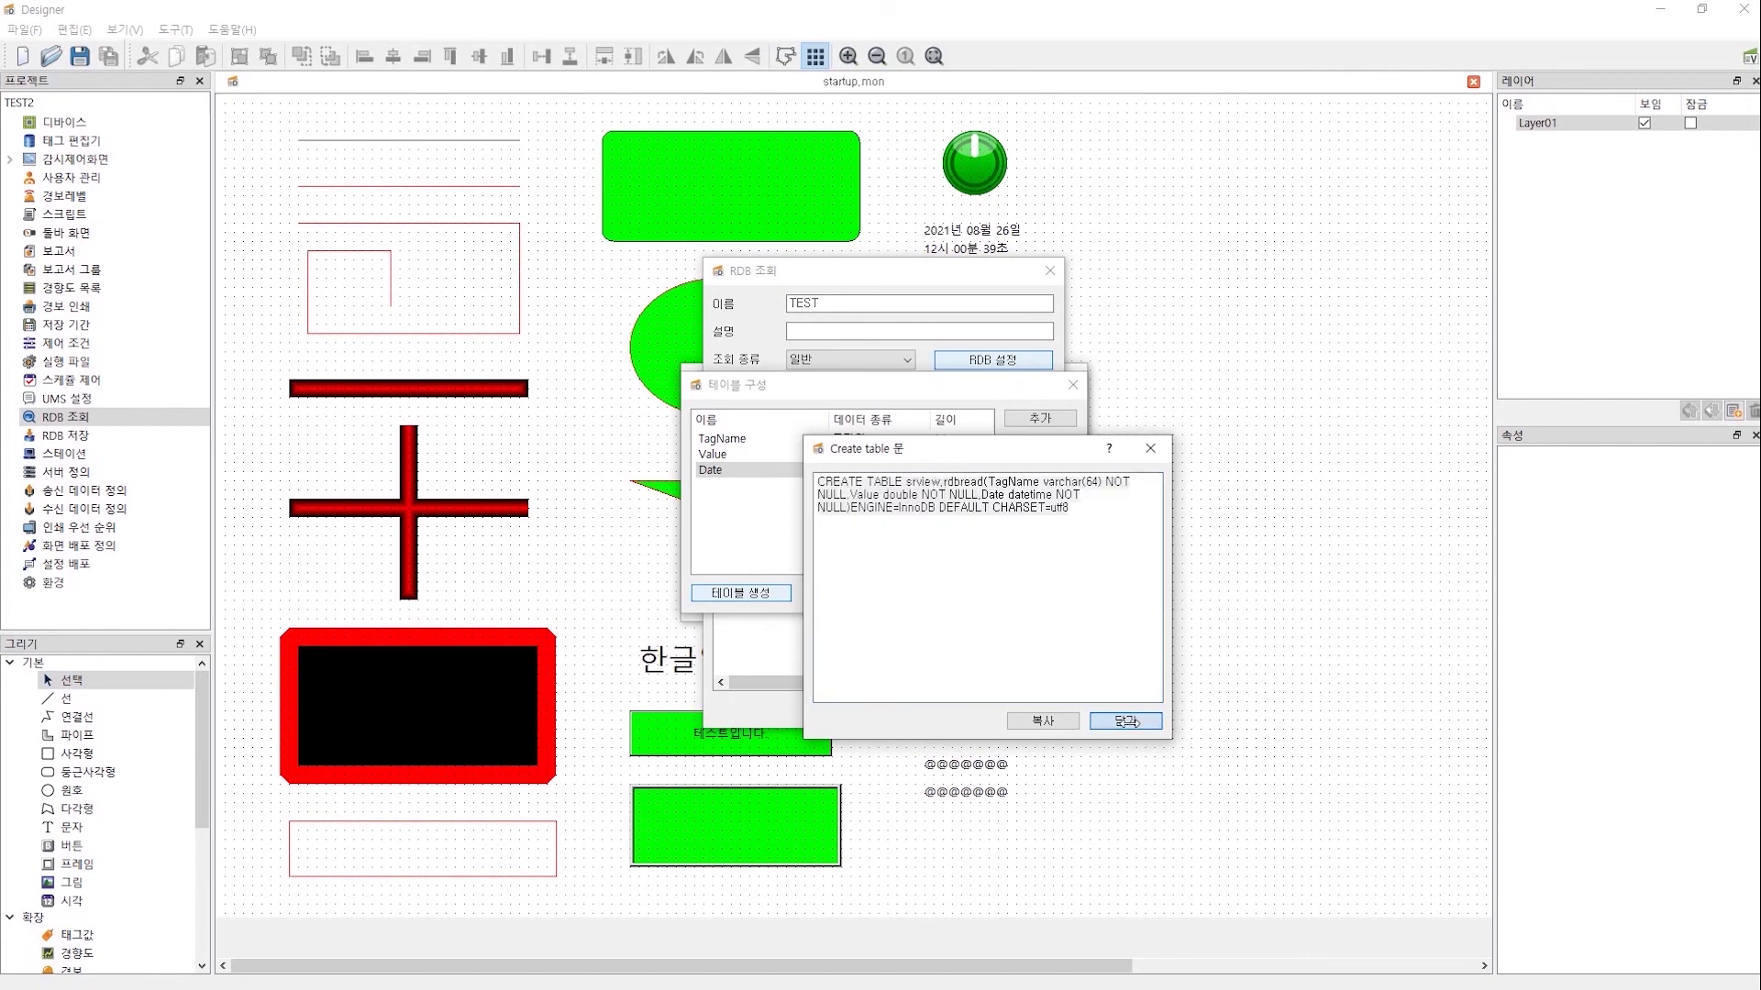
- Create the rdbread table in srview using the table-creation option and dismiss the success notice
left_click(742, 592)
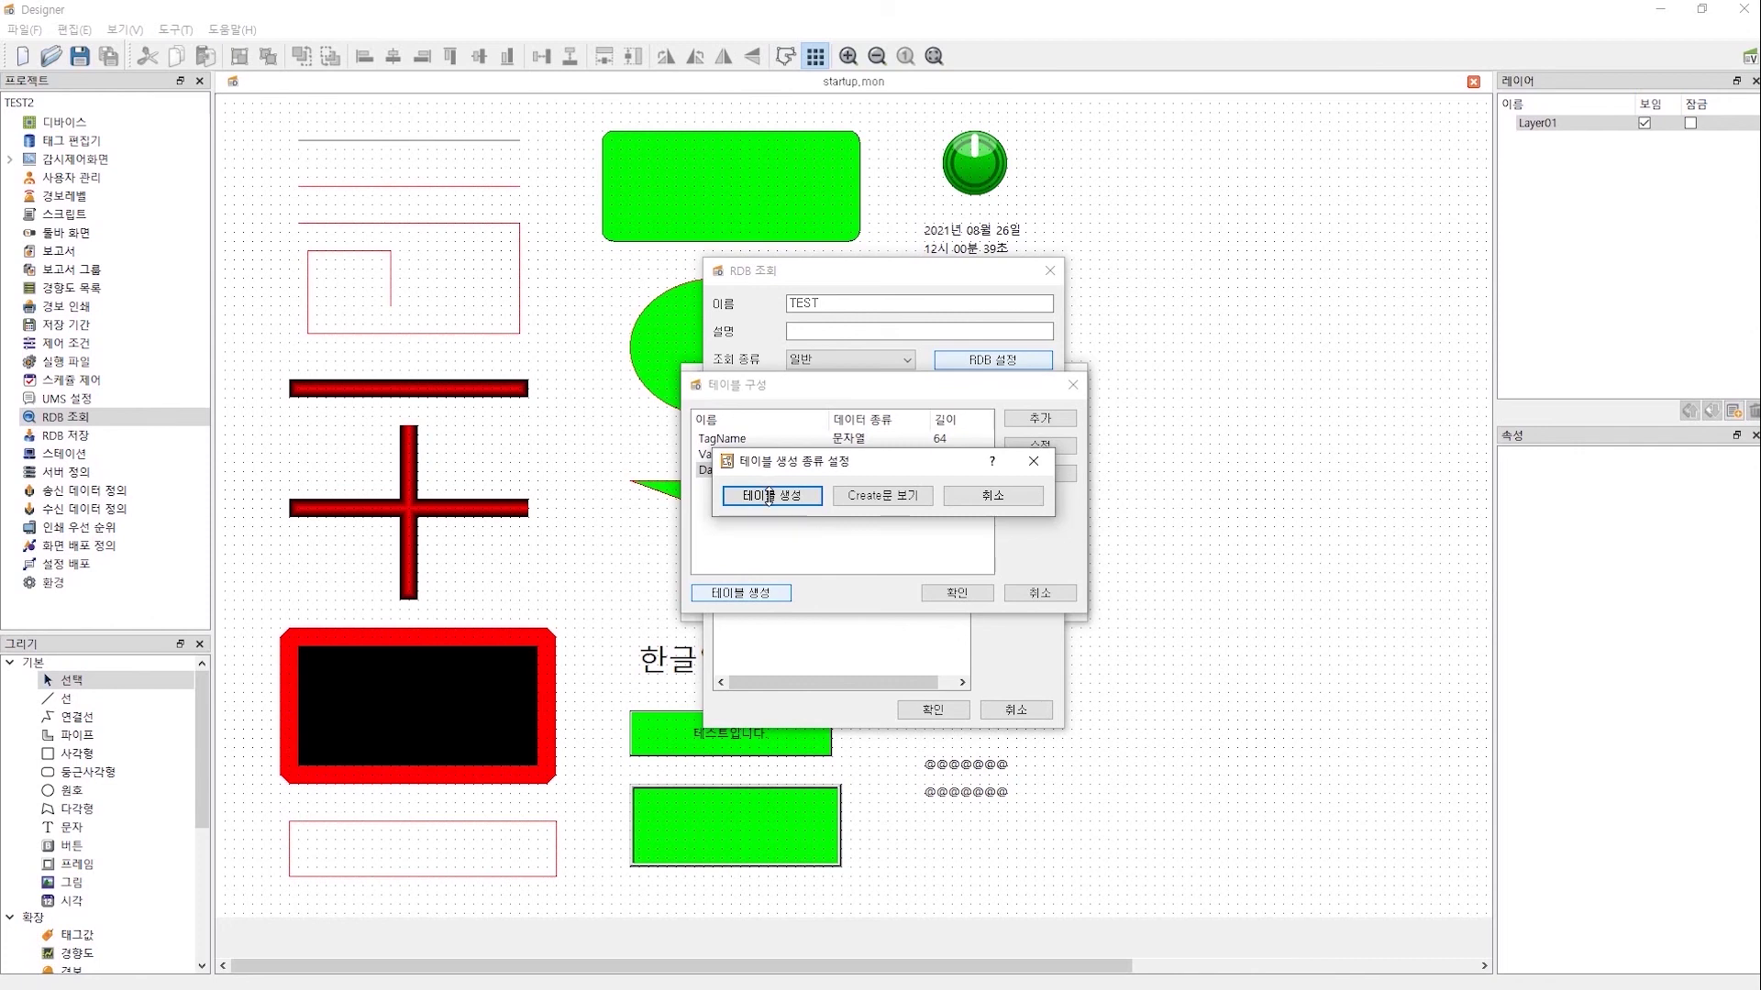
left_click(768, 496)
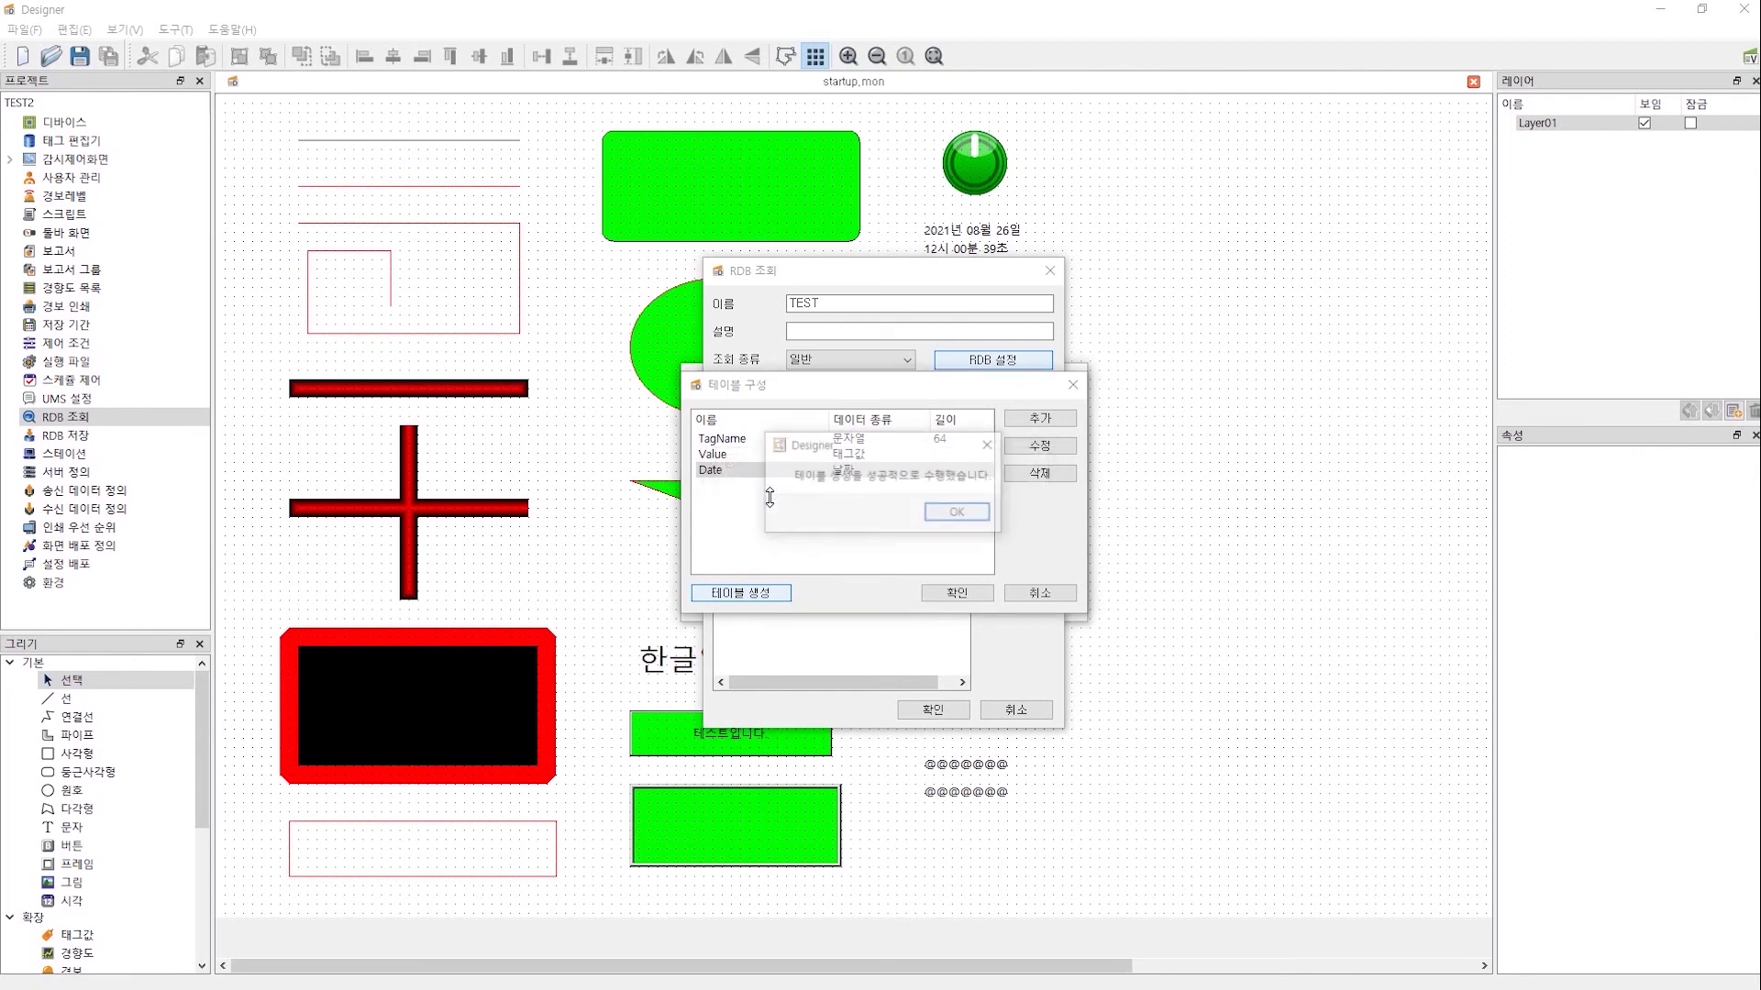
left_click(976, 510)
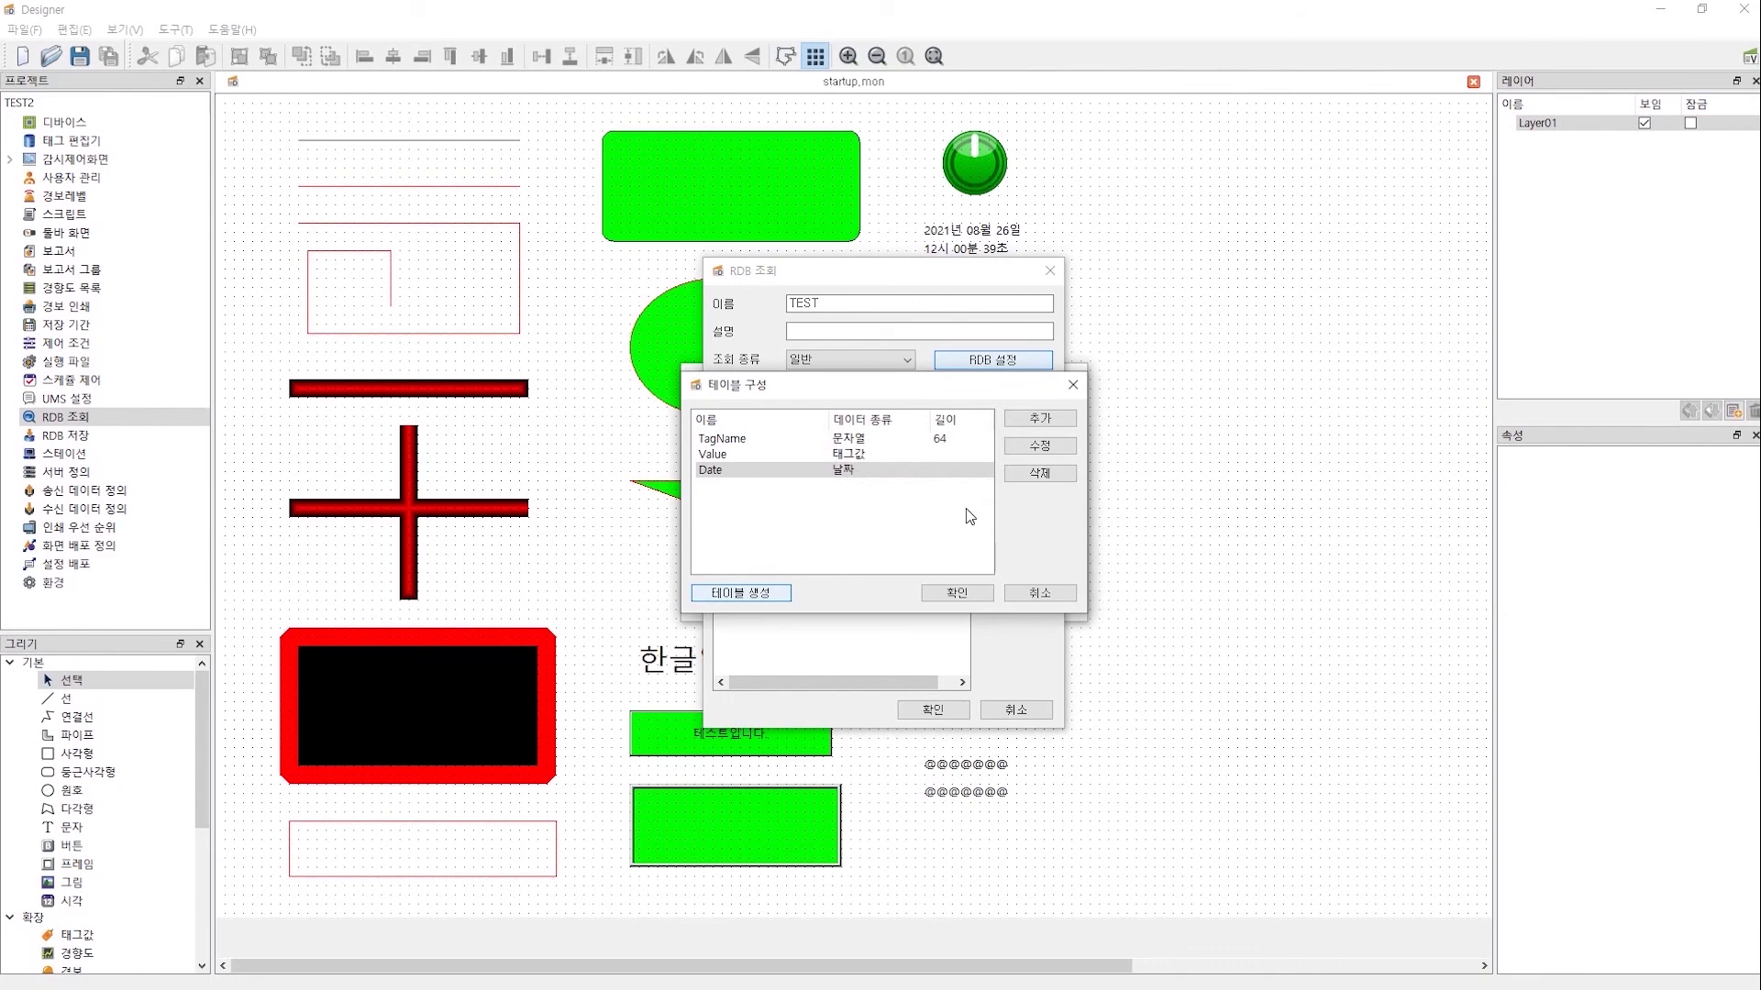
key("super")
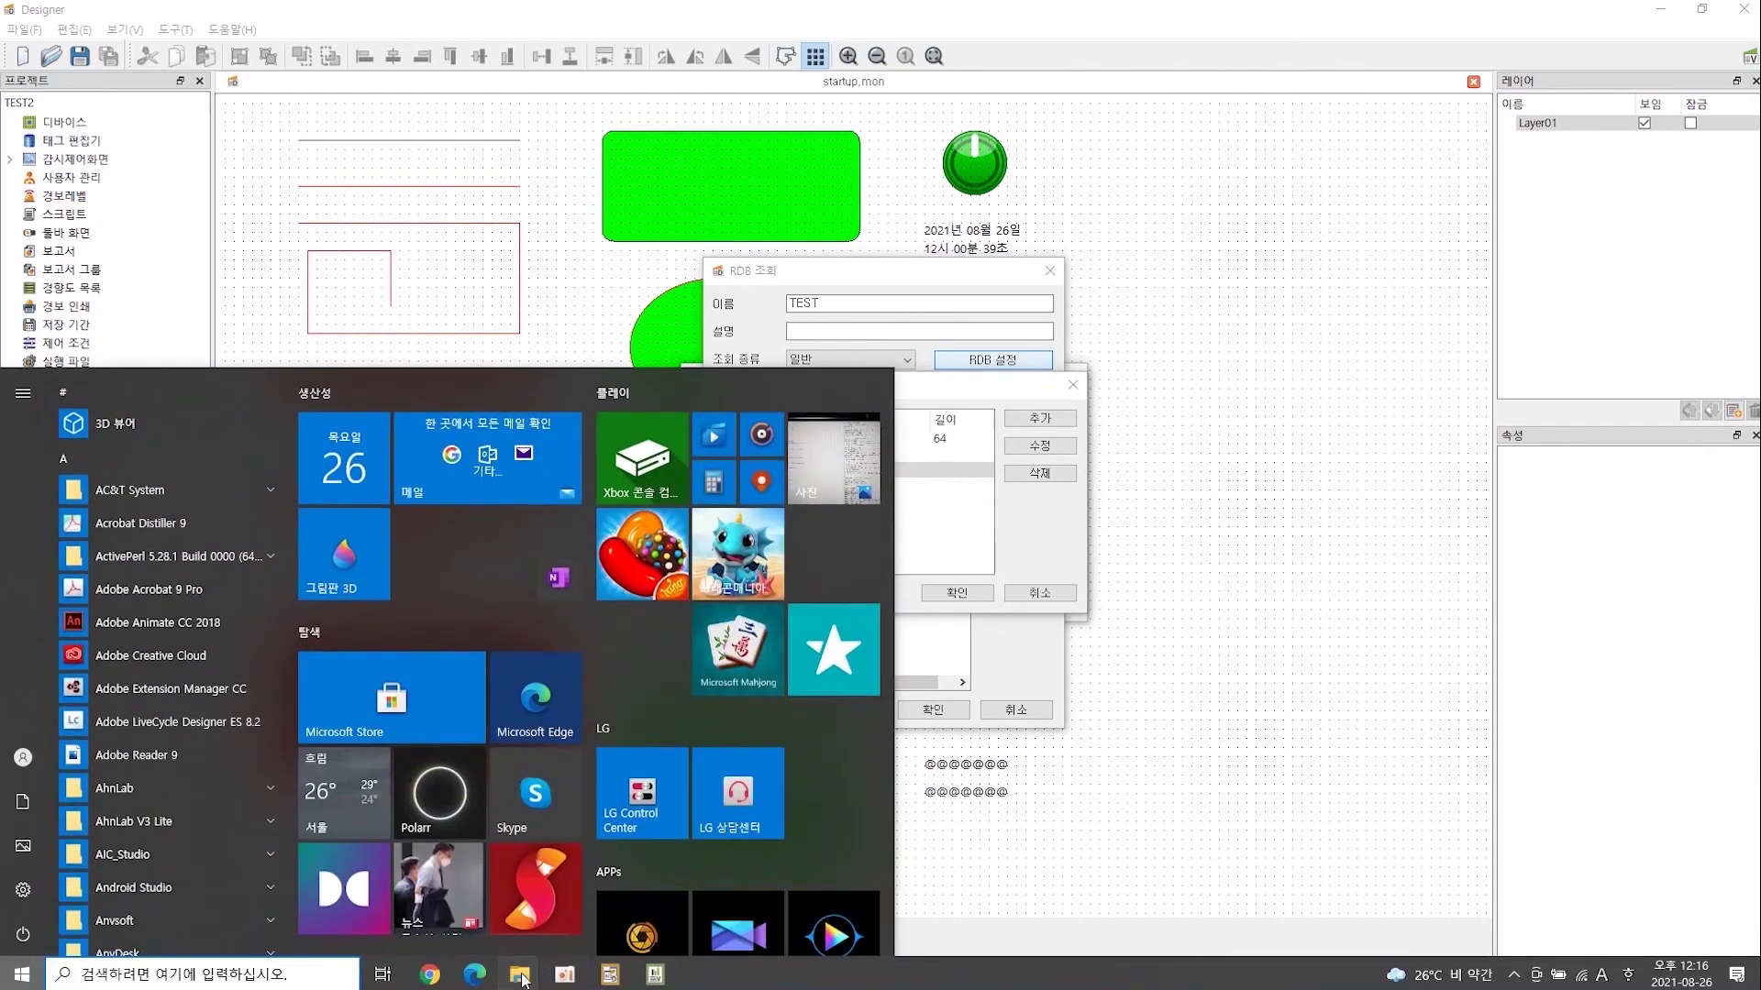
- Browse to C:\SRView\Bin in File Explorer and launch RdbEditor.exe
left_click(520, 979)
left_click(620, 895)
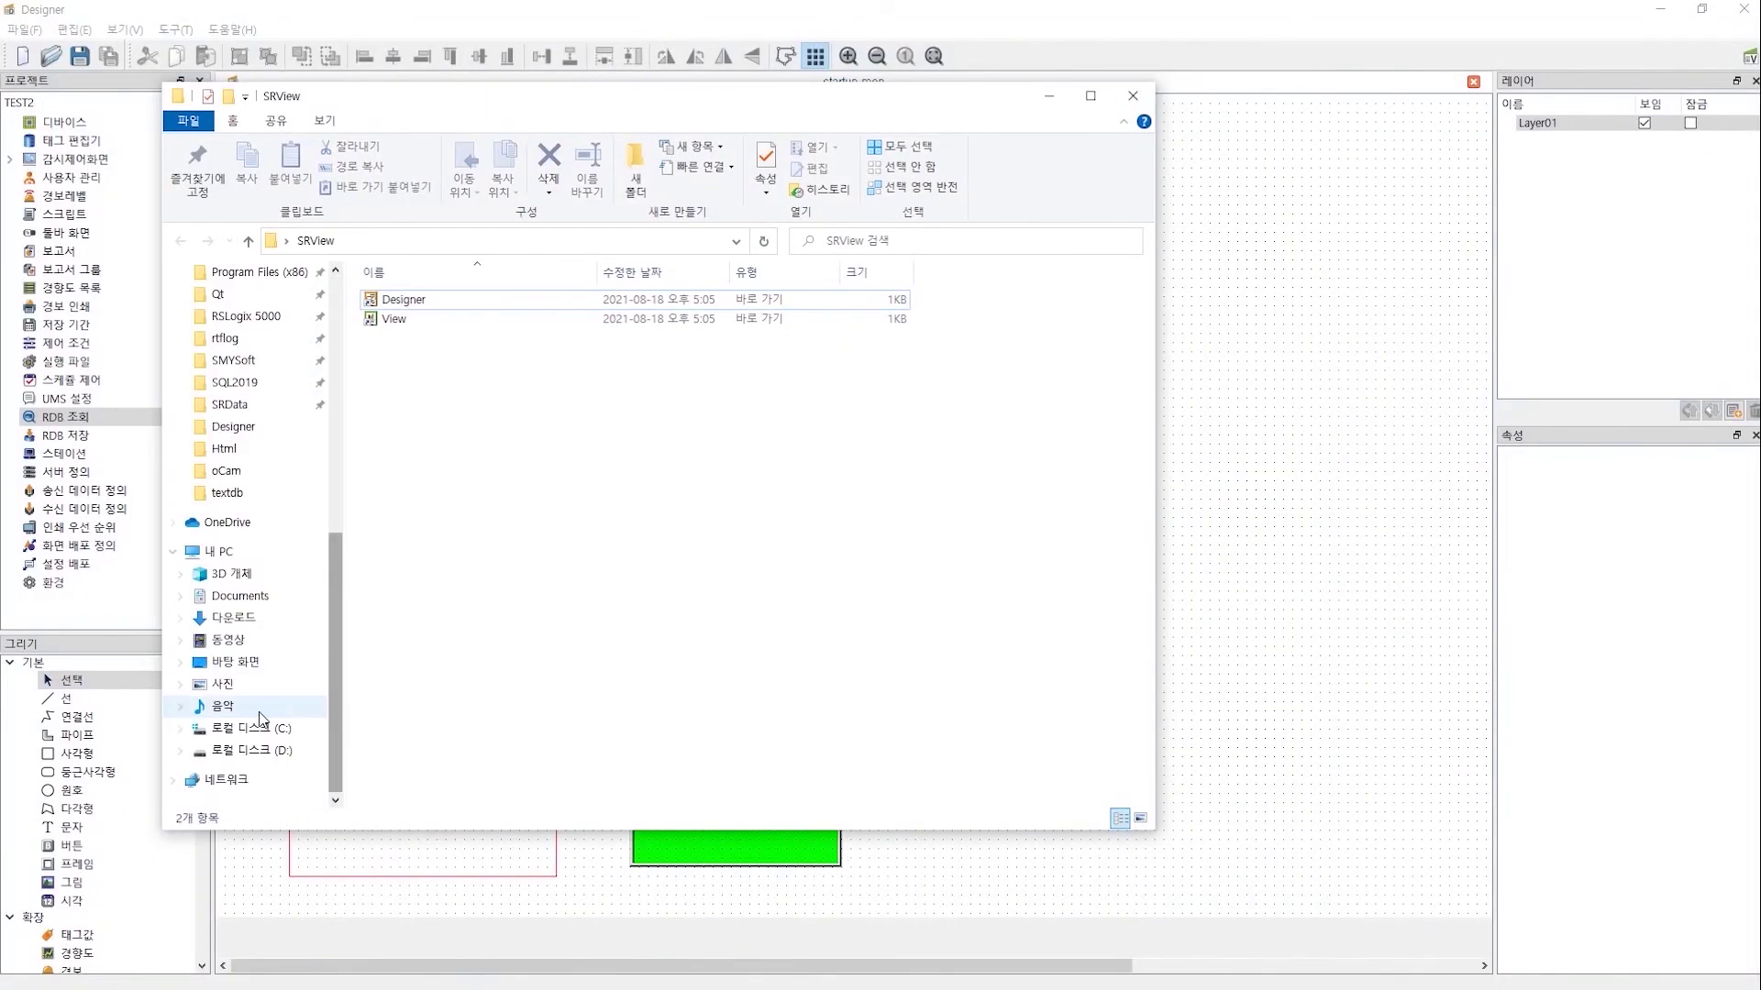
left_click(270, 728)
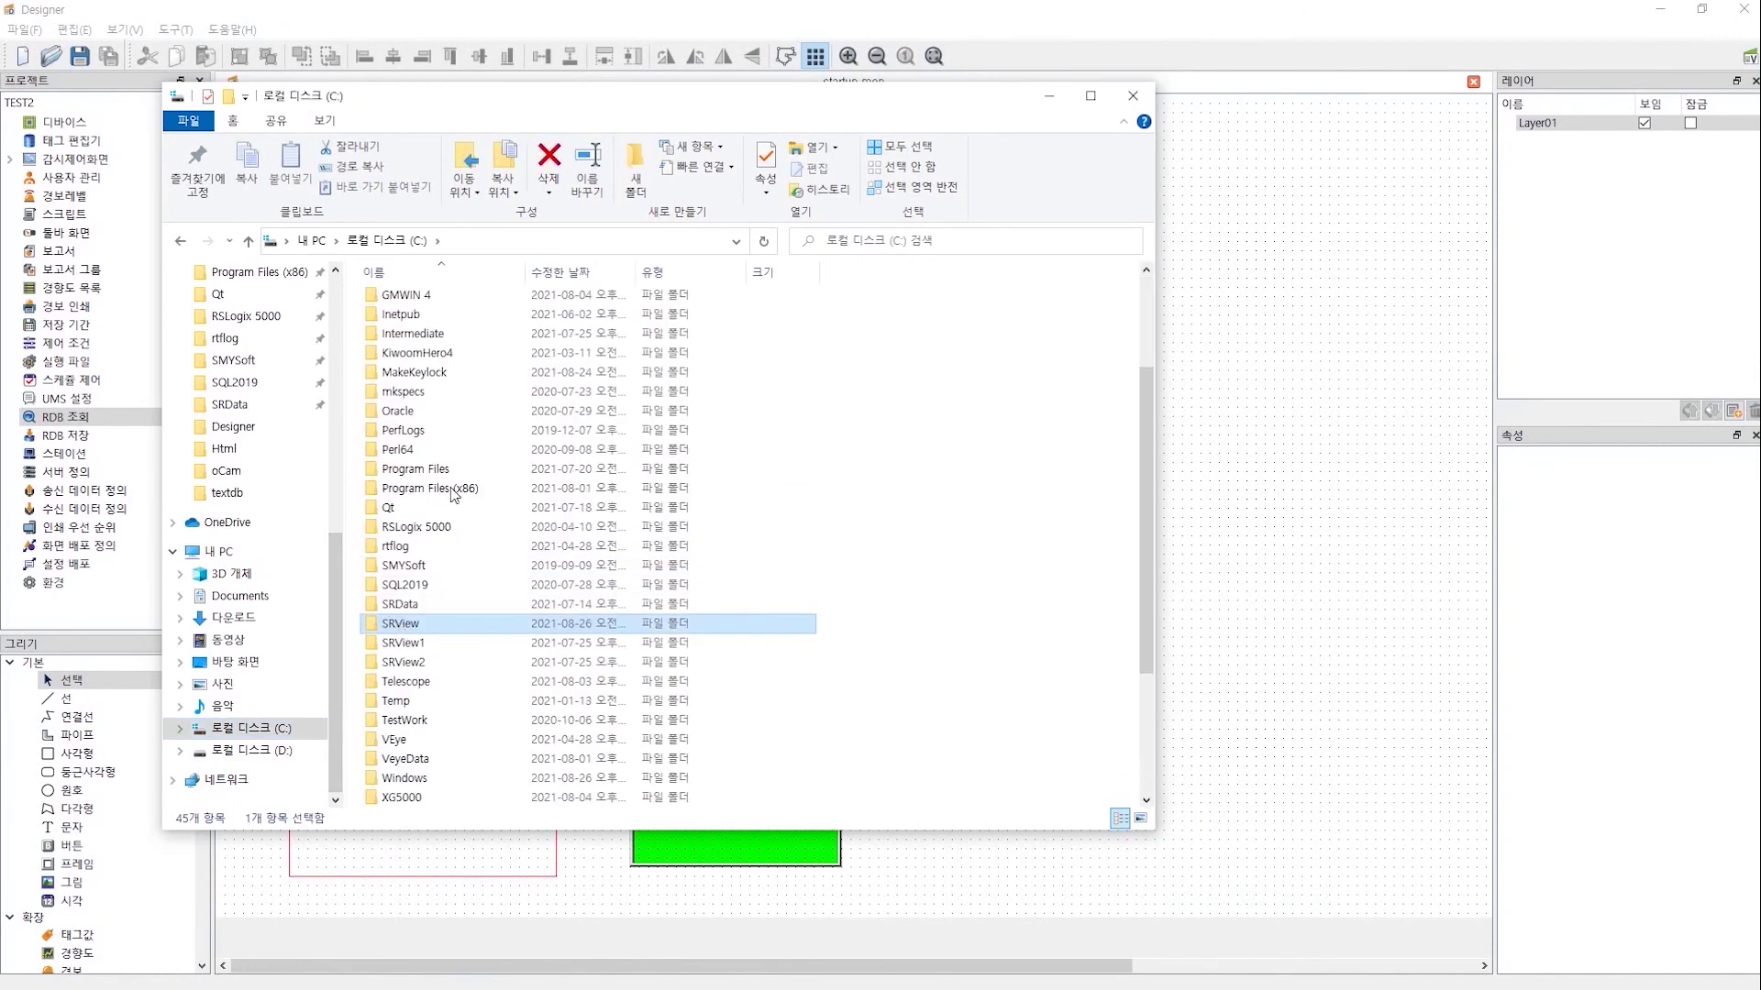
double_click(384, 303)
scroll(500, 522, "down", 18)
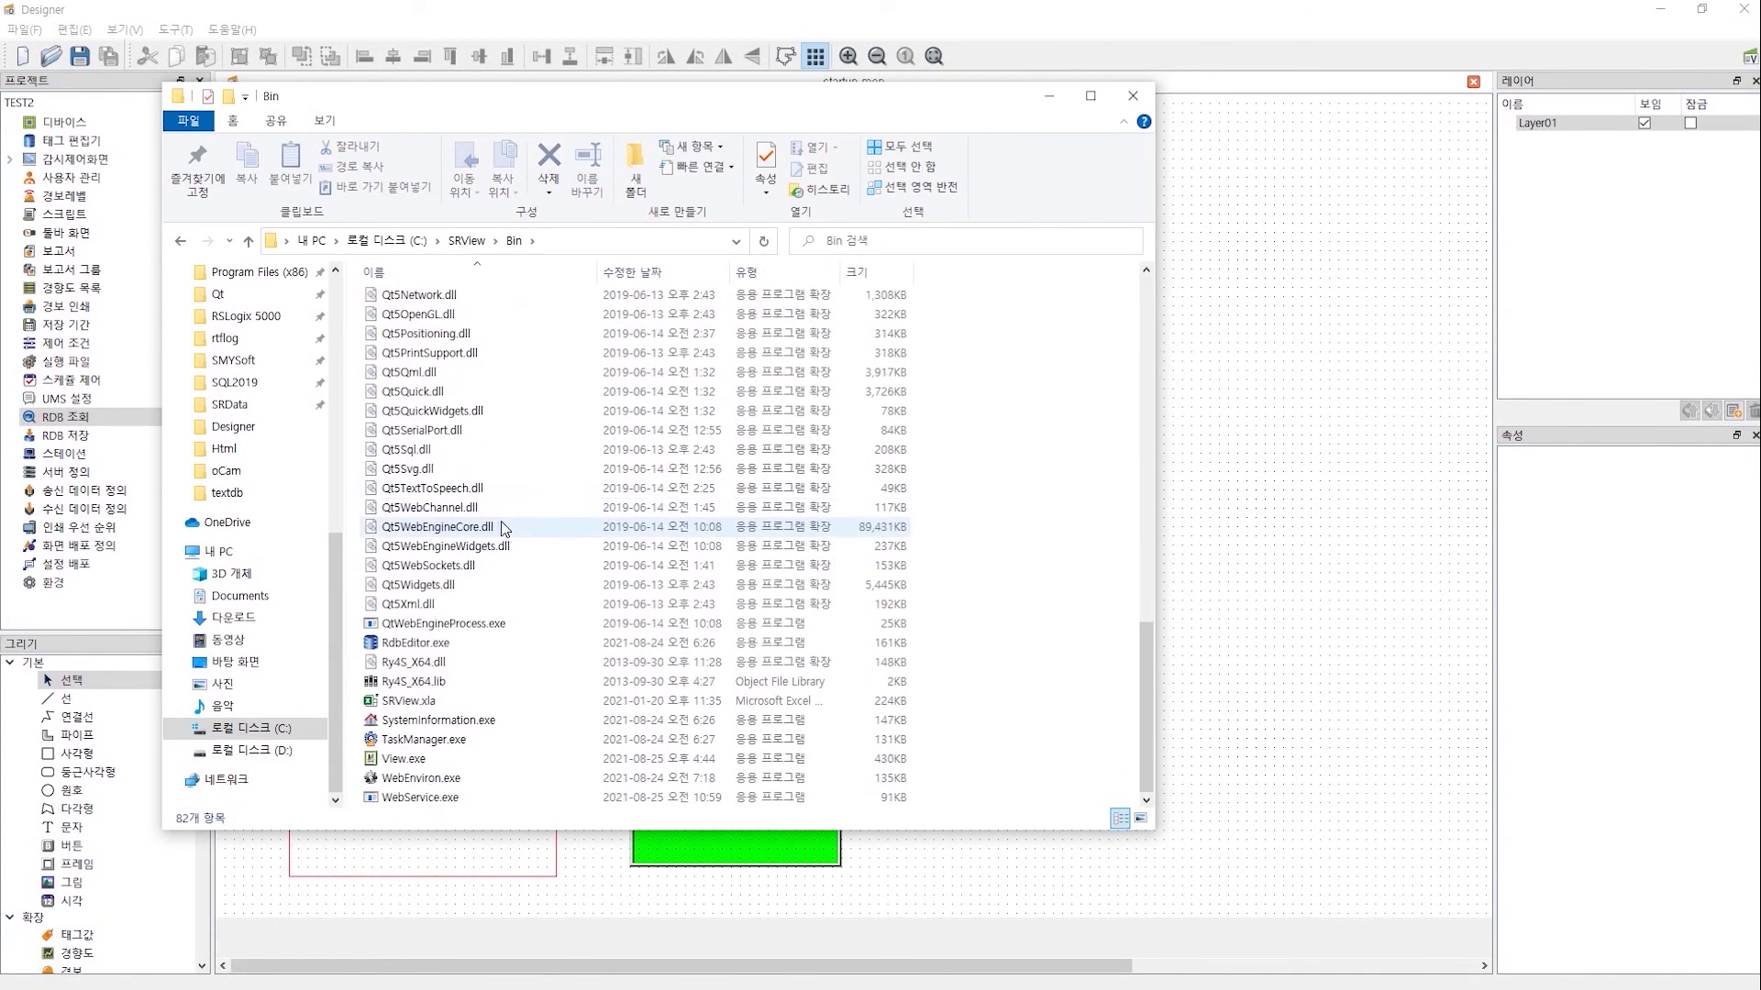
left_click(424, 642)
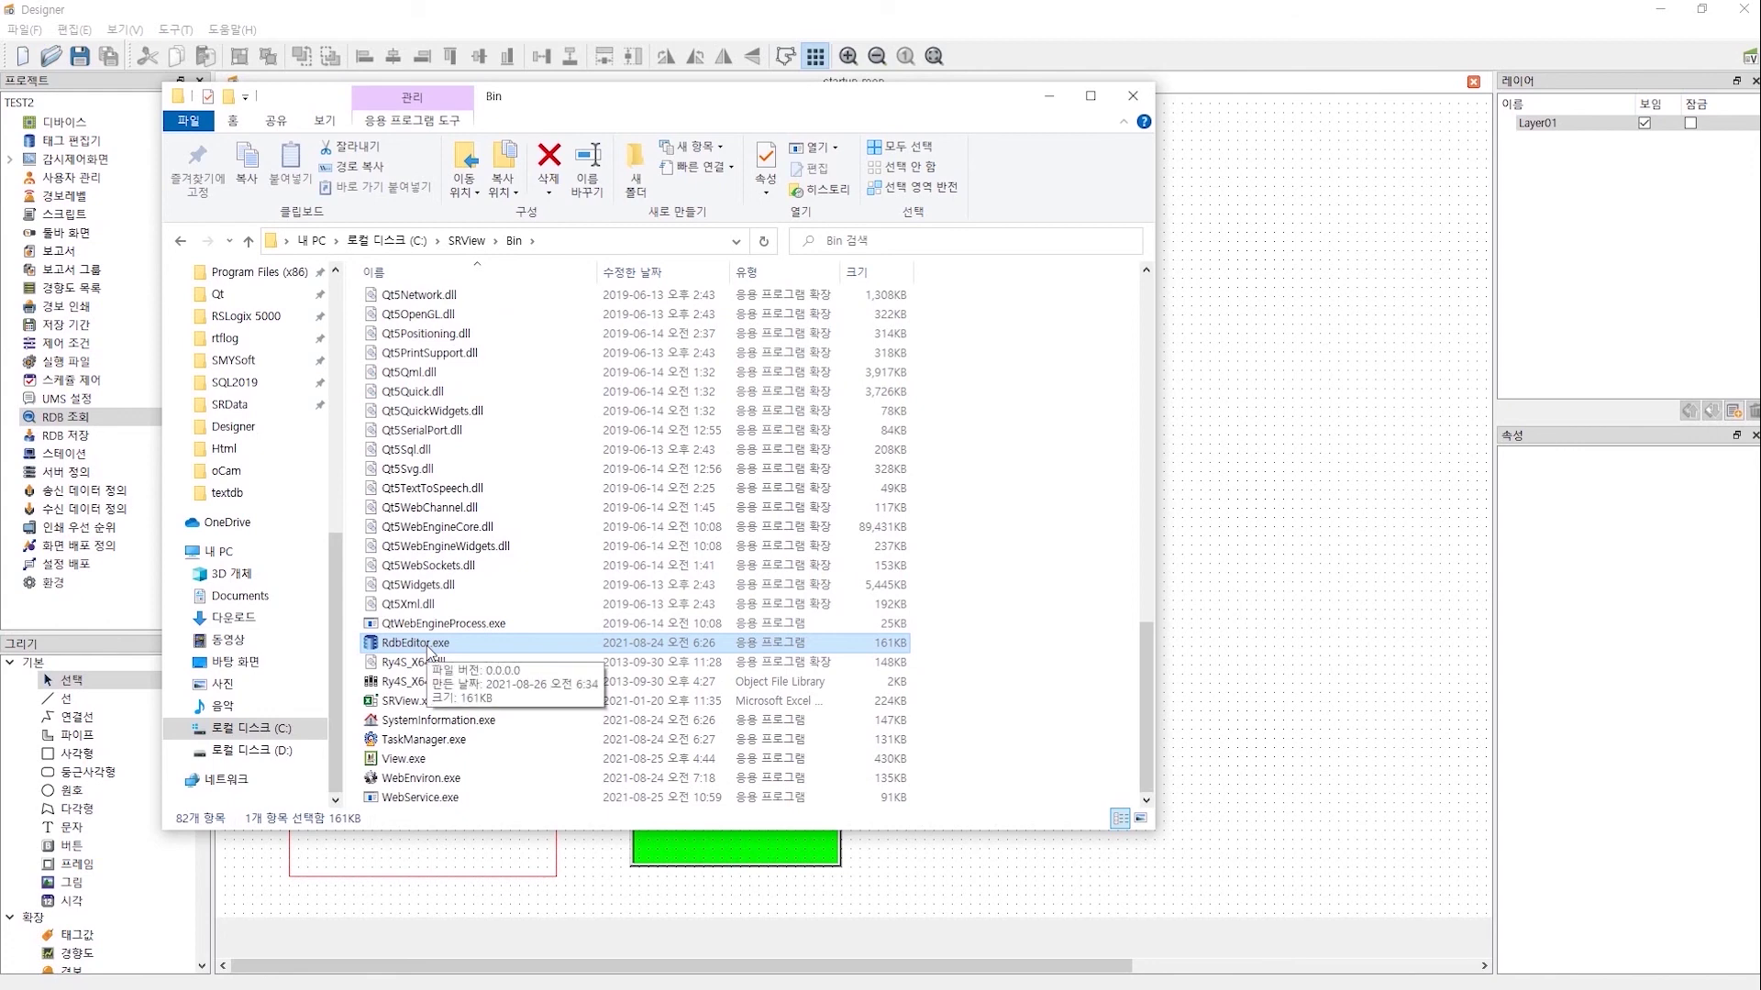
double_click(430, 645)
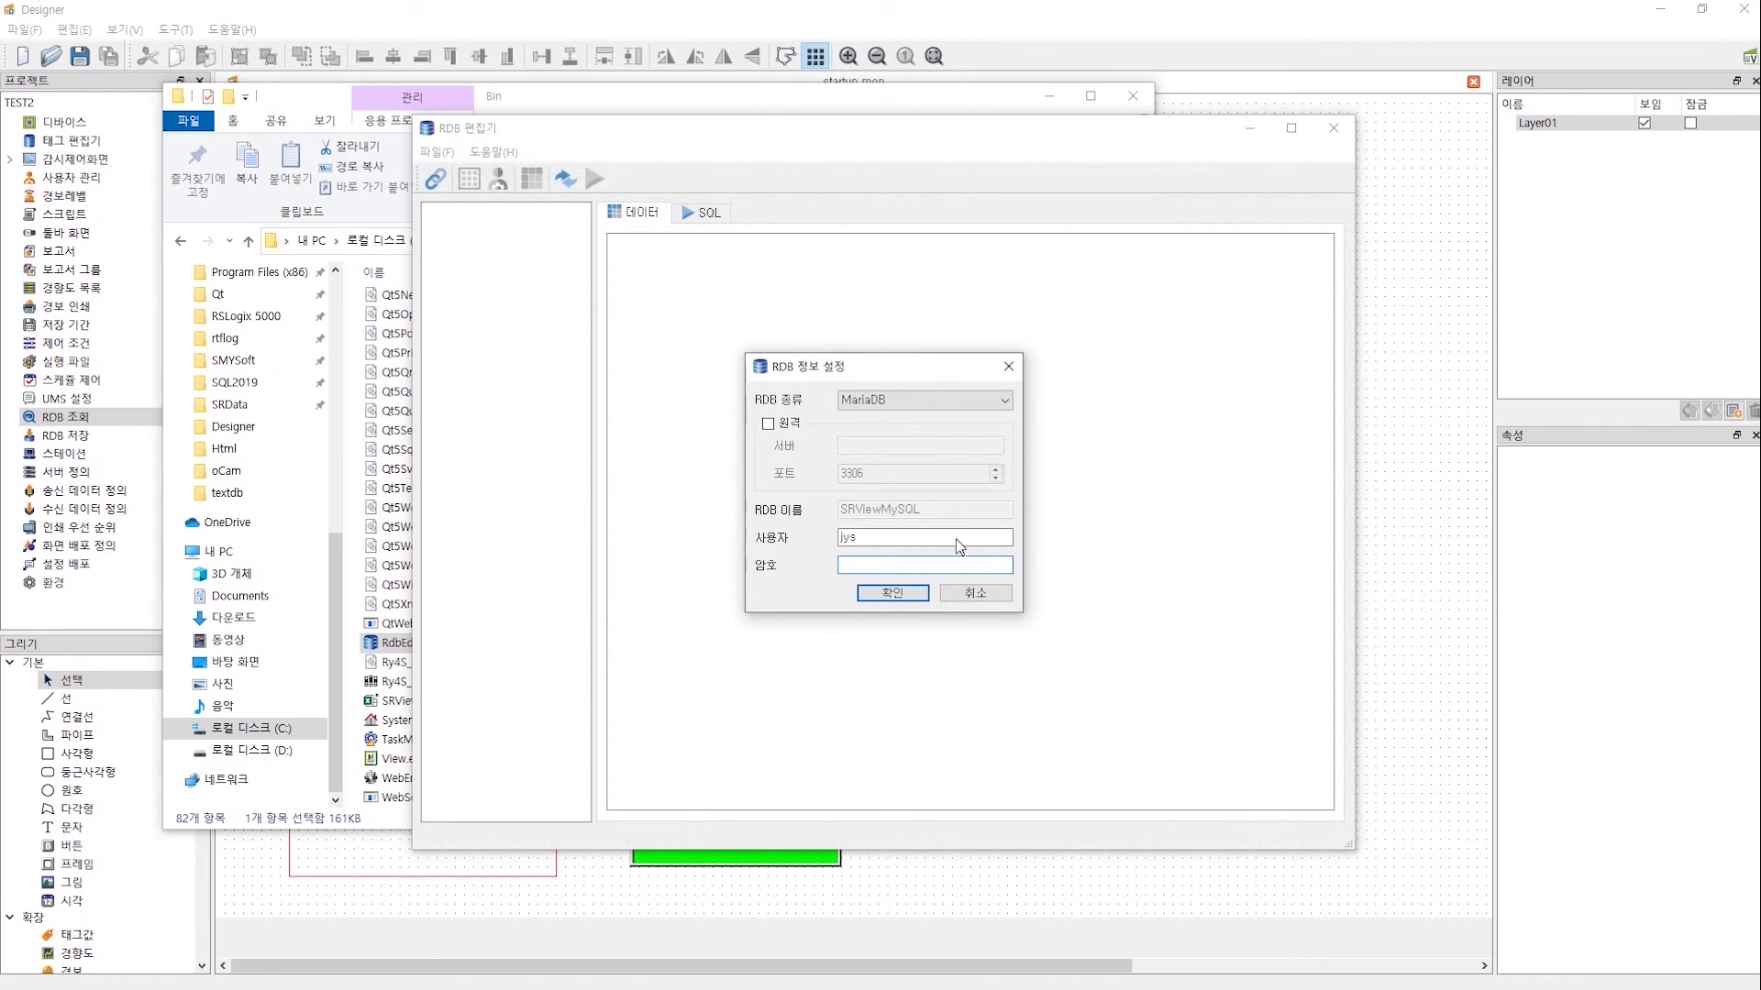
- Log in to RDB Editor with the database password, view the rdbread table, and switch to the SQL tab
left_click(892, 594)
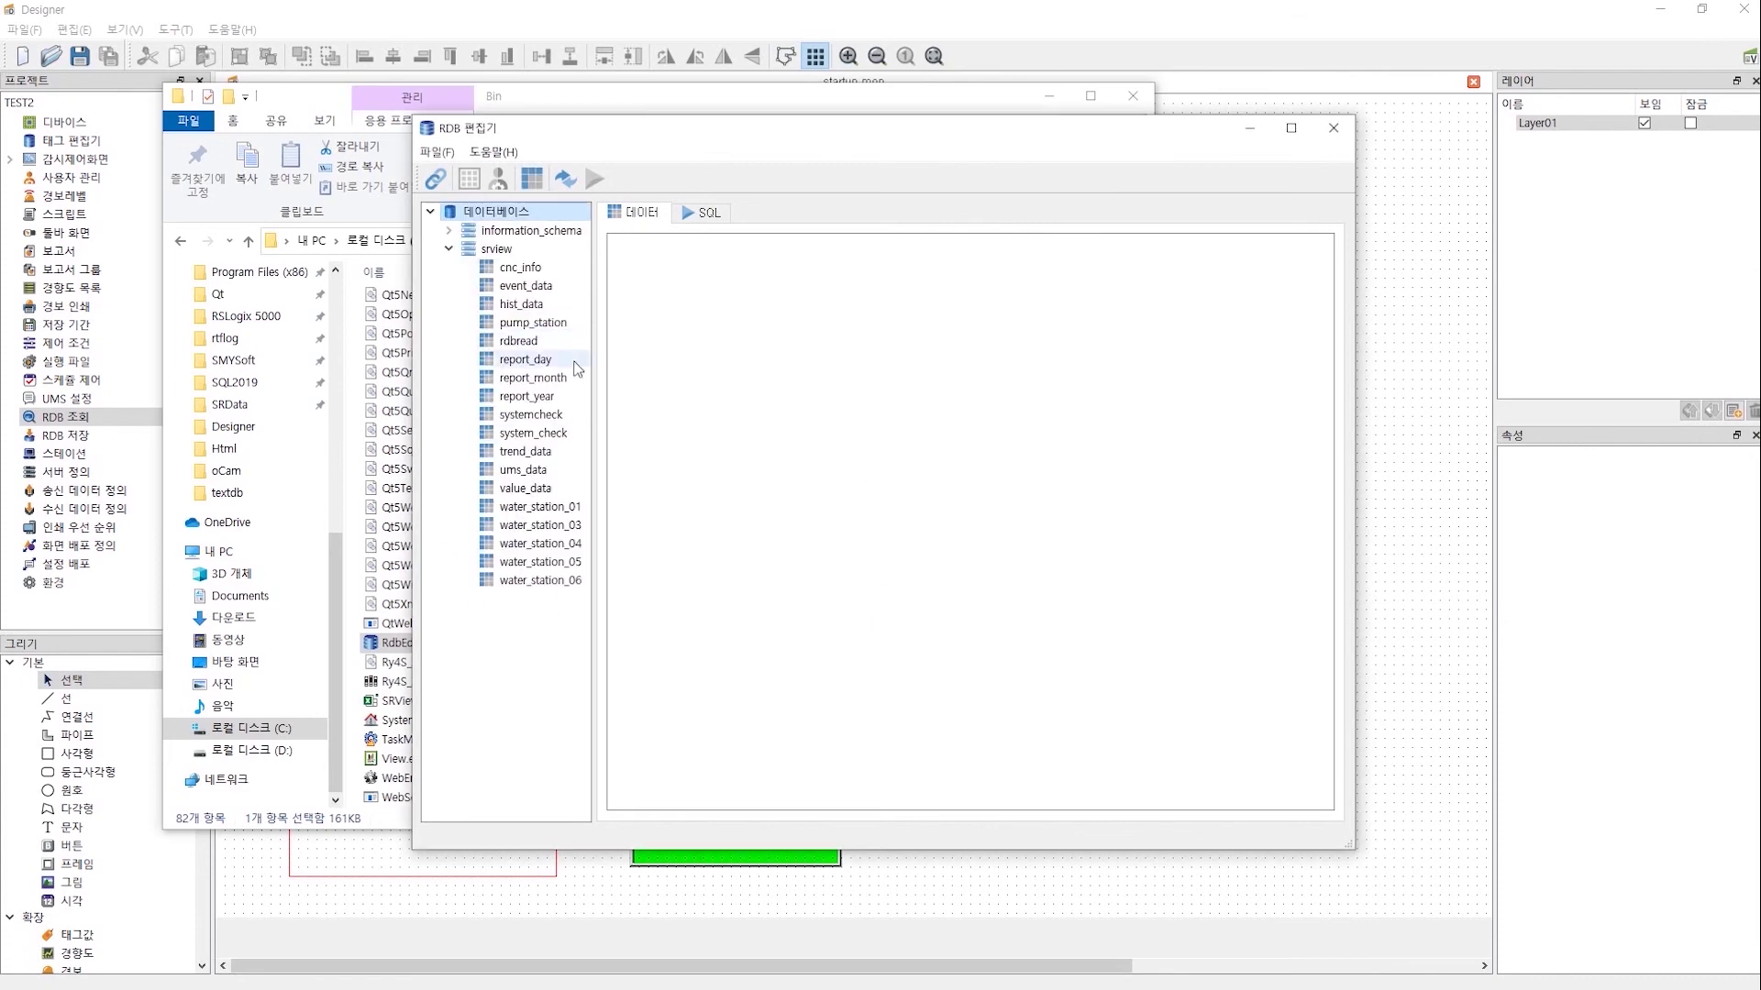
left_click(520, 345)
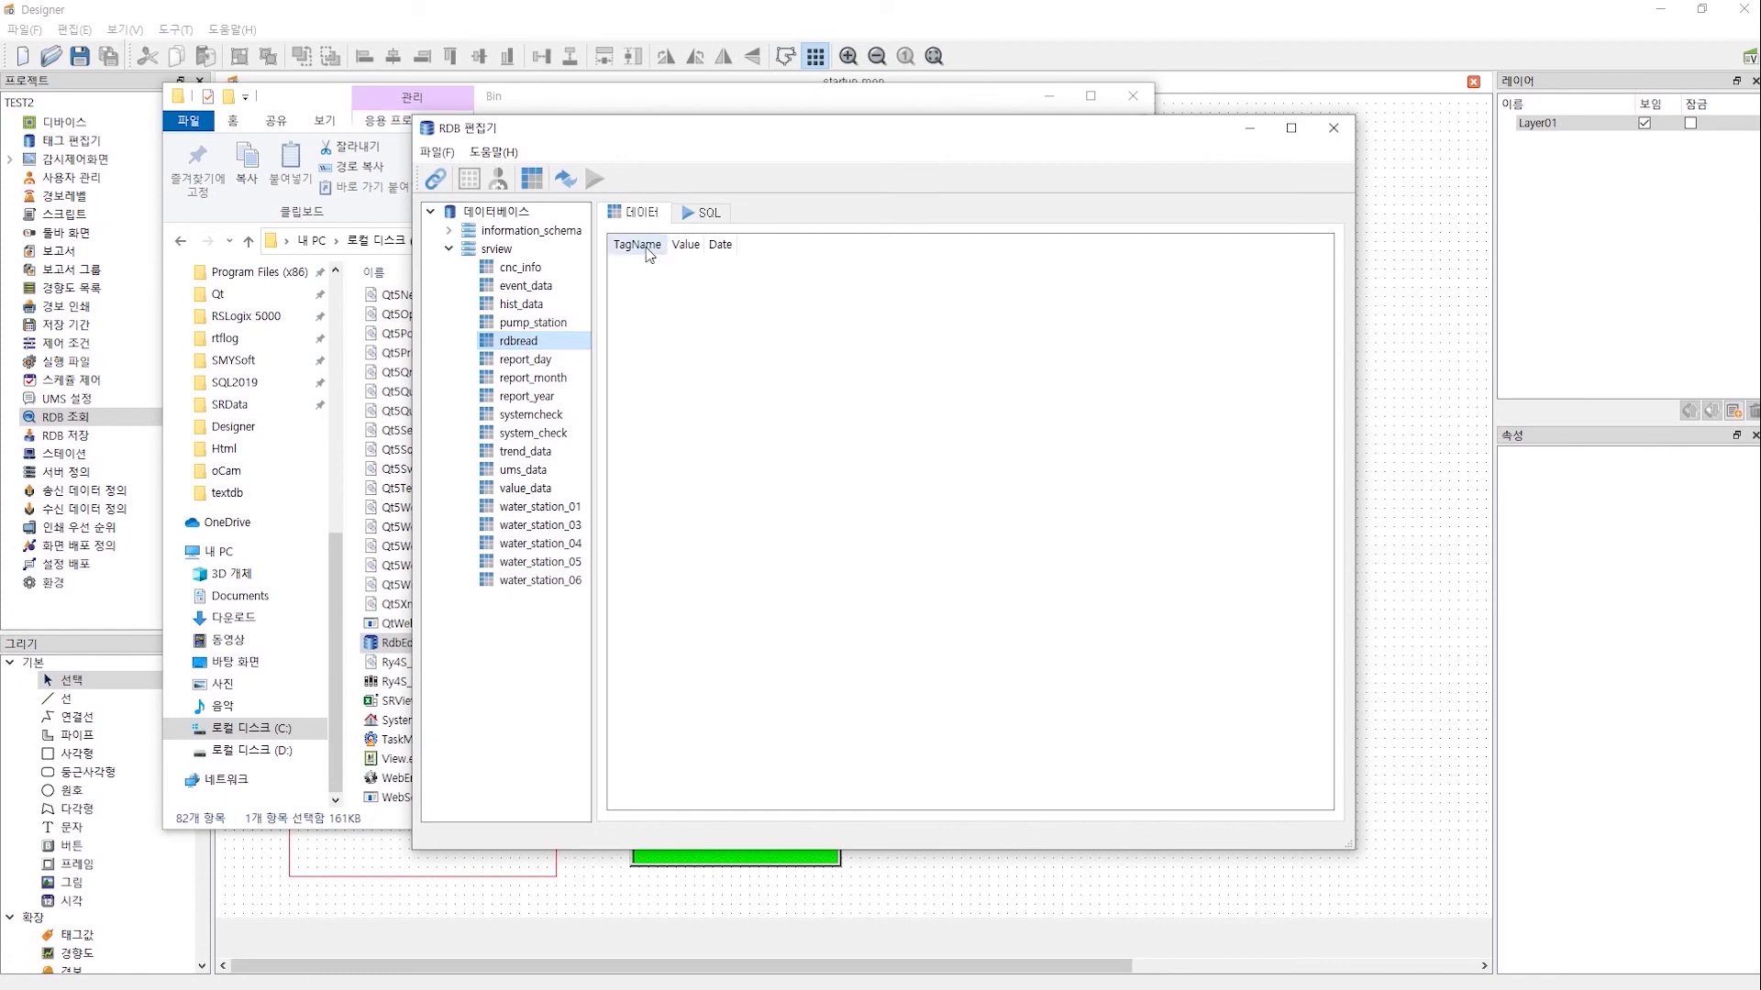
left_click(697, 220)
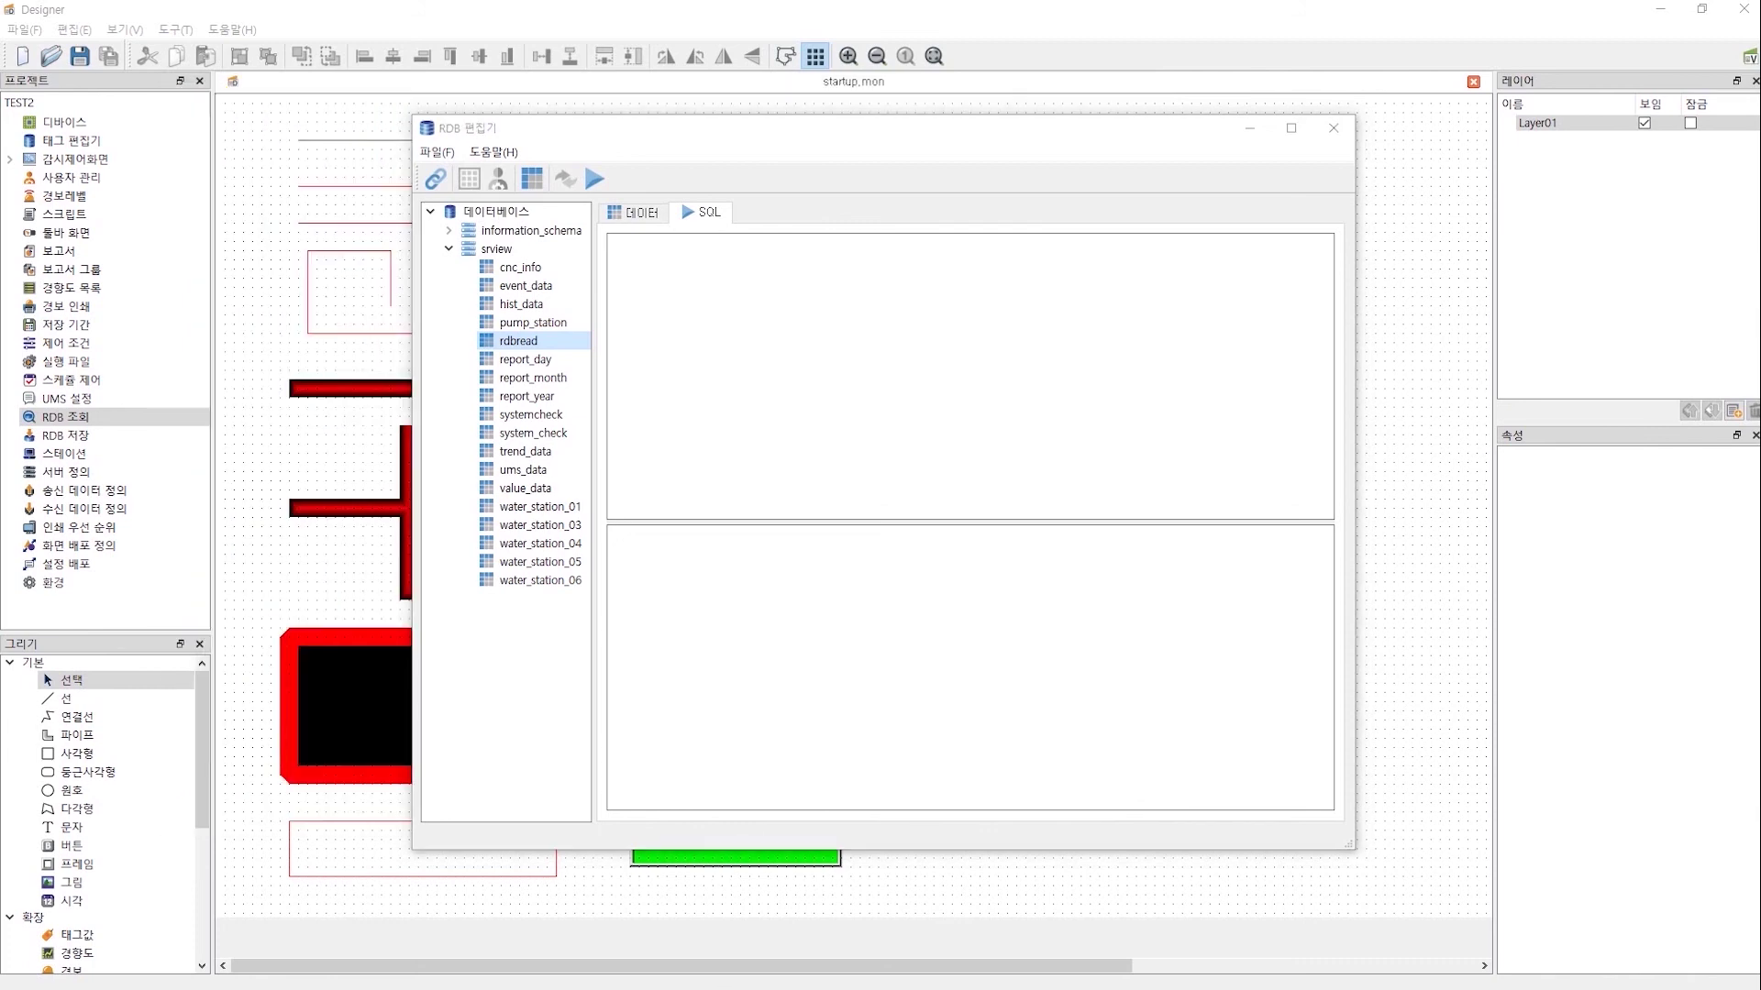
key("super")
- Paste the VAI0001 and then VMULTI0001 INSERT statements from InsertMariaDB.txt into the SQL query
left_click(746, 978)
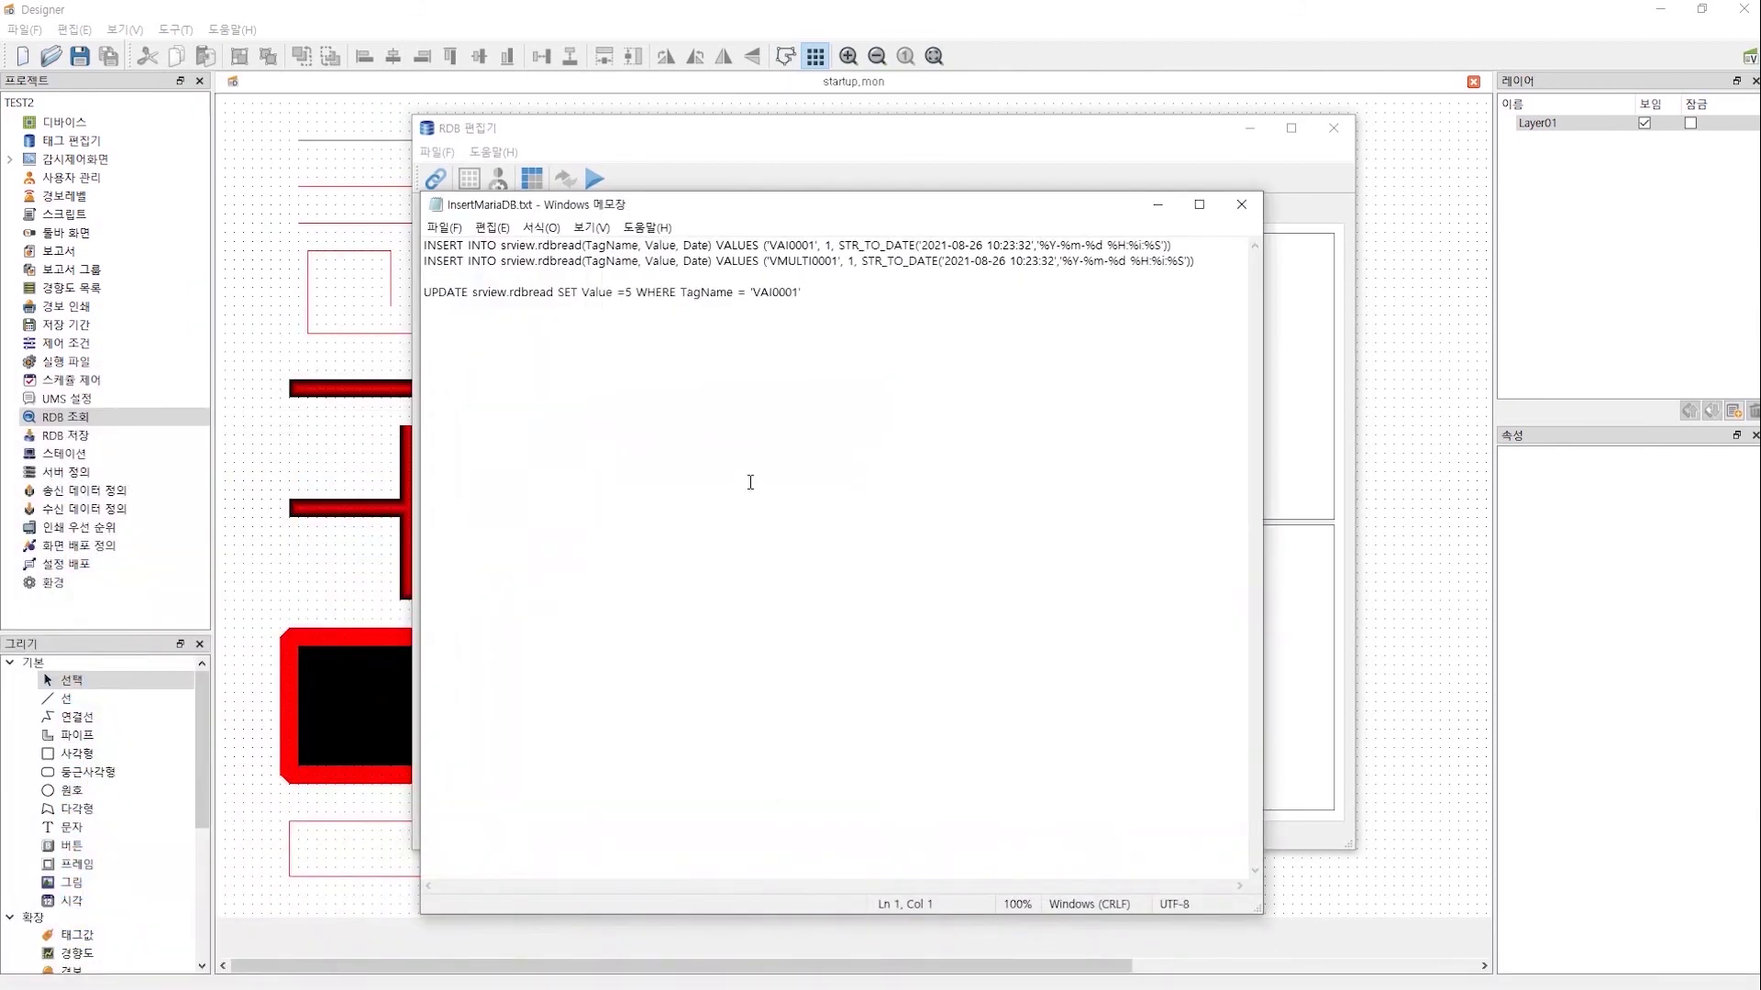
left_click_drag(1172, 245, 398, 247)
key("ctrl+c")
left_click_drag(623, 206, 1083, 211)
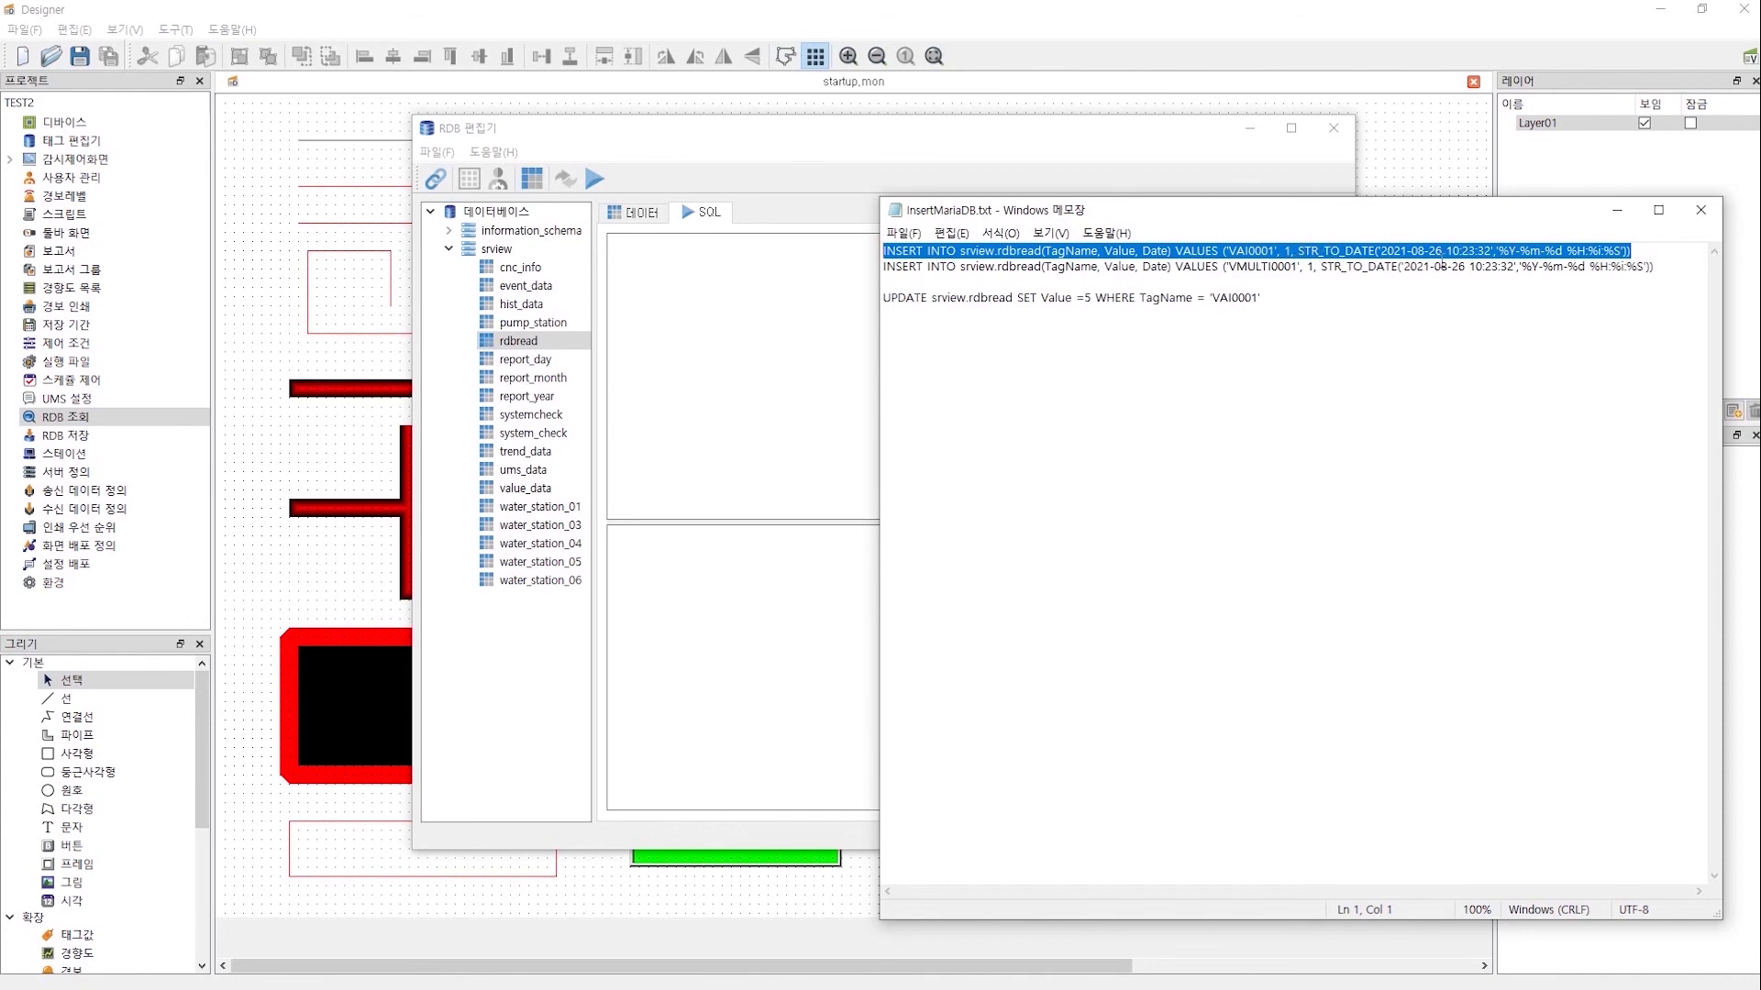
left_click(733, 264)
key("ctrl+v")
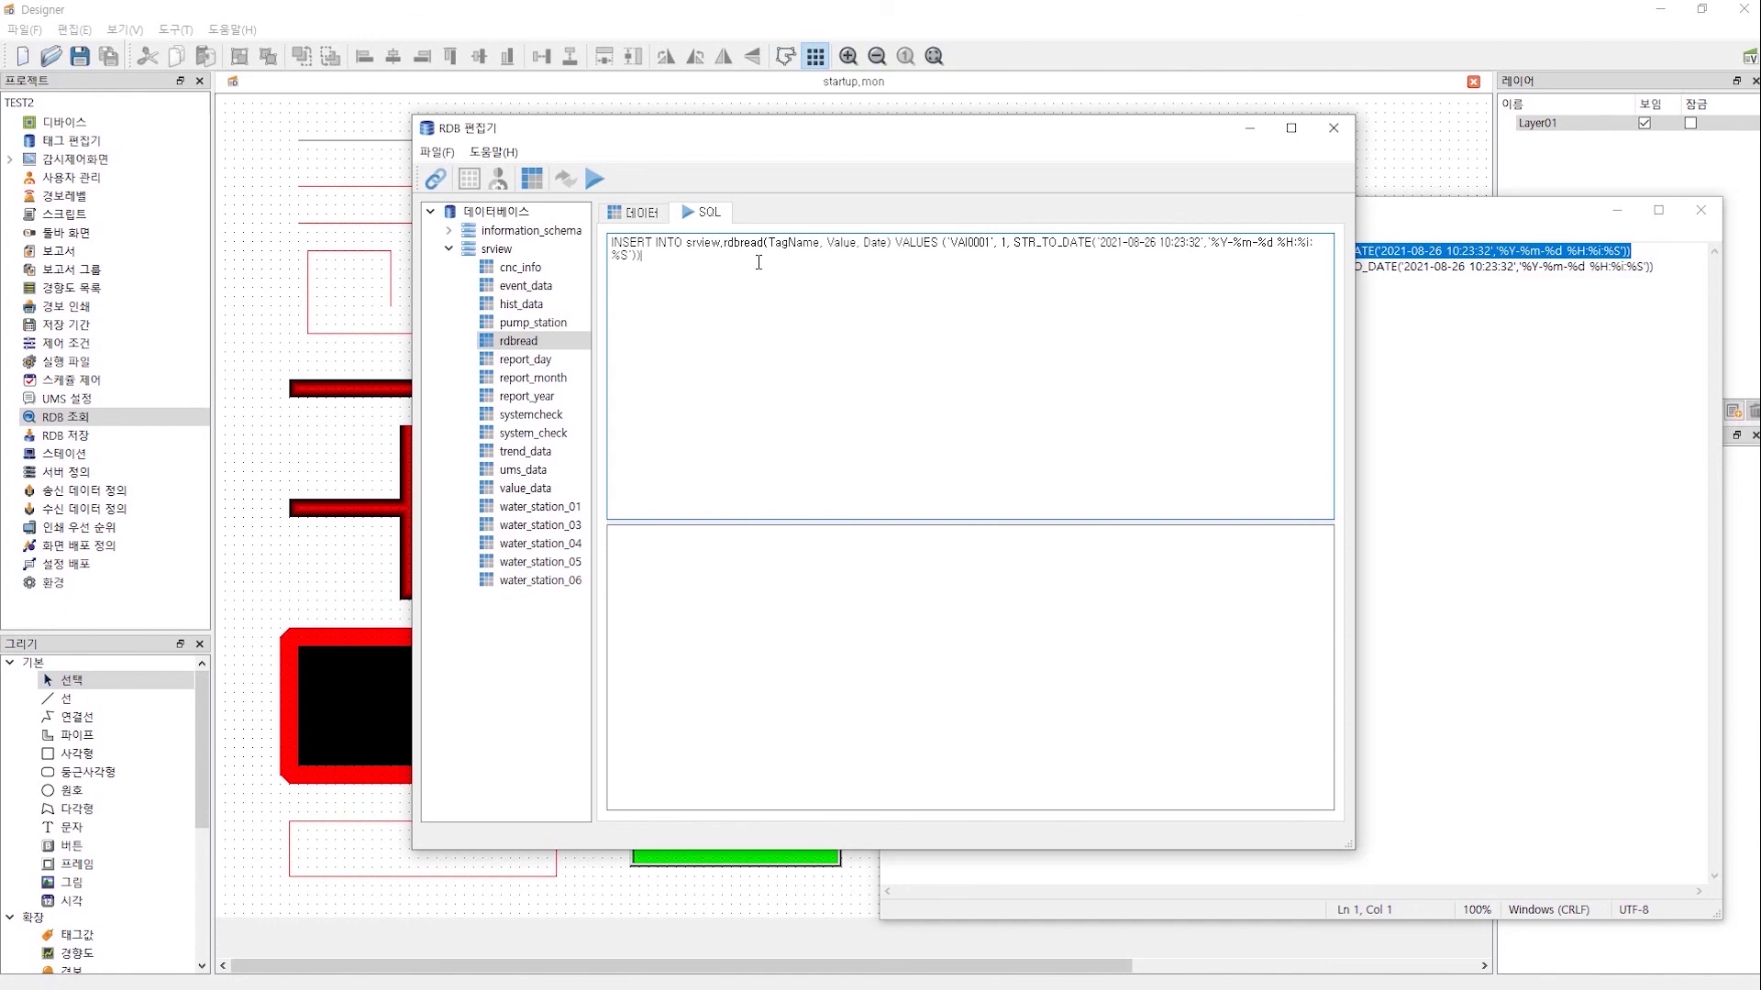
left_click_drag(1690, 267, 862, 272)
key("ctrl+c")
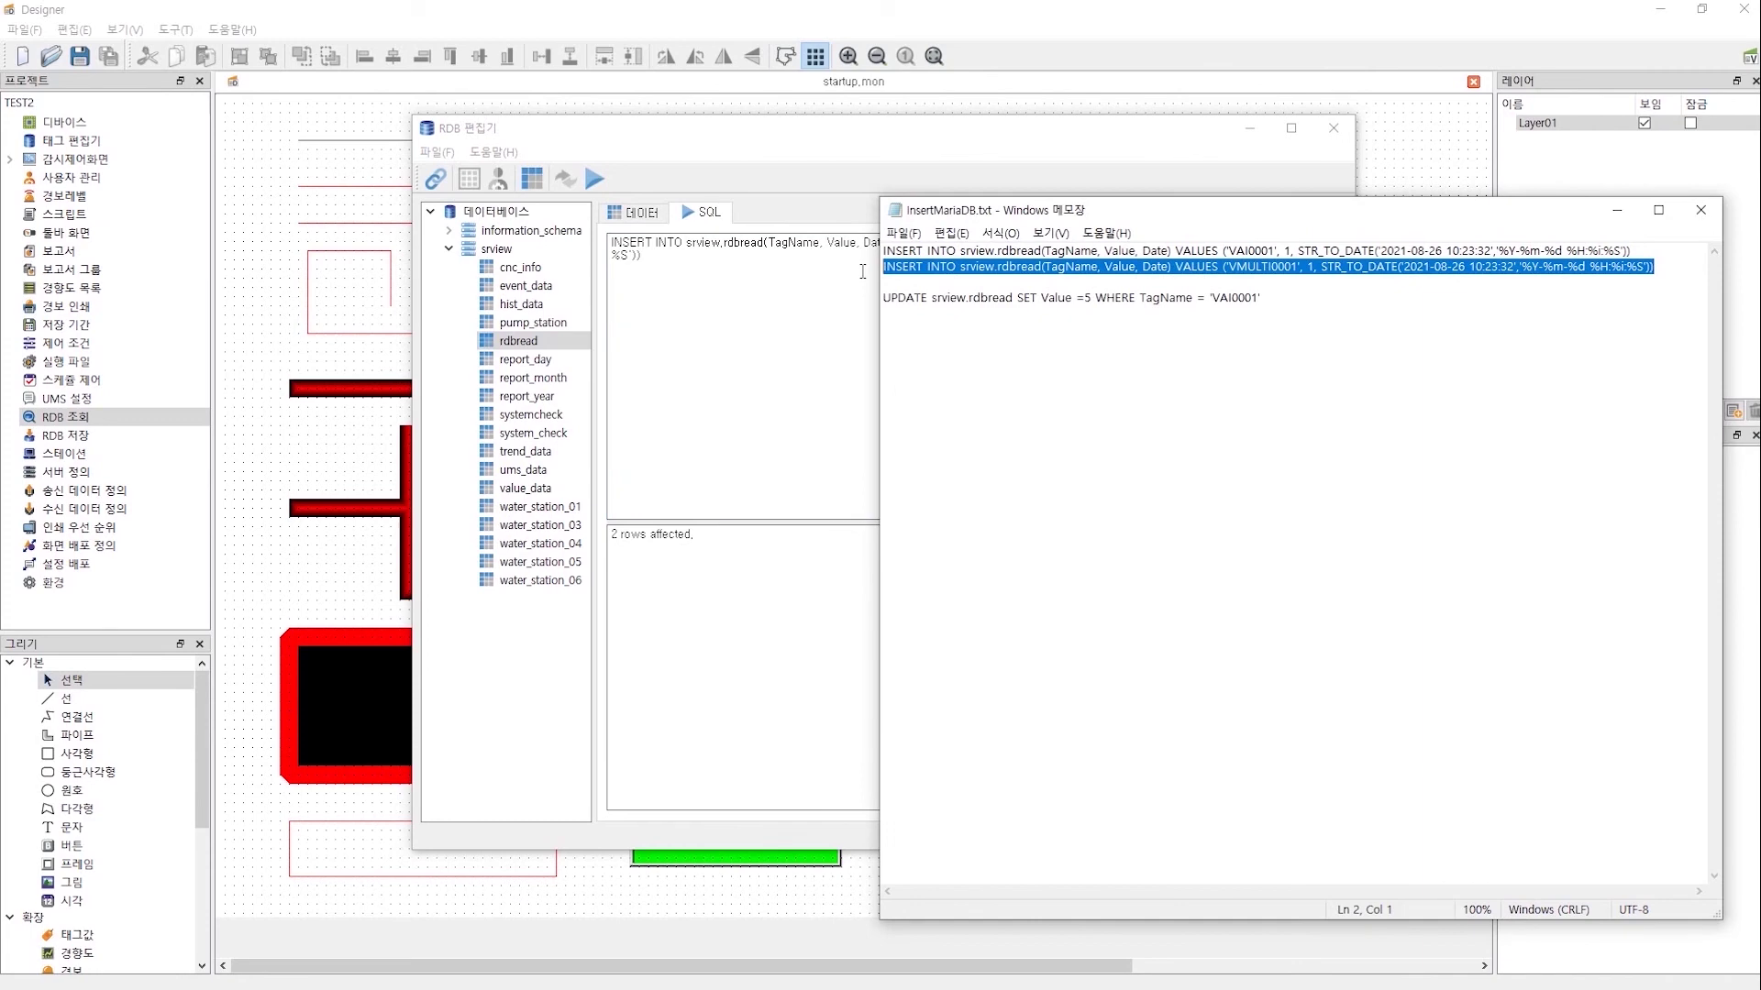
left_click(757, 267)
key("ctrl+a")
key("ctrl+v")
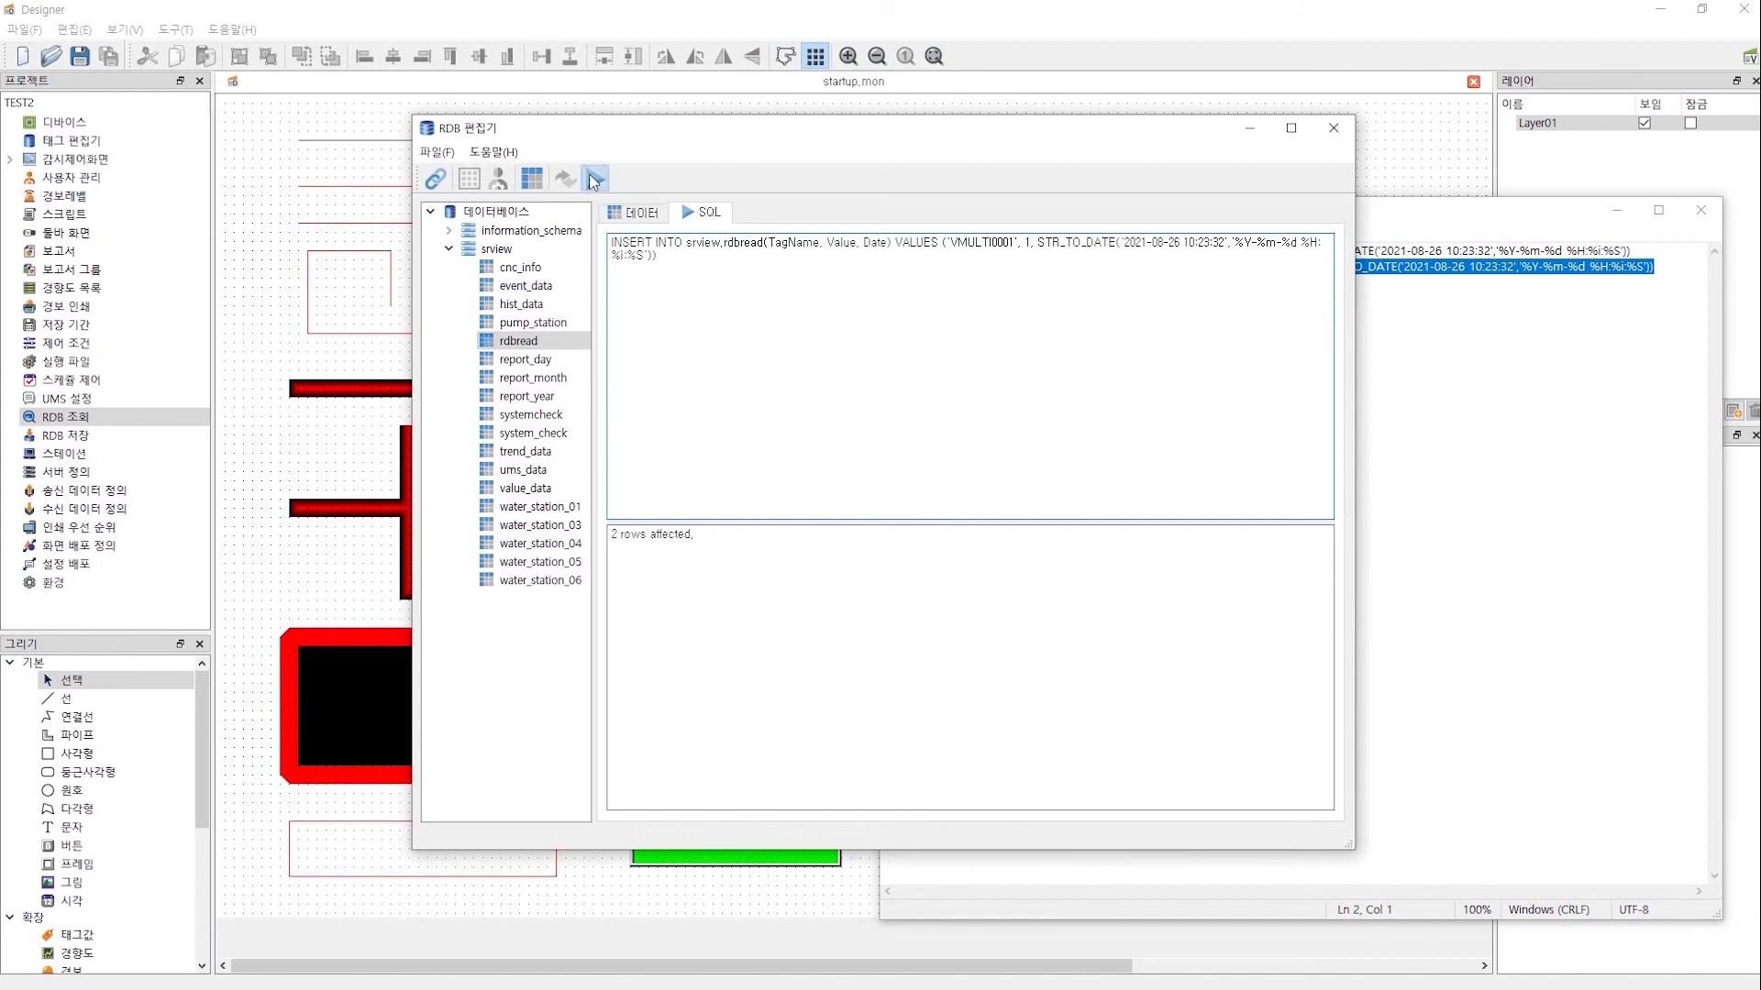
- Reload rdbread and verify the VAI0001 and VMULTI0001 rows both show value 1
double_click(536, 339)
left_click(648, 267)
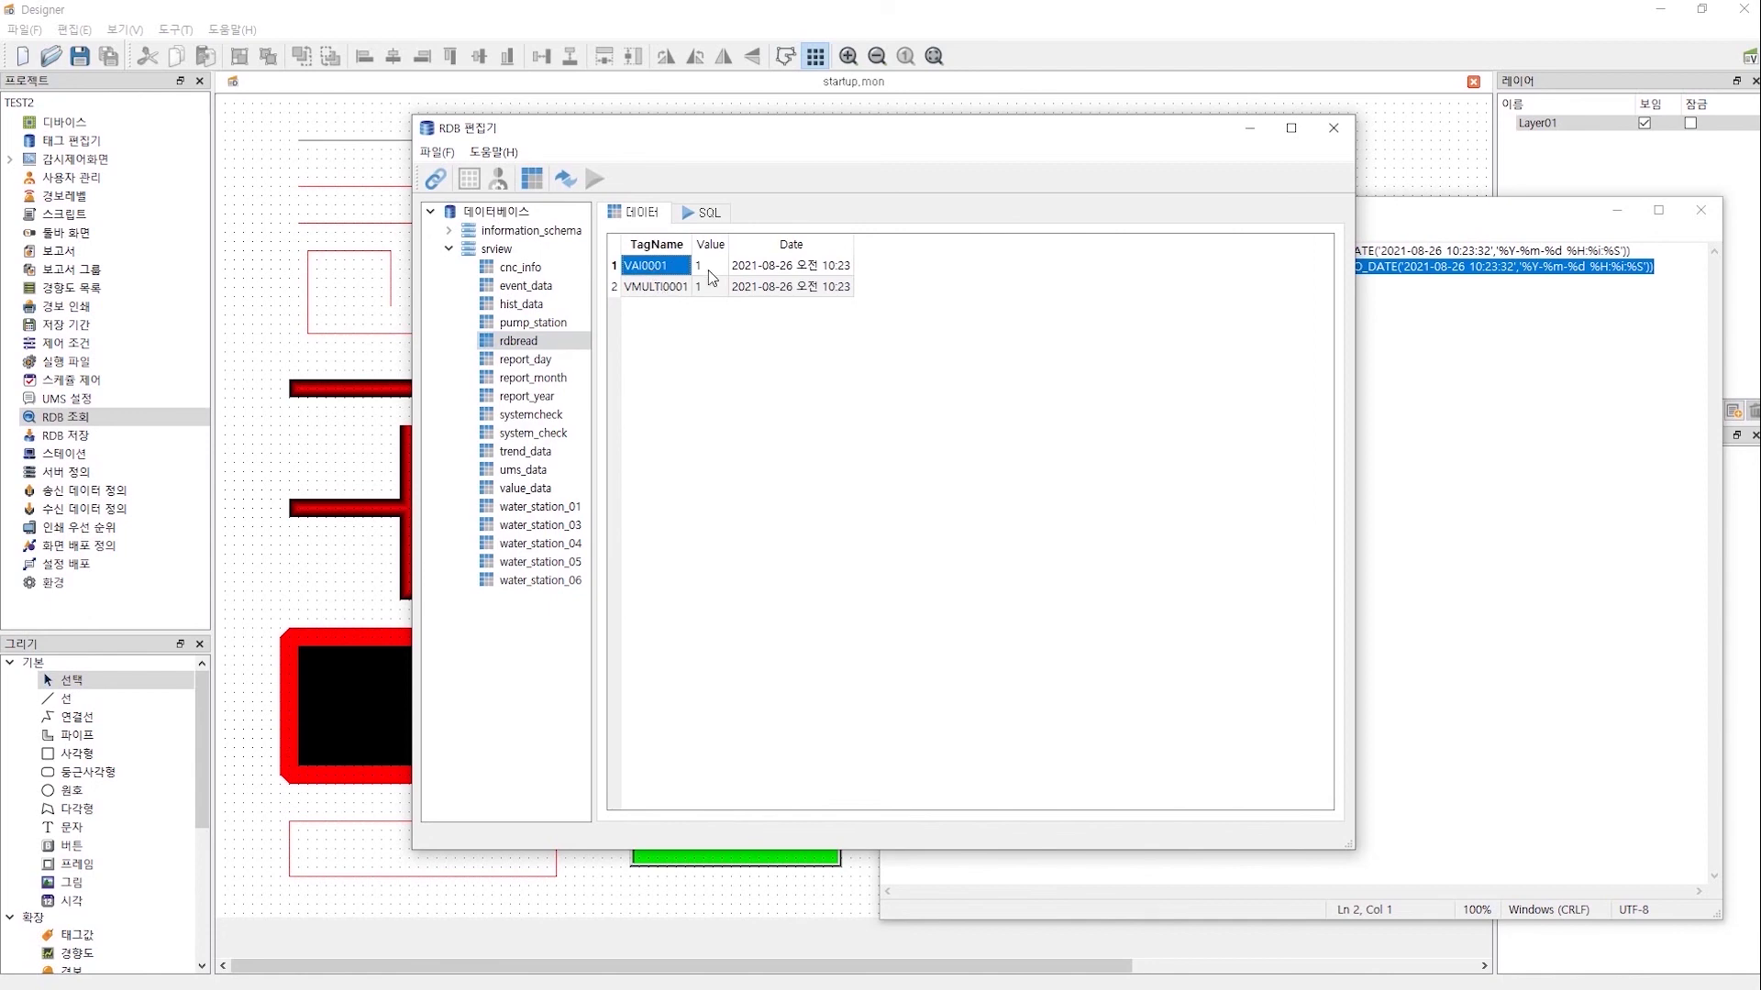
left_click(653, 287)
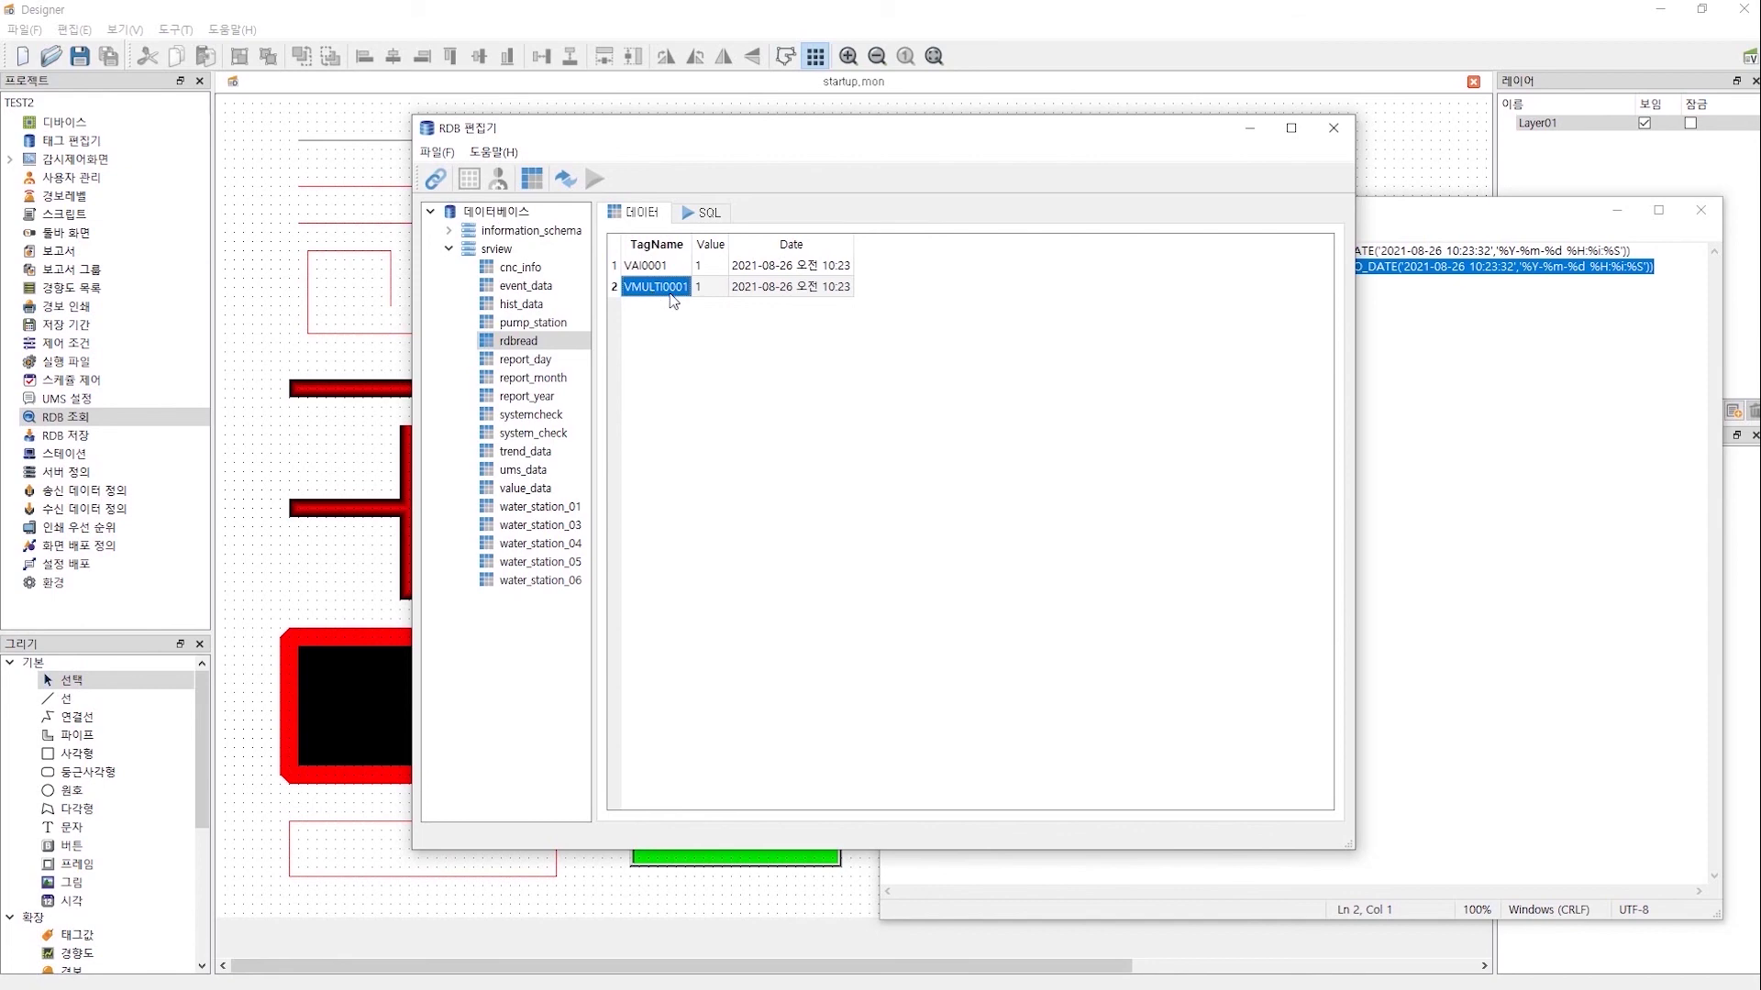
left_click(701, 287)
key("super")
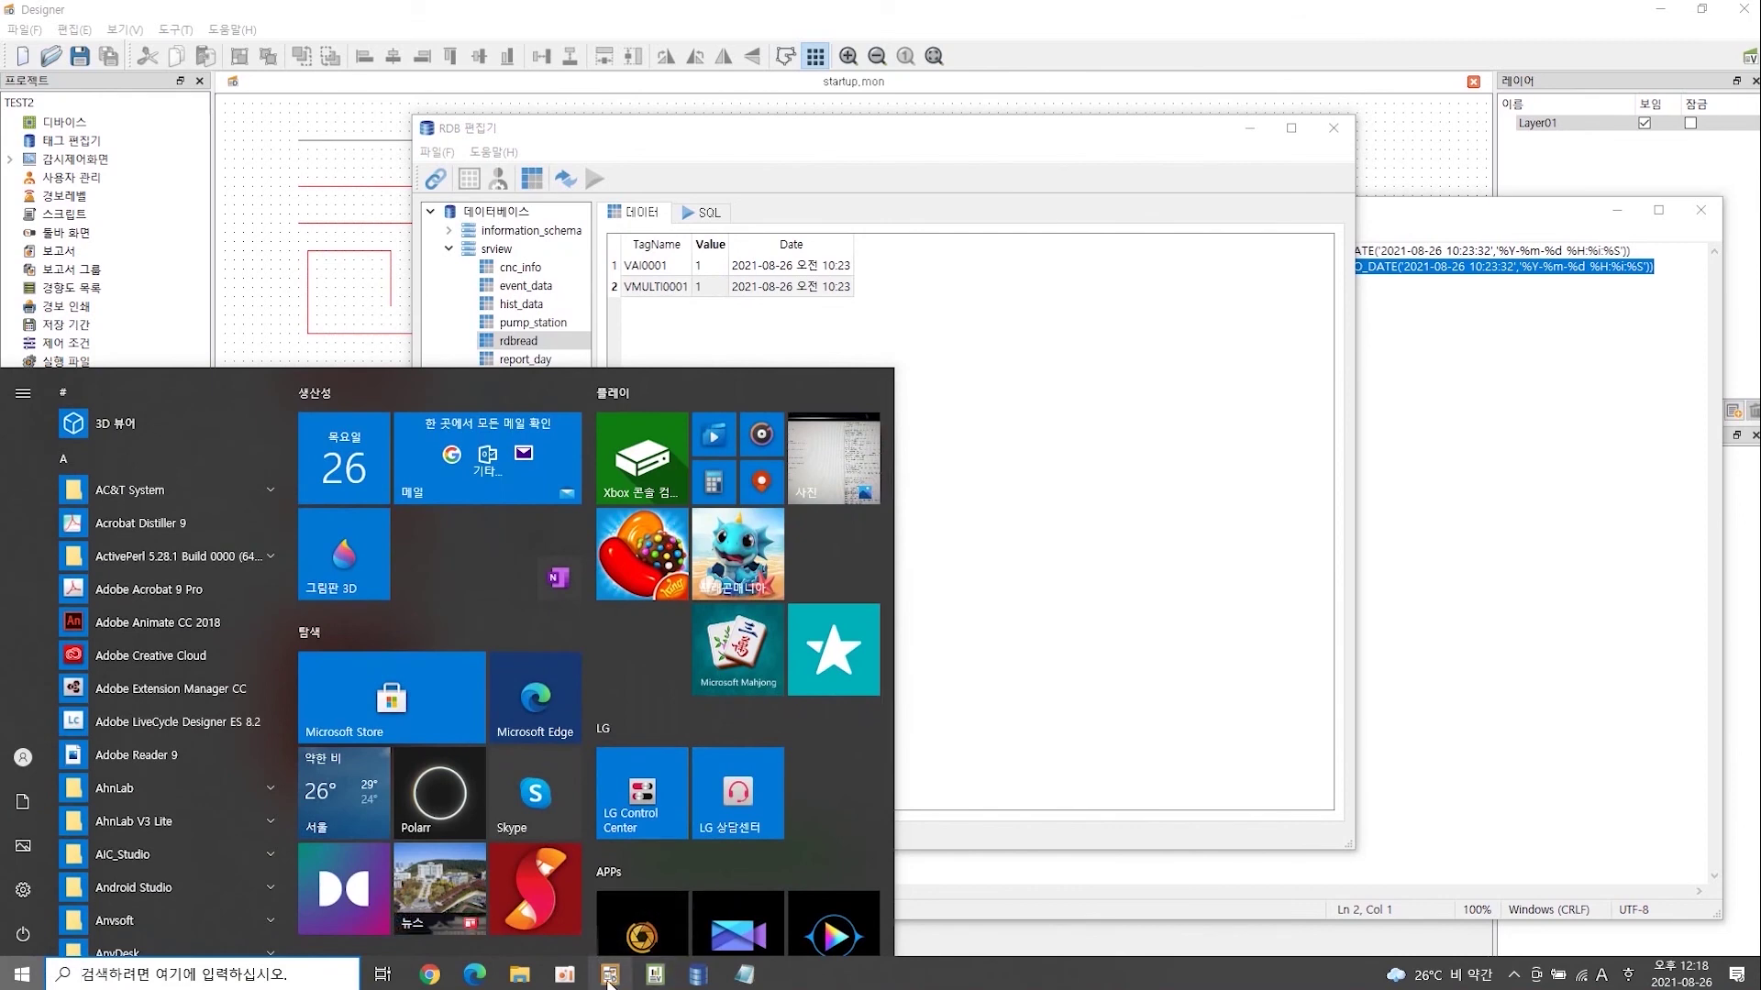
- Confirm the rdbread table configuration and the TEST query settings in Designer
left_click(609, 974)
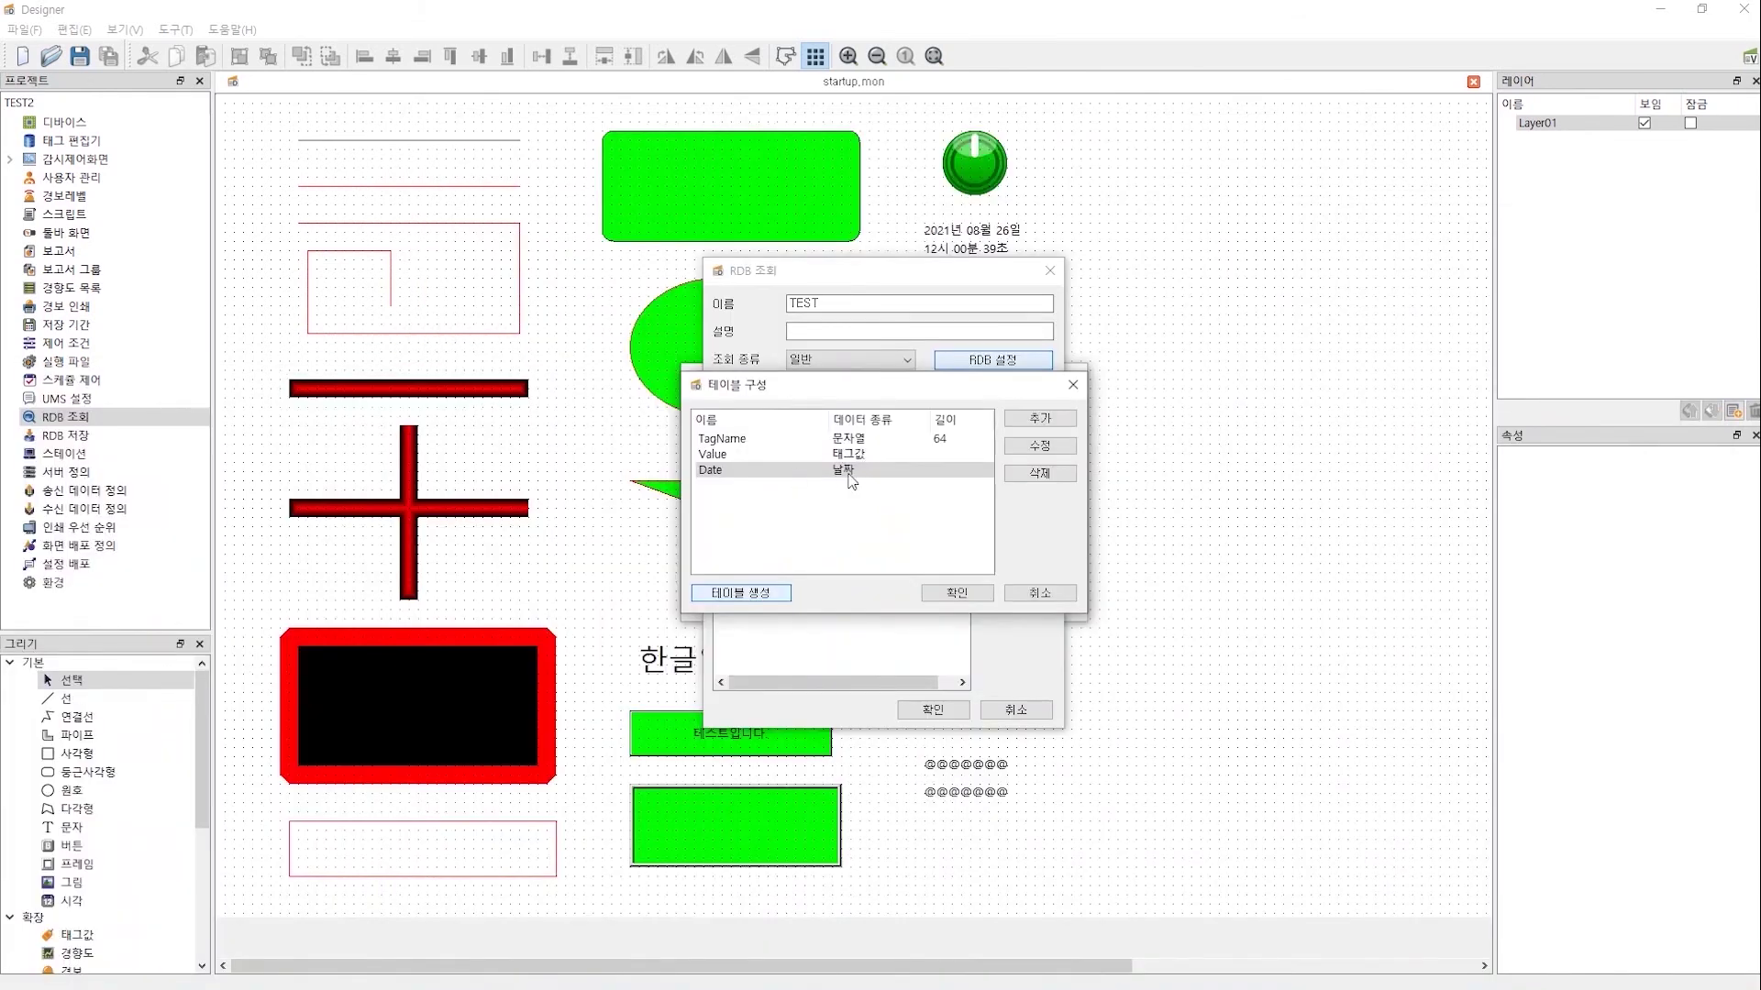
left_click(952, 596)
left_click(676, 22)
left_click(932, 712)
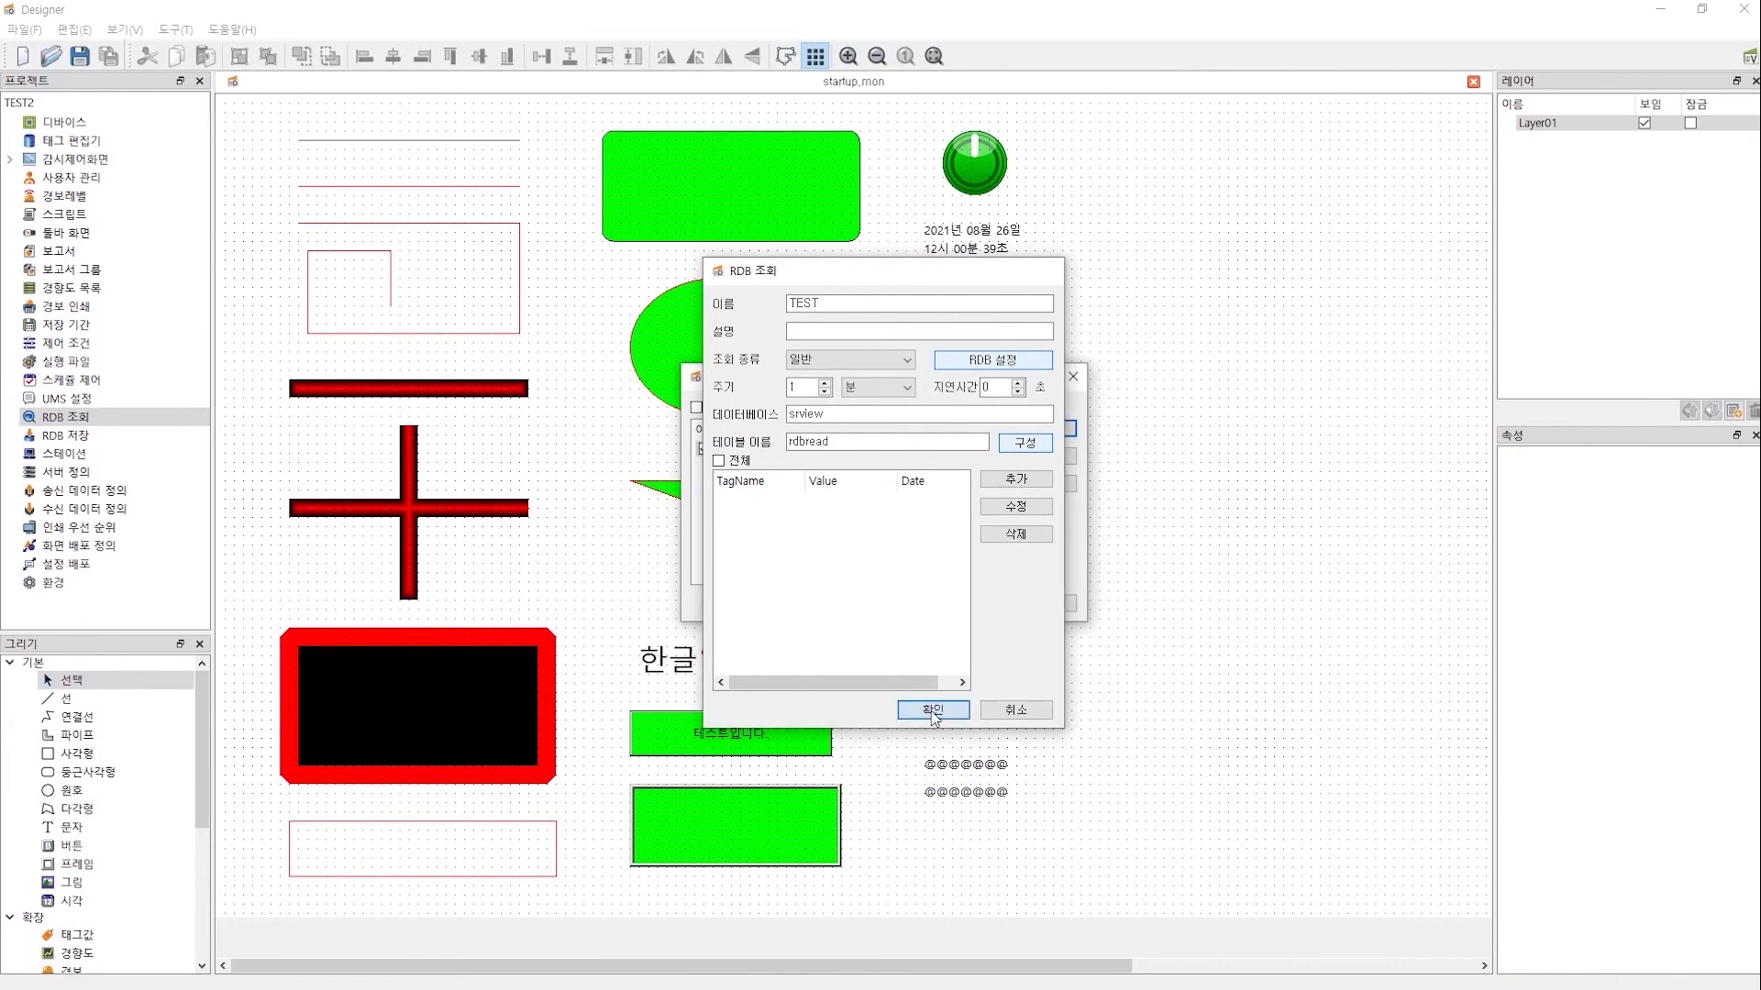
- Arrange Designer beside the RDB editor and reopen the TEST query for editing
double_click(763, 11)
left_click_drag(703, 11, 1083, 52)
left_click_drag(699, 133, 324, 106)
left_click(939, 376)
left_click_drag(939, 376, 1214, 295)
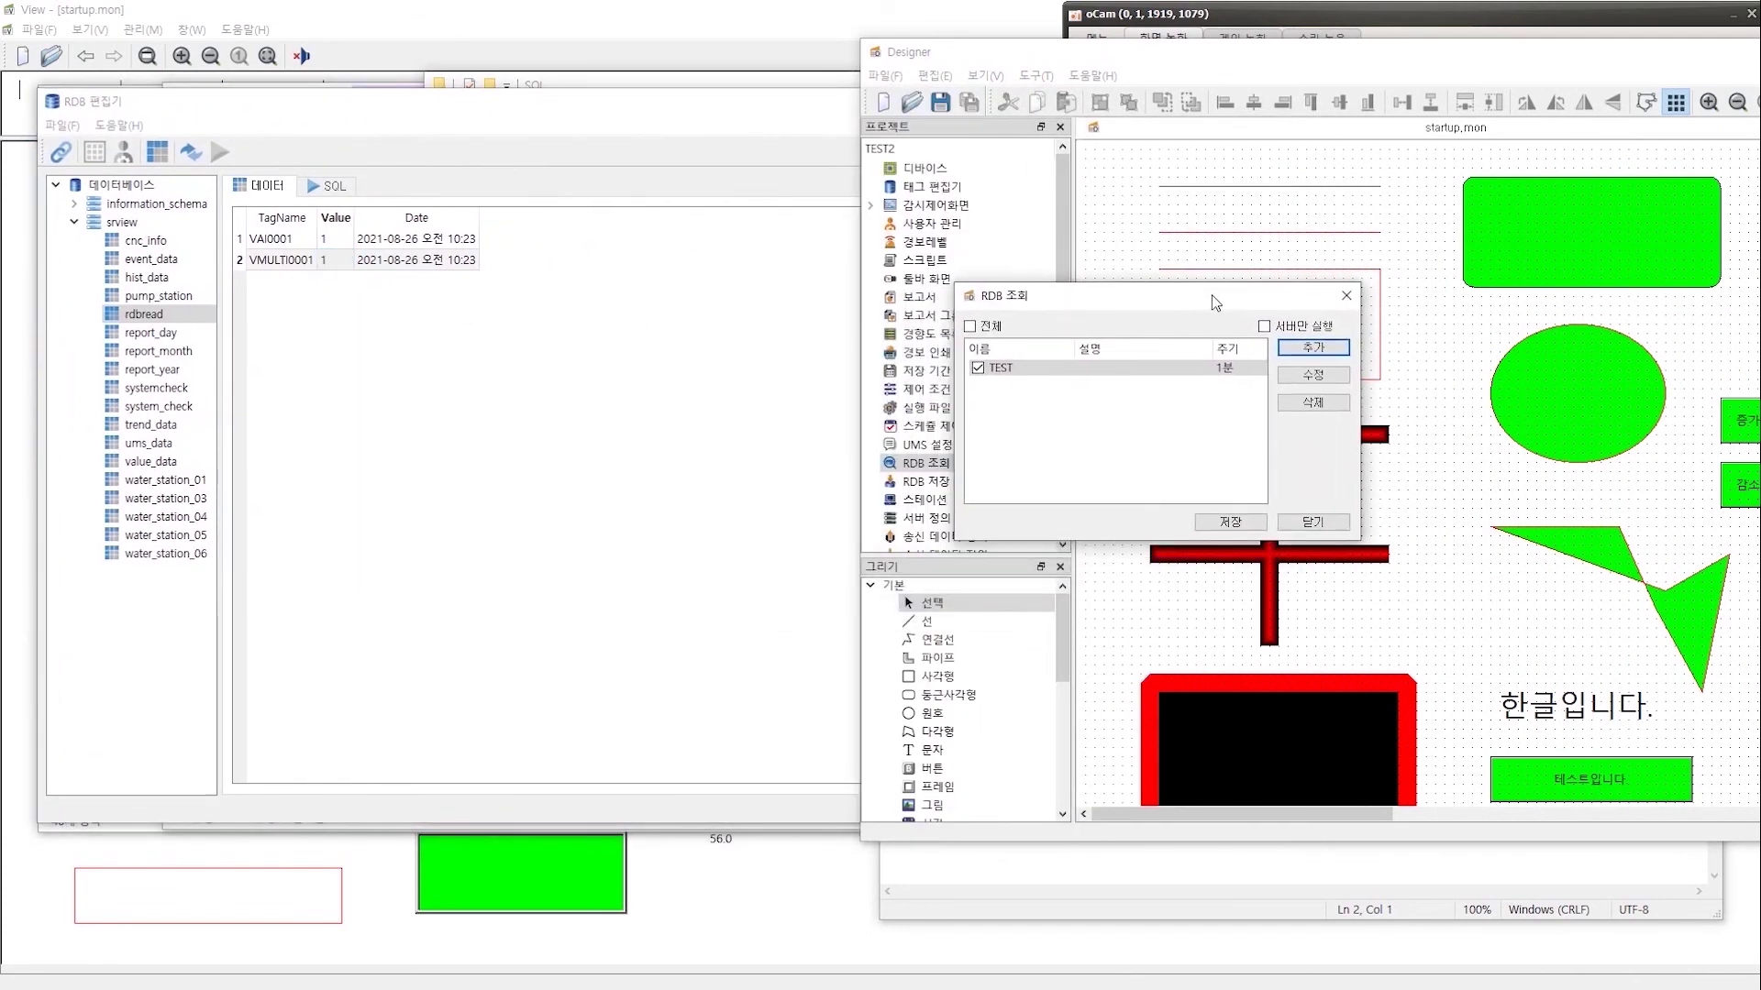
left_click(1309, 373)
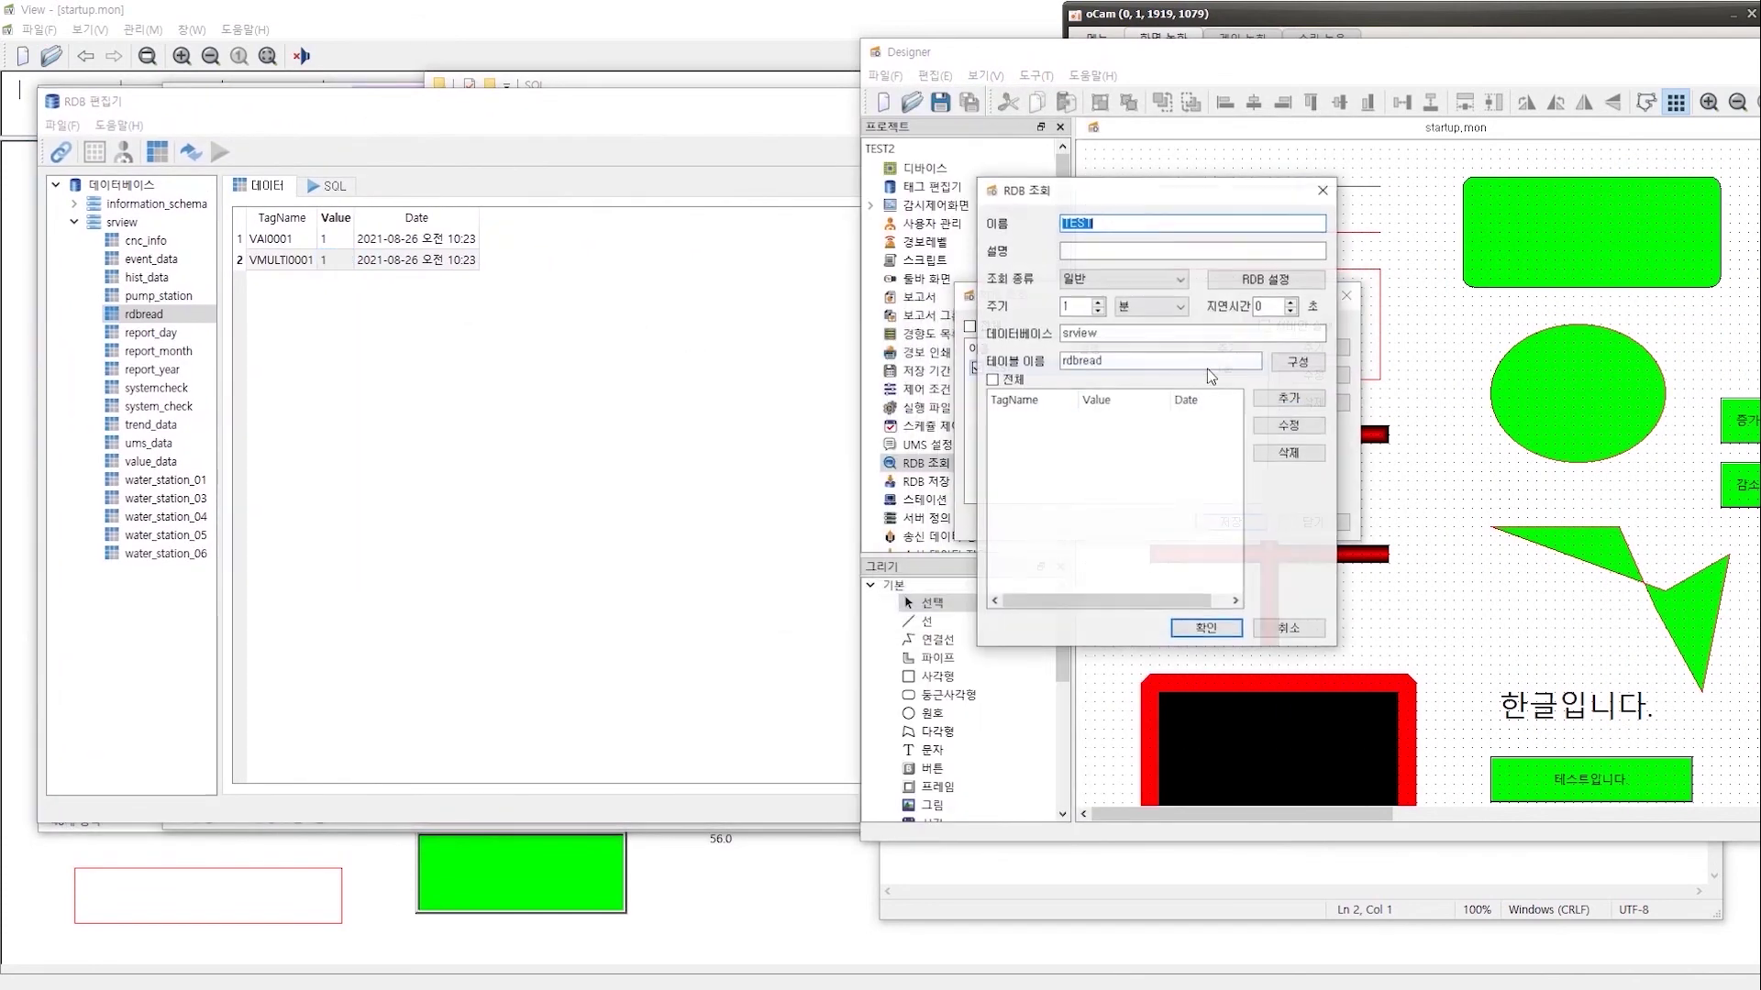
- Add an entry mapping TagName VAI0001 to the VAI0001.Value tag
left_click(1290, 400)
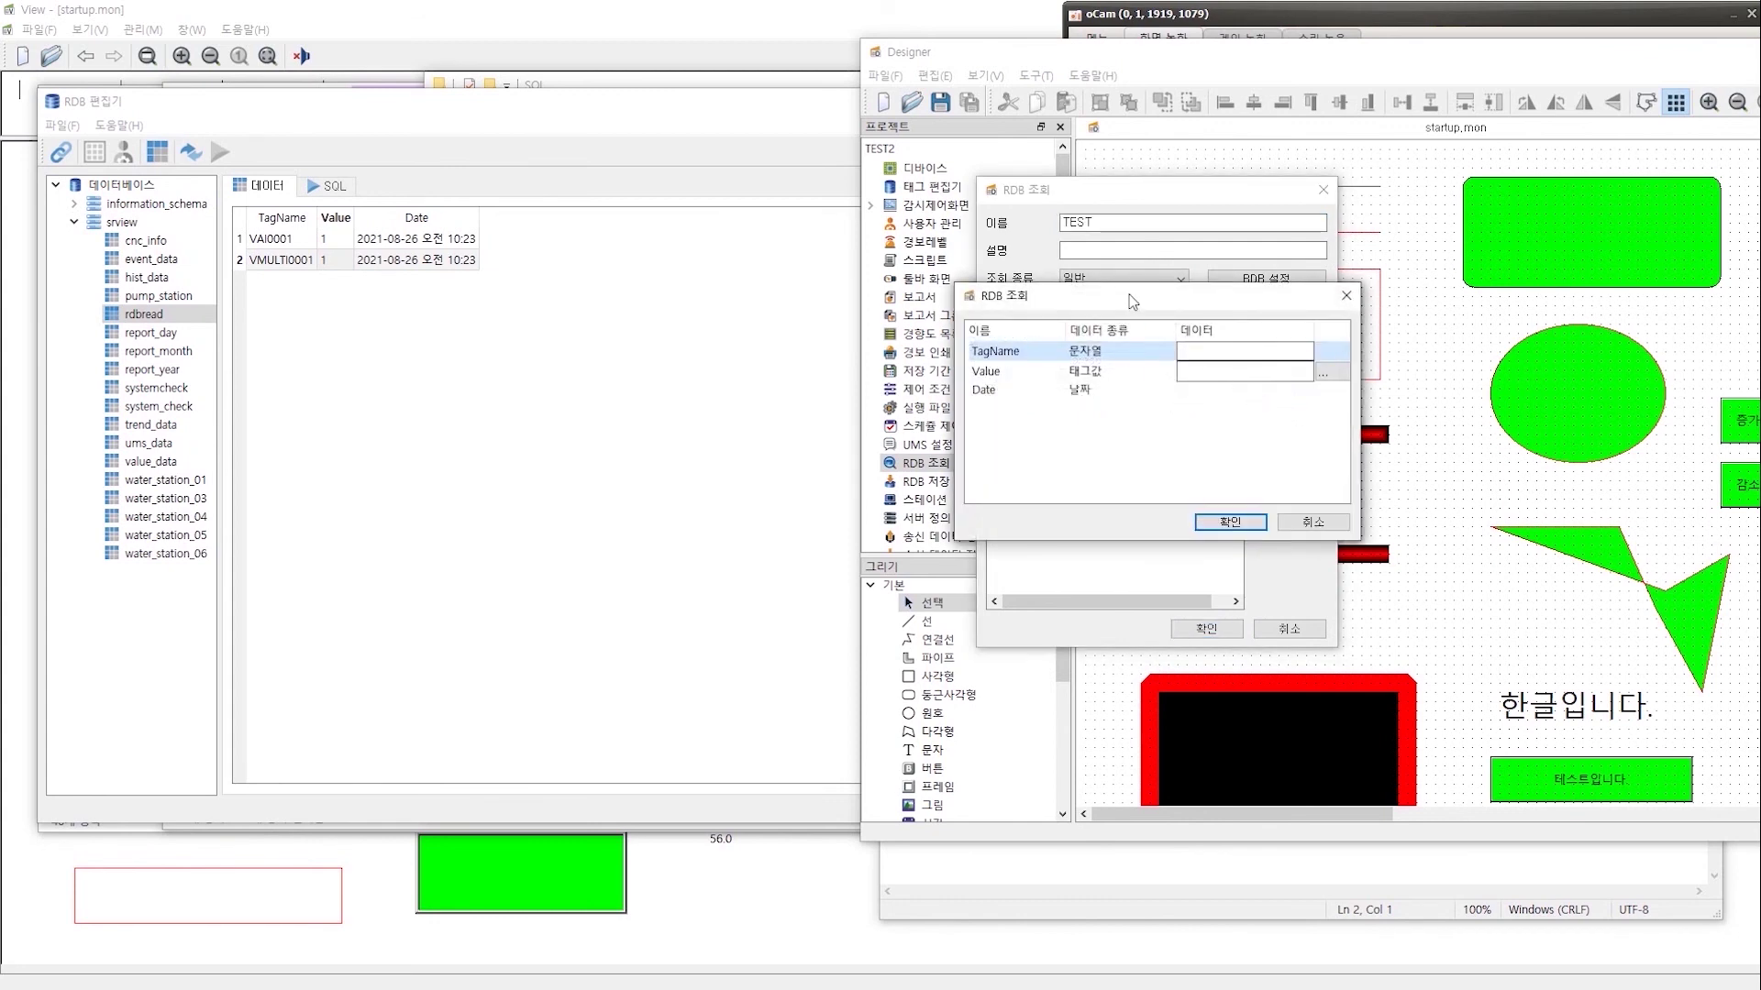
left_click_drag(1132, 303, 1087, 489)
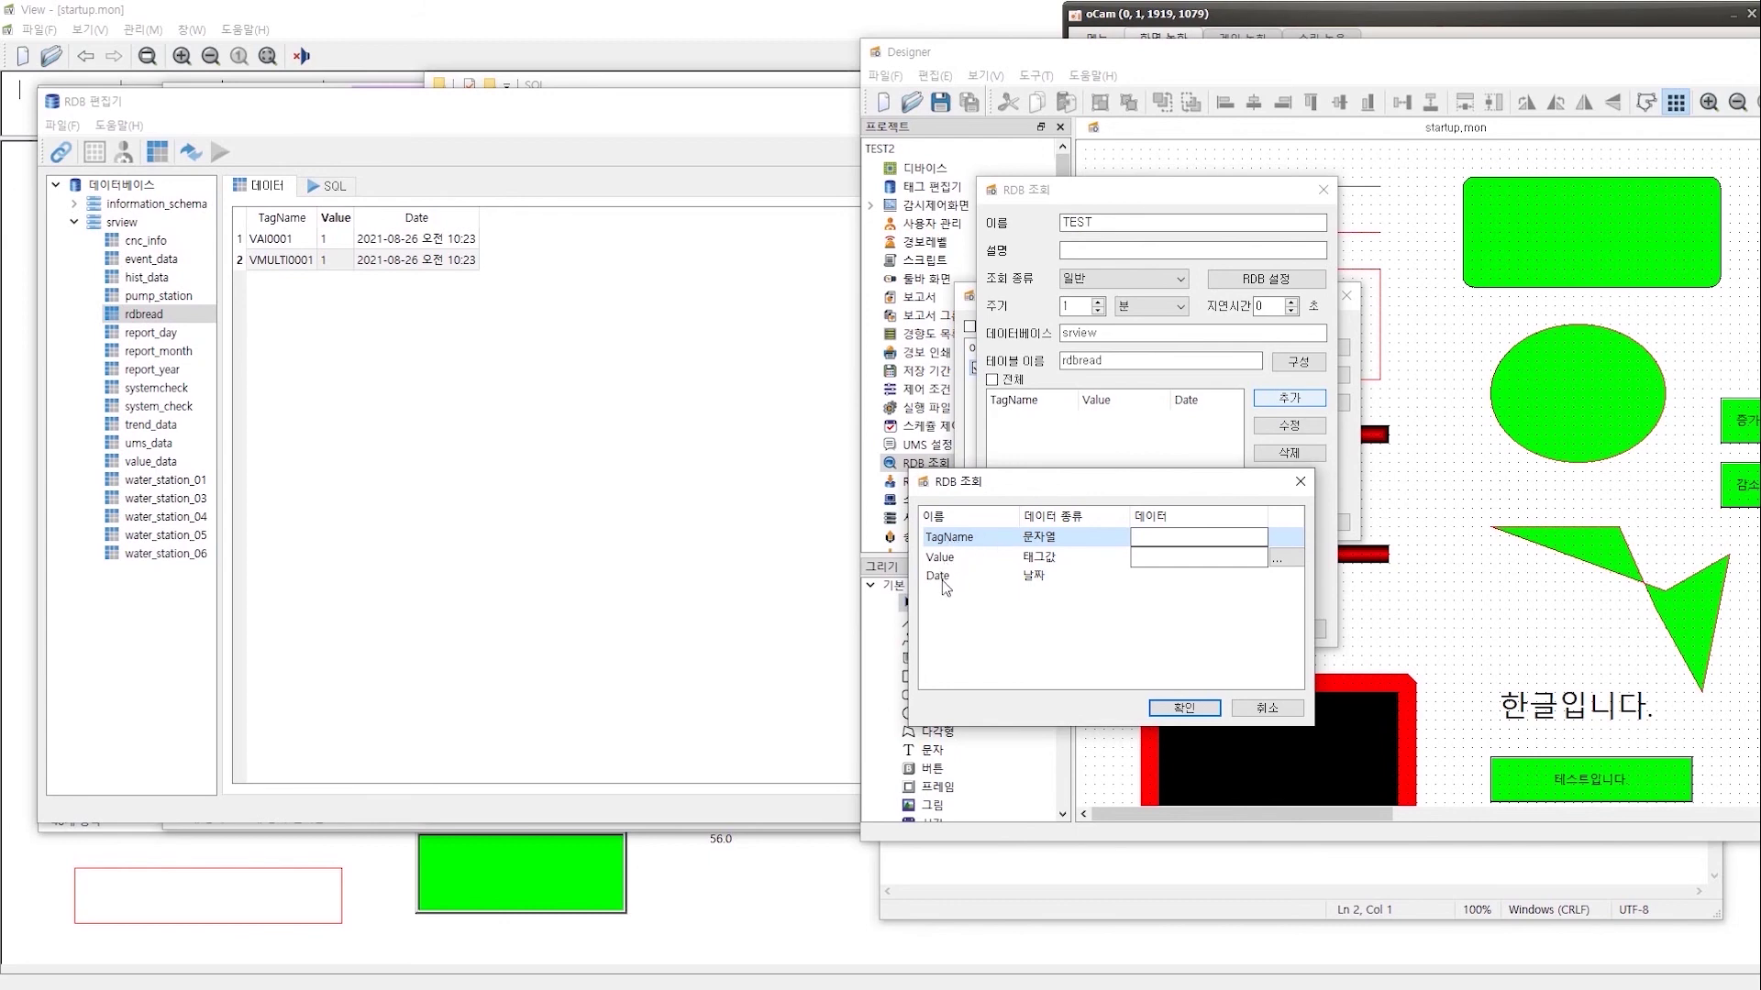
left_click(995, 578)
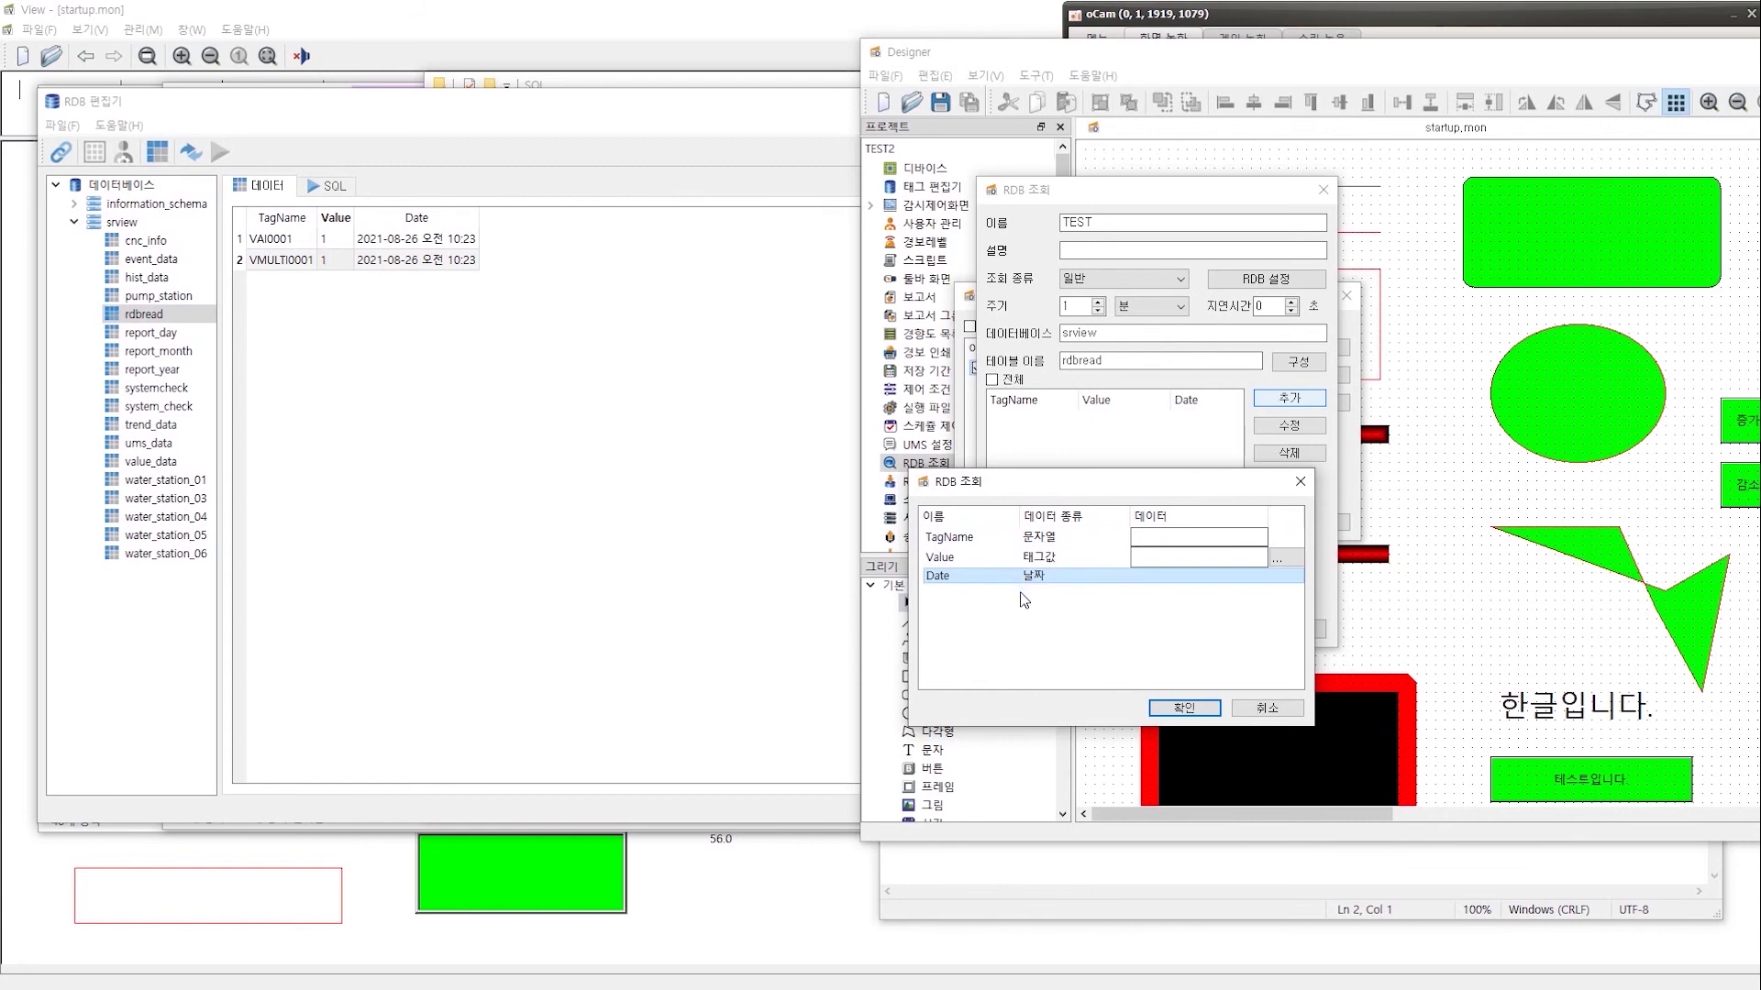
left_click(1172, 540)
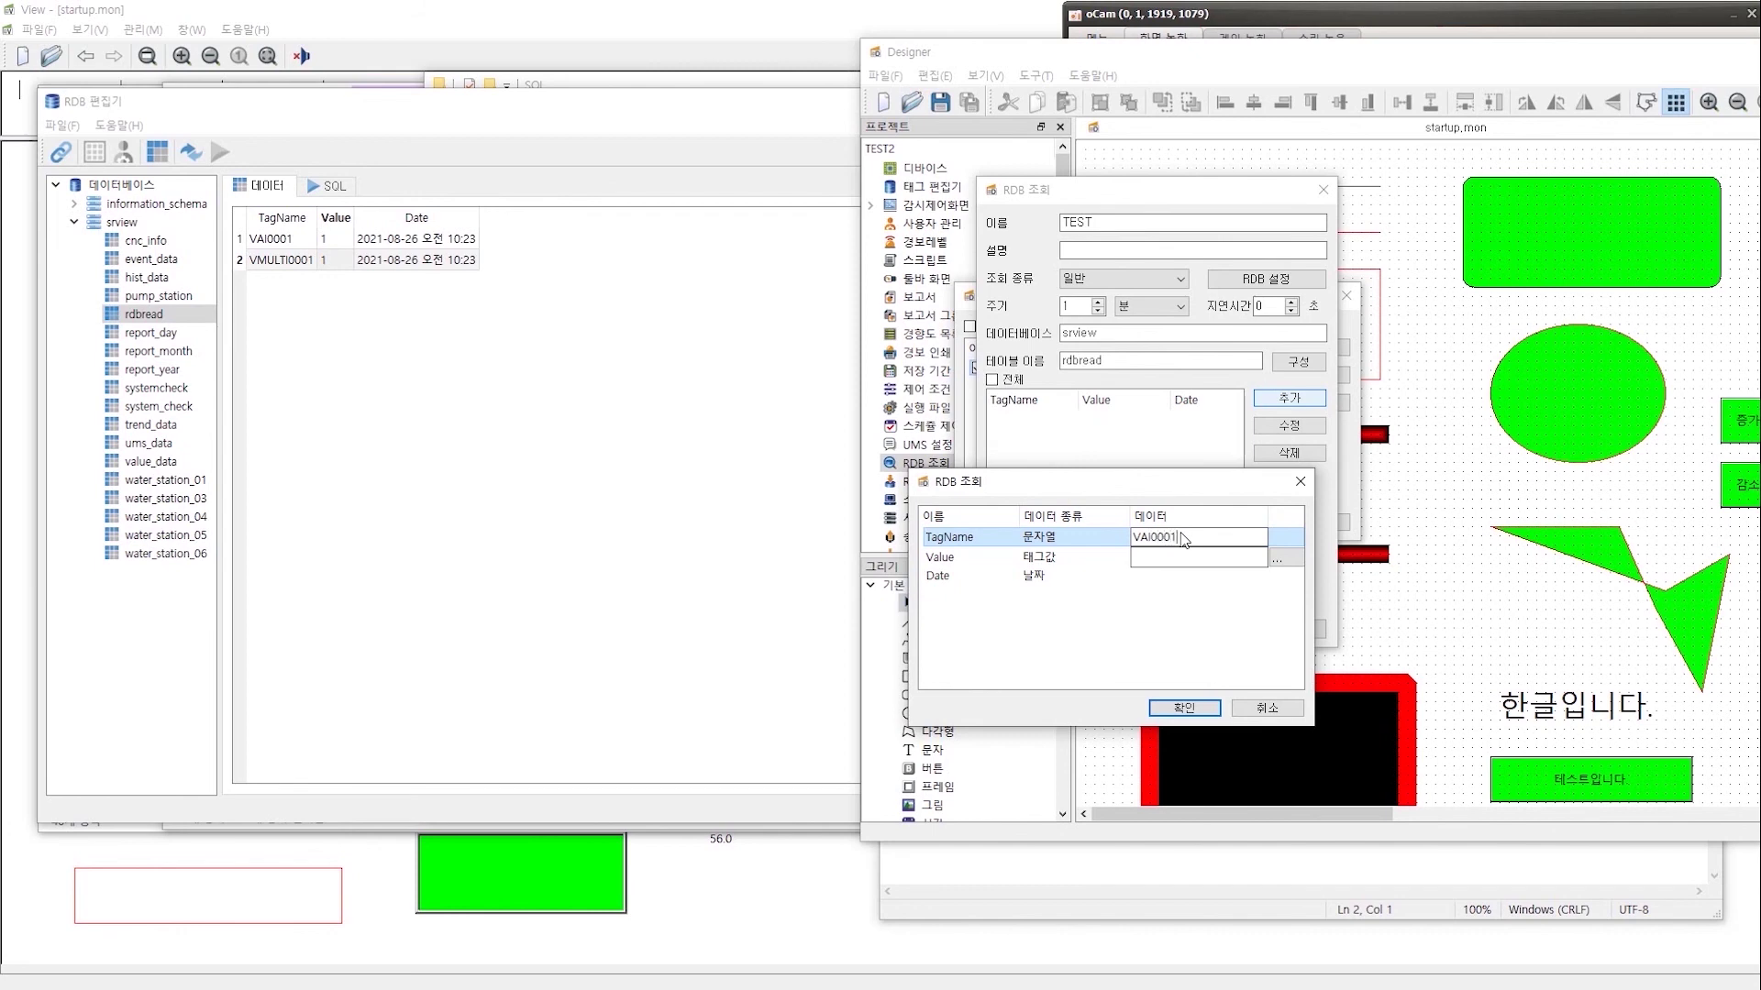
left_click(1282, 562)
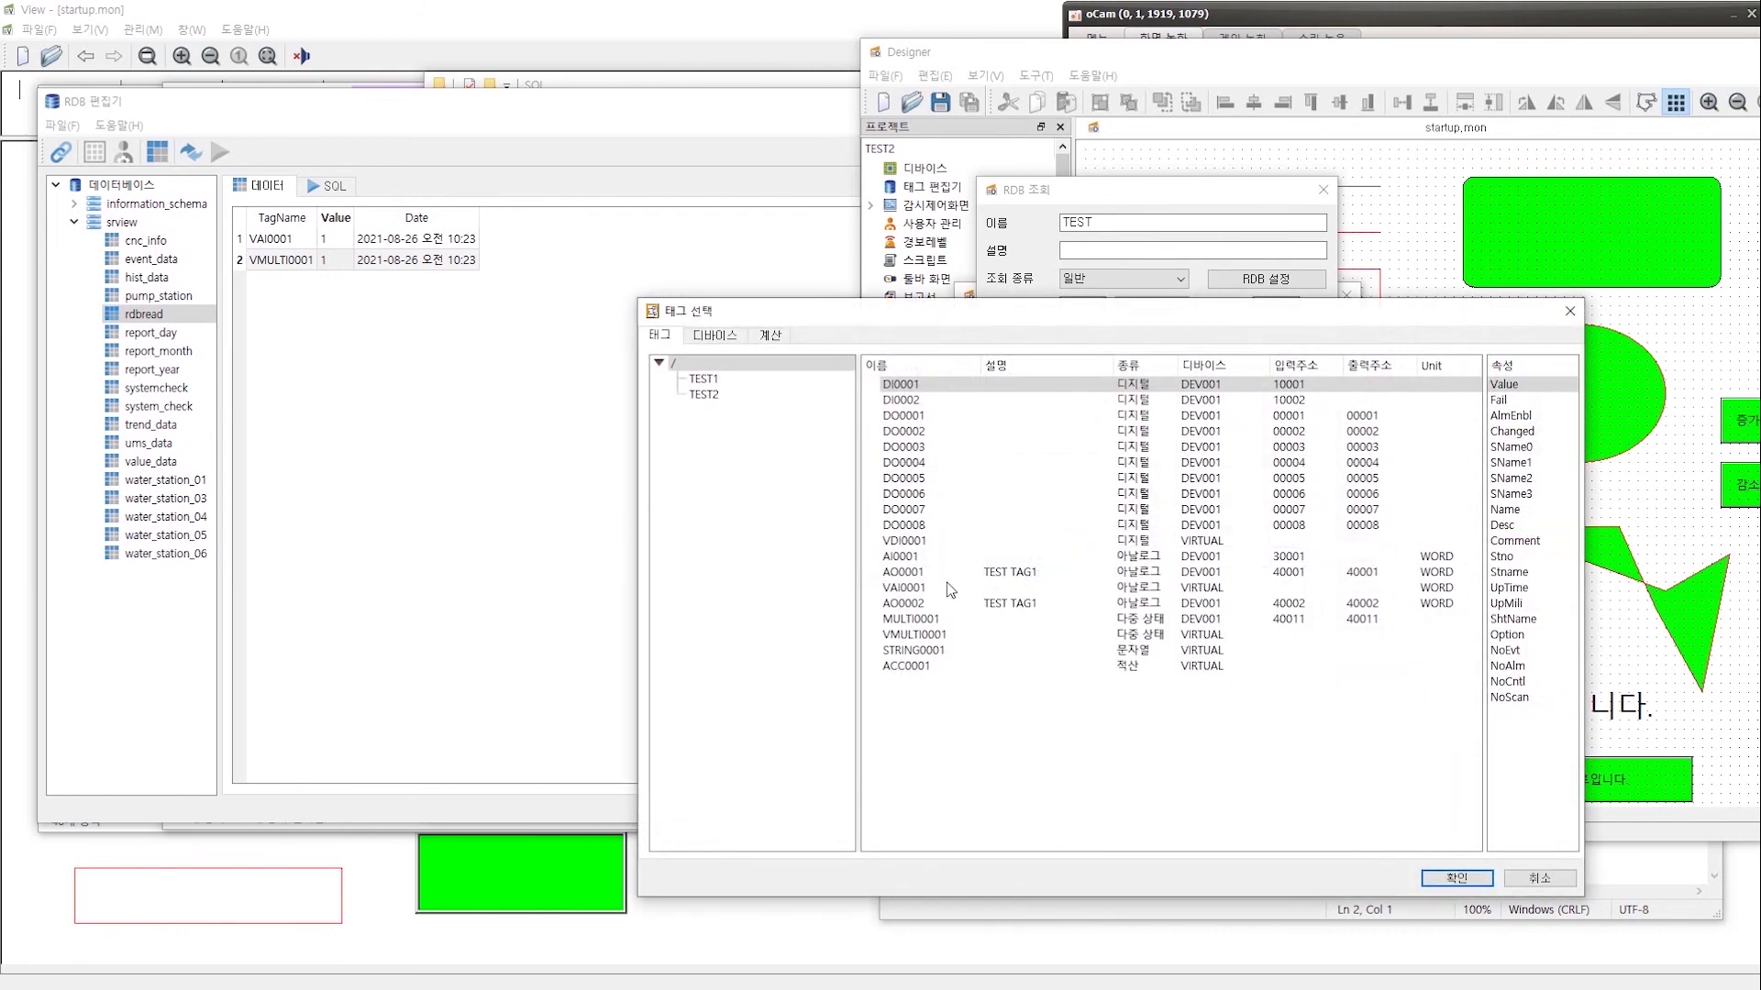
double_click(921, 589)
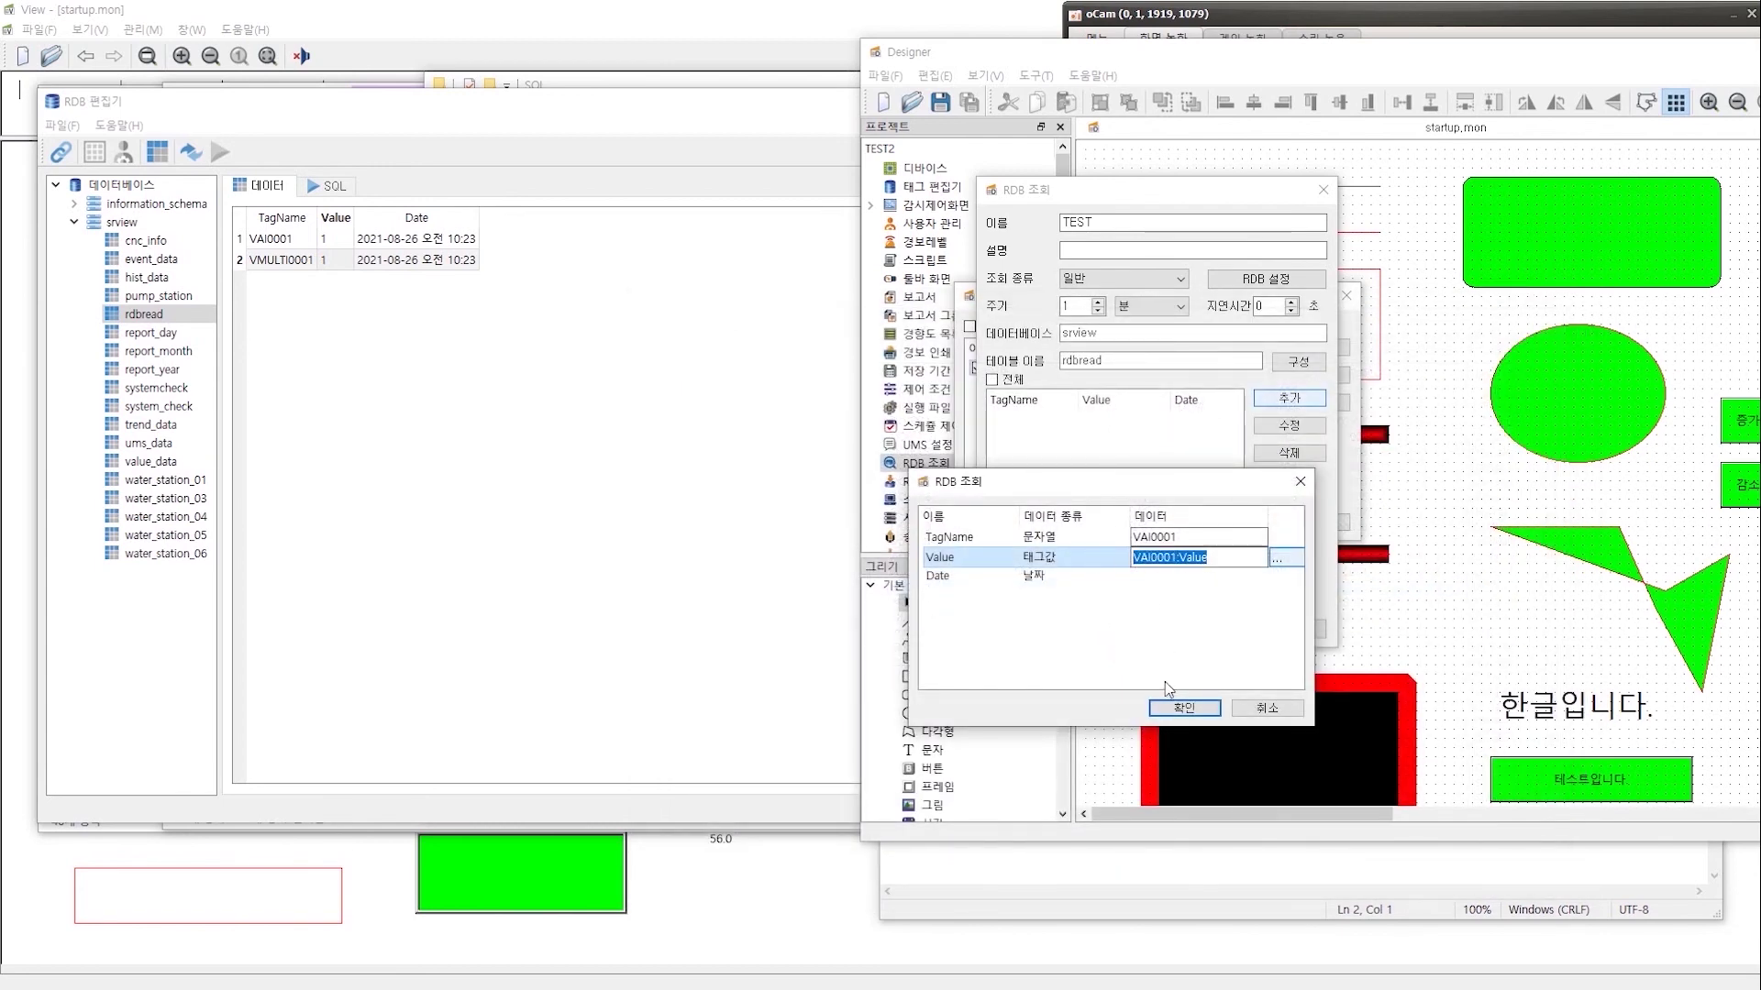
left_click(1063, 610)
left_click(954, 537)
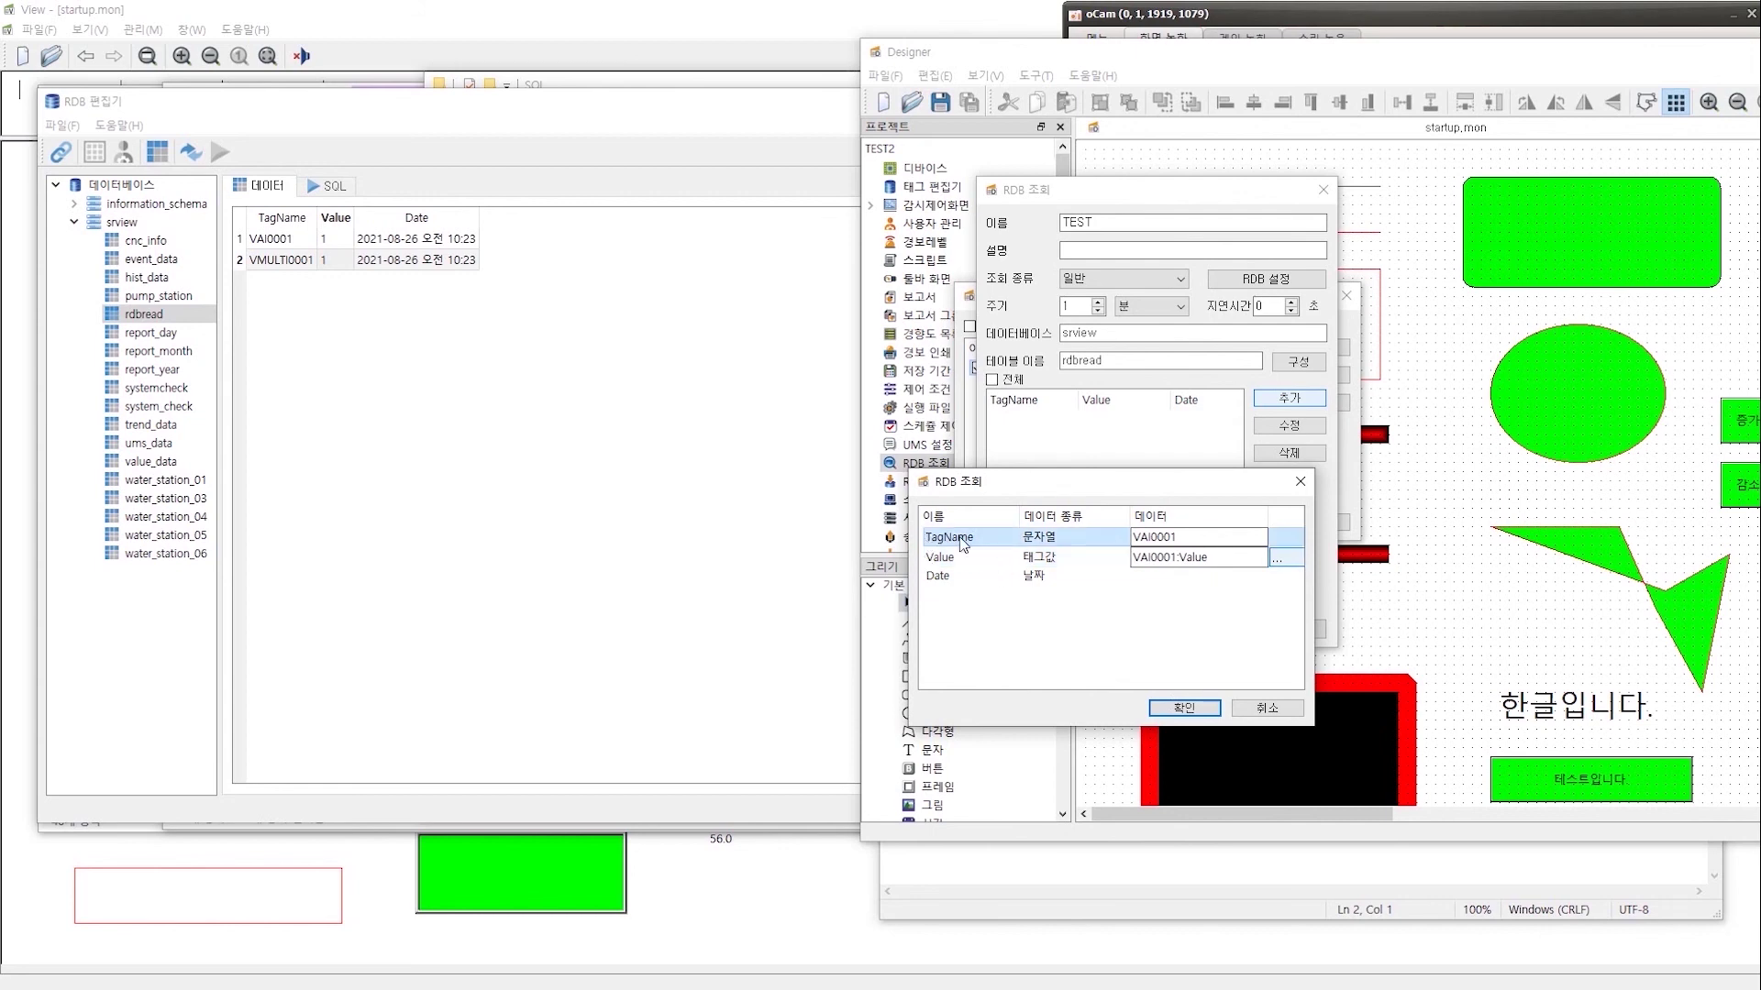
left_click(1082, 537)
key("Down")
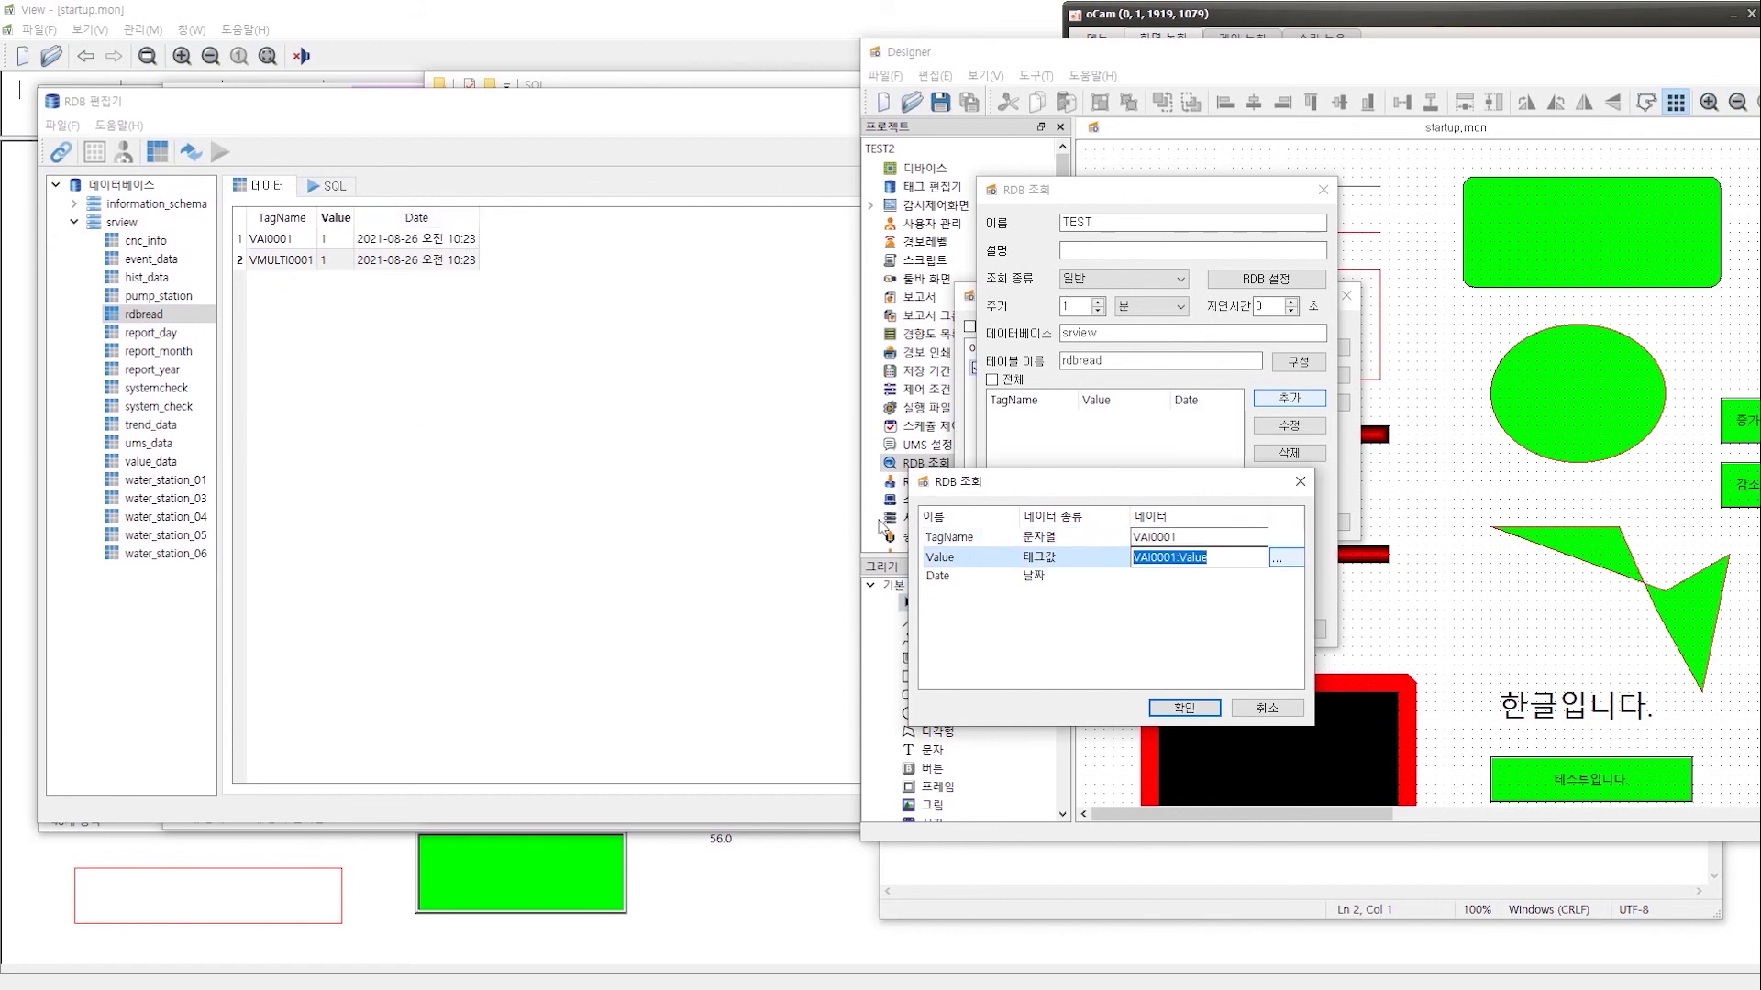
left_click(1185, 709)
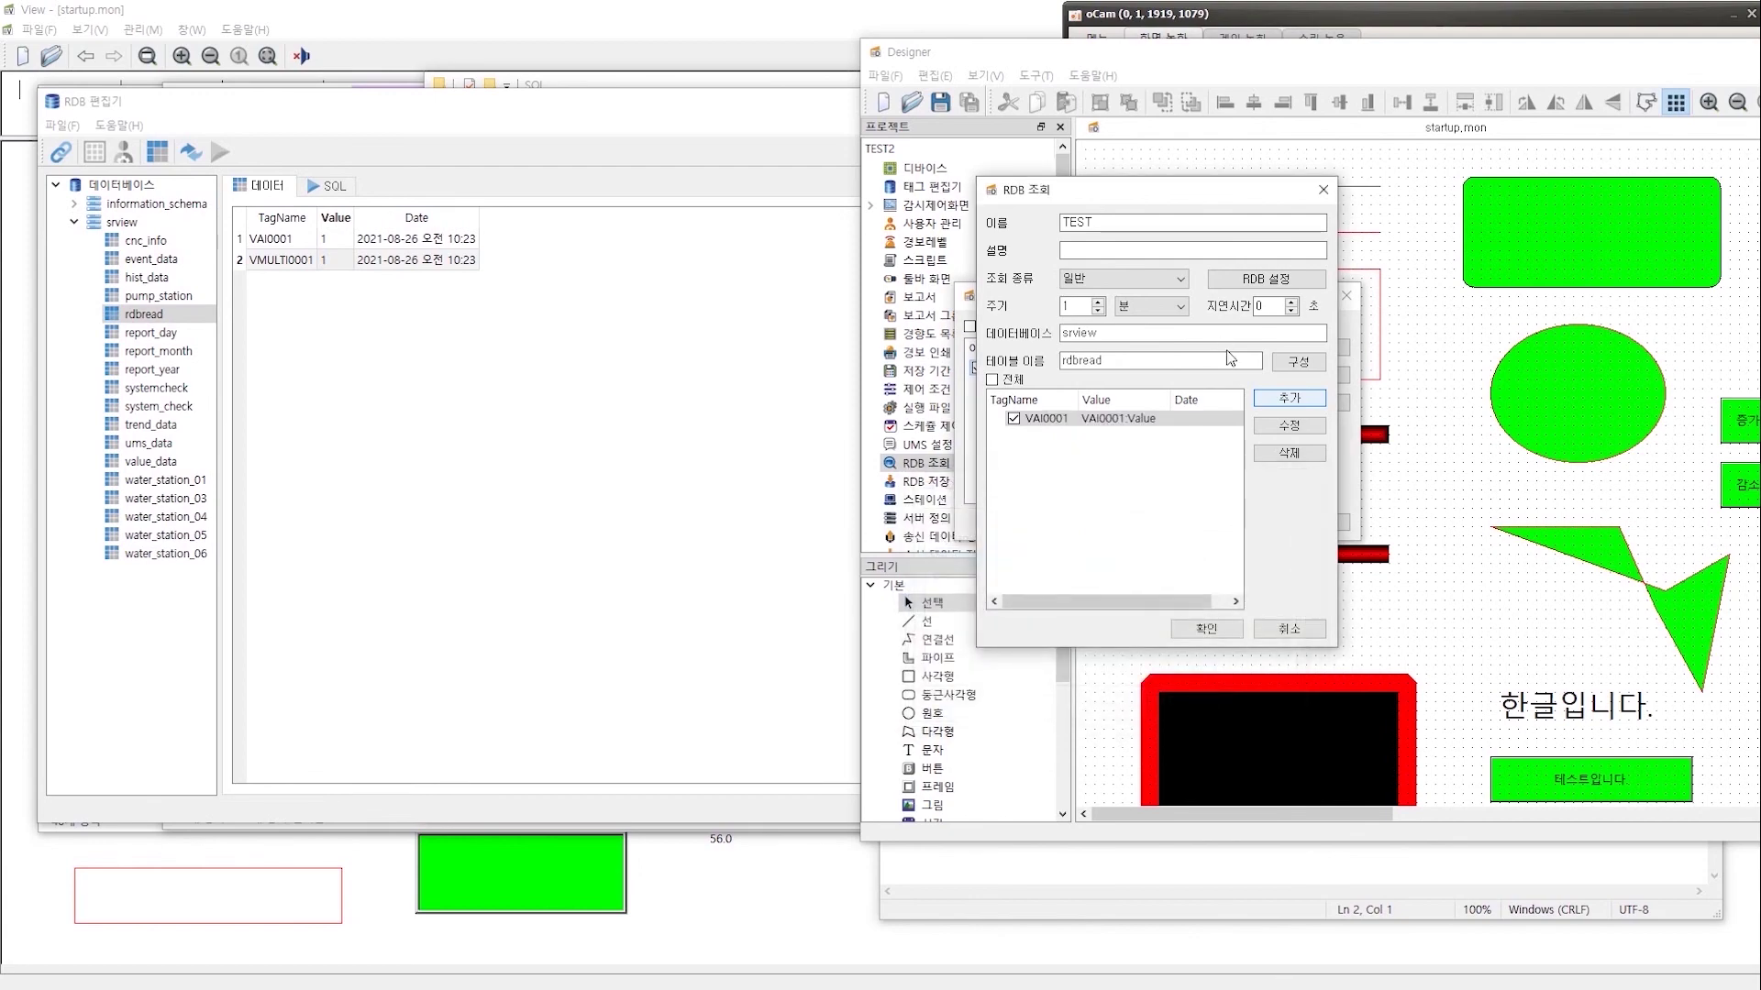
- Add a second entry mapping TagName VMULTI0001 to the VMULTI0001.Value tag
left_click(1279, 401)
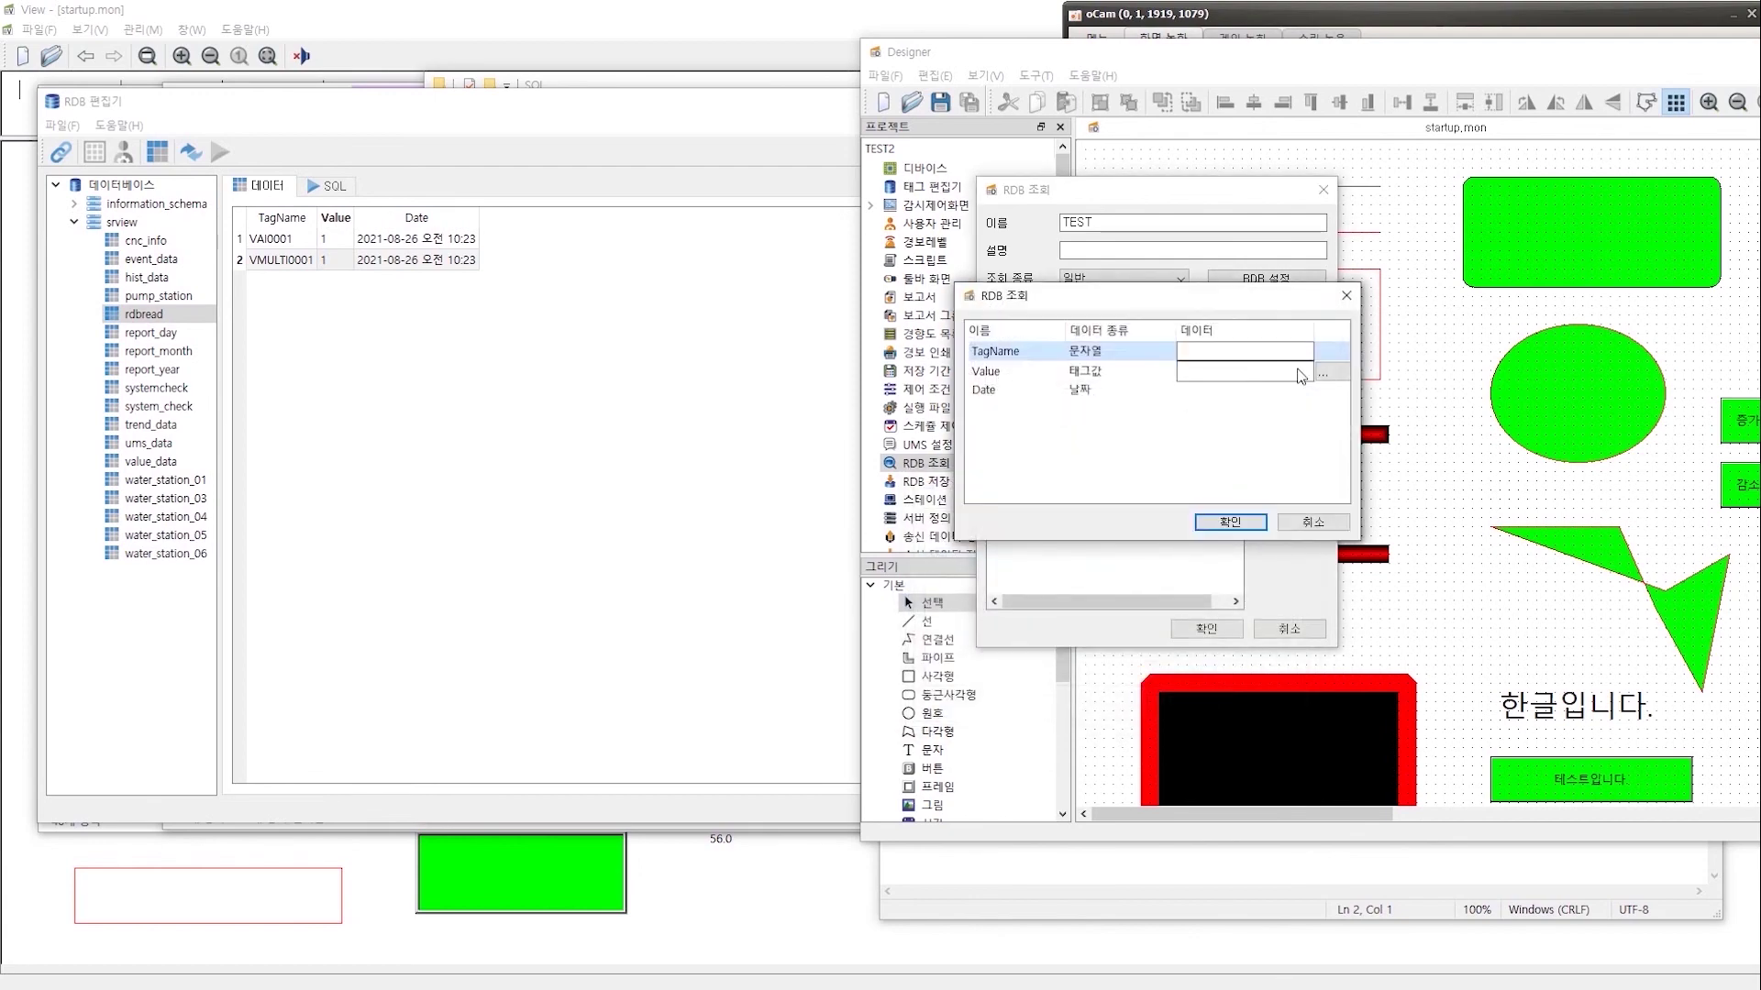
left_click(1327, 375)
double_click(954, 450)
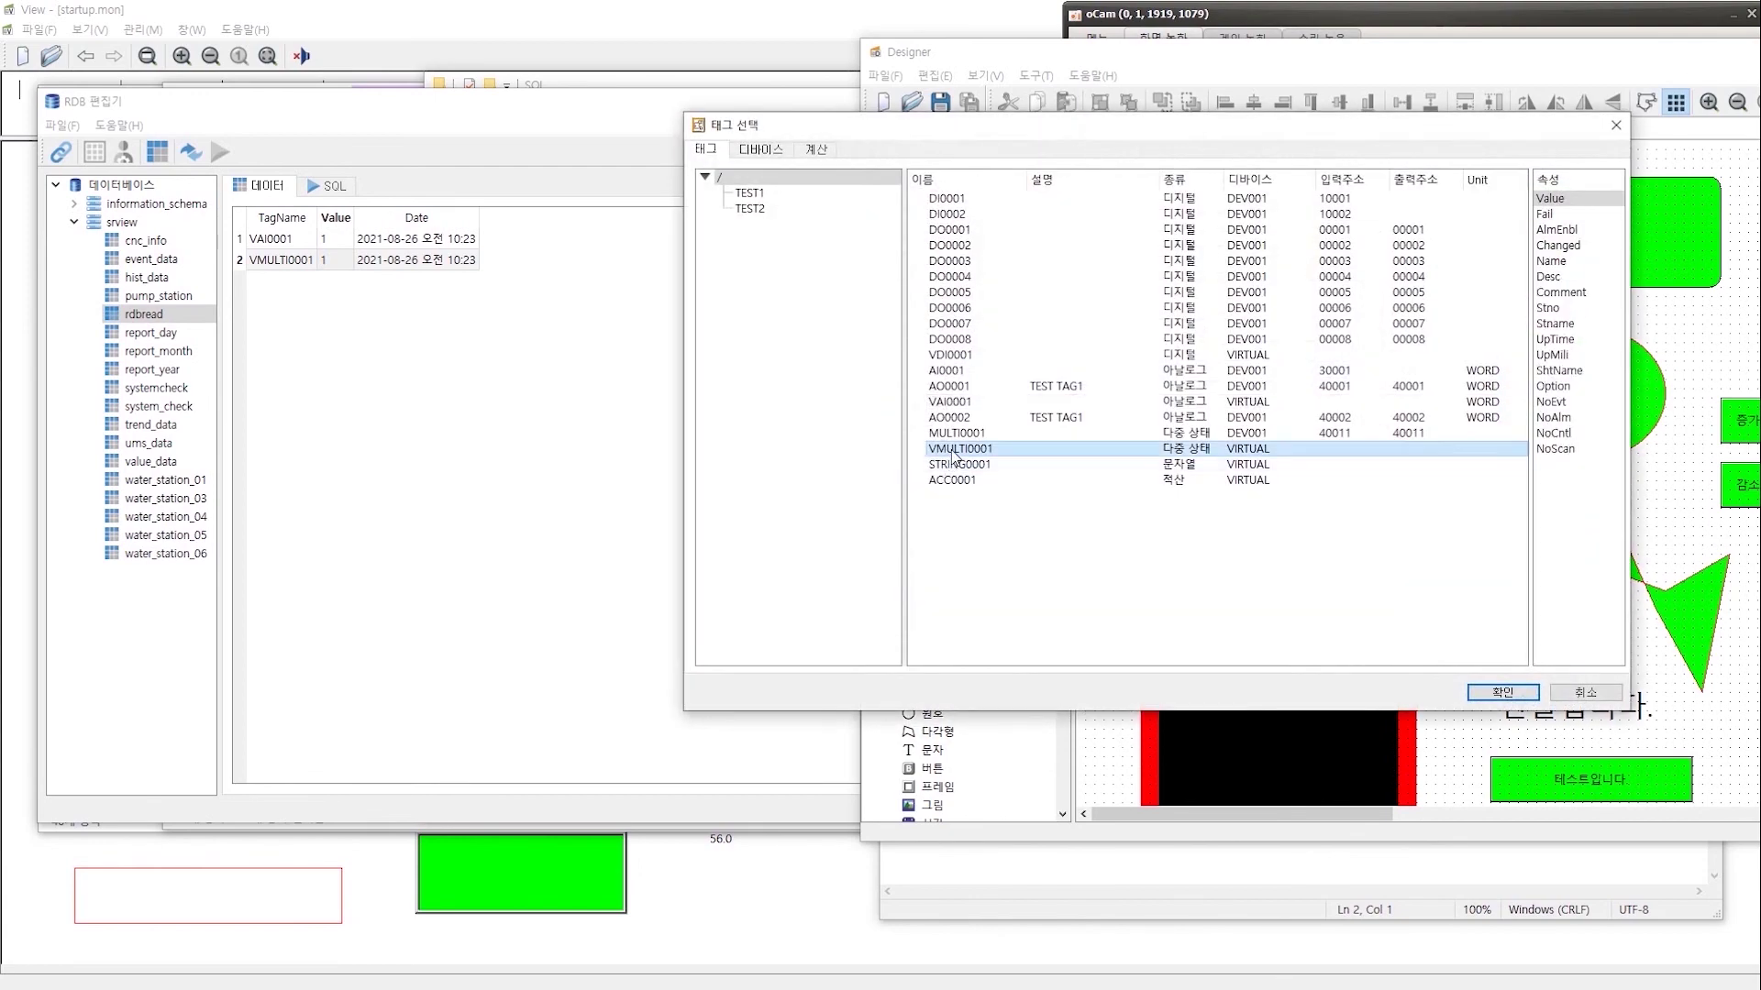
left_click_drag(1245, 371, 1097, 374)
key("ctrl+c")
left_click(1201, 352)
key("ctrl+v")
left_click(1220, 521)
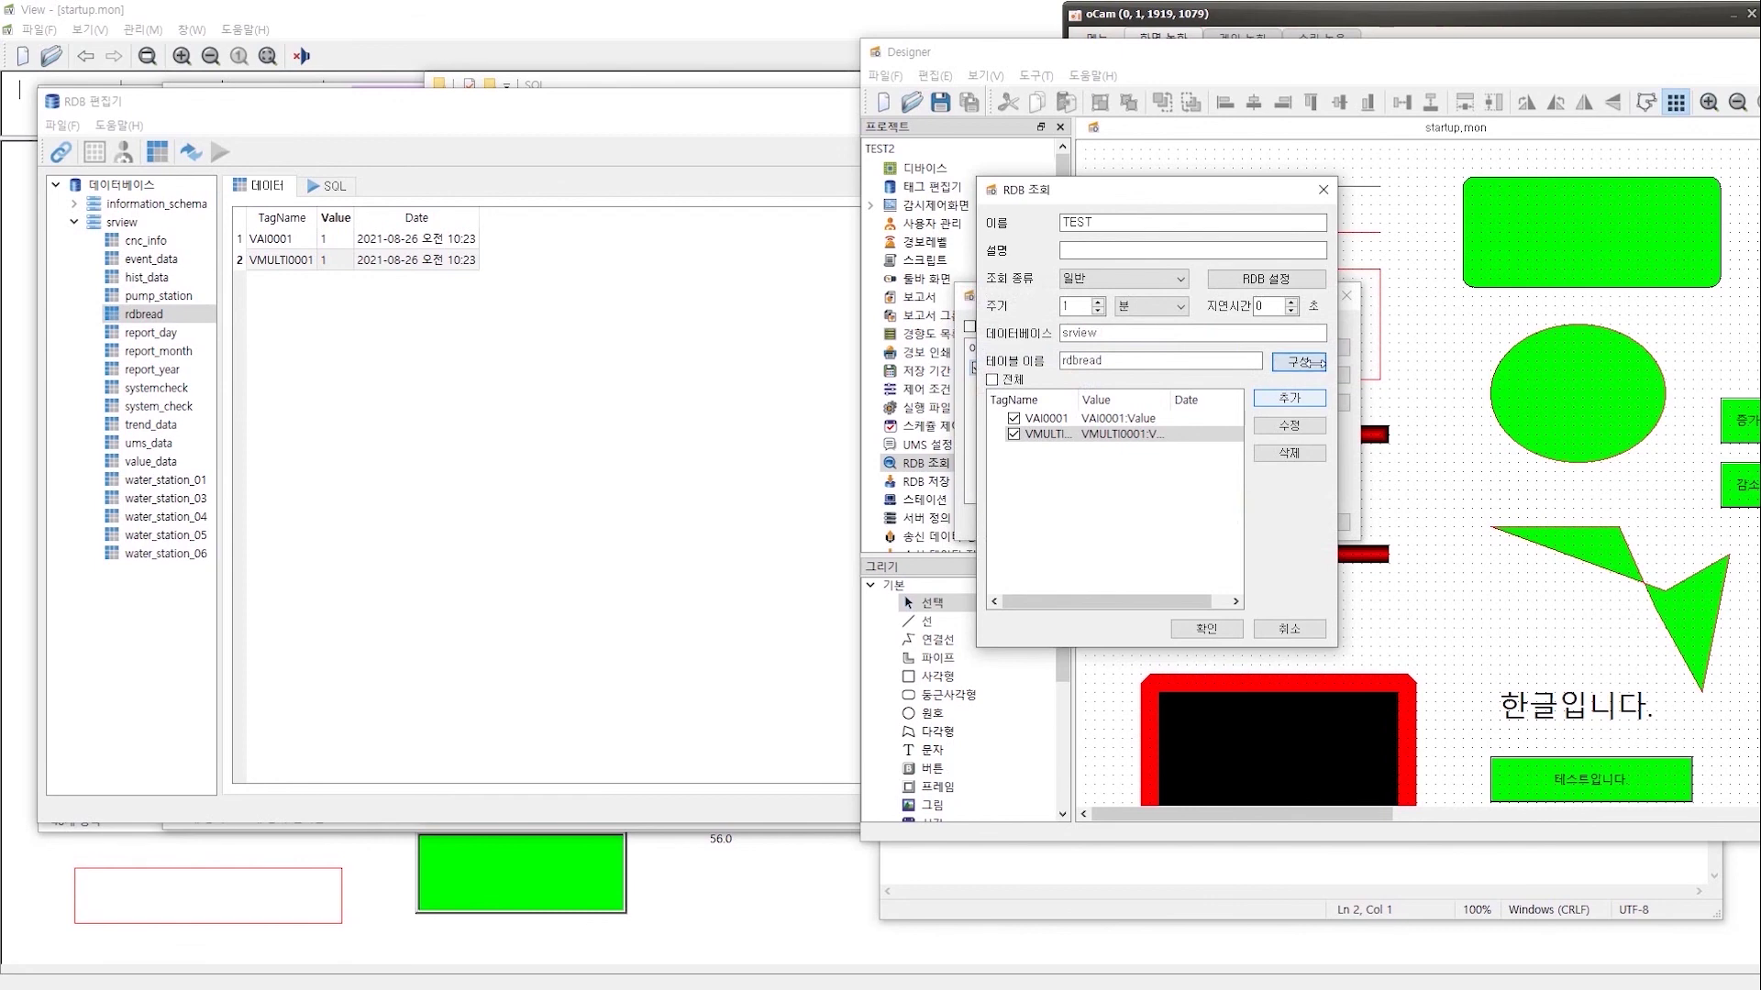
left_click(1311, 362)
- Try 태그값 and 태그 문자열 값 for the TagName column, then cancel, leaving types unchanged
double_click(1153, 358)
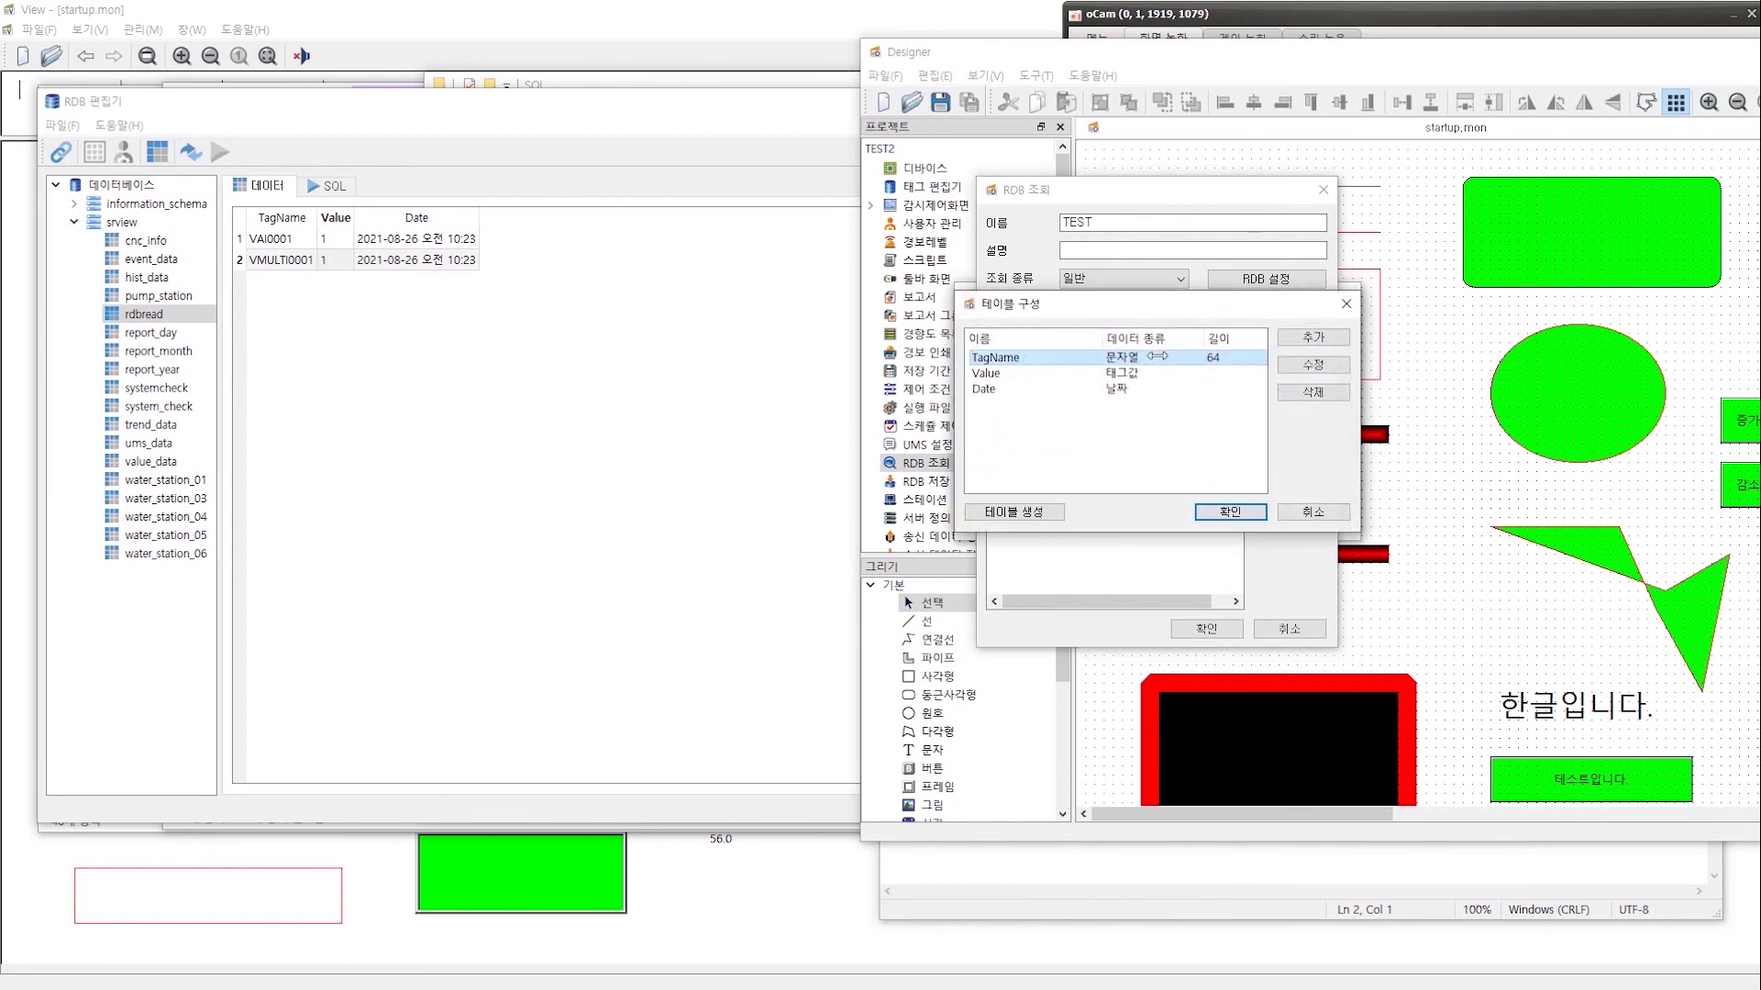
left_click(1154, 411)
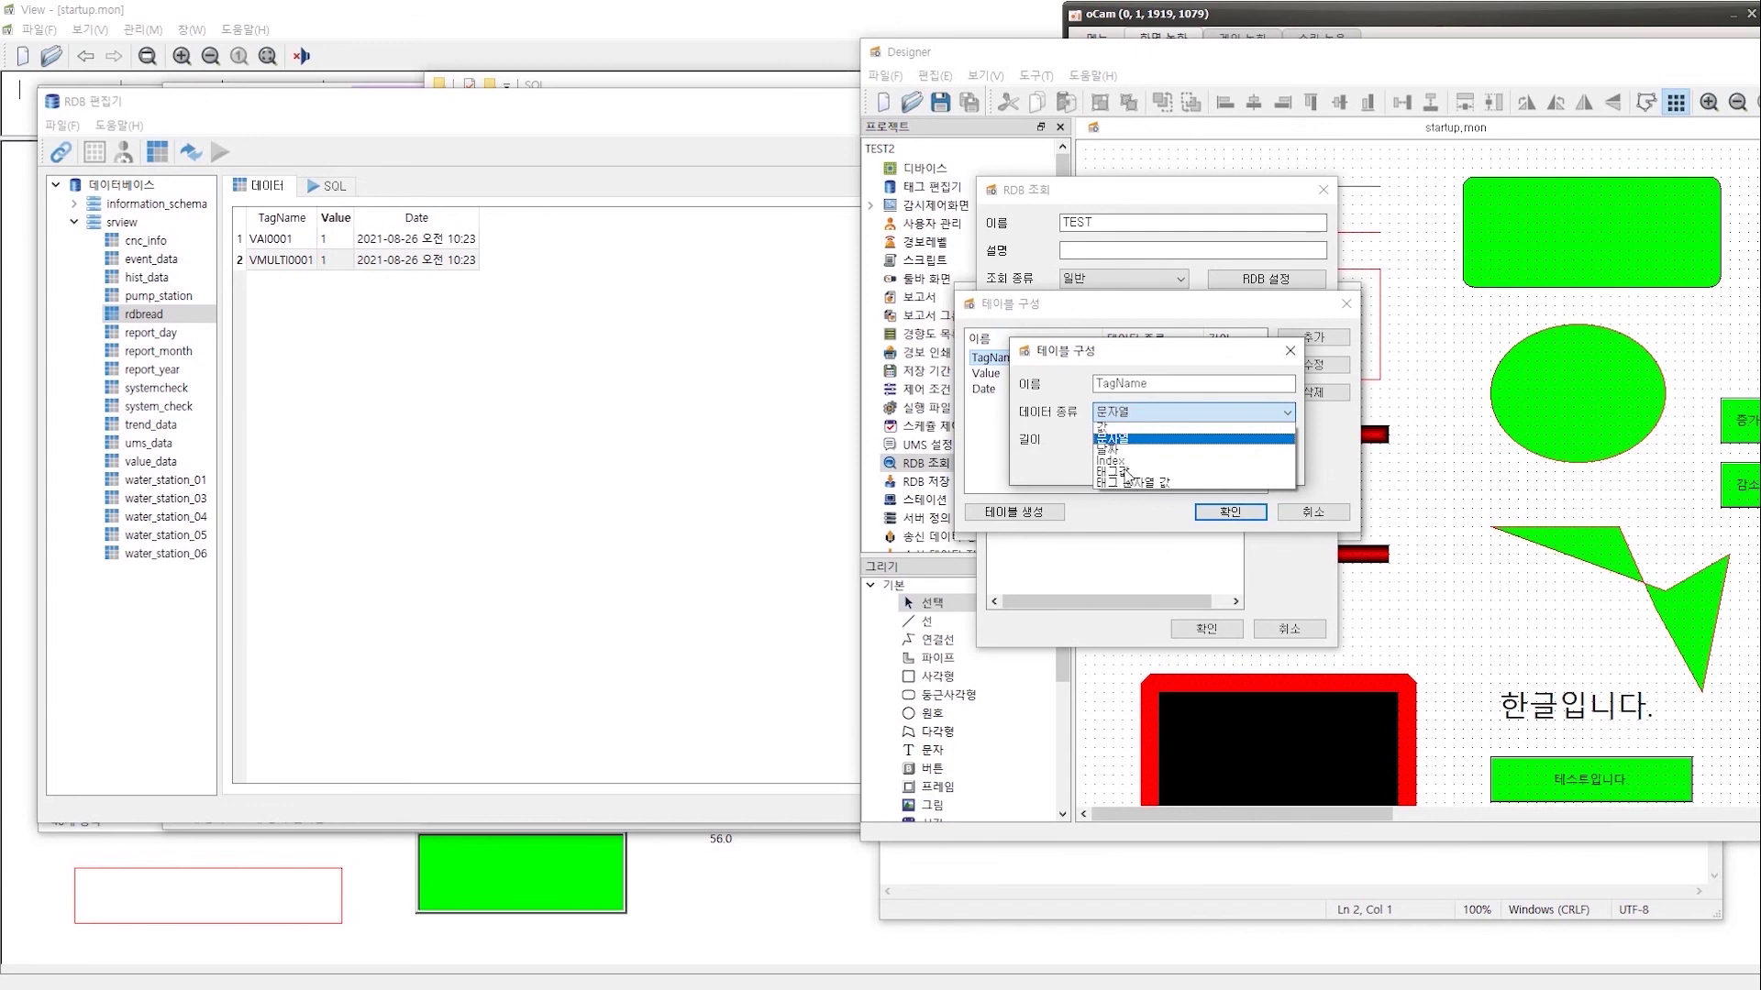
left_click(1124, 473)
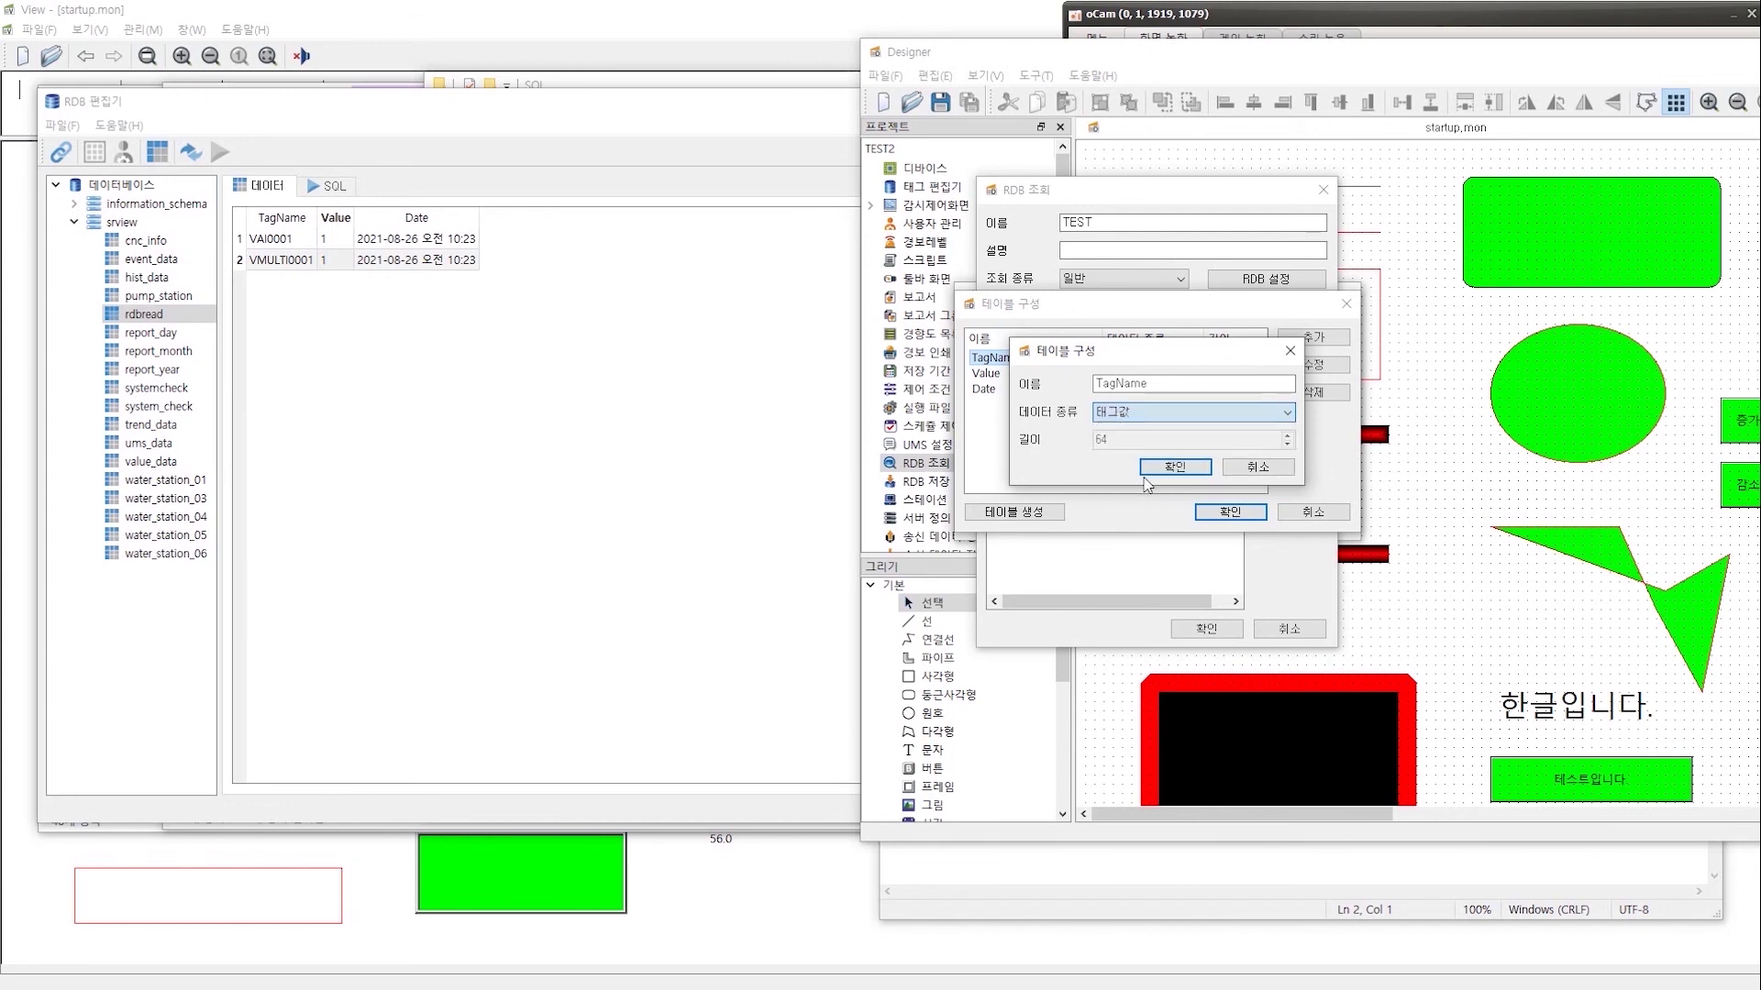
left_click(1141, 411)
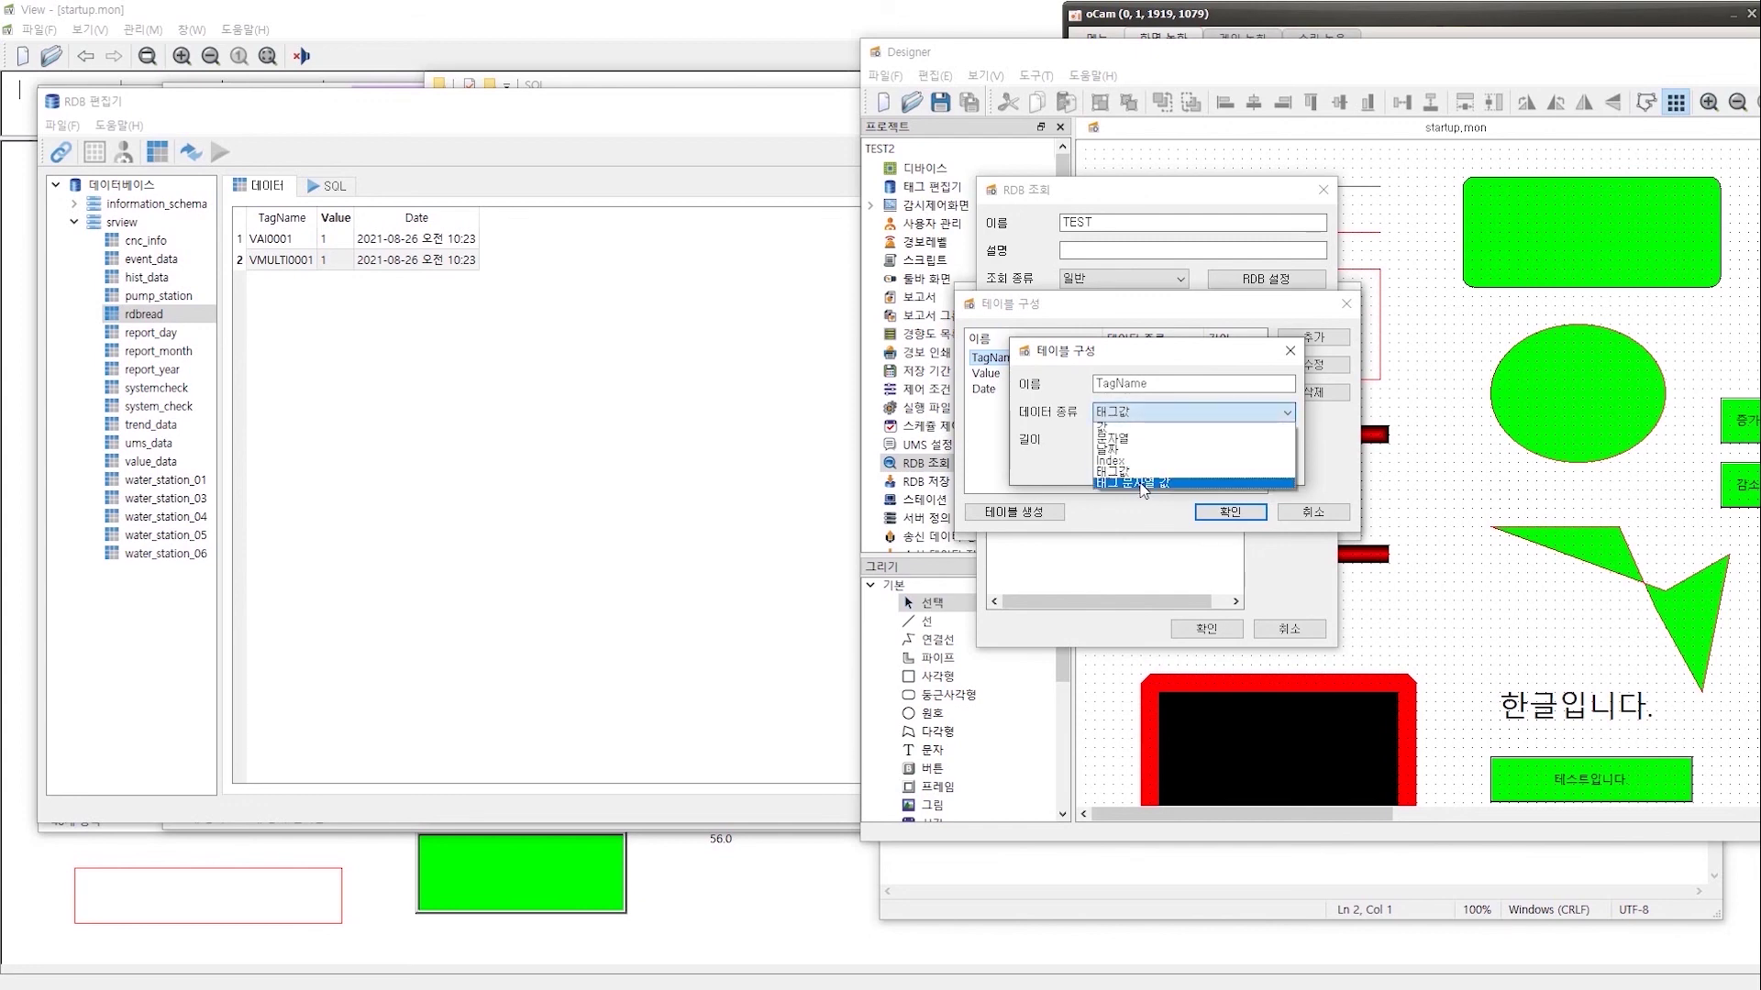
left_click(1142, 483)
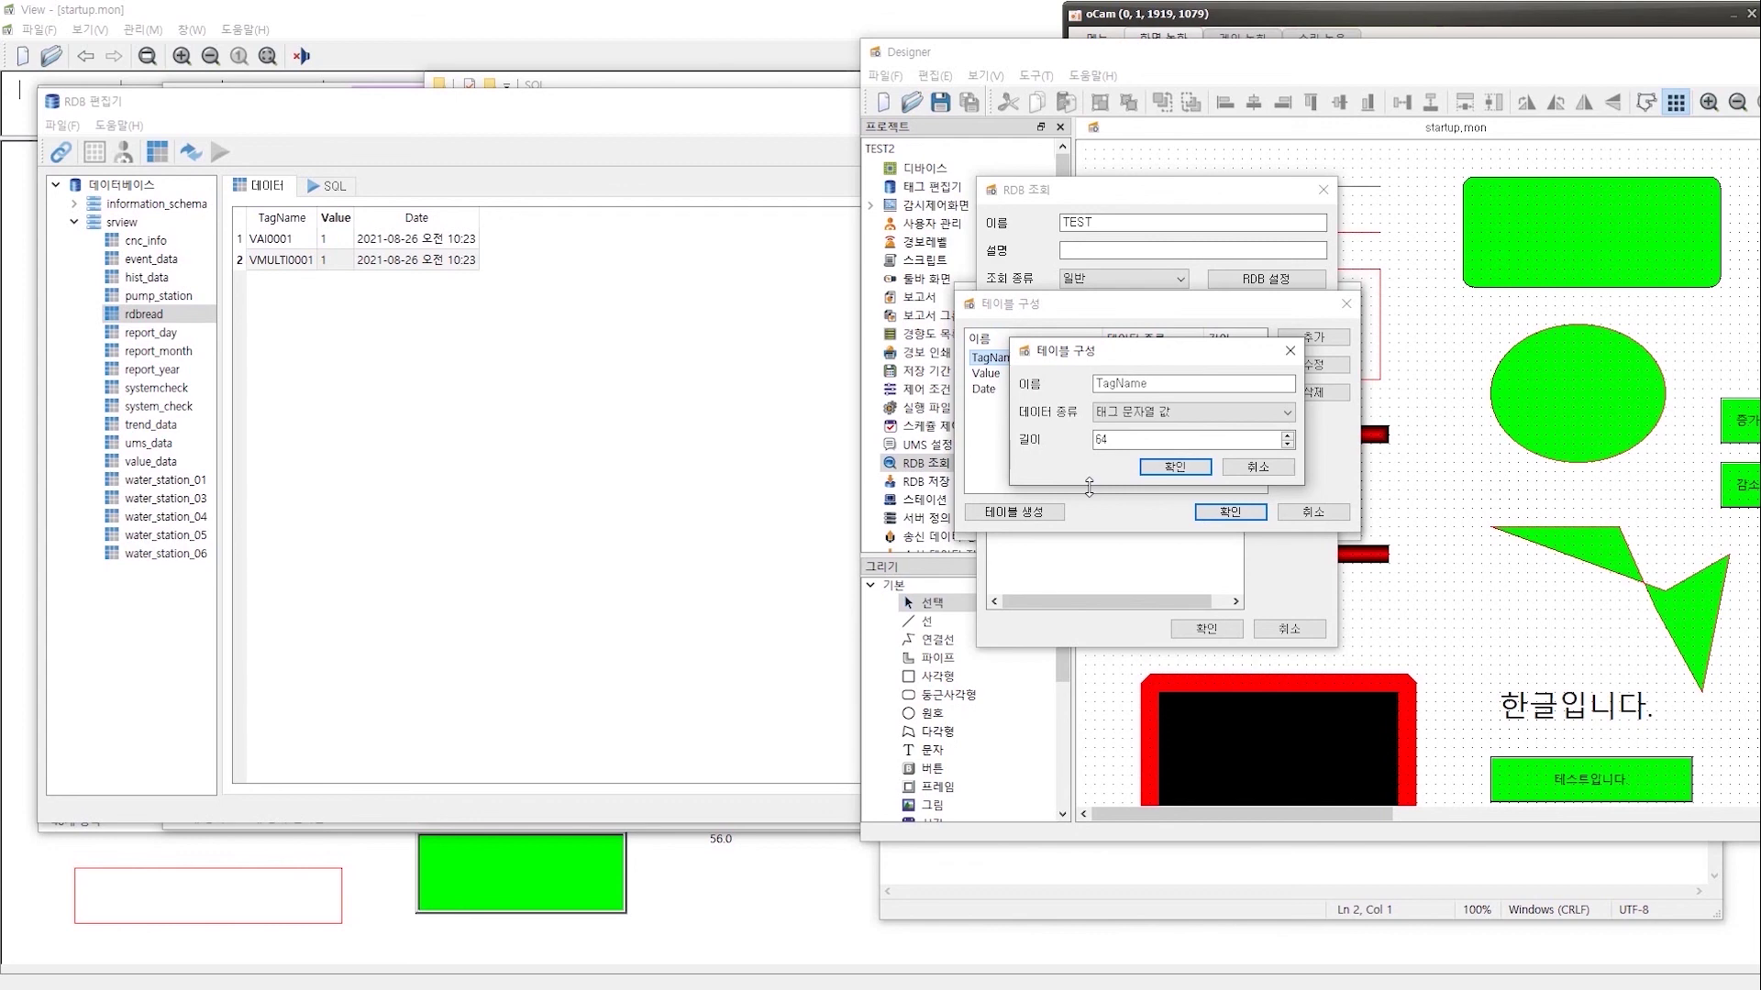
left_click(1144, 411)
left_click(1126, 471)
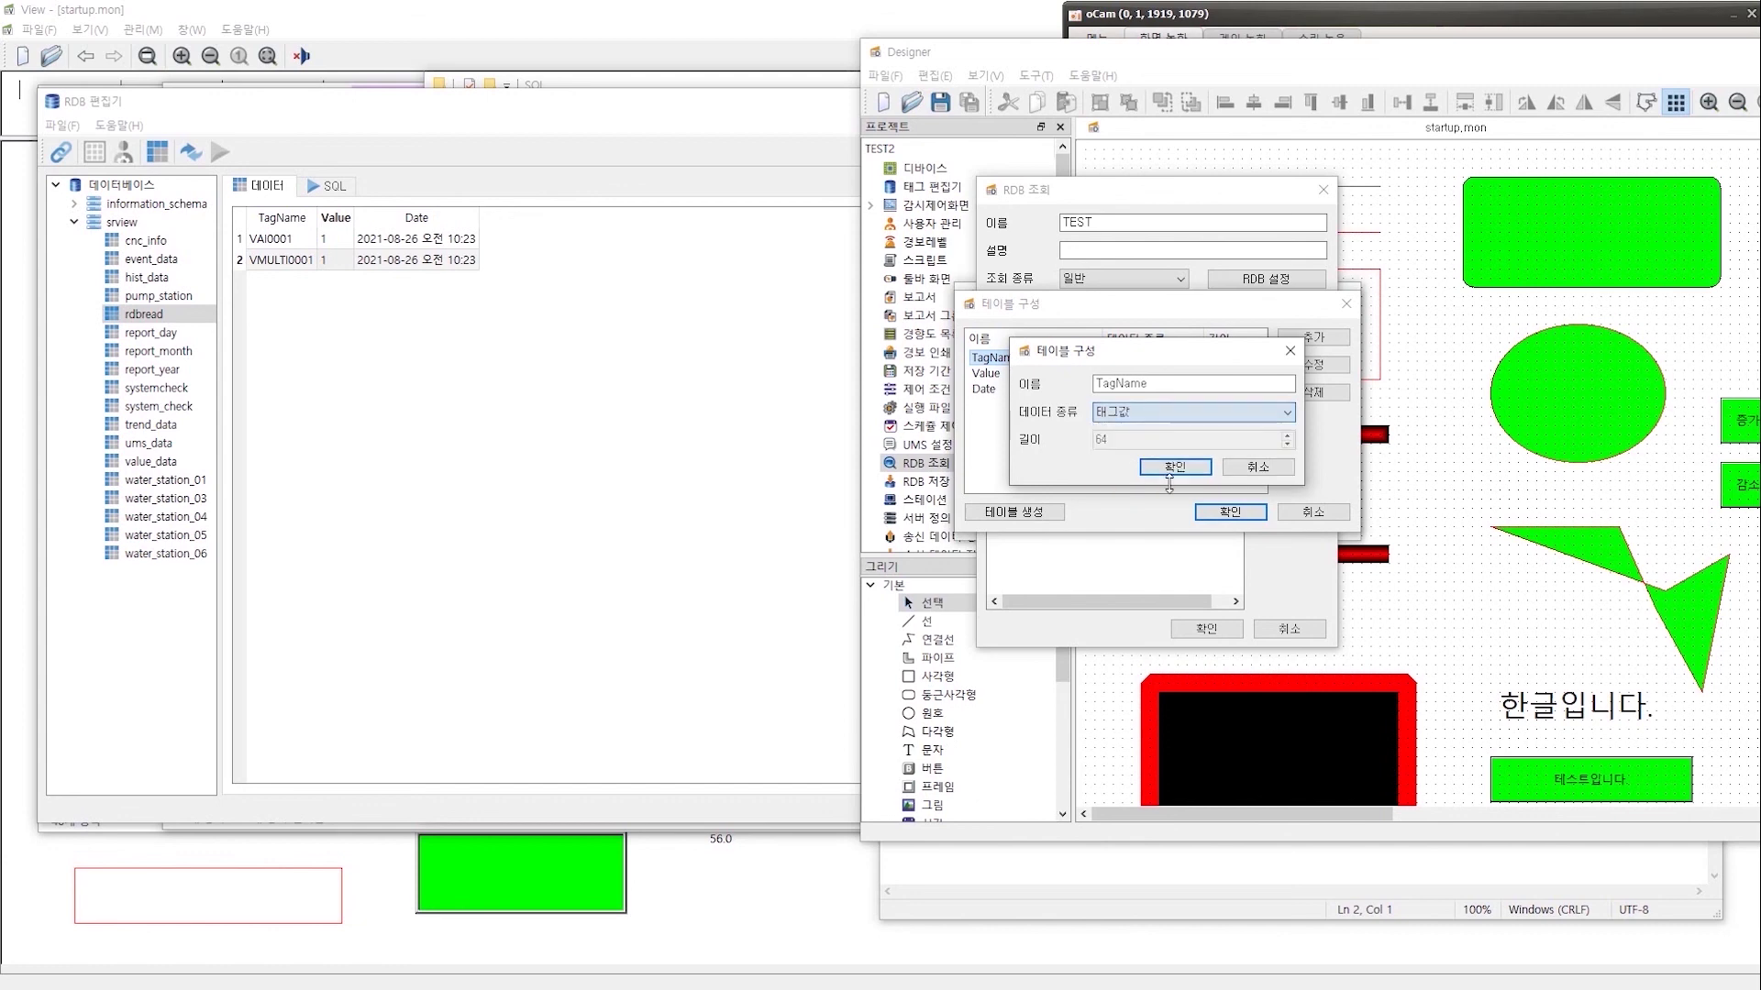
left_click(1254, 470)
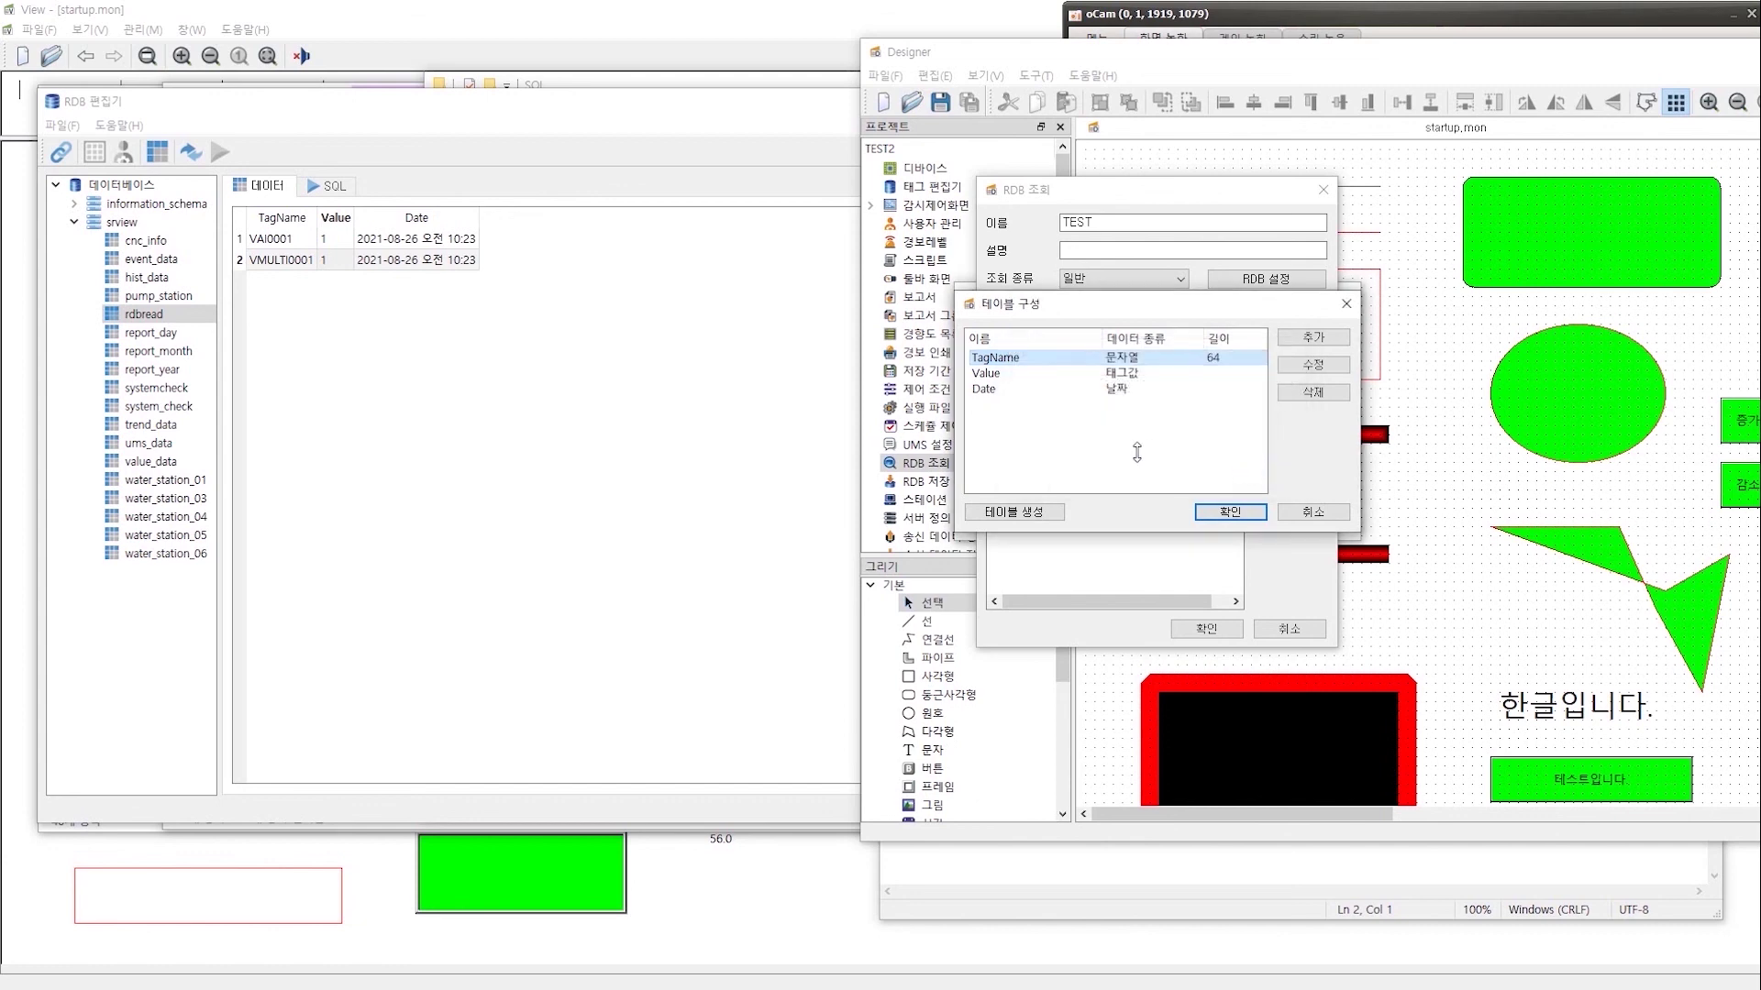
left_click(1234, 510)
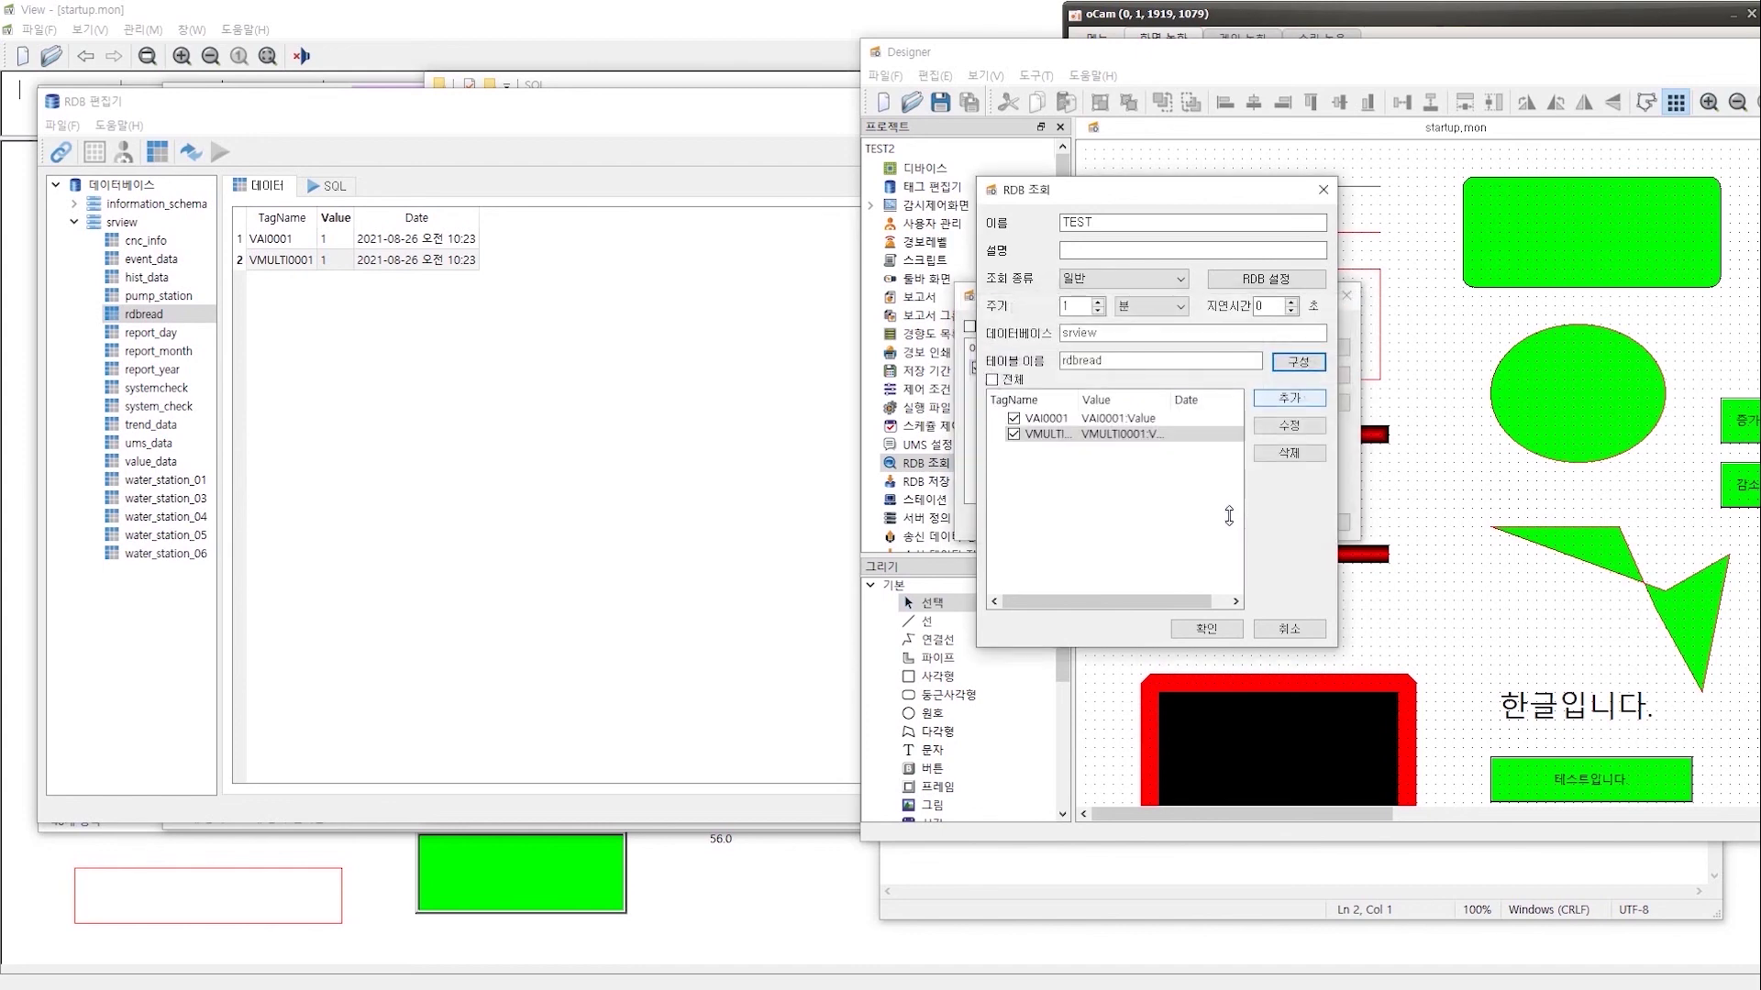
- Confirm the TEST query and save the RDB query list with its 1-minute cycle
left_click(1208, 629)
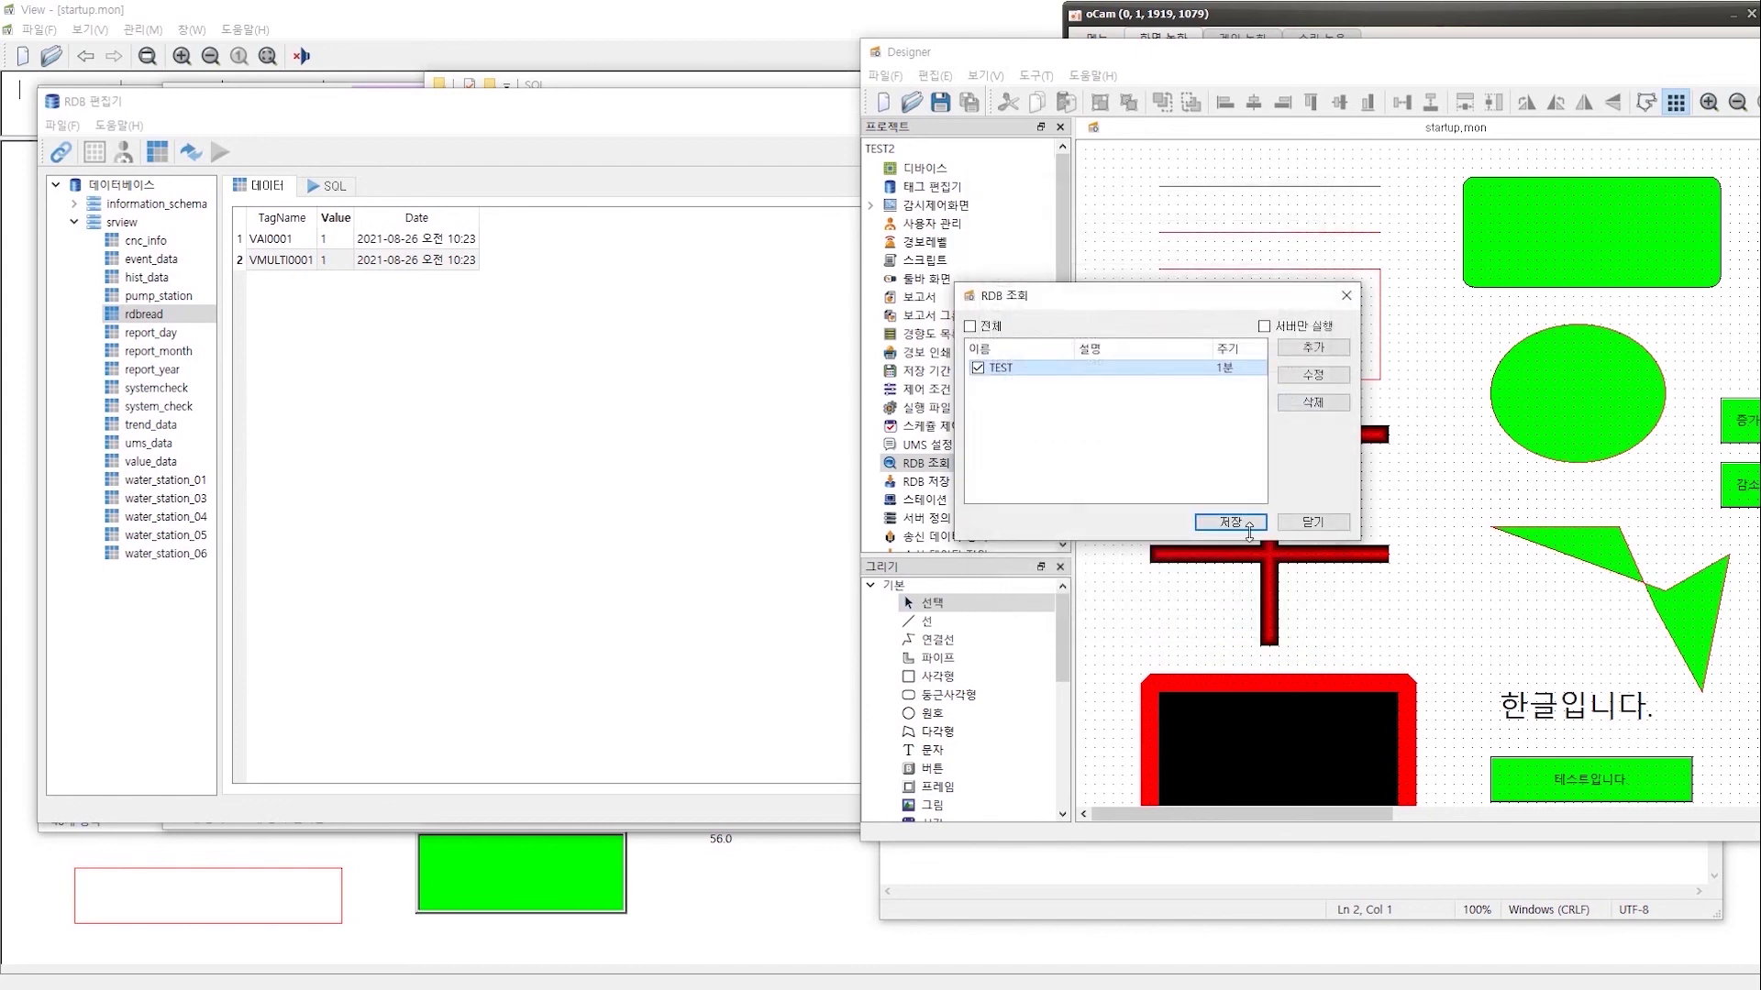
left_click(1248, 519)
left_click(985, 75)
left_click(1247, 60)
left_click_drag(1324, 53, 893, 49)
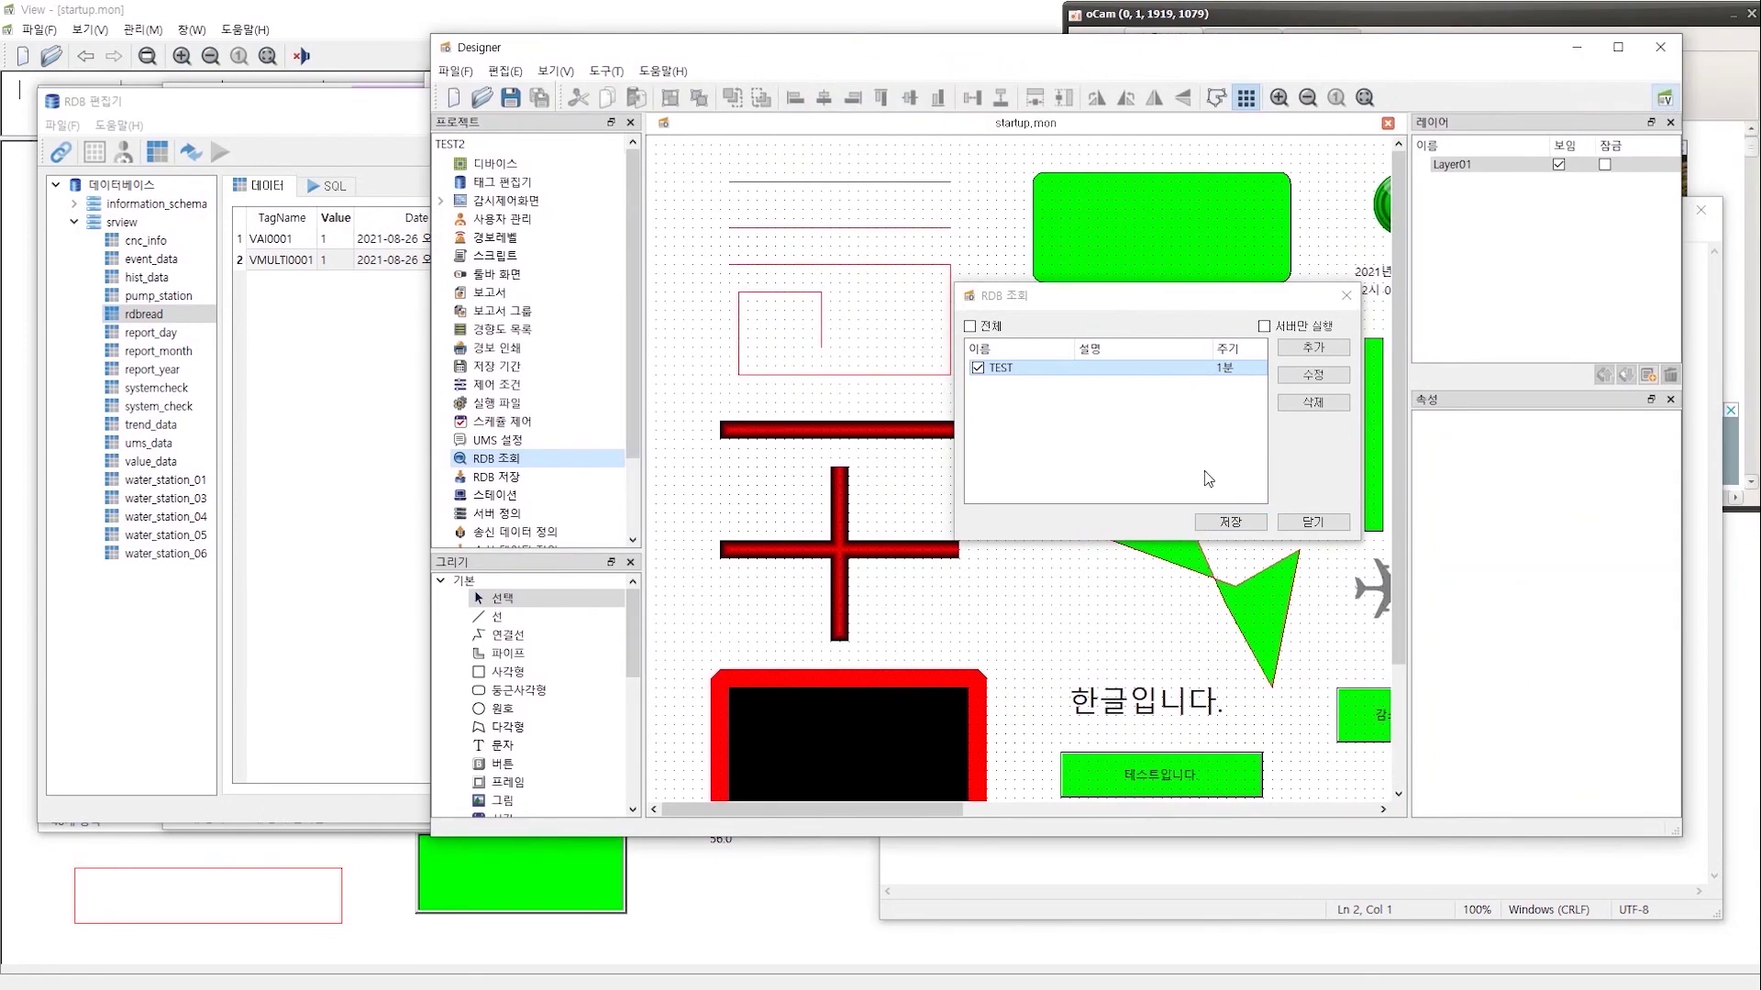
- Show View's live tag value list and check VMULTI0001's value
left_click(278, 9)
left_click(89, 30)
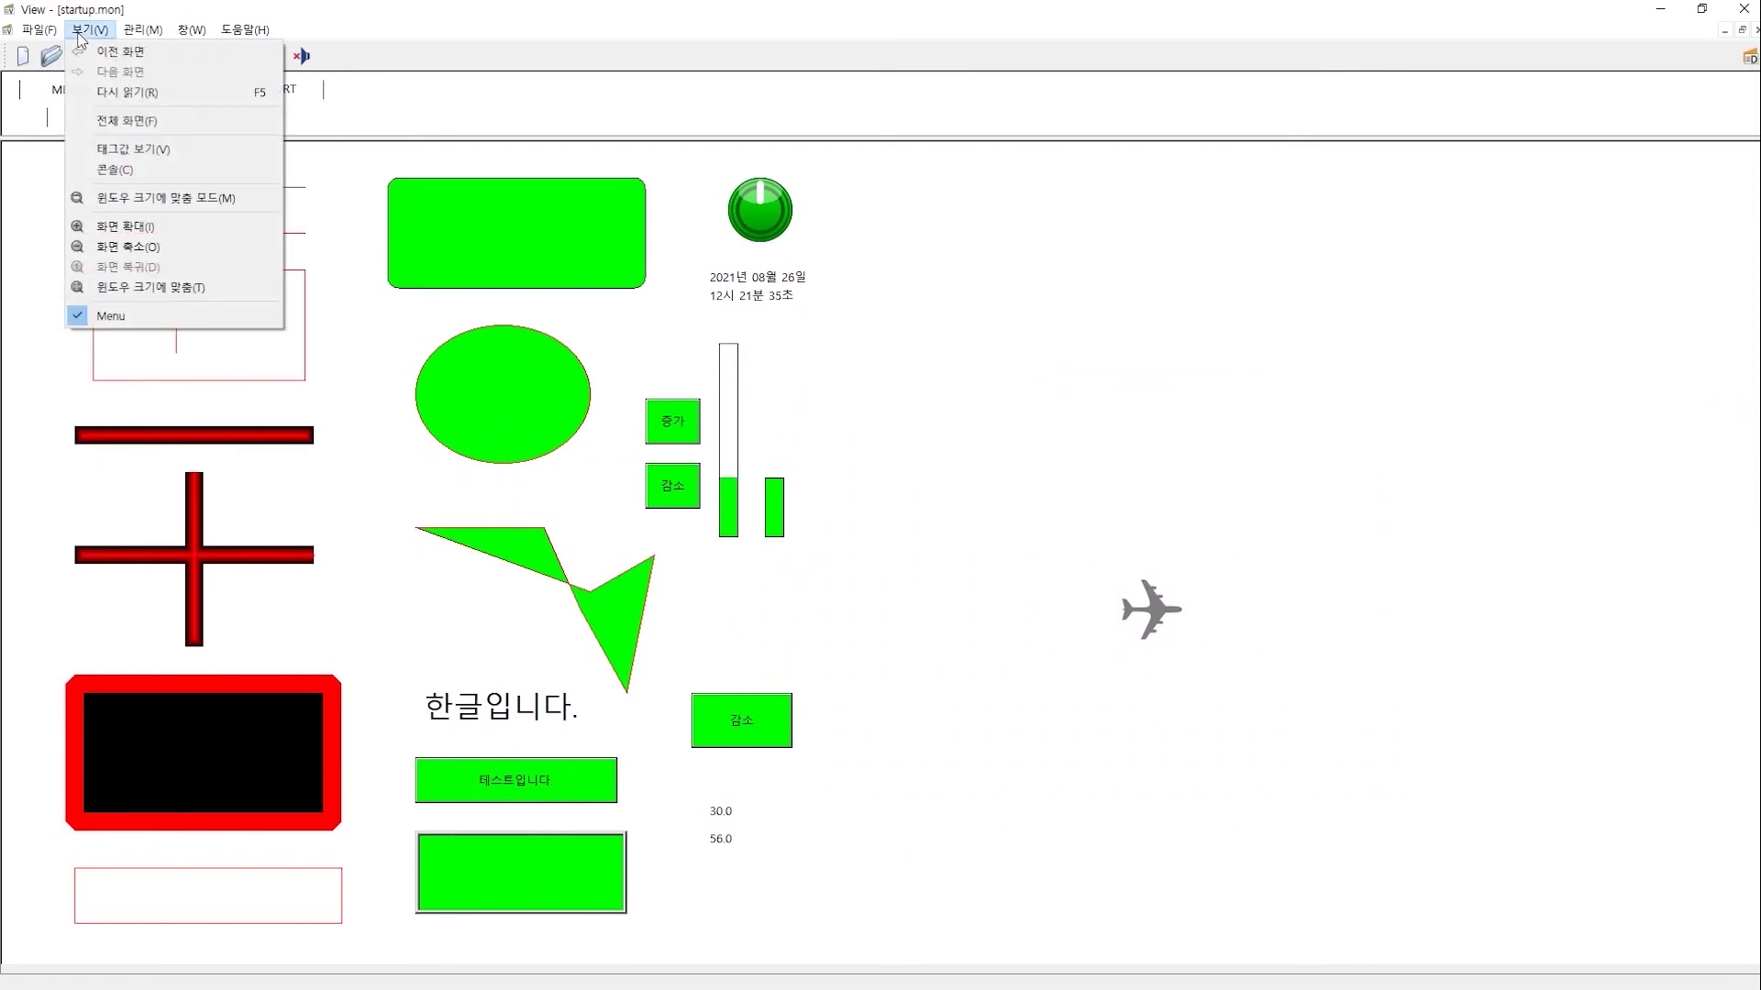
left_click(127, 149)
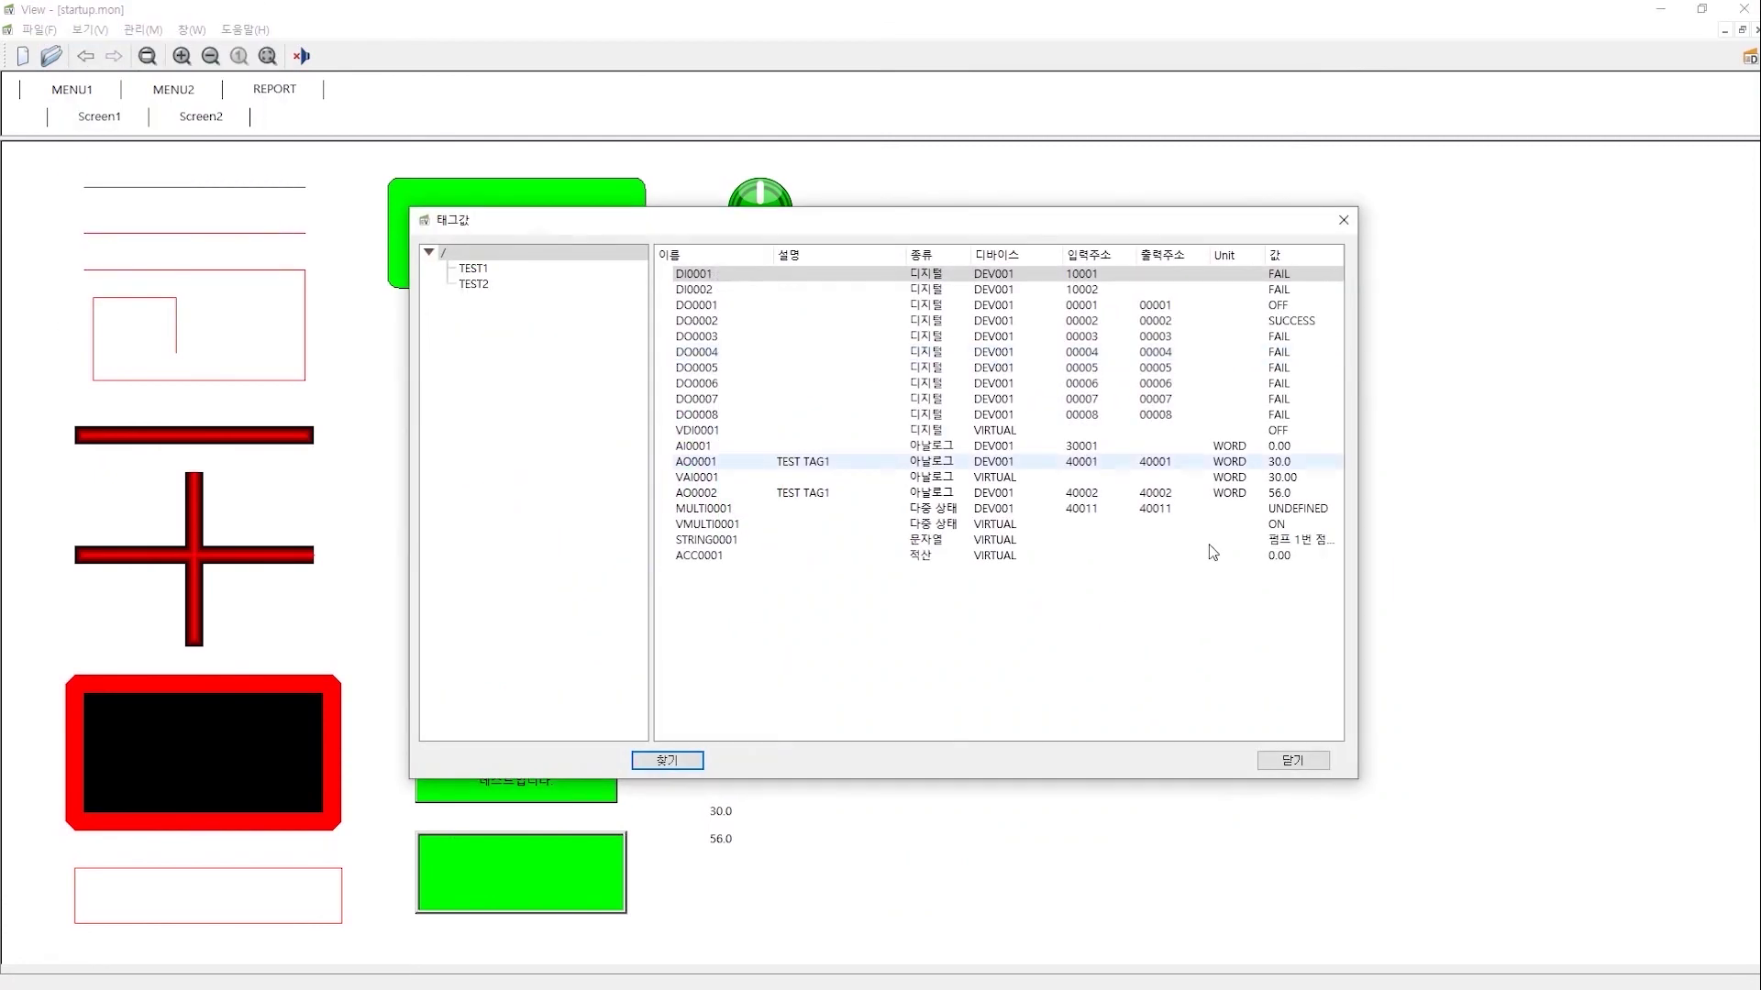
left_click(959, 525)
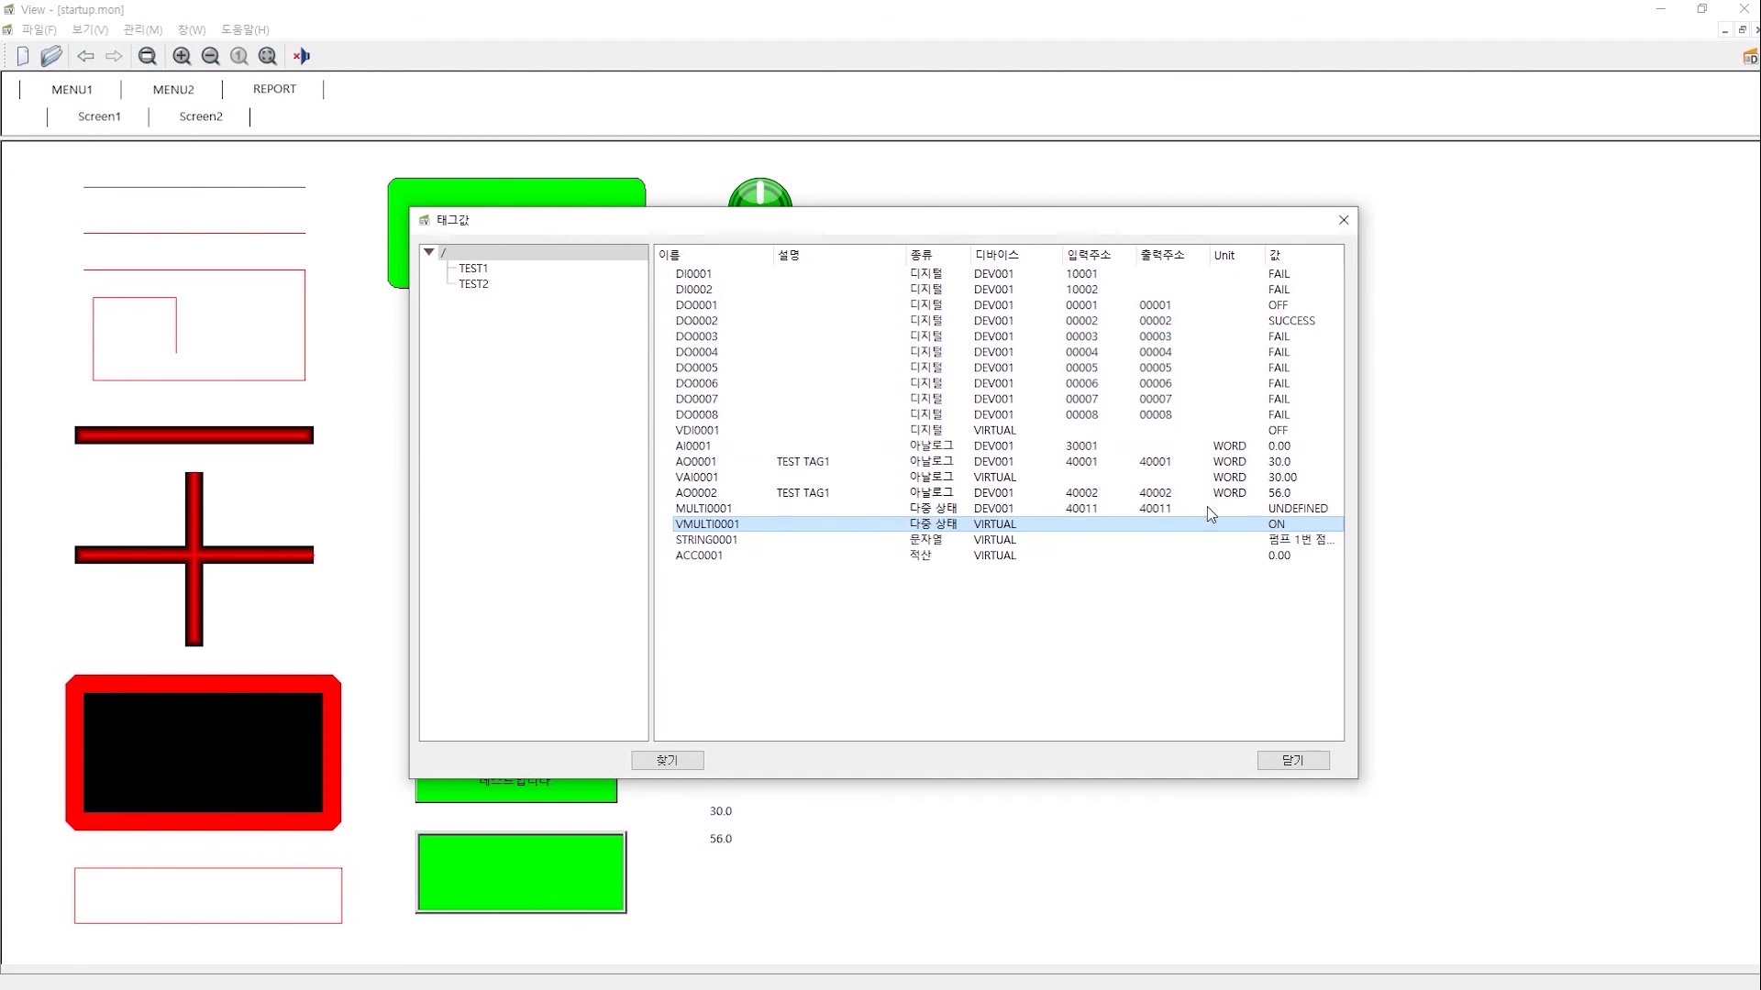
- Start setting VAI0001 to 34.00 through tag control, then cancel without applying it
right_click(1241, 477)
left_click(1294, 467)
type("34.00")
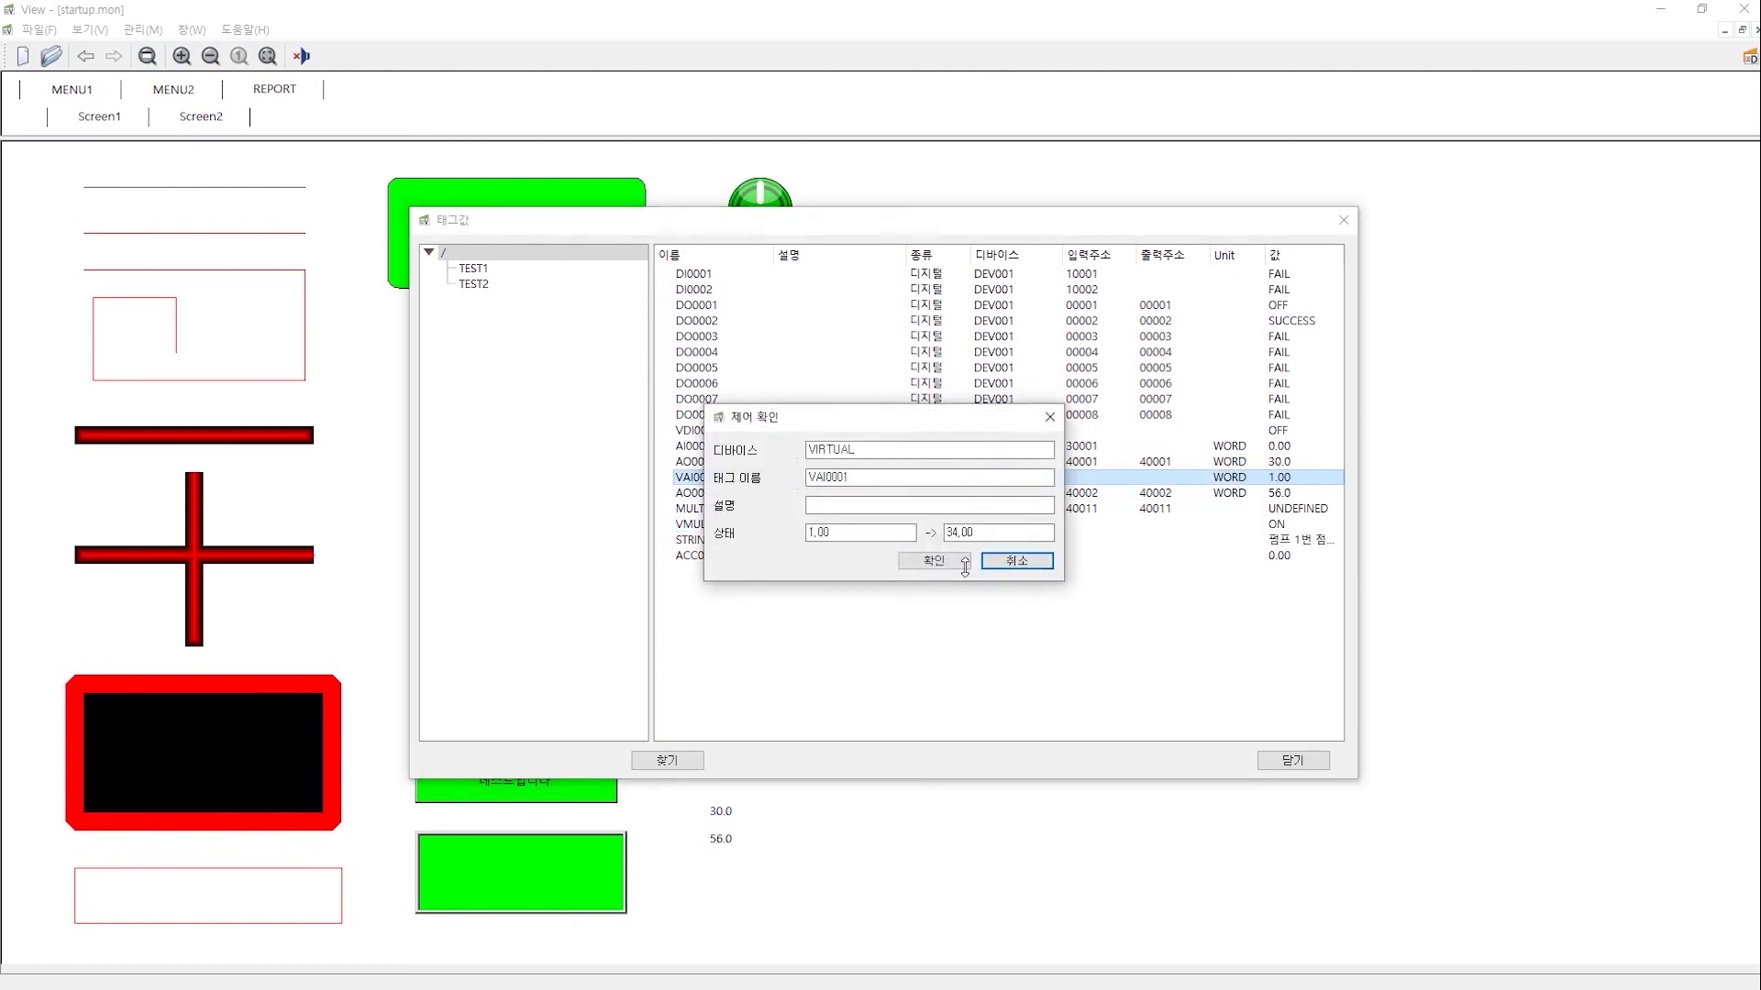
left_click(1011, 562)
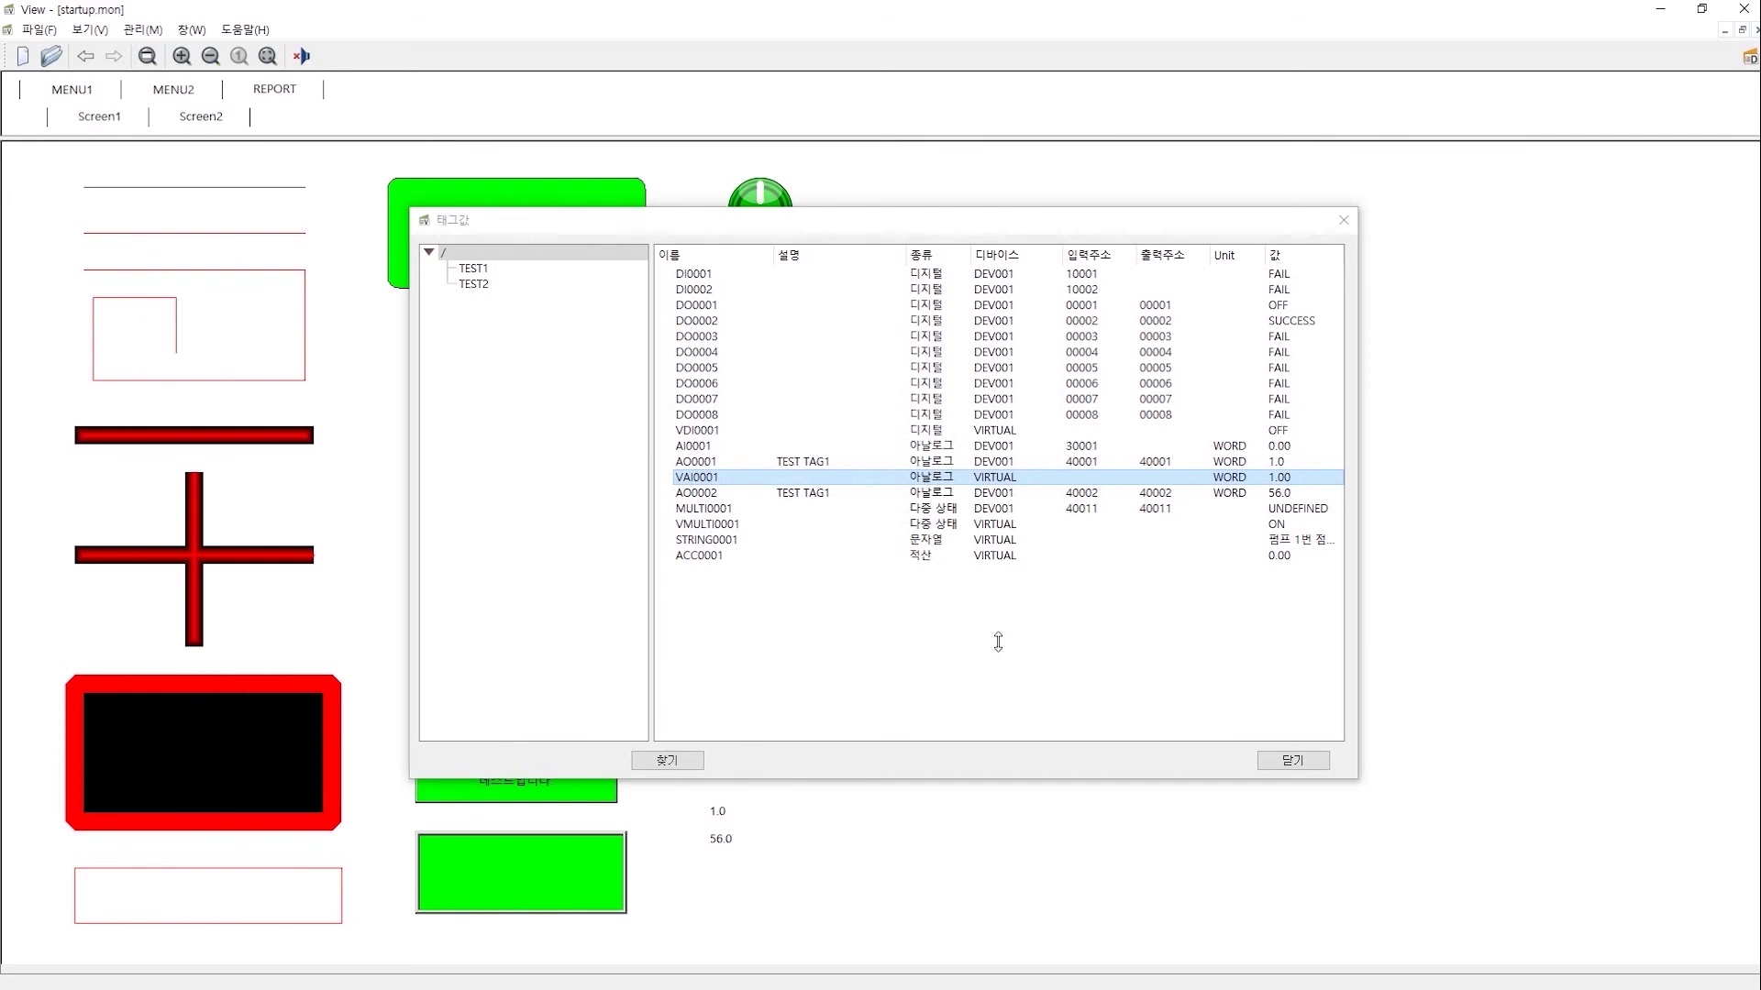
key("super")
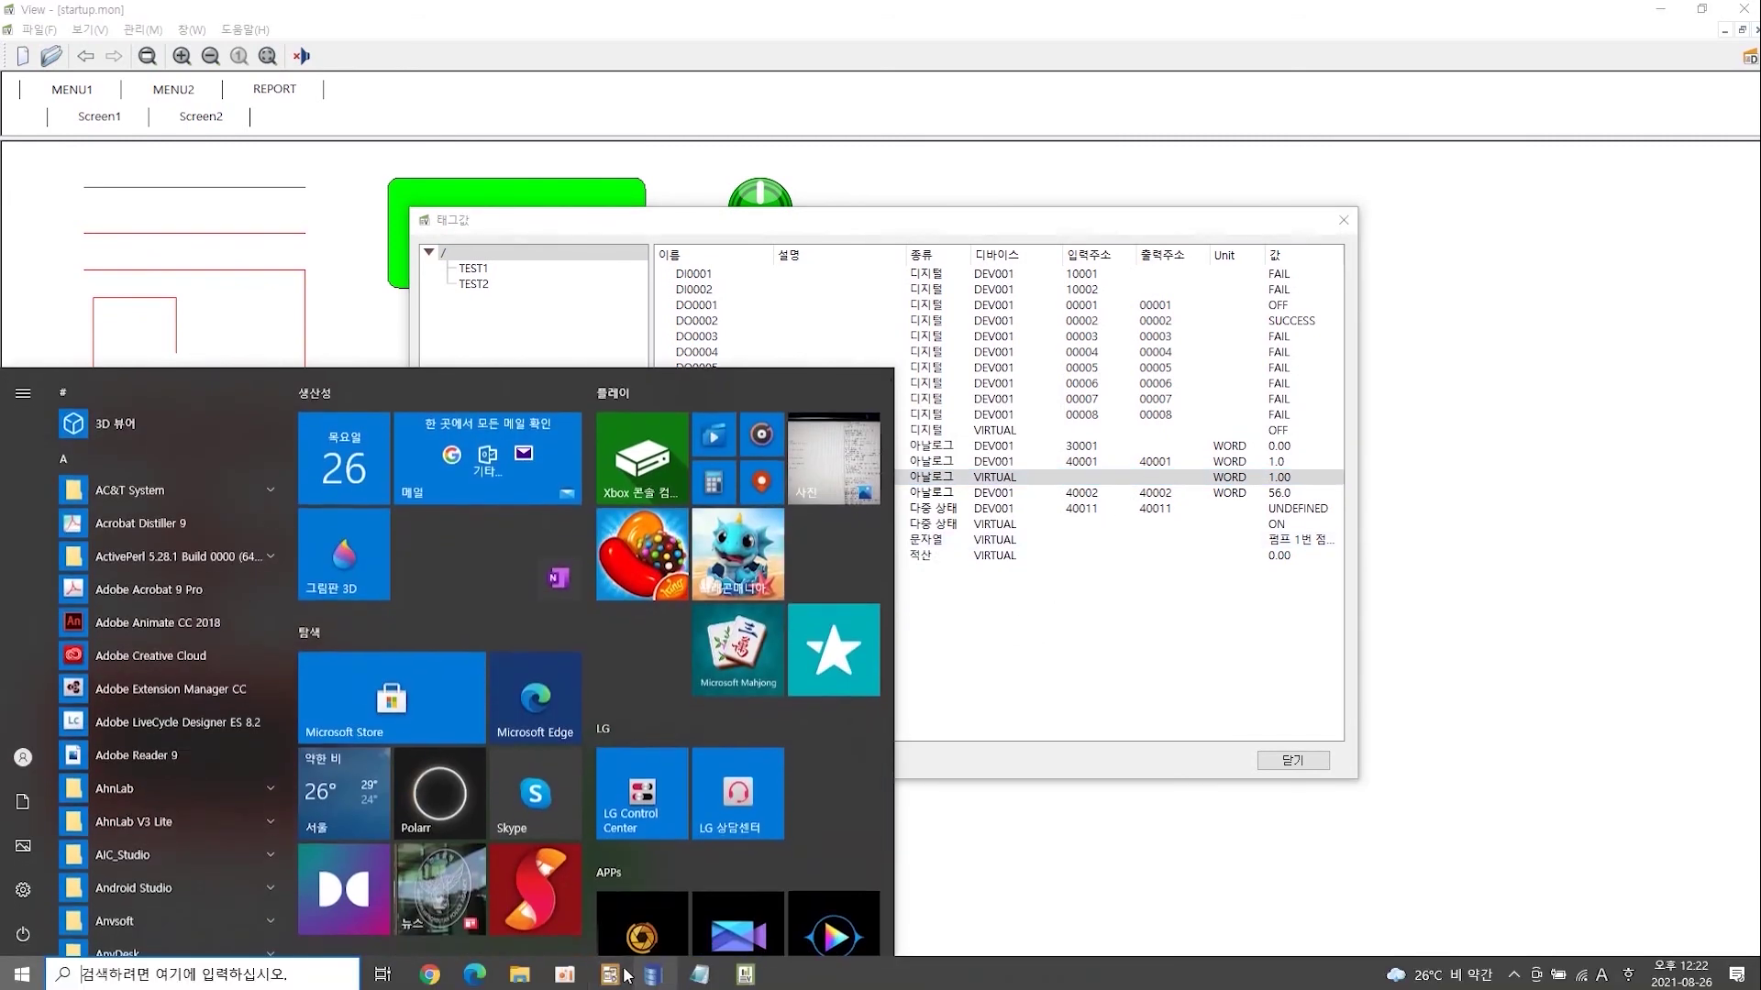
- Change the TEST query's period unit from minutes to seconds, so it runs every 1 second
left_click(625, 976)
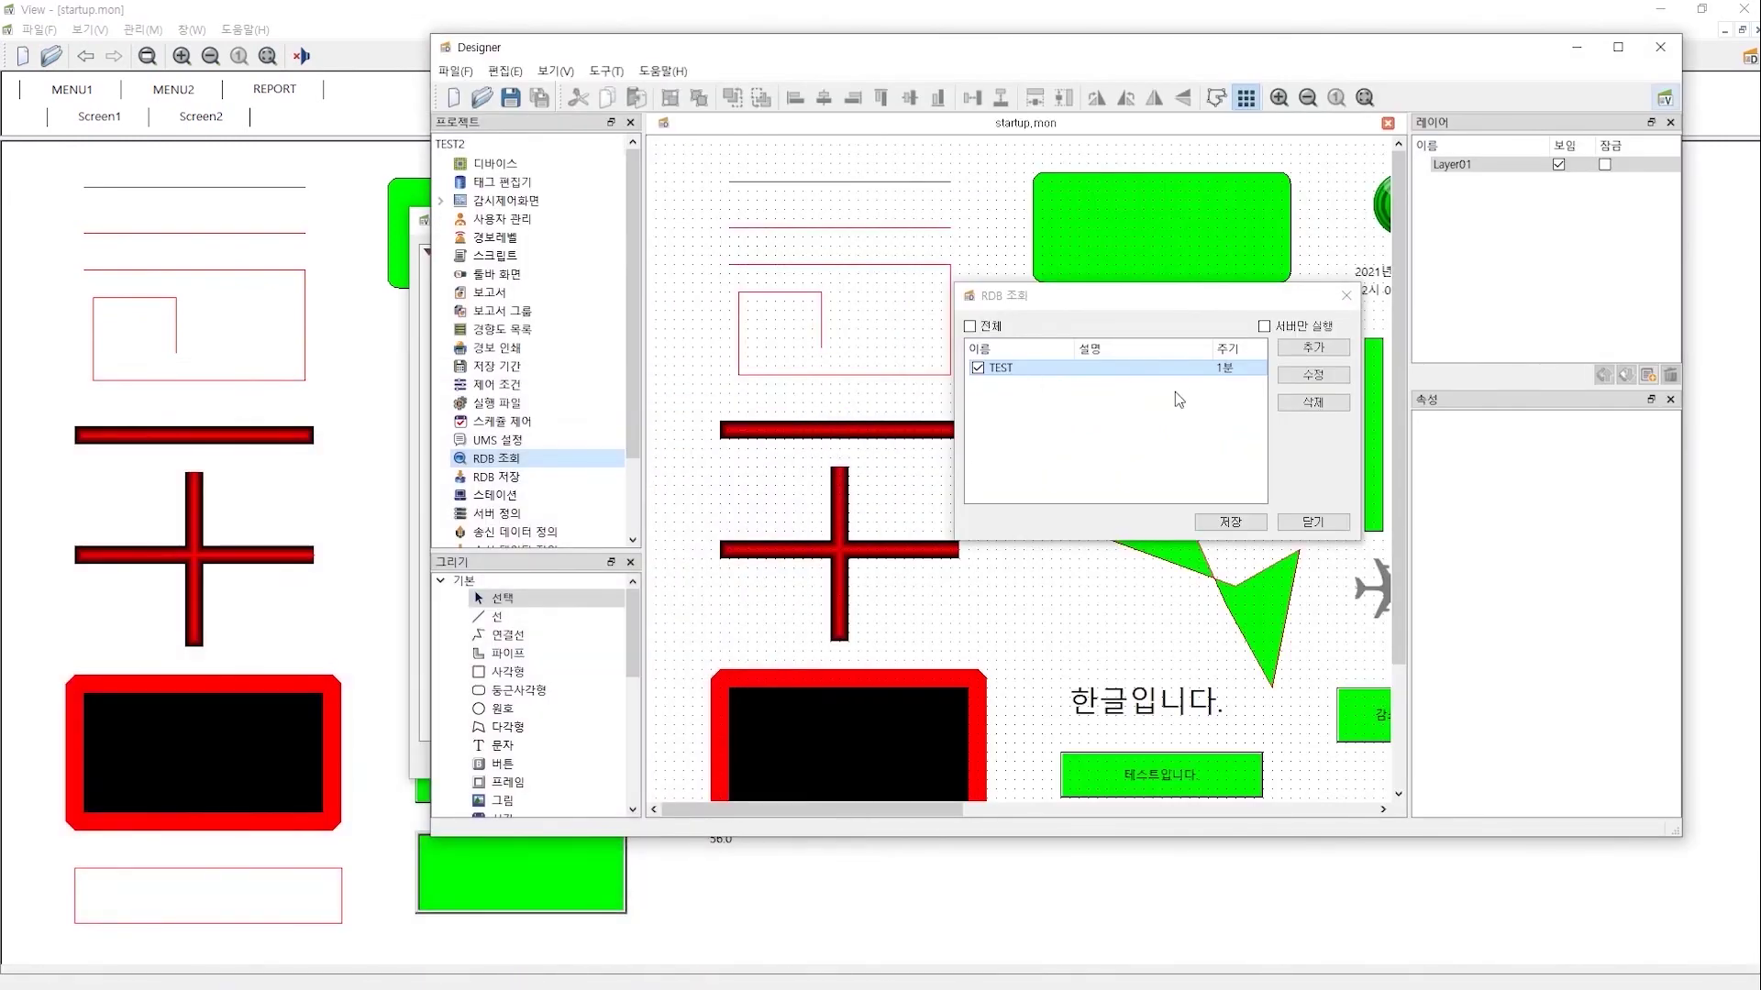
double_click(1183, 367)
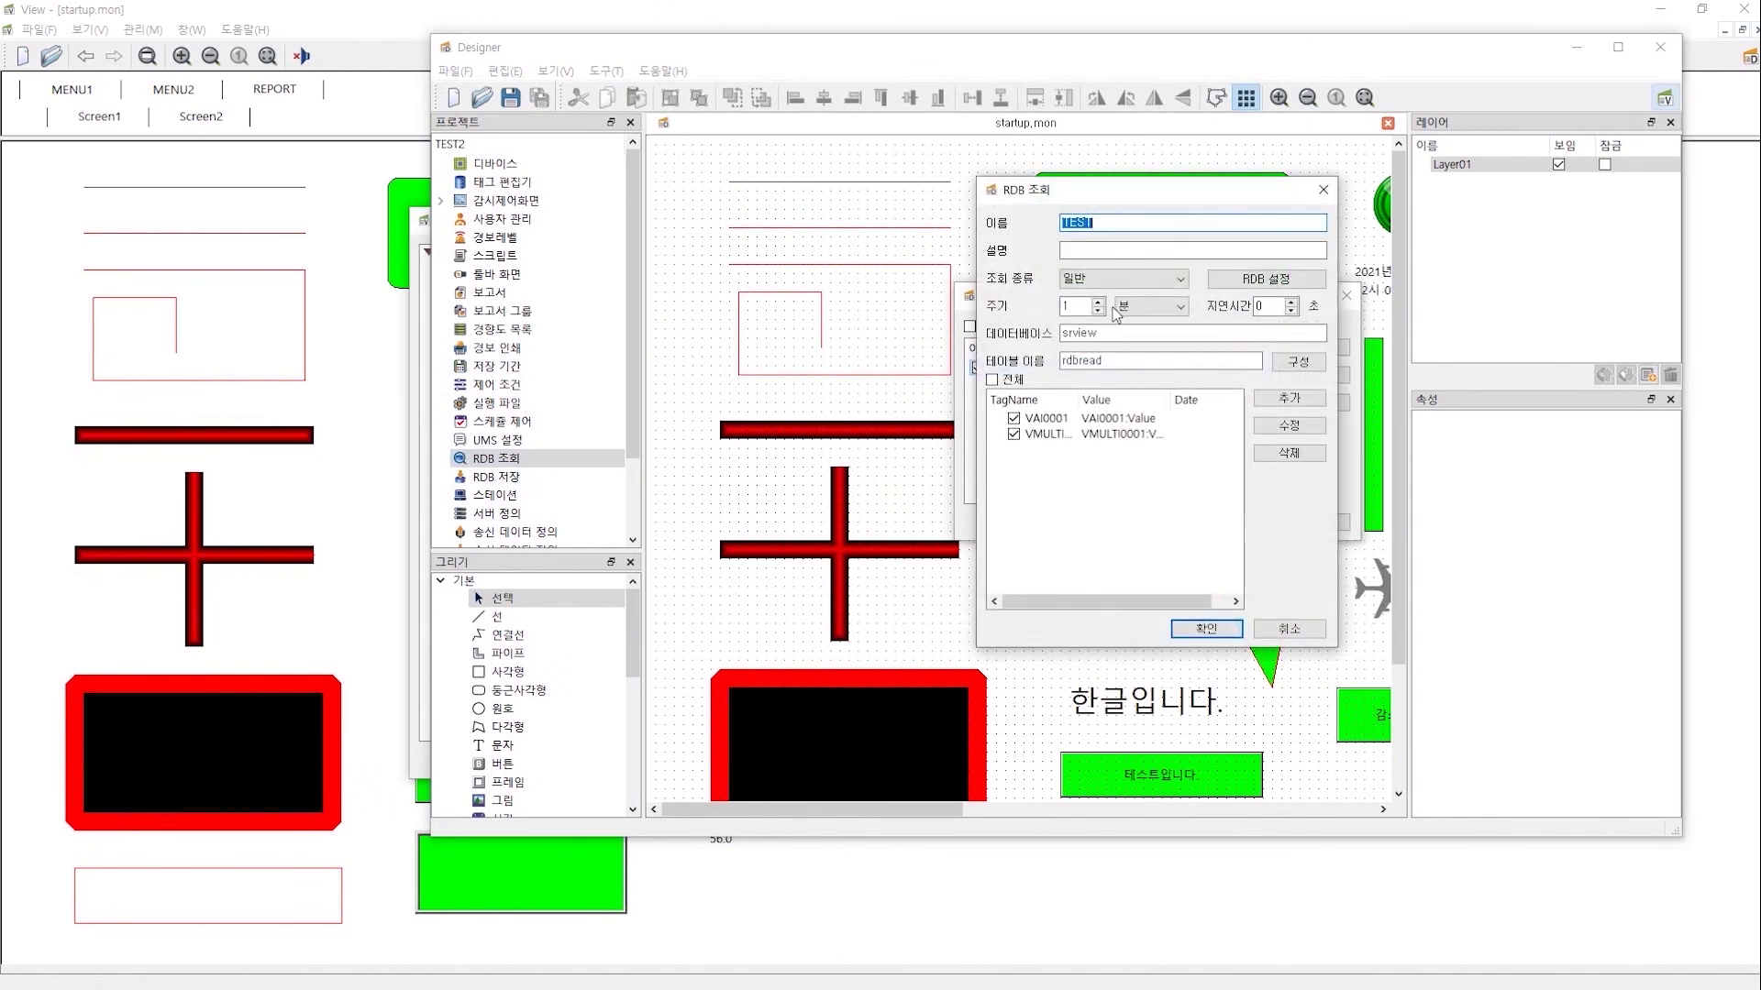
left_click(1082, 306)
left_click(1160, 306)
left_click(1145, 318)
left_click(1196, 631)
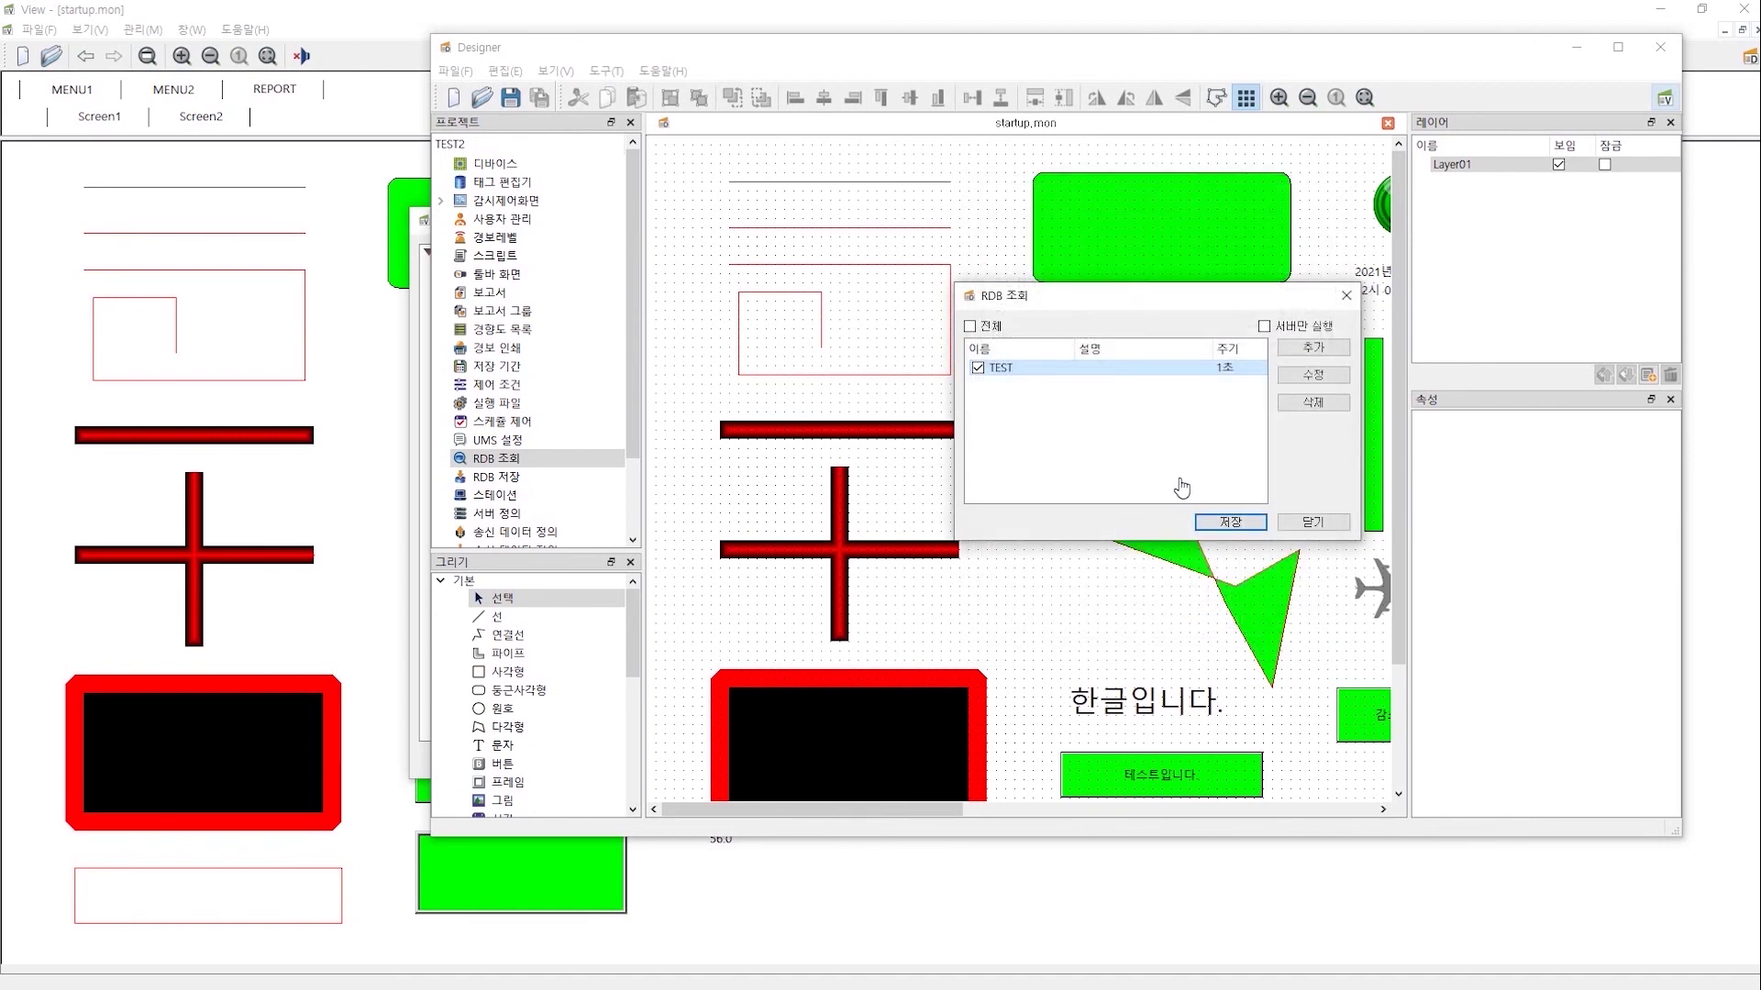
- Save the RDB query list and close it
left_click(1234, 524)
left_click(1320, 520)
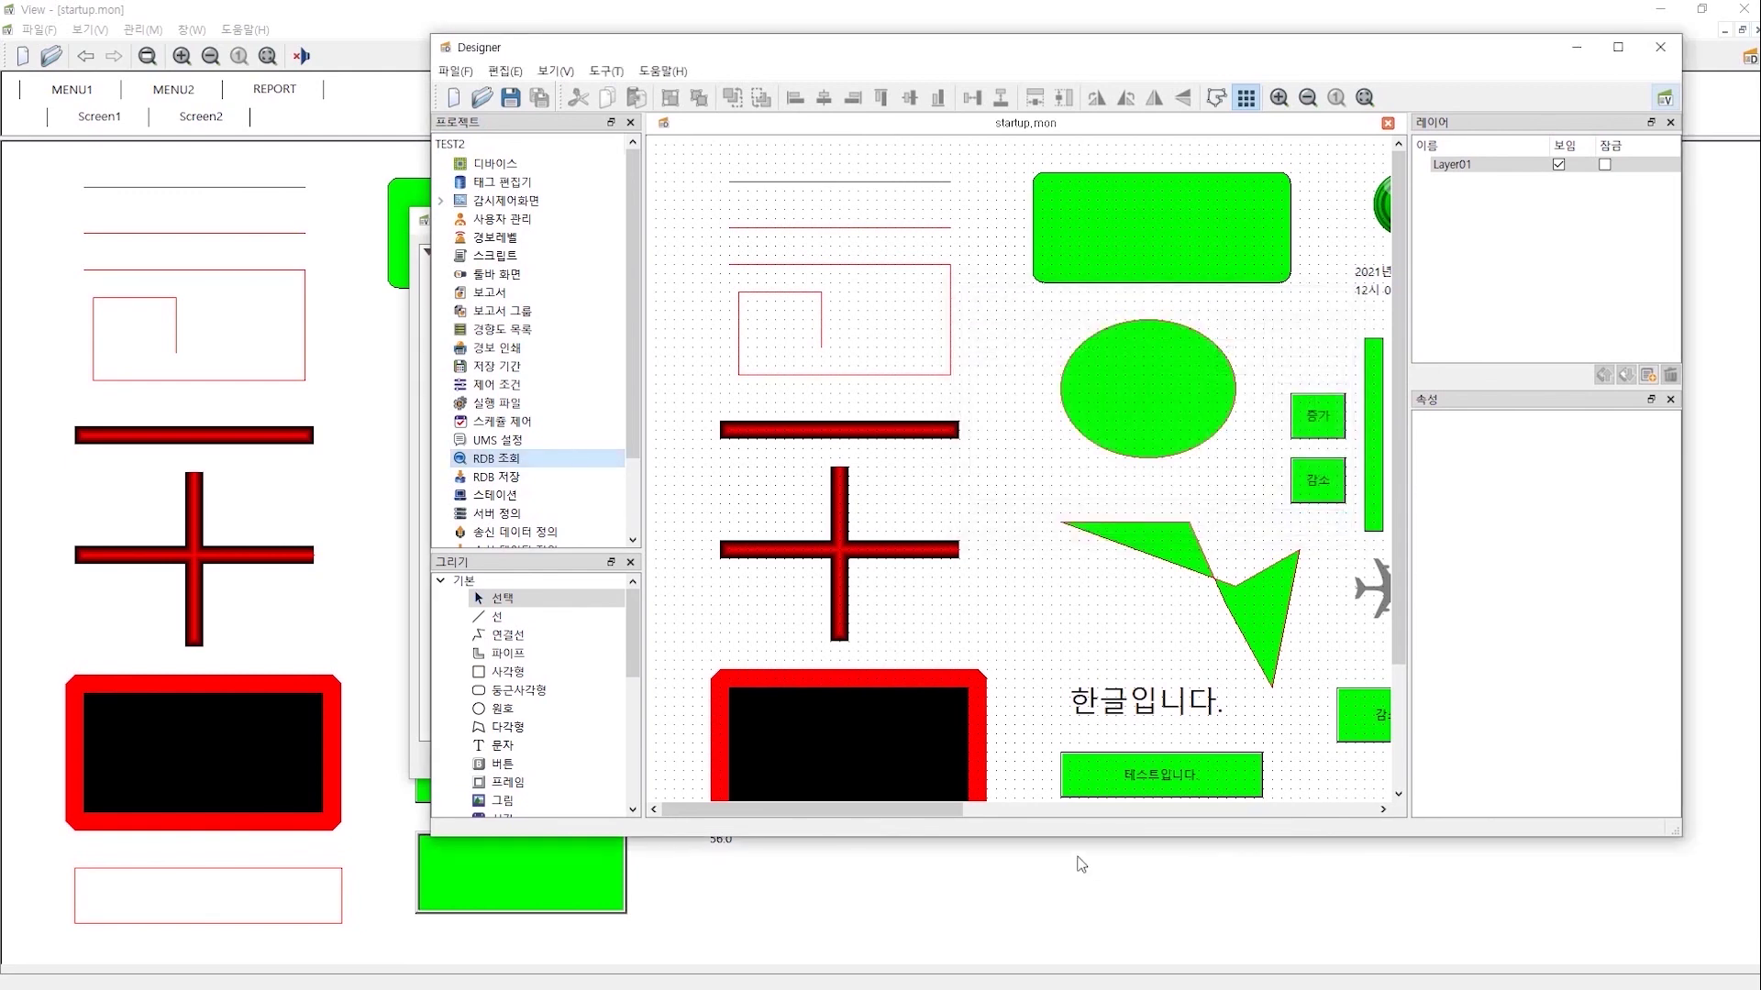
key("super")
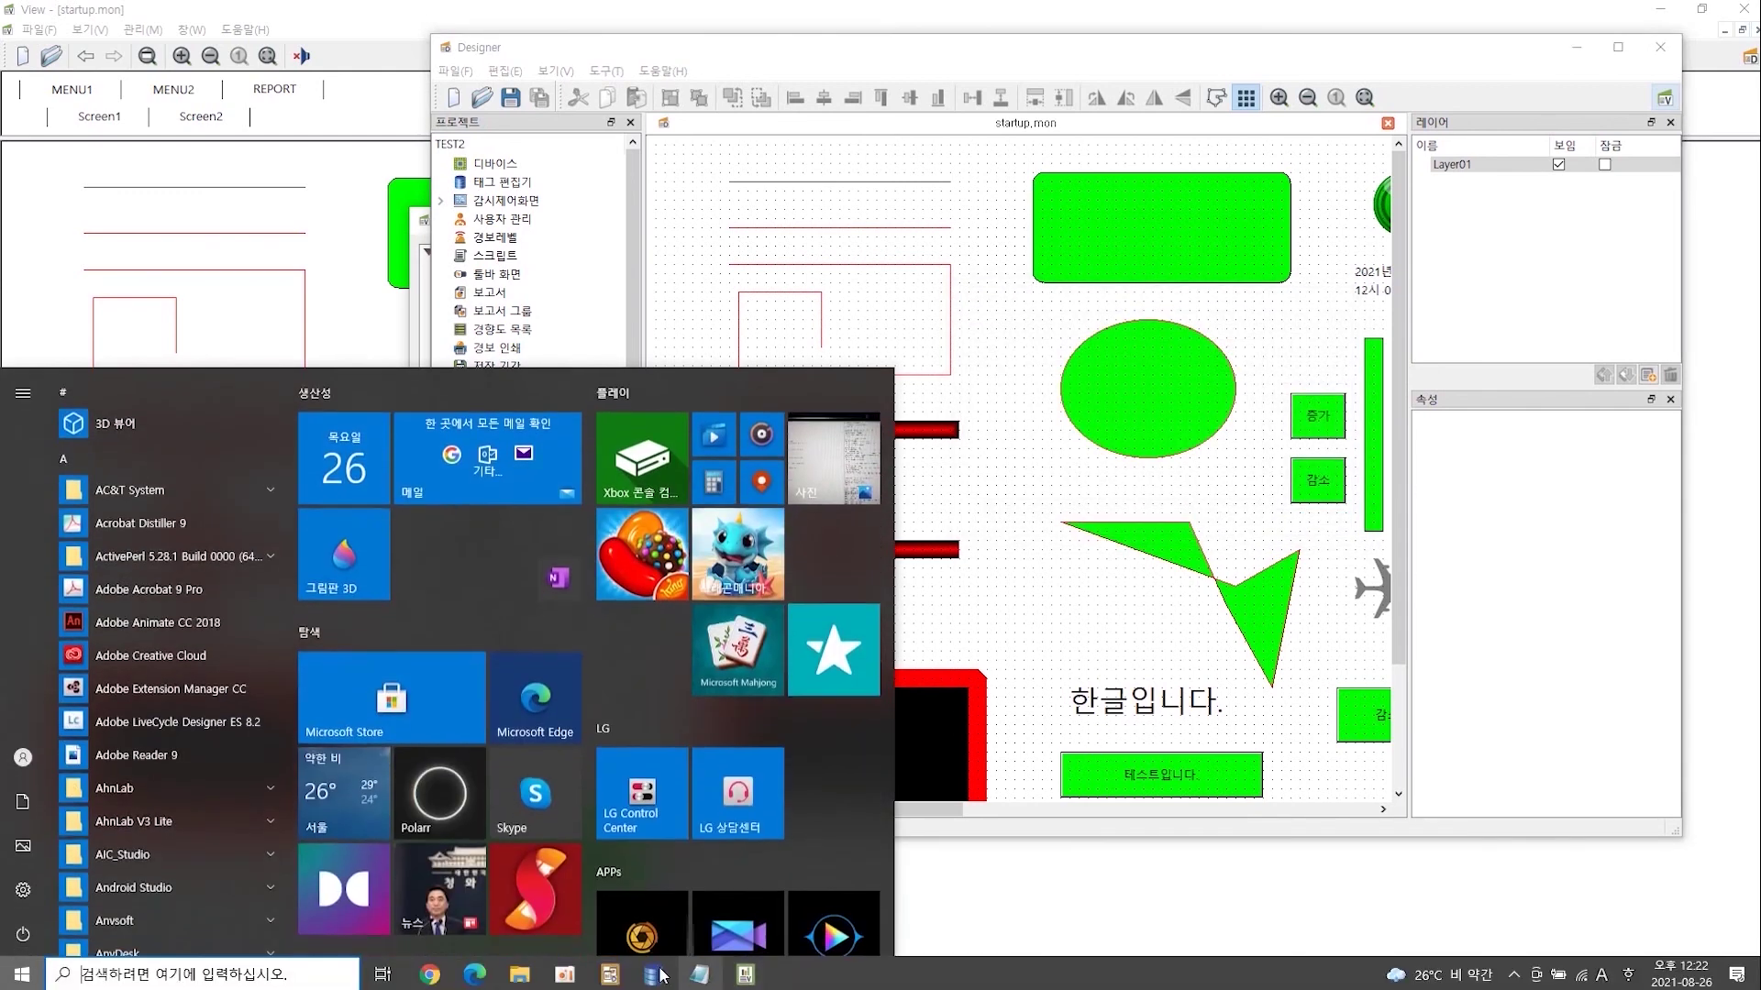
- Clear the existing query text in RDB Editor's SQL tab
left_click(653, 975)
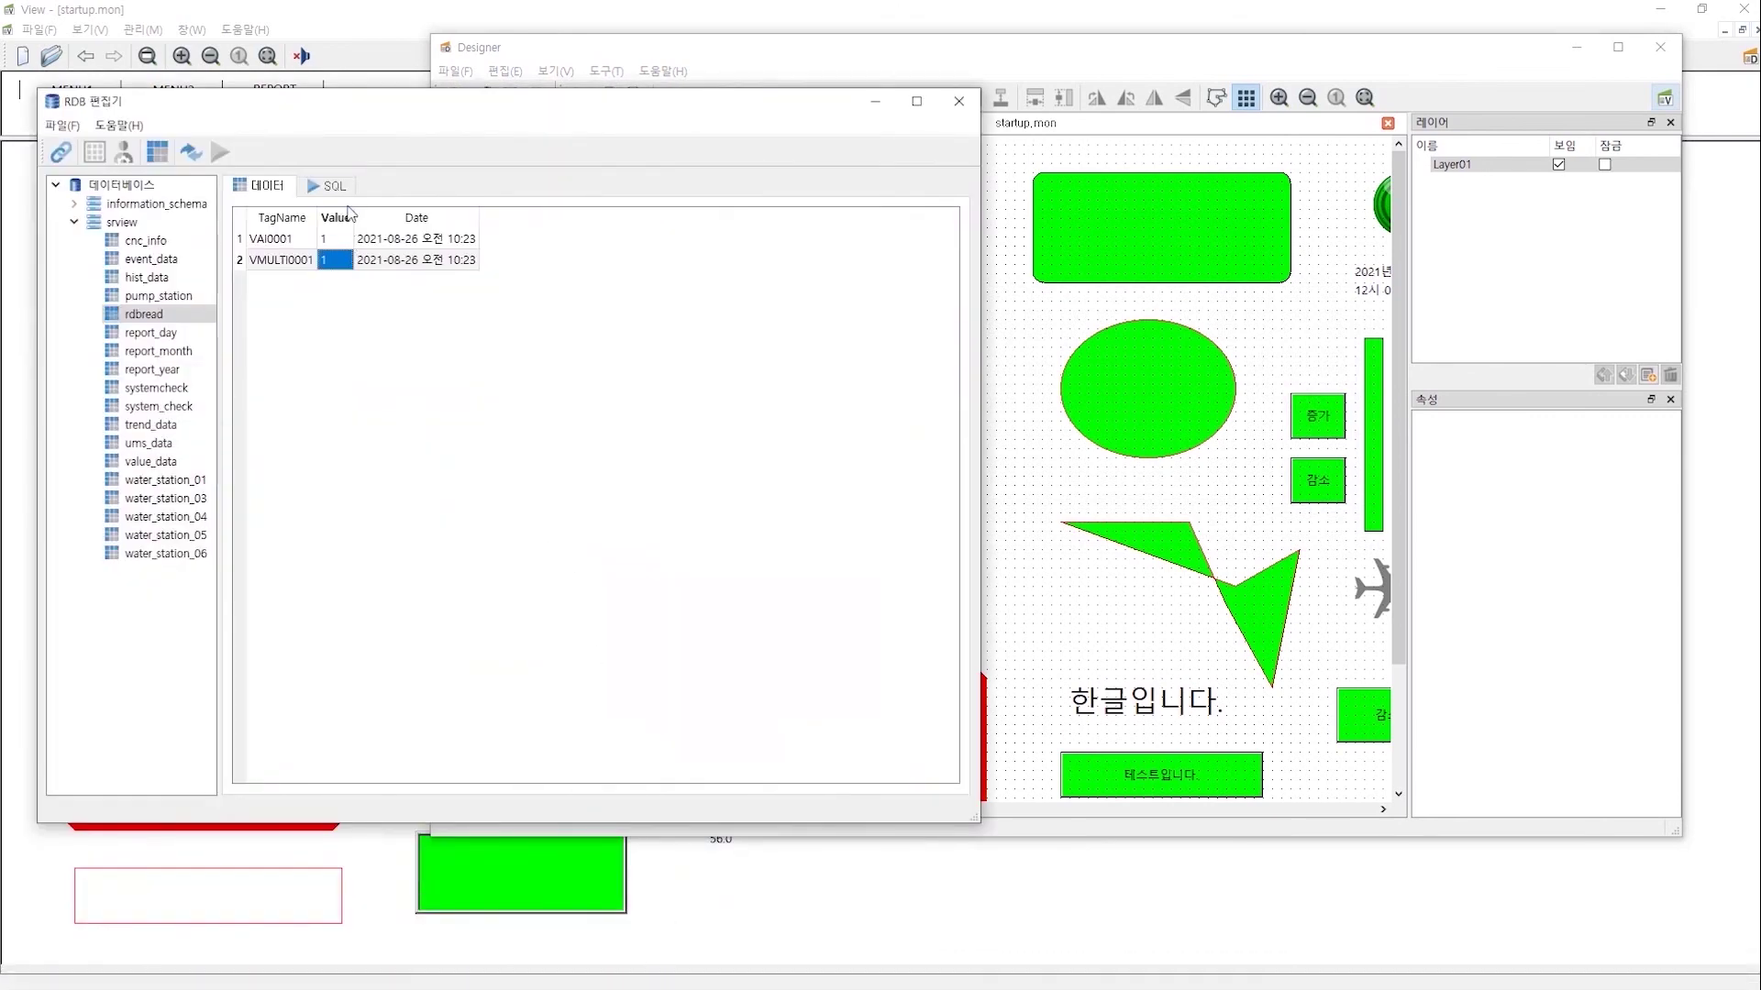
left_click(346, 189)
key("super")
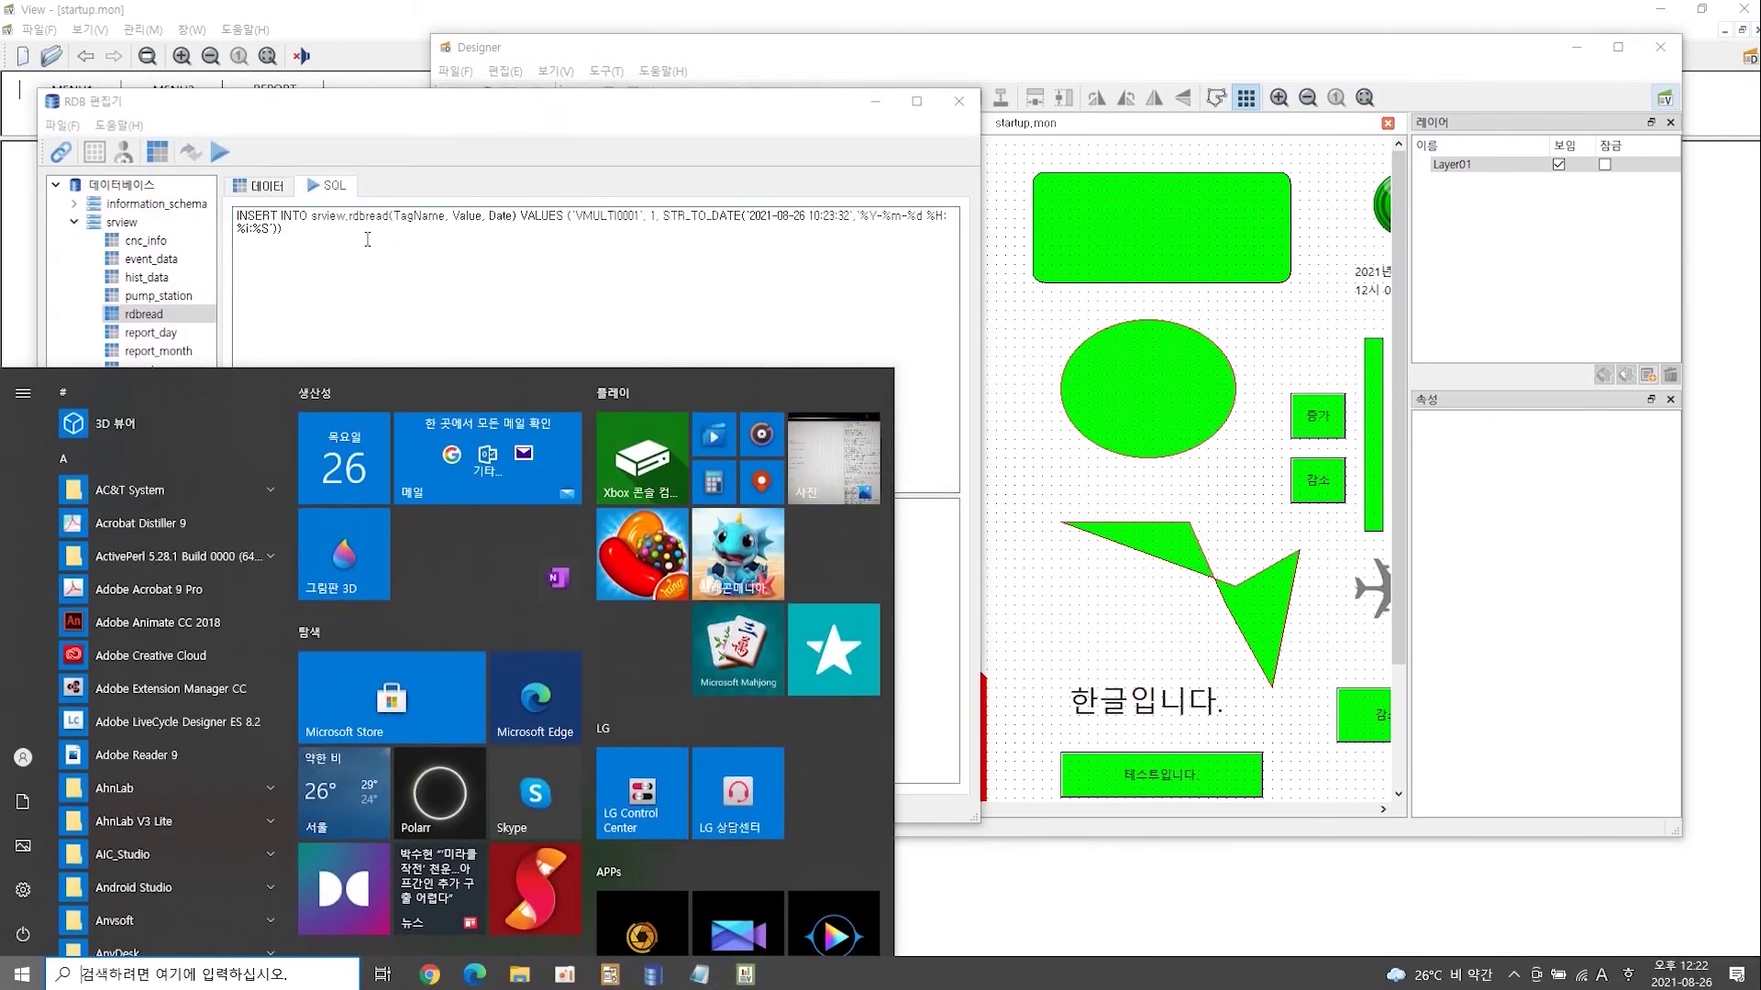
left_click(353, 245)
key("ctrl+a")
key("Delete")
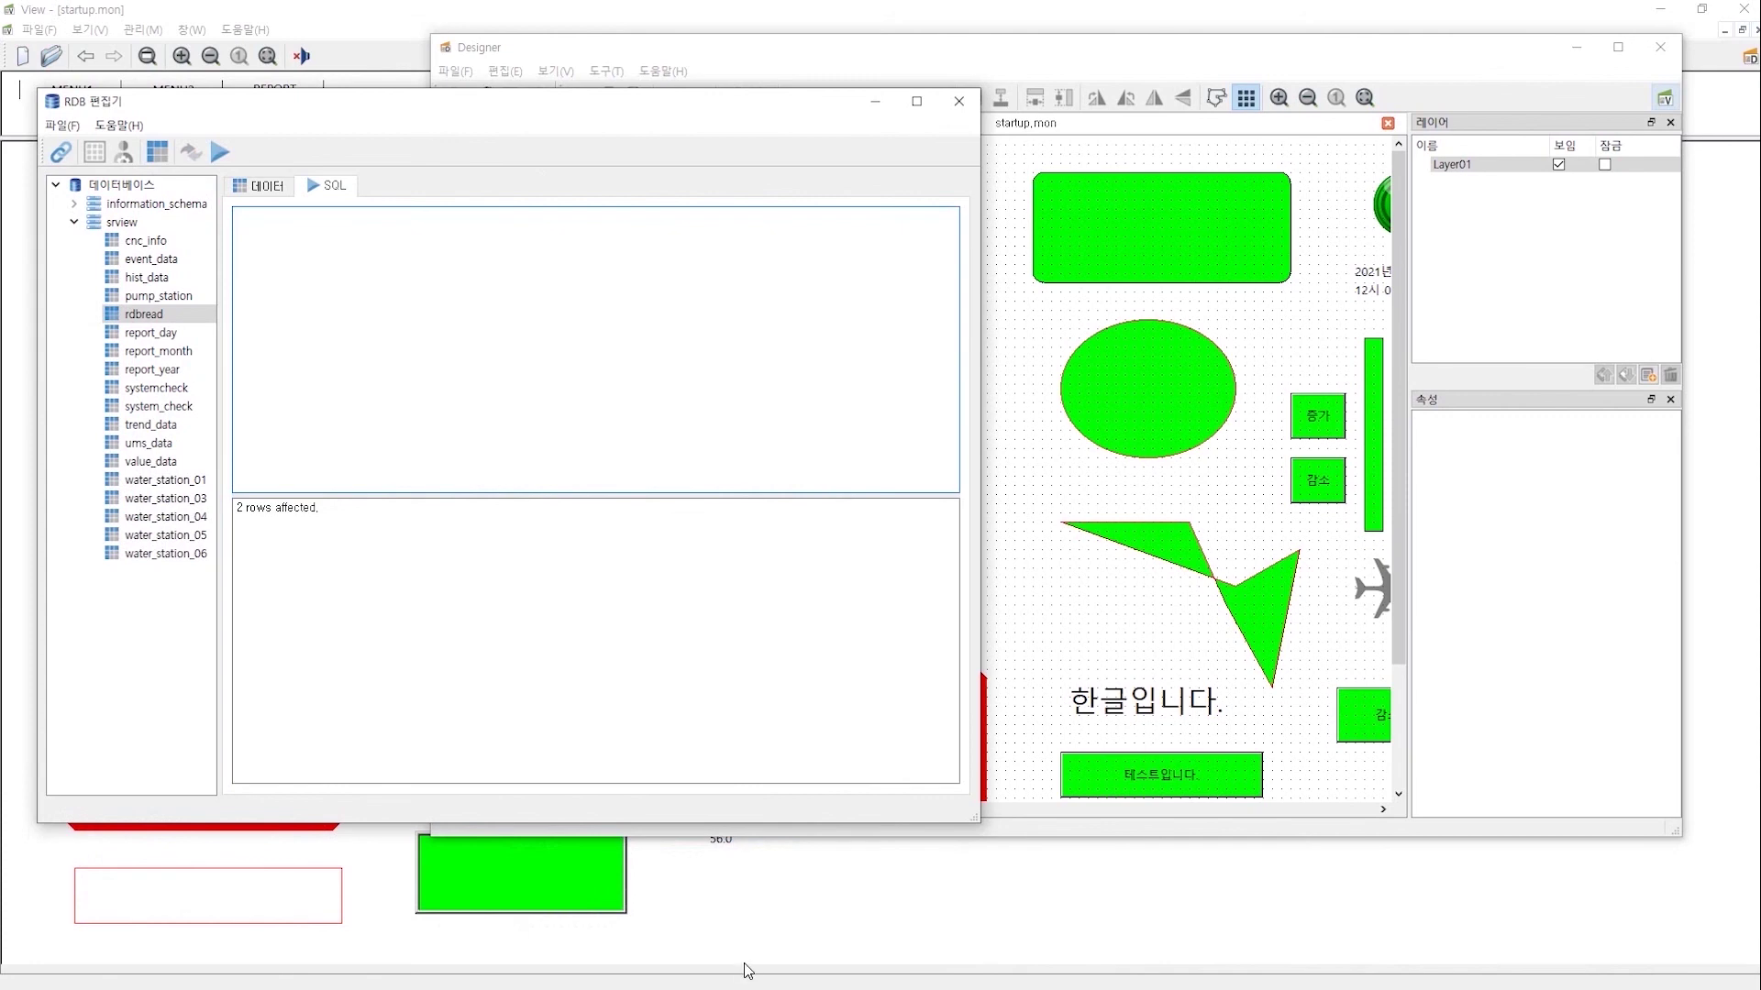
- Paste the UPDATE statement from InsertMariaDB.txt, run it, and show rdbread's rows with VAI0001 at 5
key("super")
left_click(734, 975)
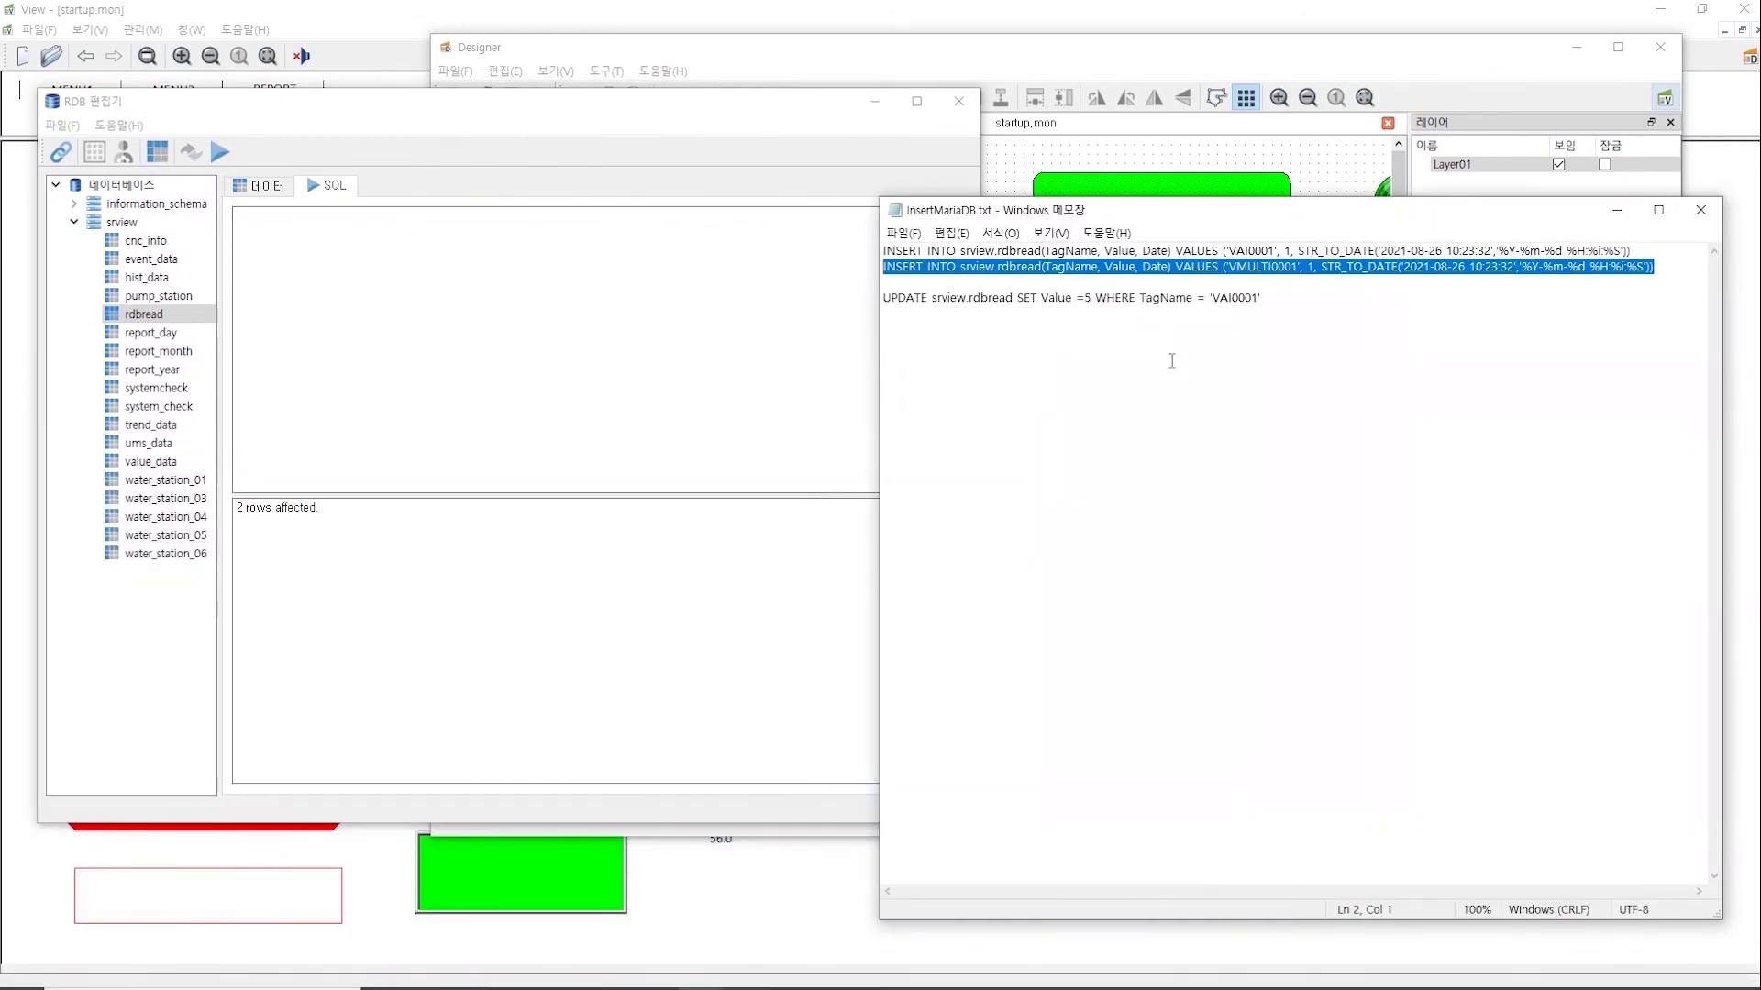
left_click_drag(1336, 298, 843, 295)
key("ctrl+c")
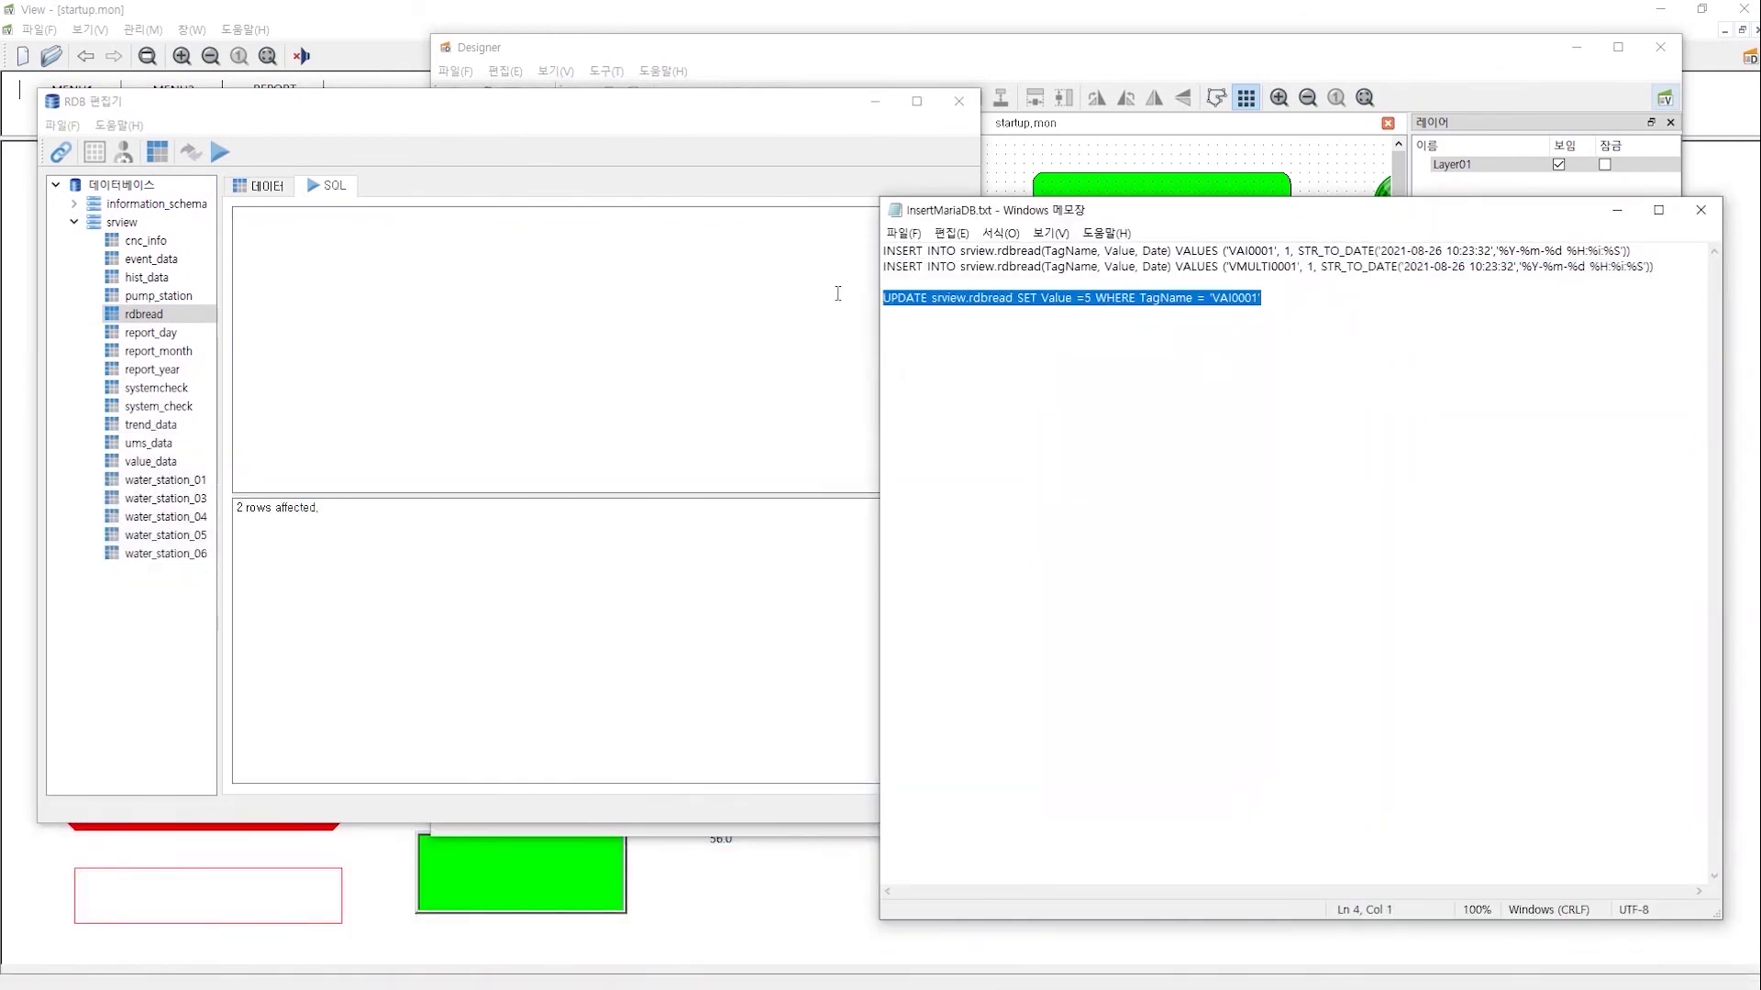
left_click(484, 257)
key("ctrl+v")
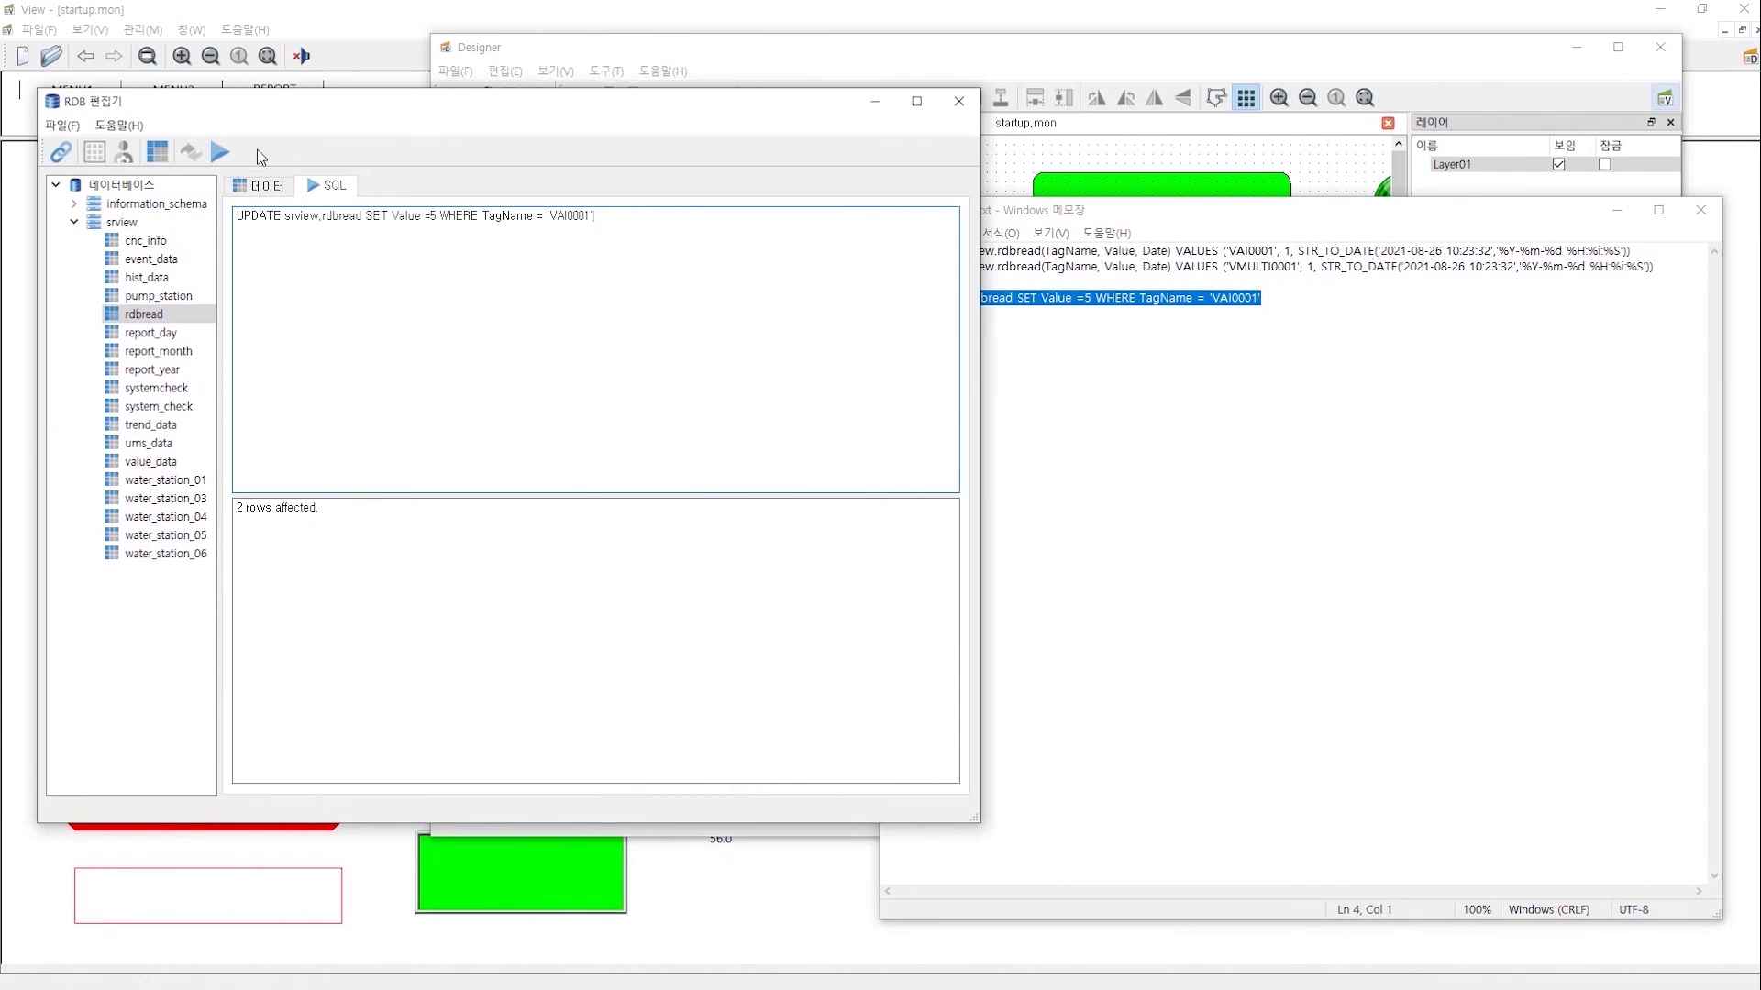
left_click(220, 151)
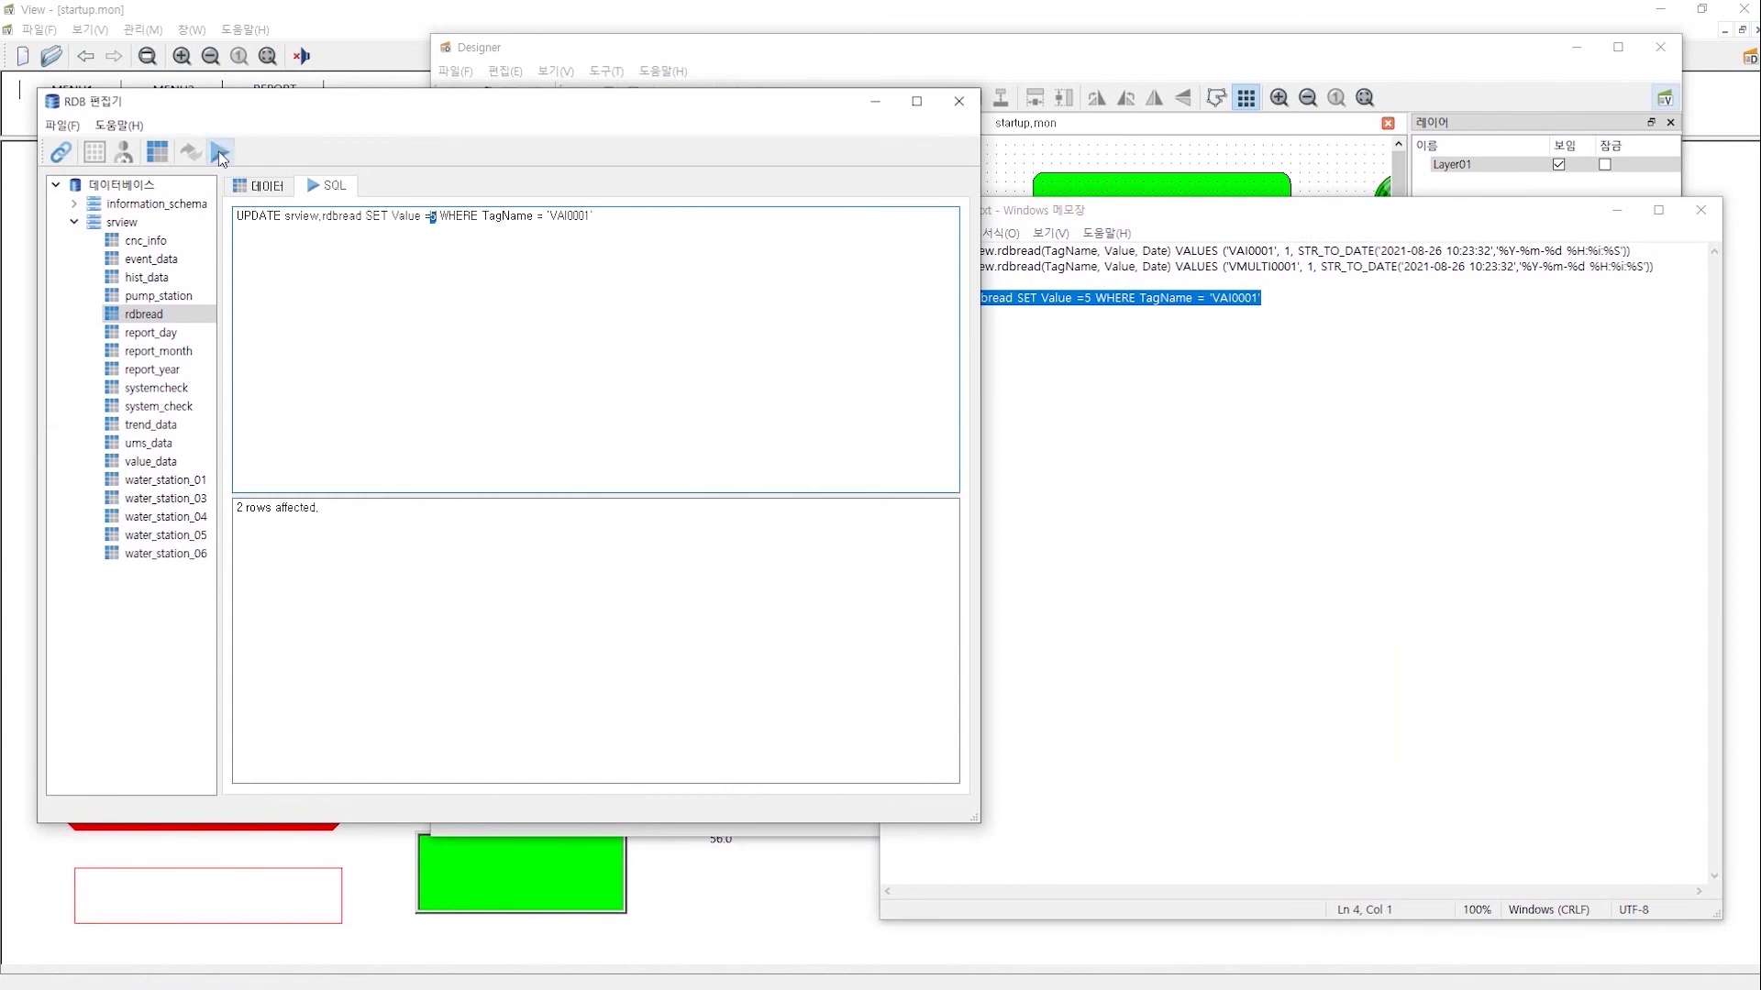
left_click(151, 314)
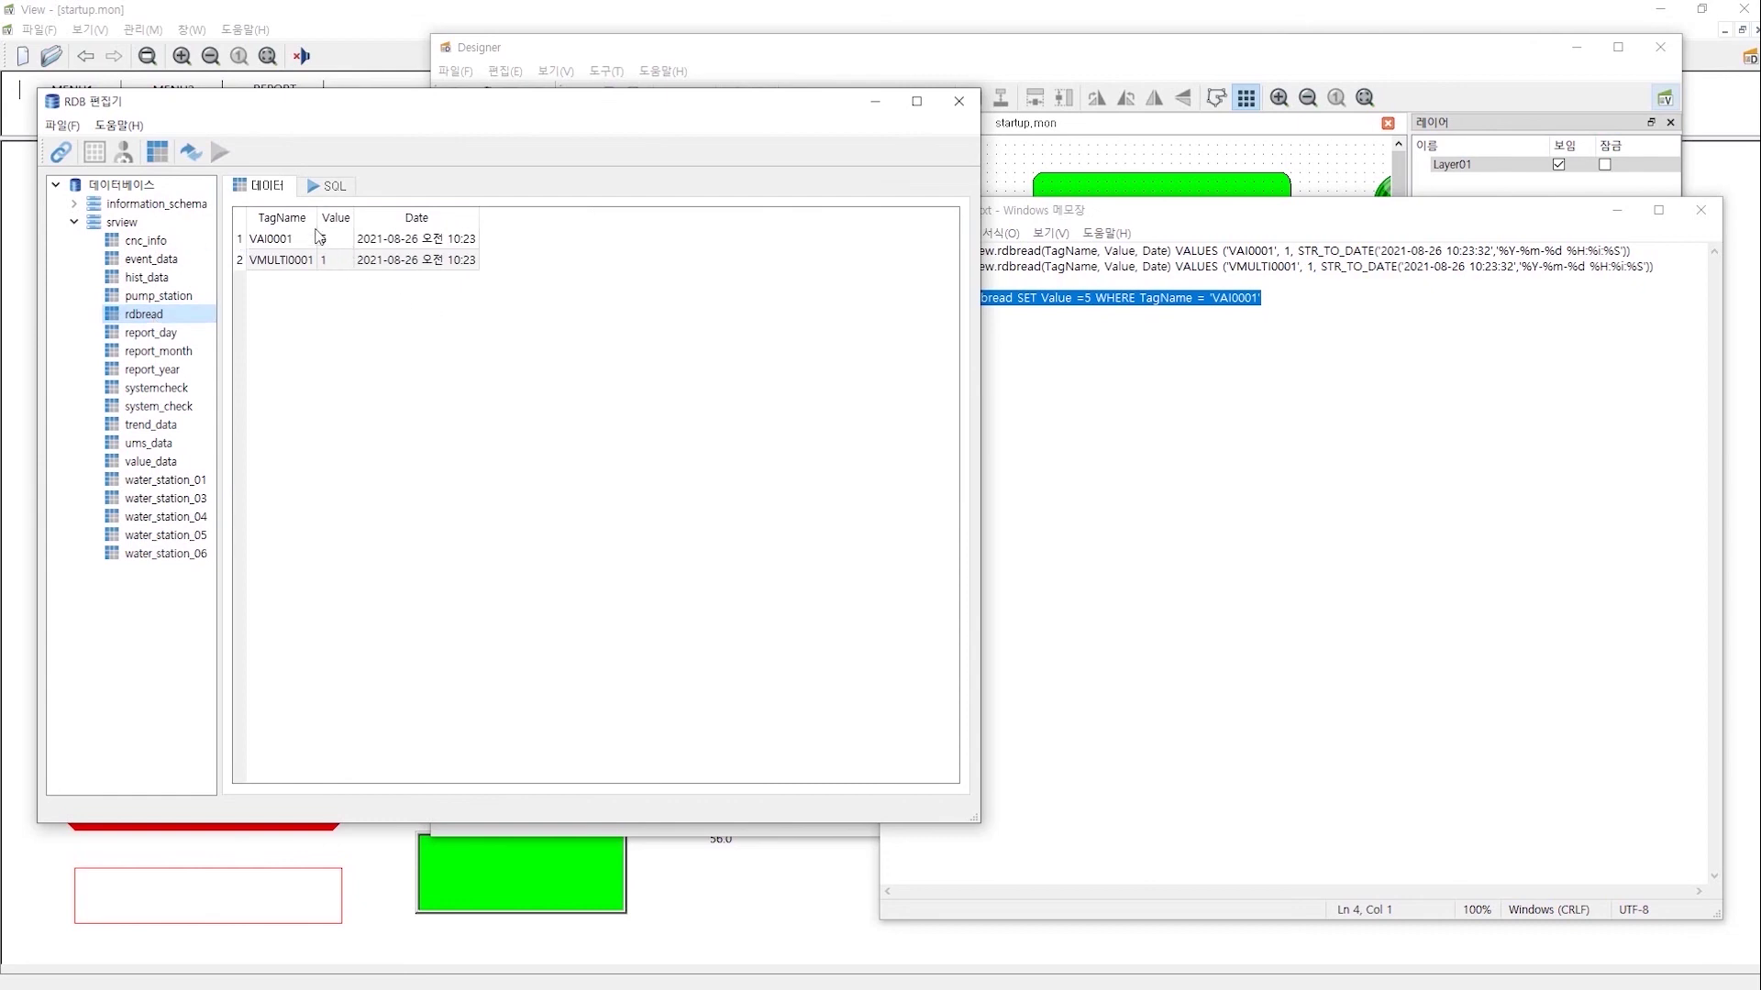
key("super")
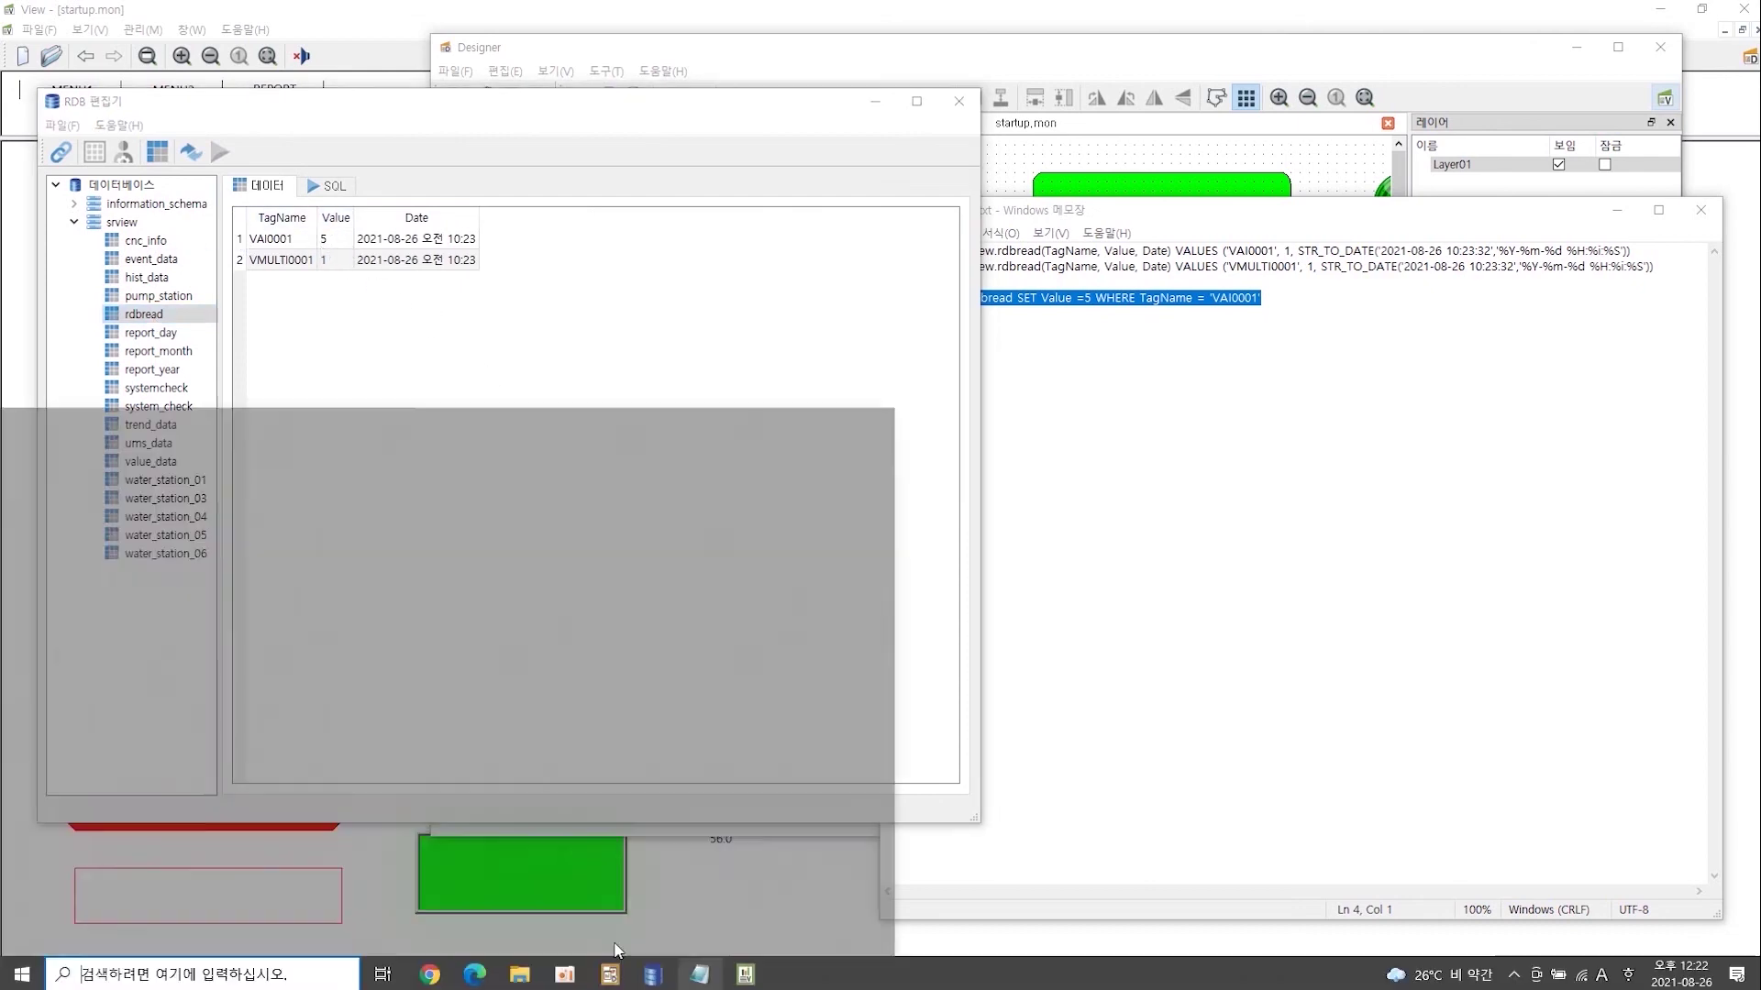
- Reopen Designer's RDB query list to confirm TEST is listed, then close it
left_click(610, 973)
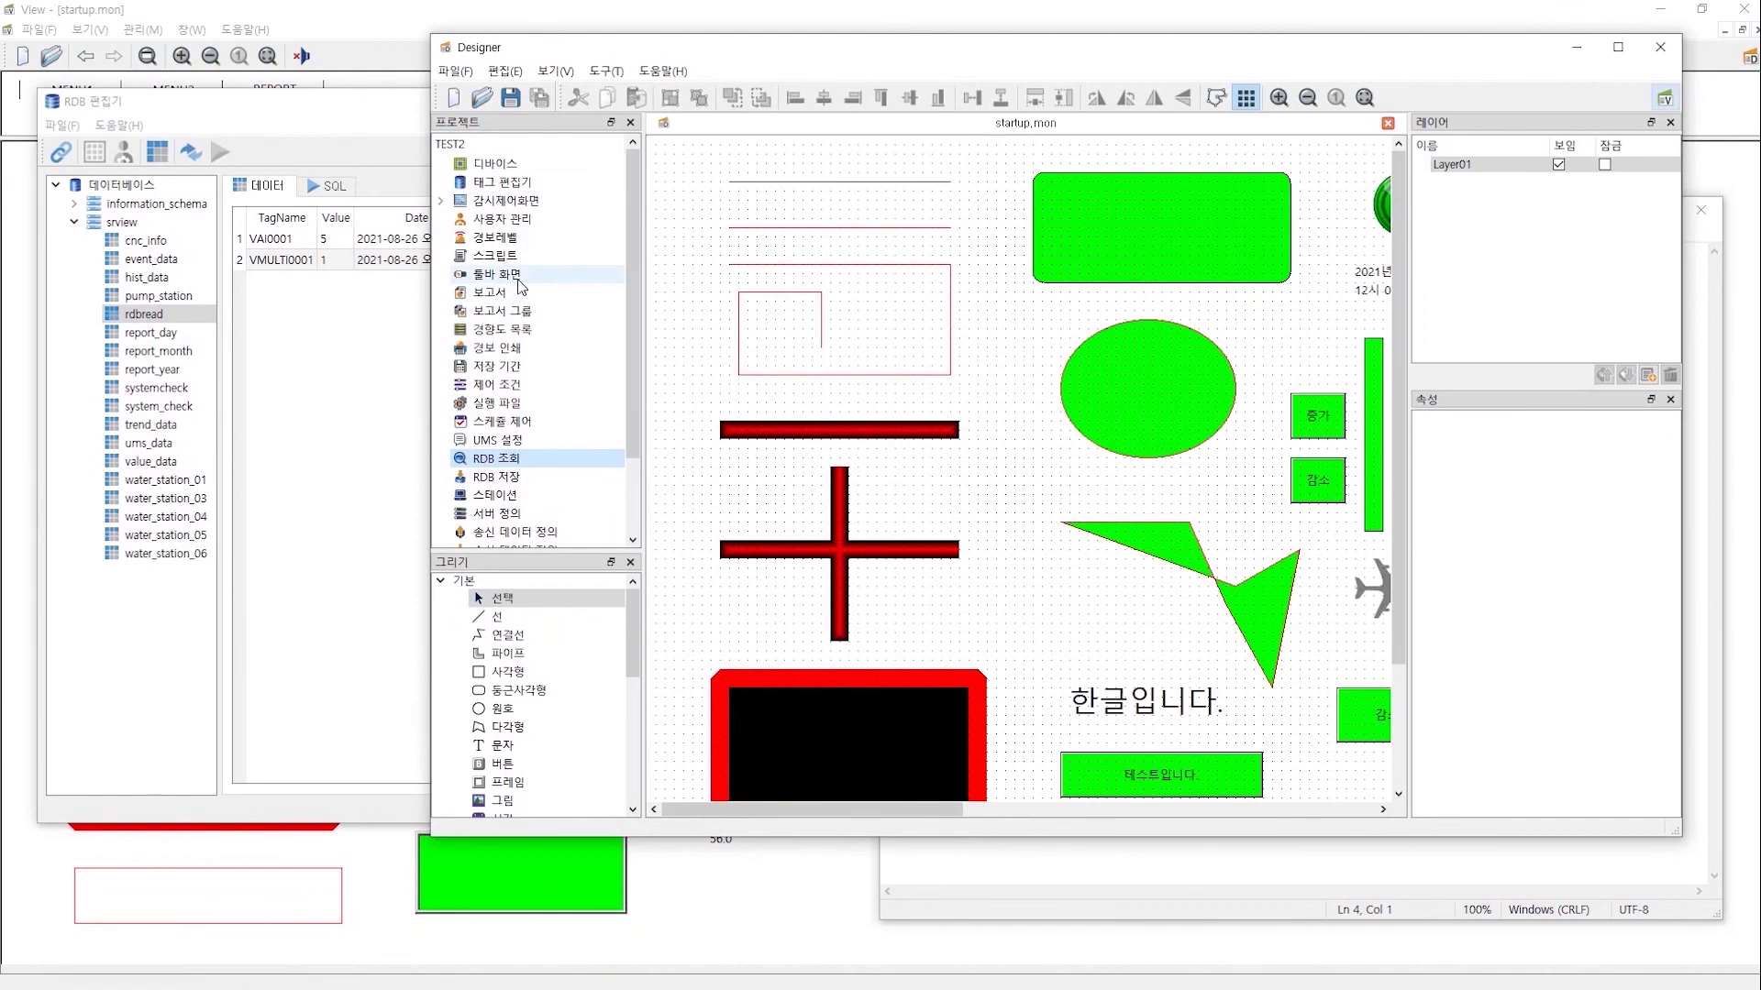
double_click(501, 459)
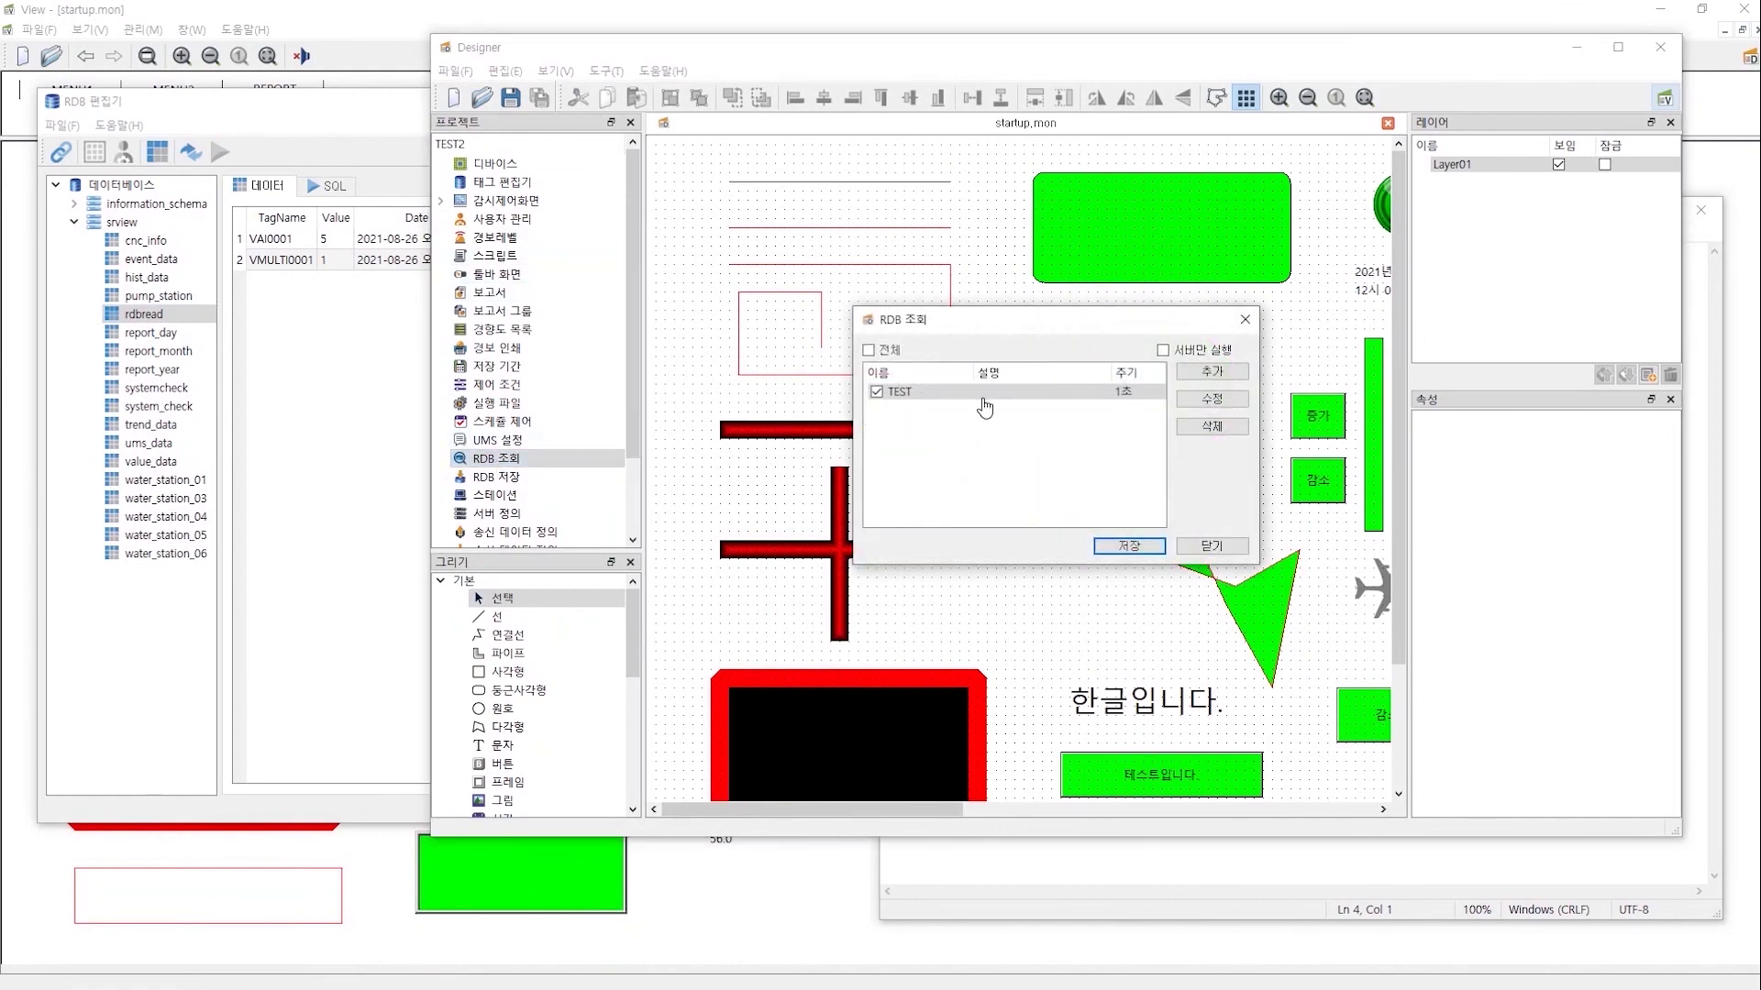
key("Escape")
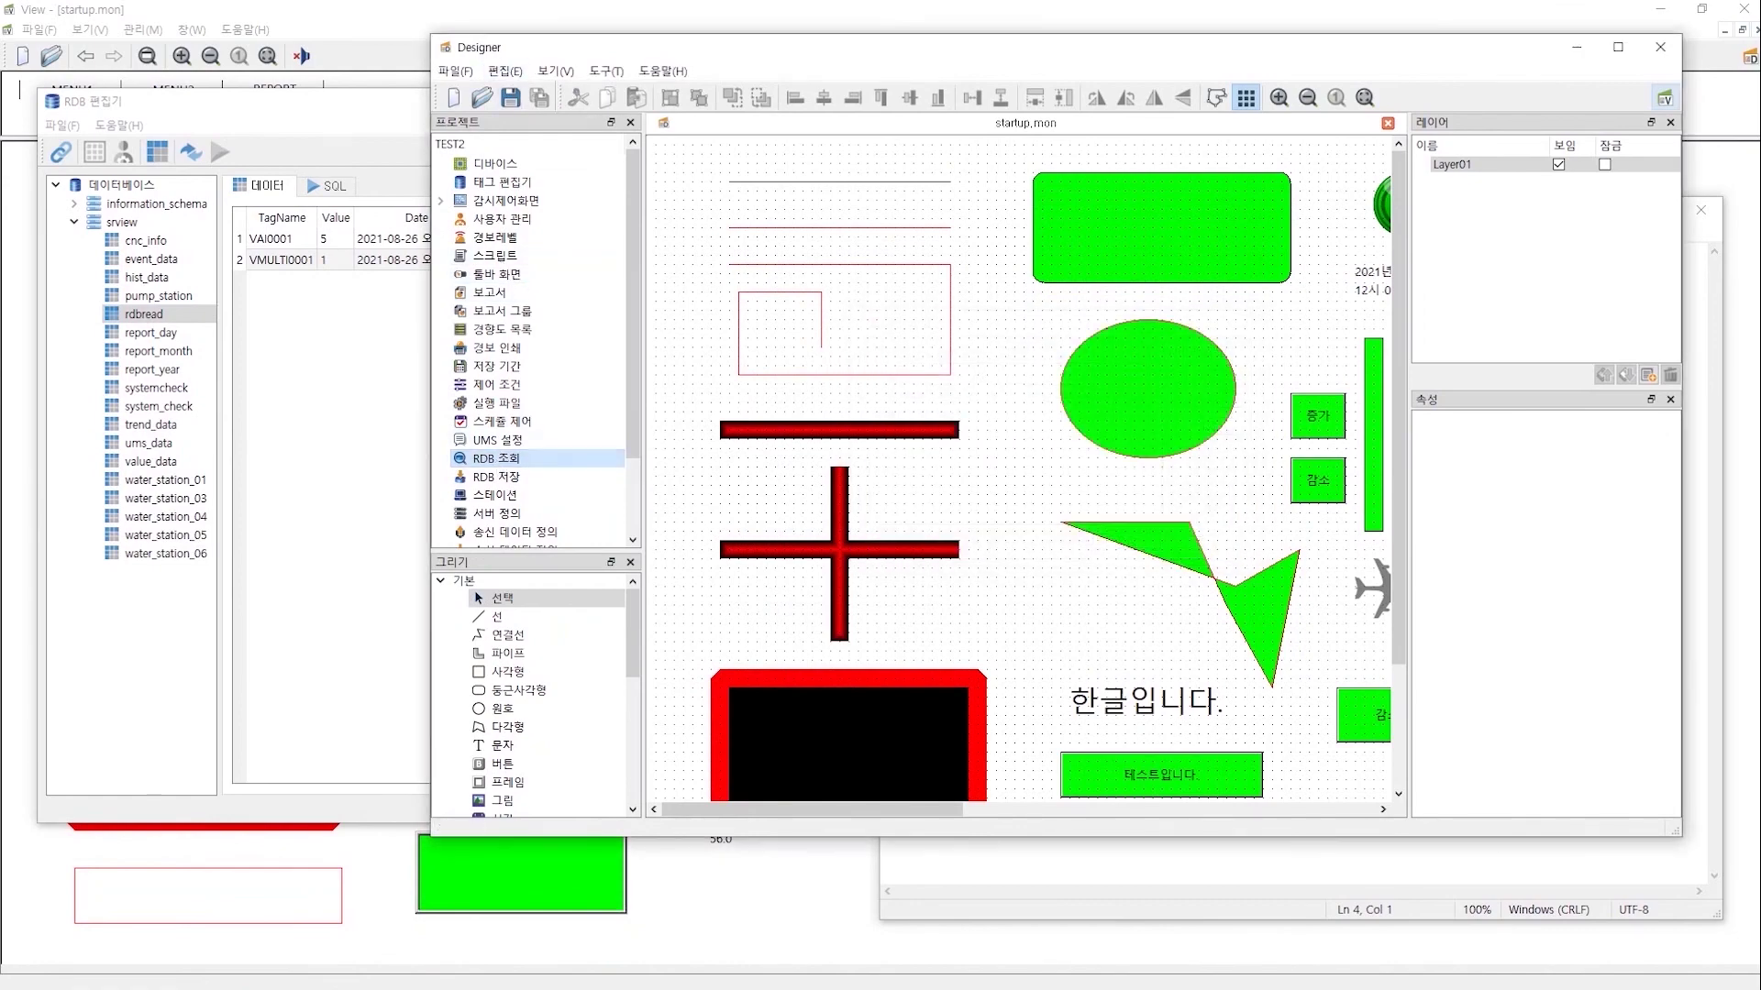
key("super")
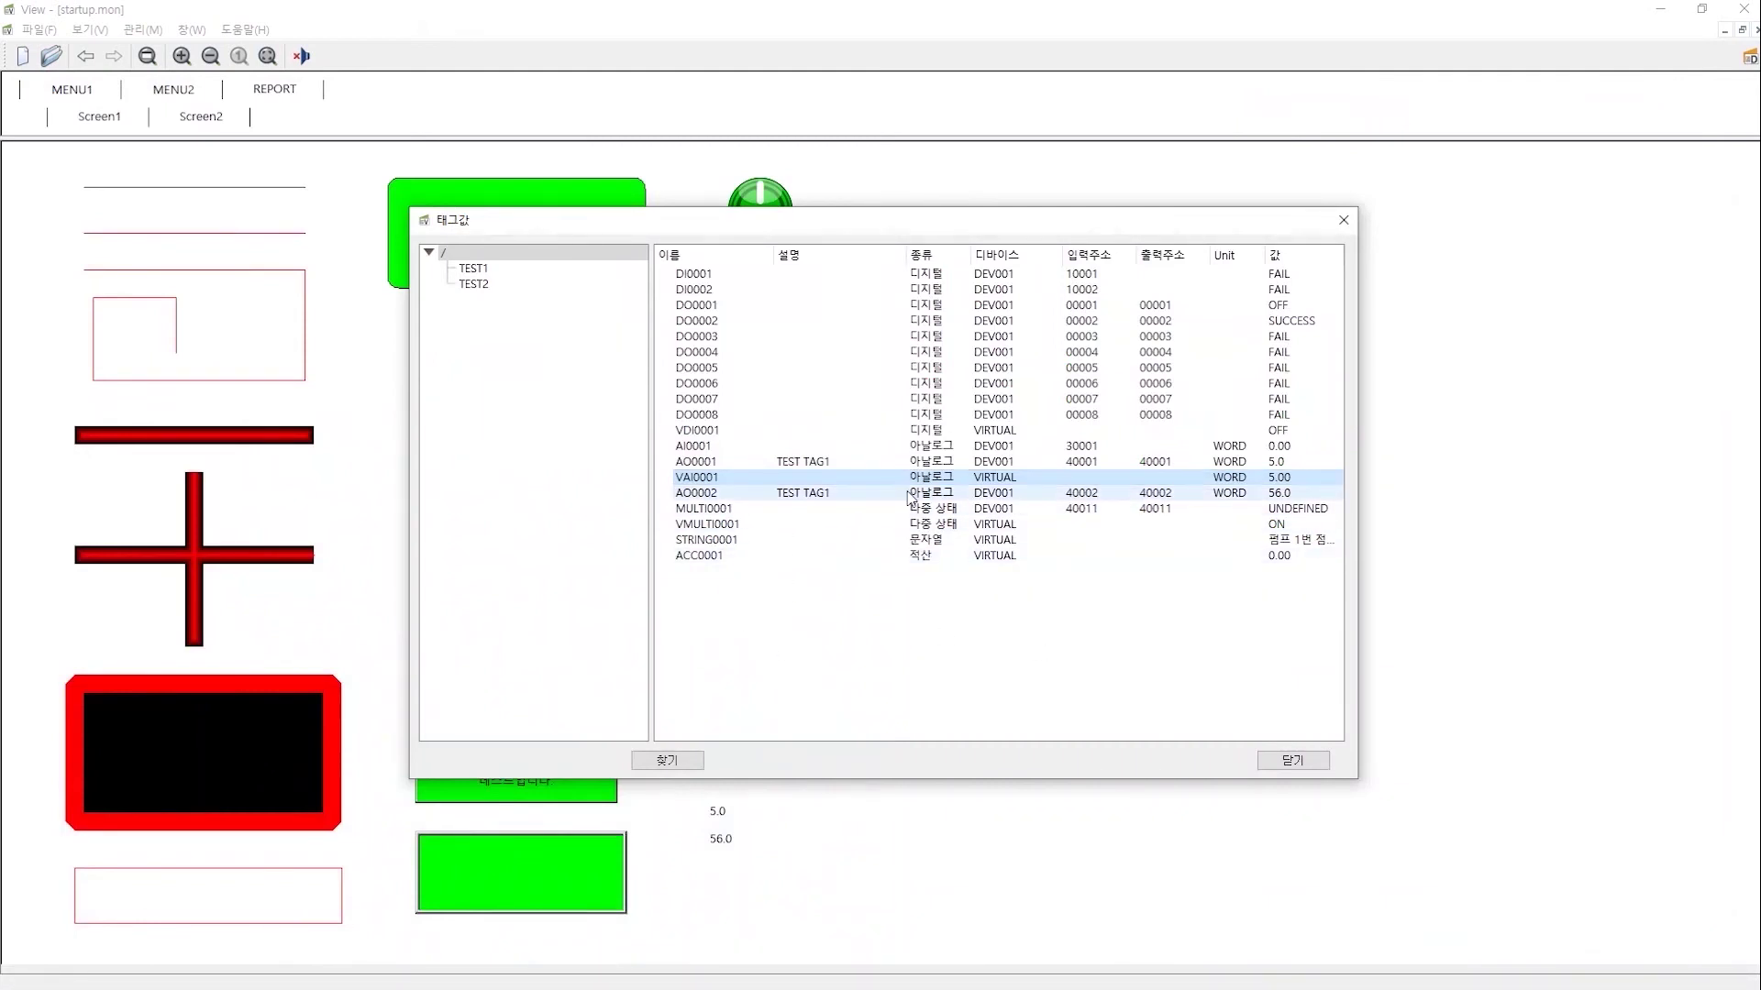
- Open View's task management list and select the DataSave task
key("alt+m")
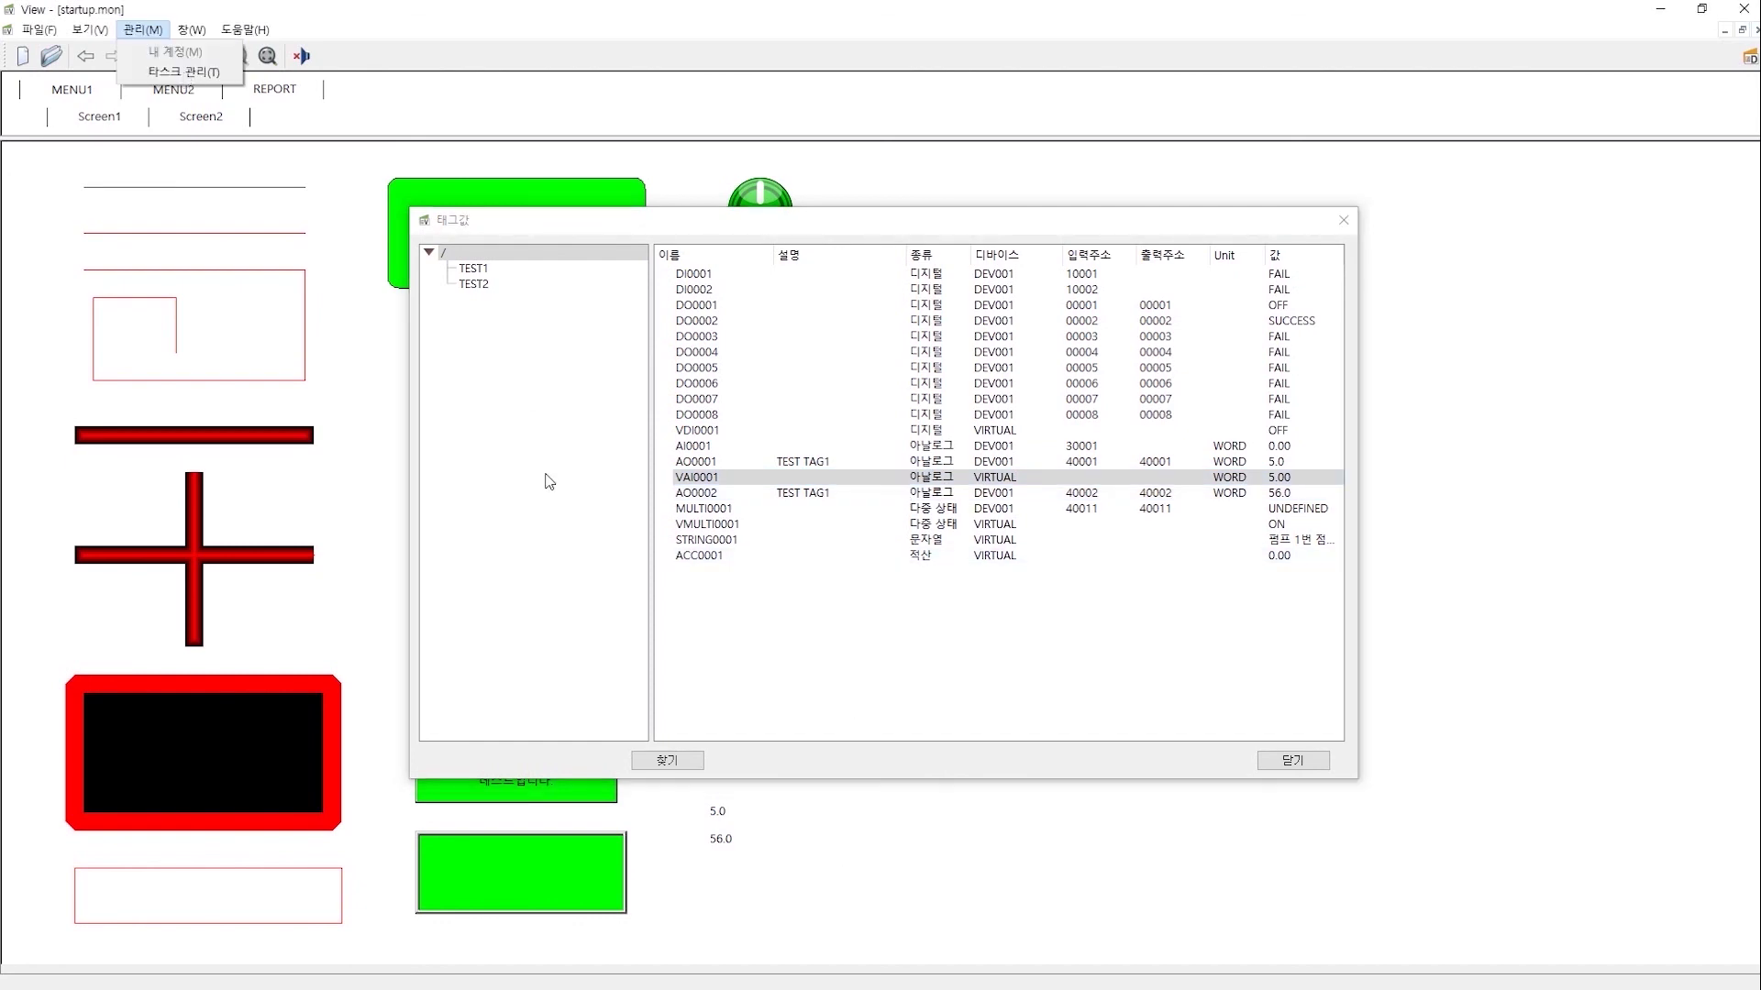
key("super")
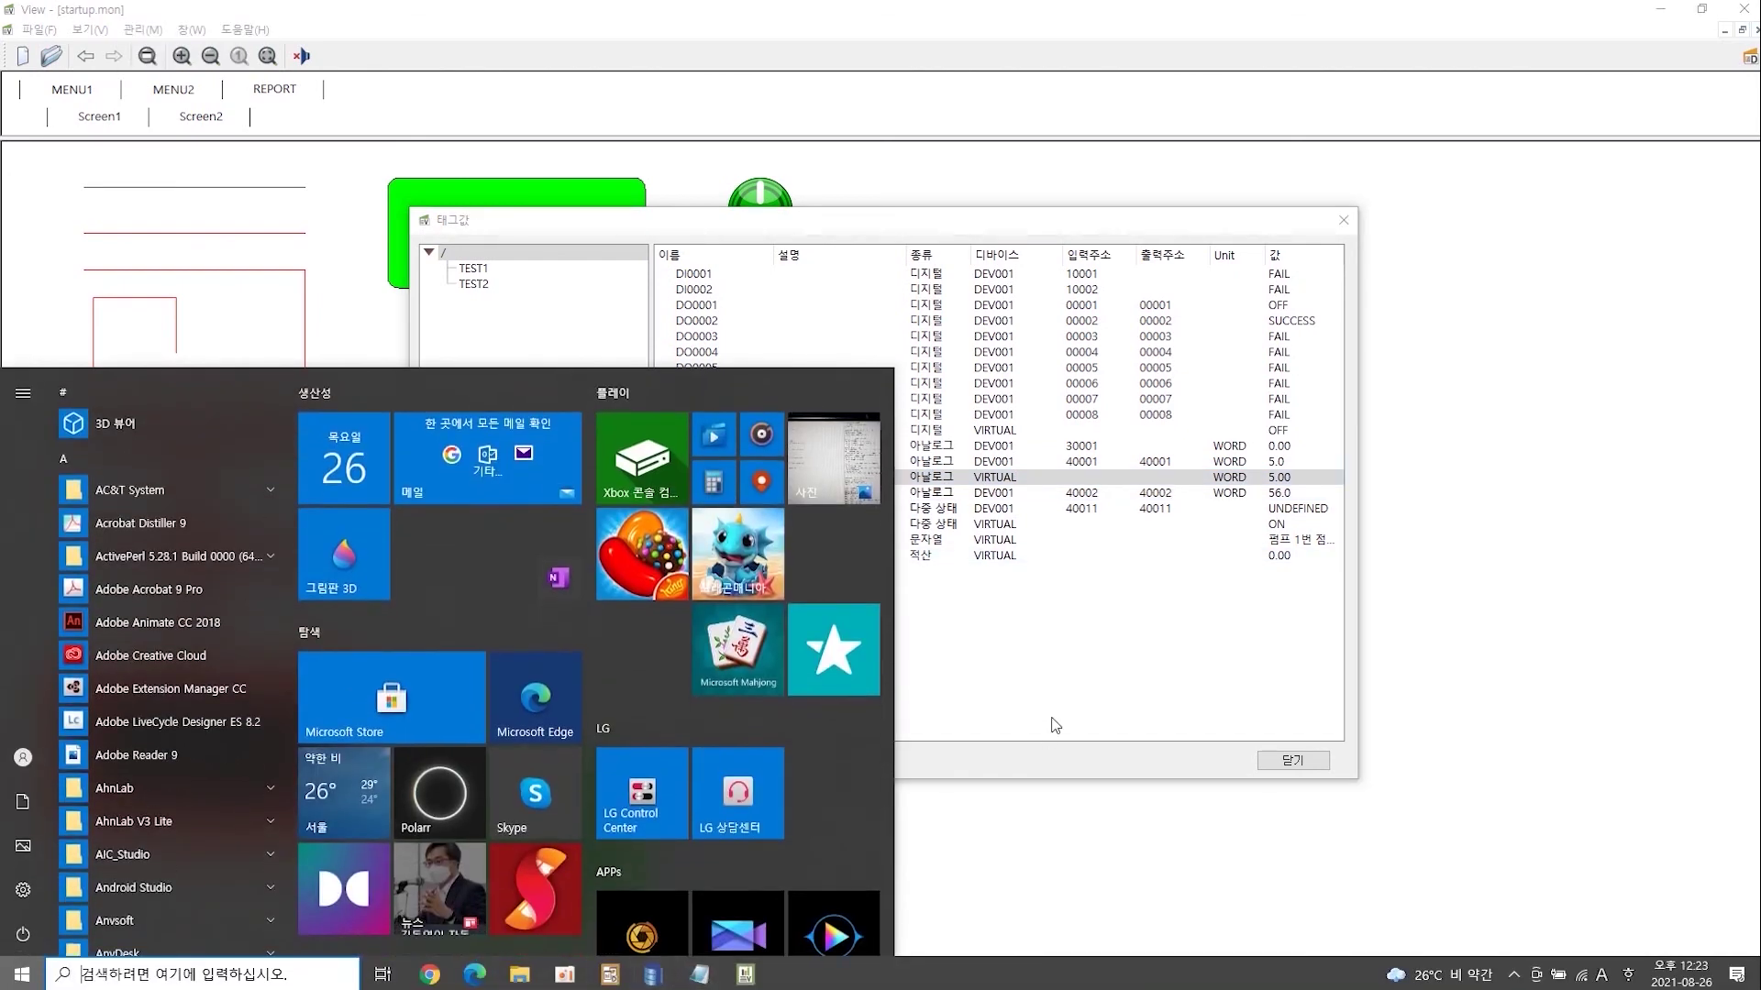
left_click(1055, 702)
left_click(142, 29)
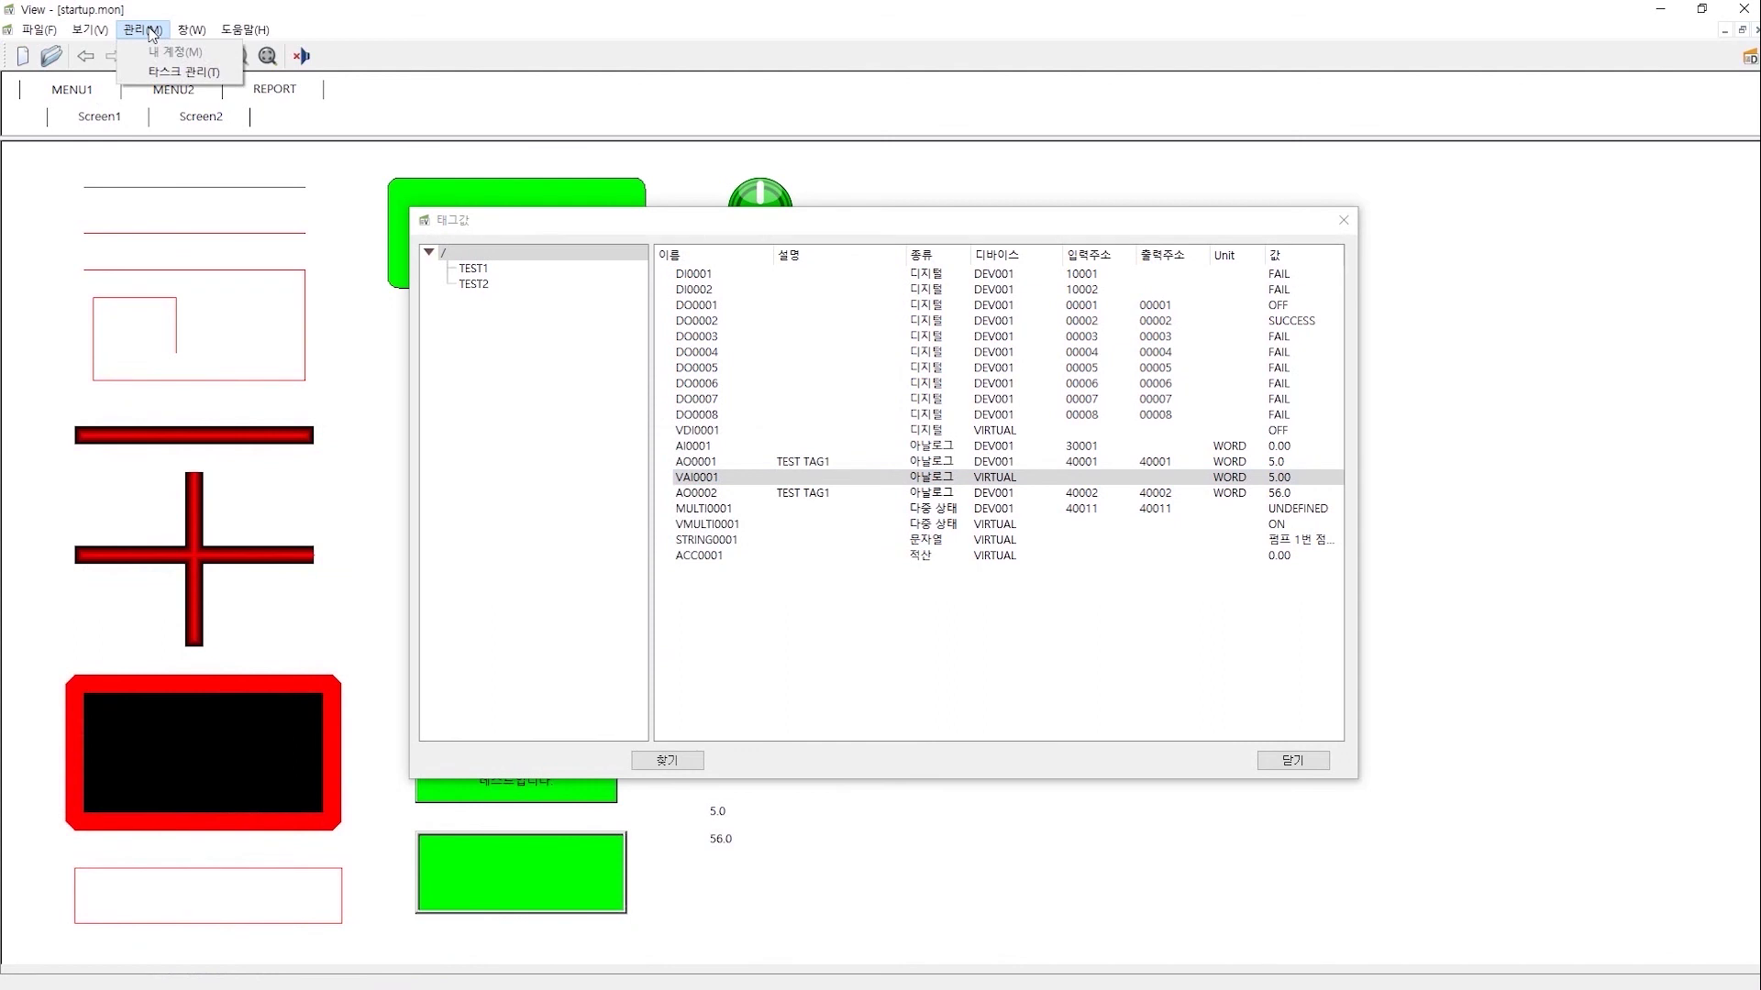
left_click(184, 71)
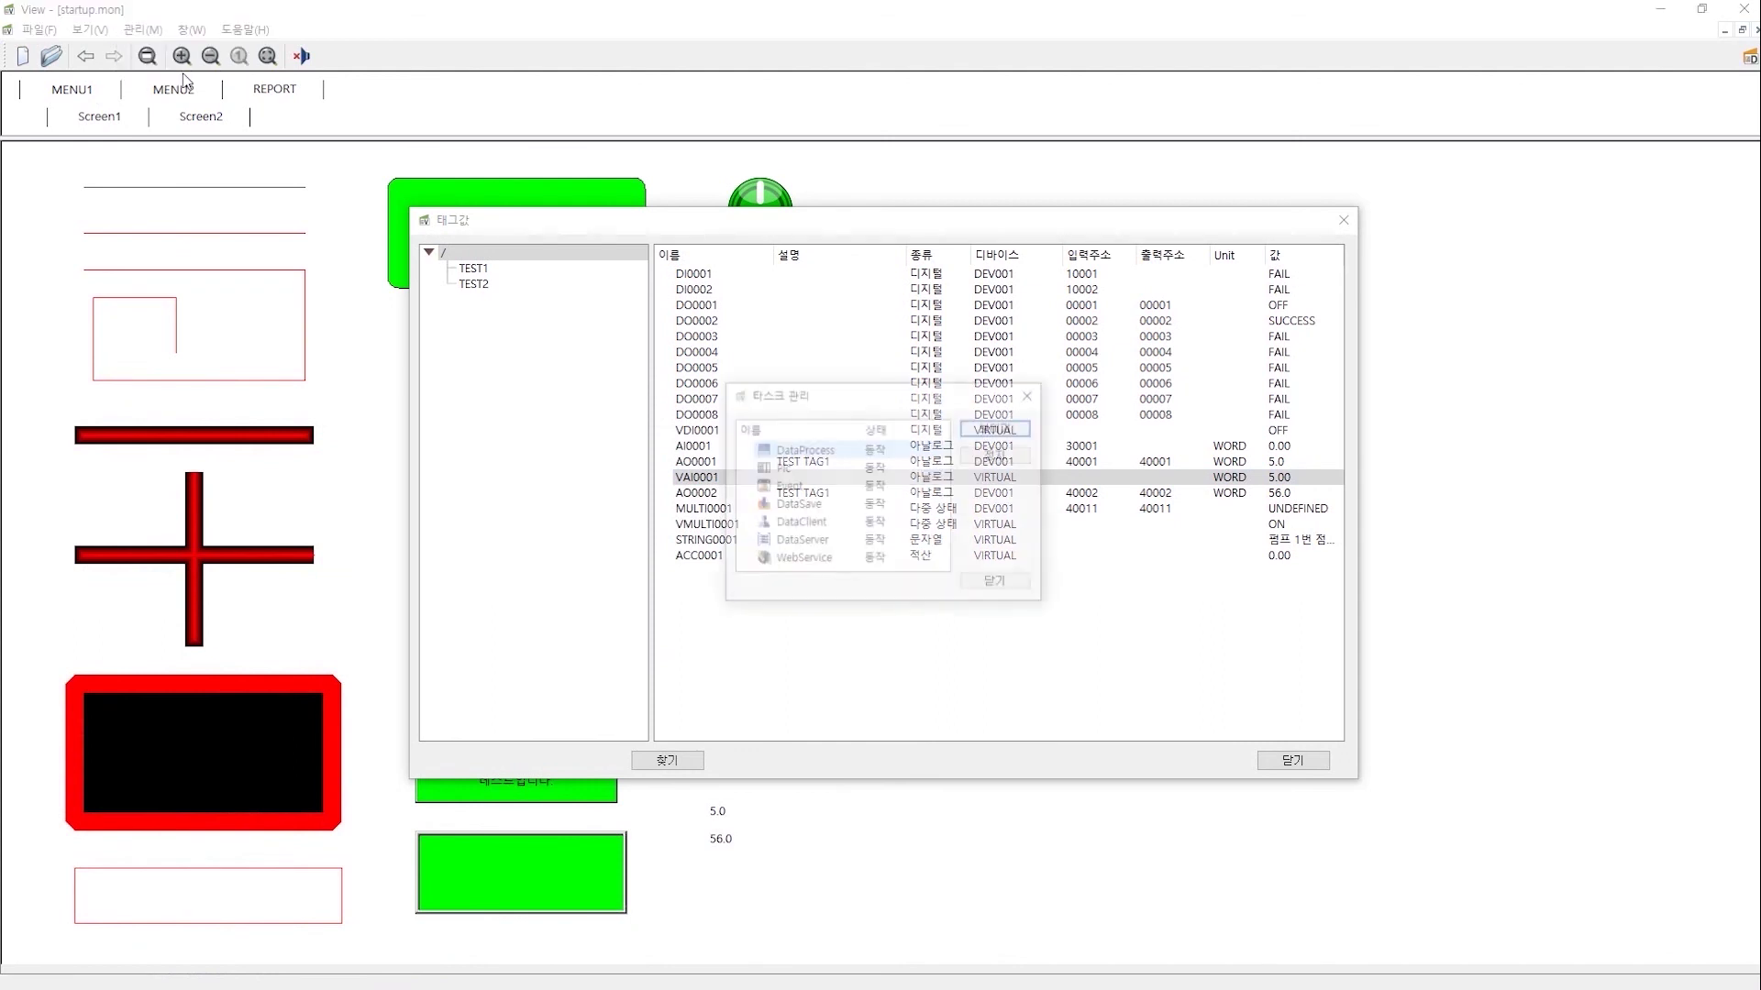
left_click(816, 510)
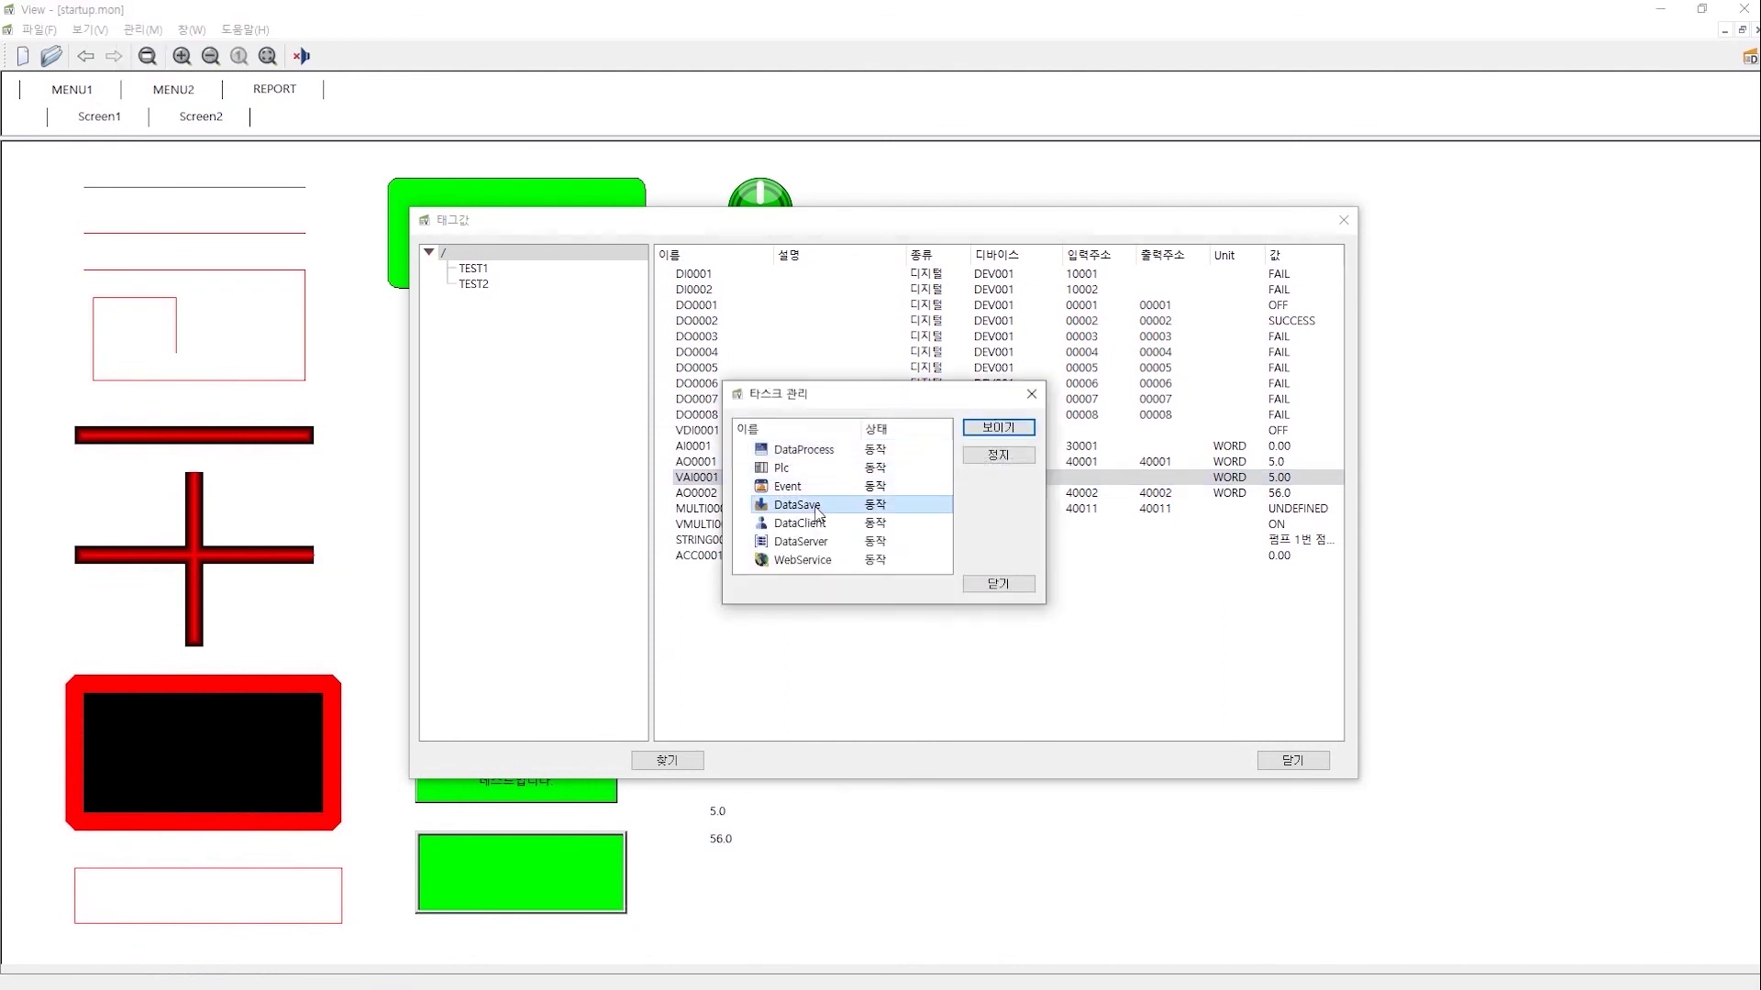
- Open the DataSave debug log showing VAI0001 5.00 and VMULTI0001 1.00, and copy its text
left_click(997, 429)
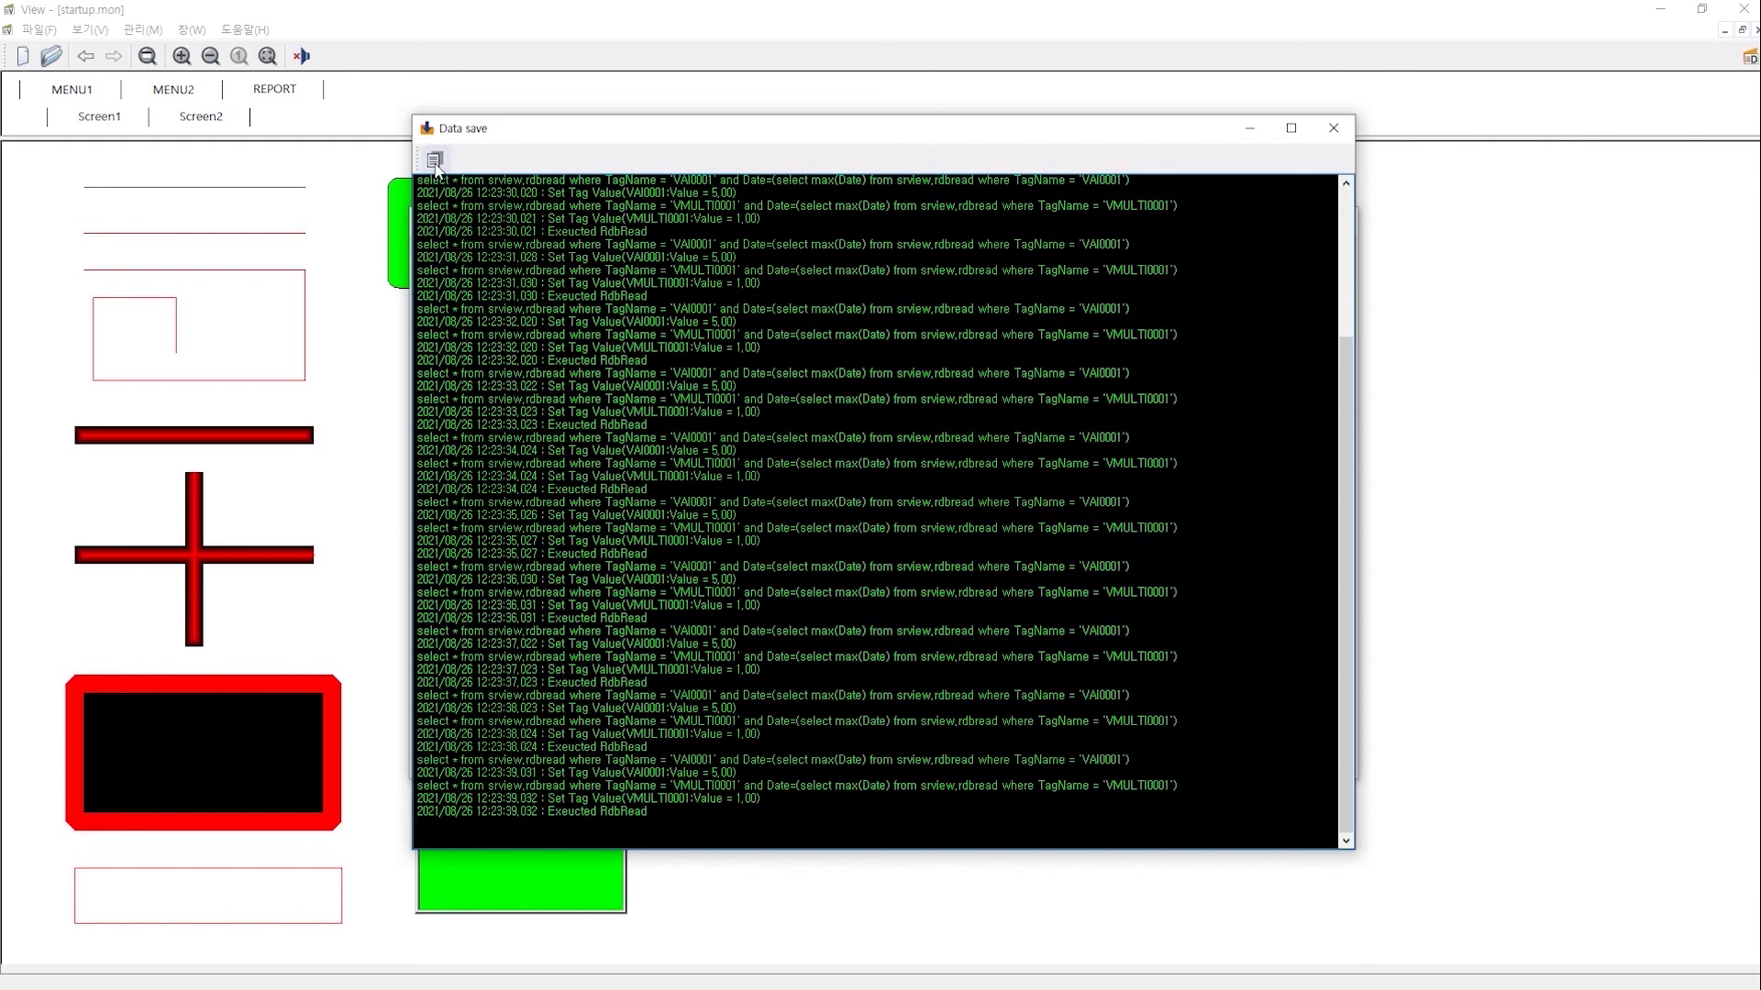
left_click(436, 164)
- Paste the Data save log into a new Notepad note and select the VMULTI0001 SELECT query line
key("super")
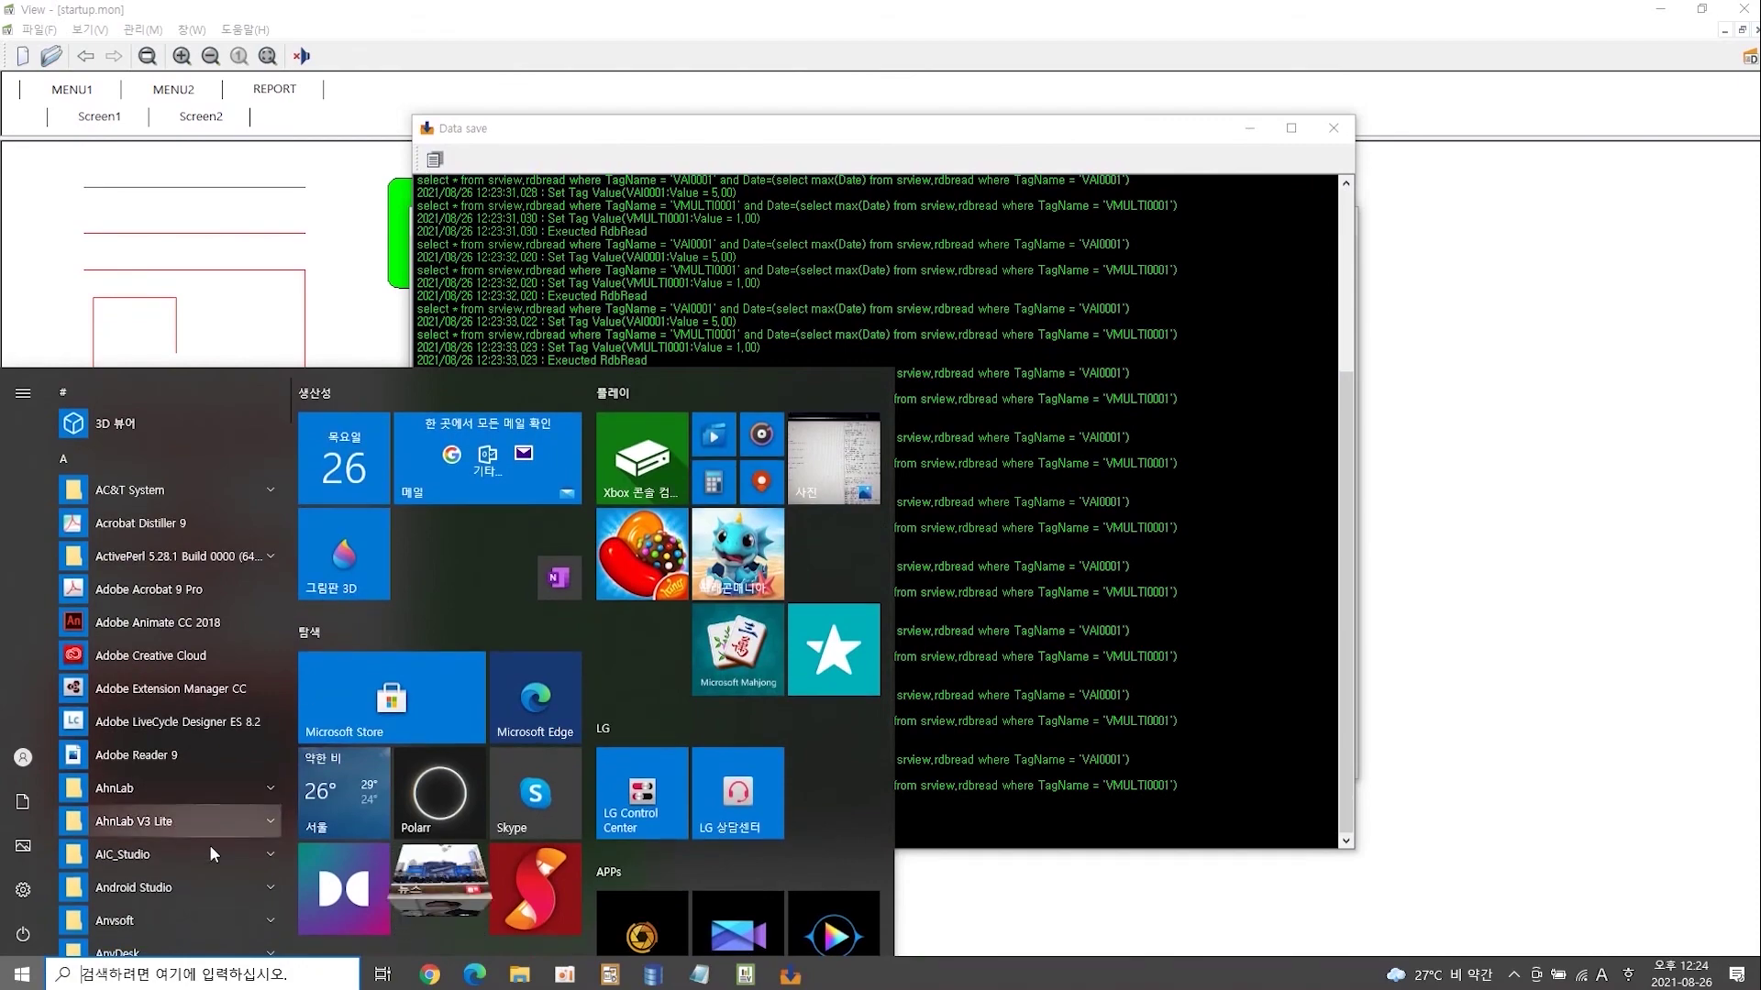
type("not")
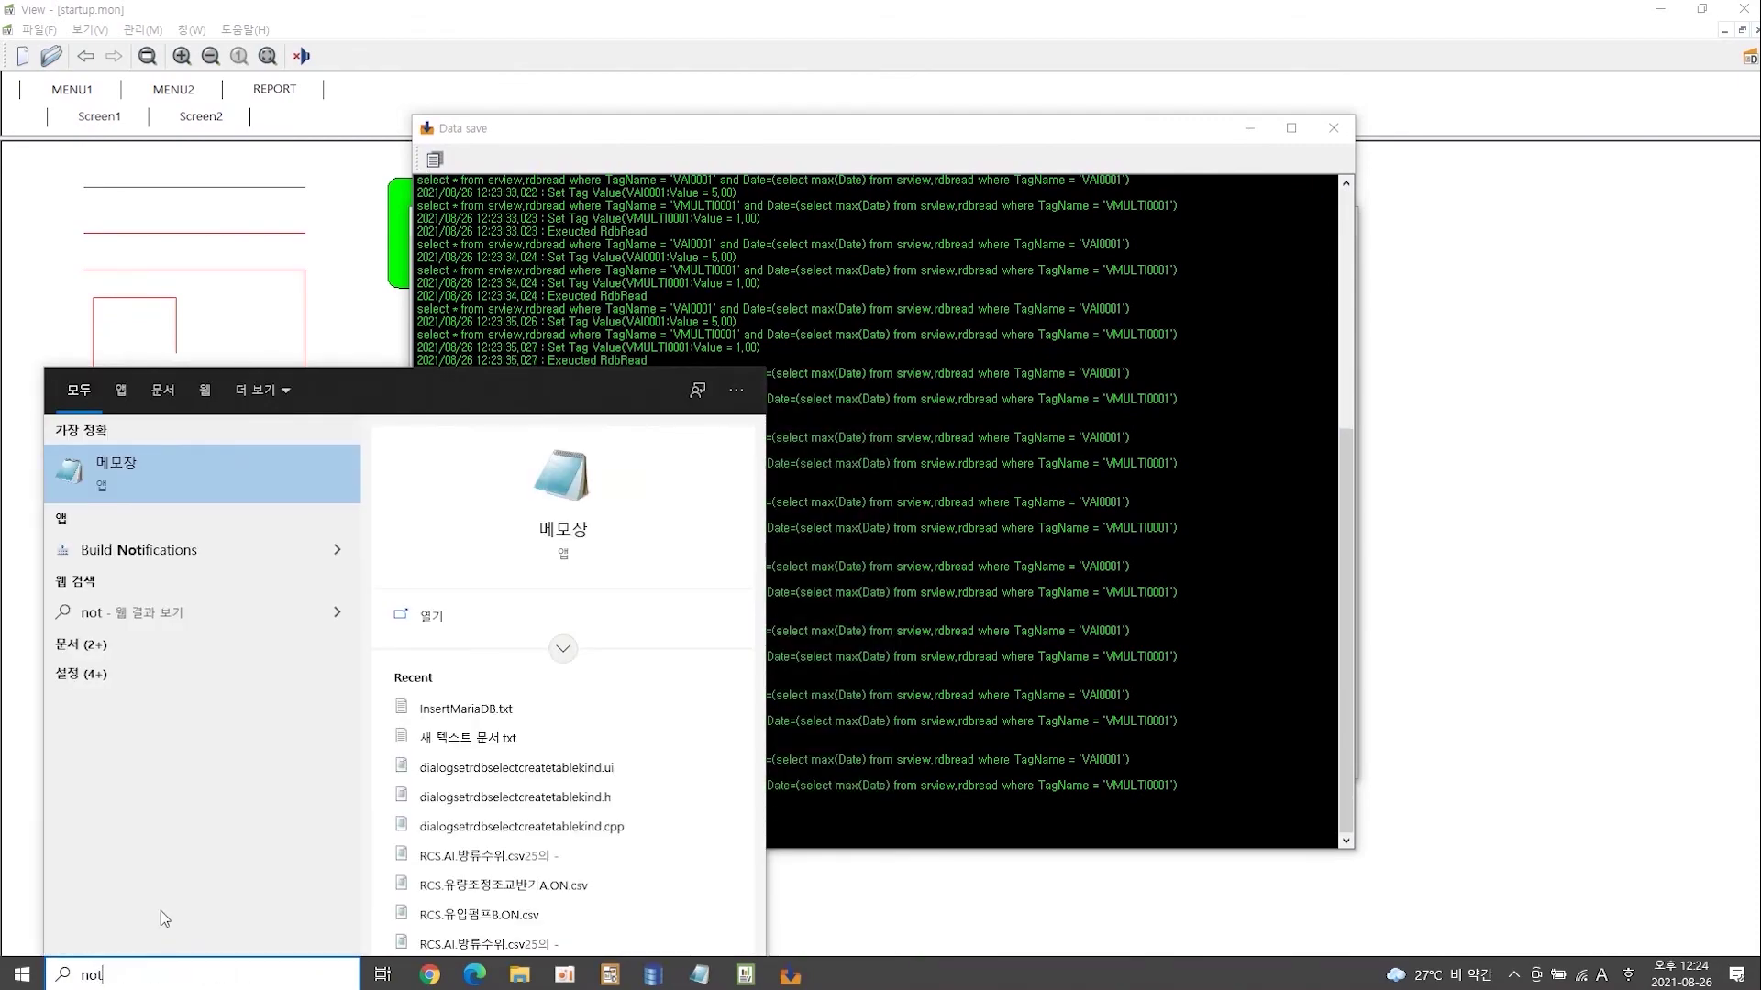
type("epad")
key("Return")
key("ctrl+v")
left_click_drag(424, 807, 1231, 809)
key("ctrl+c")
key("super")
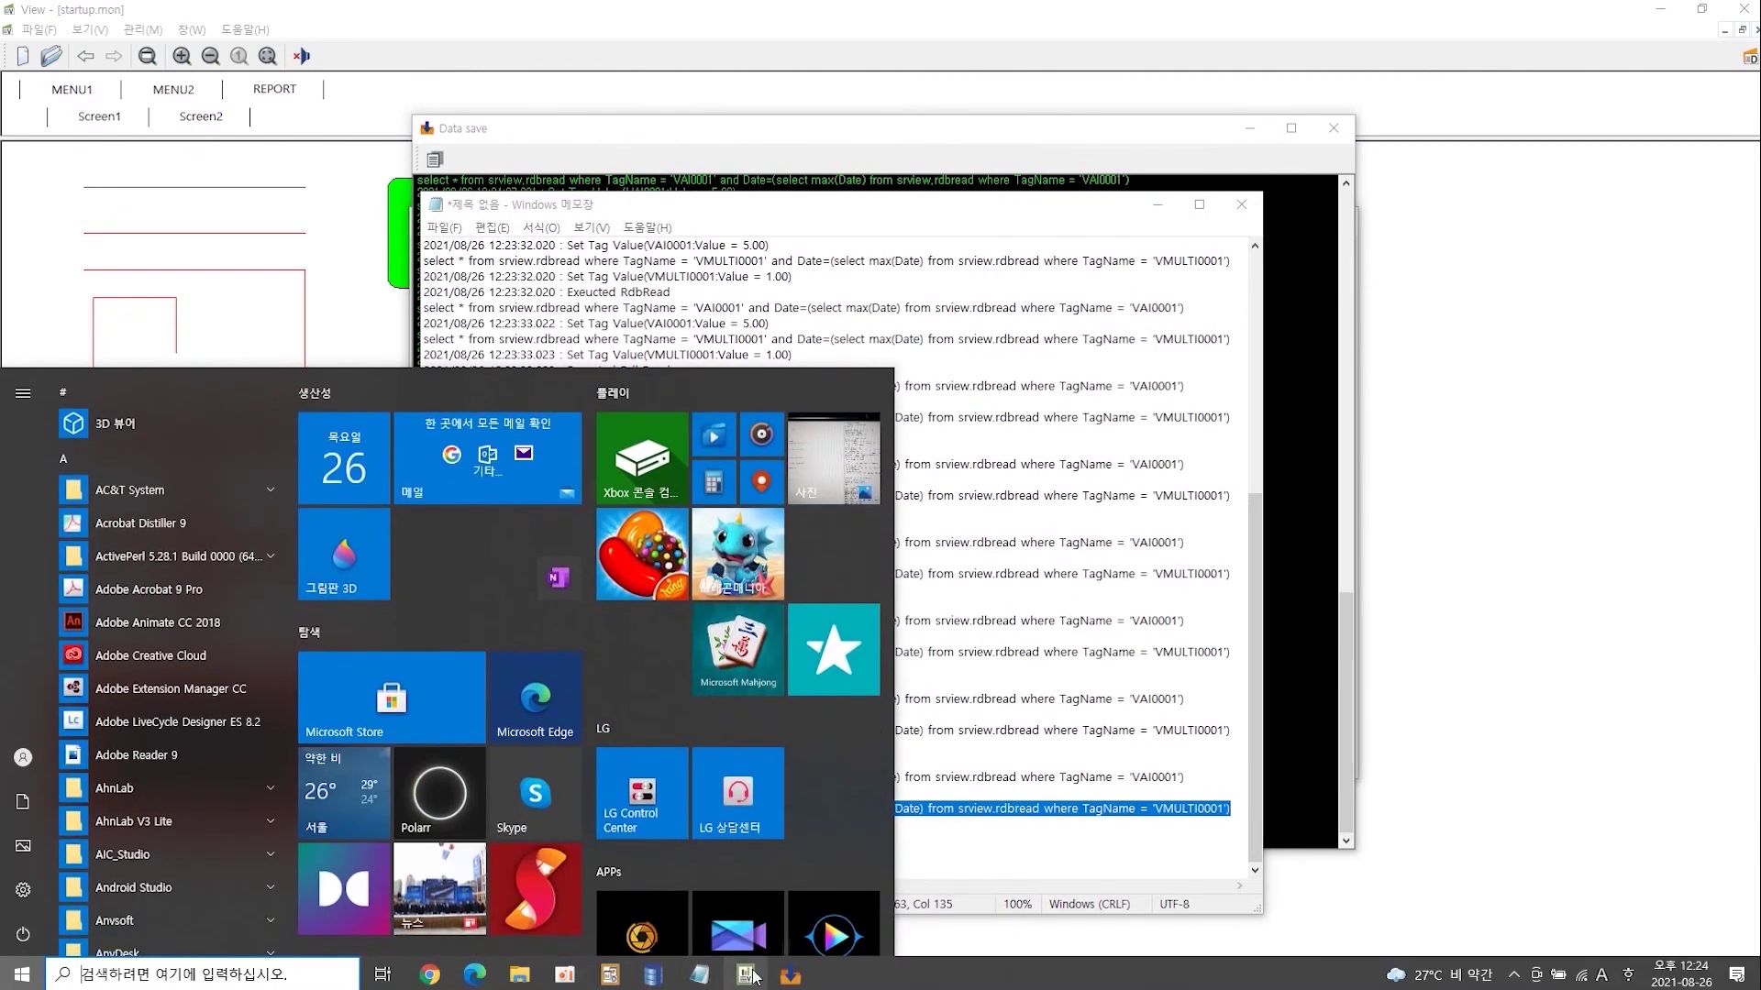
left_click(747, 980)
key("super")
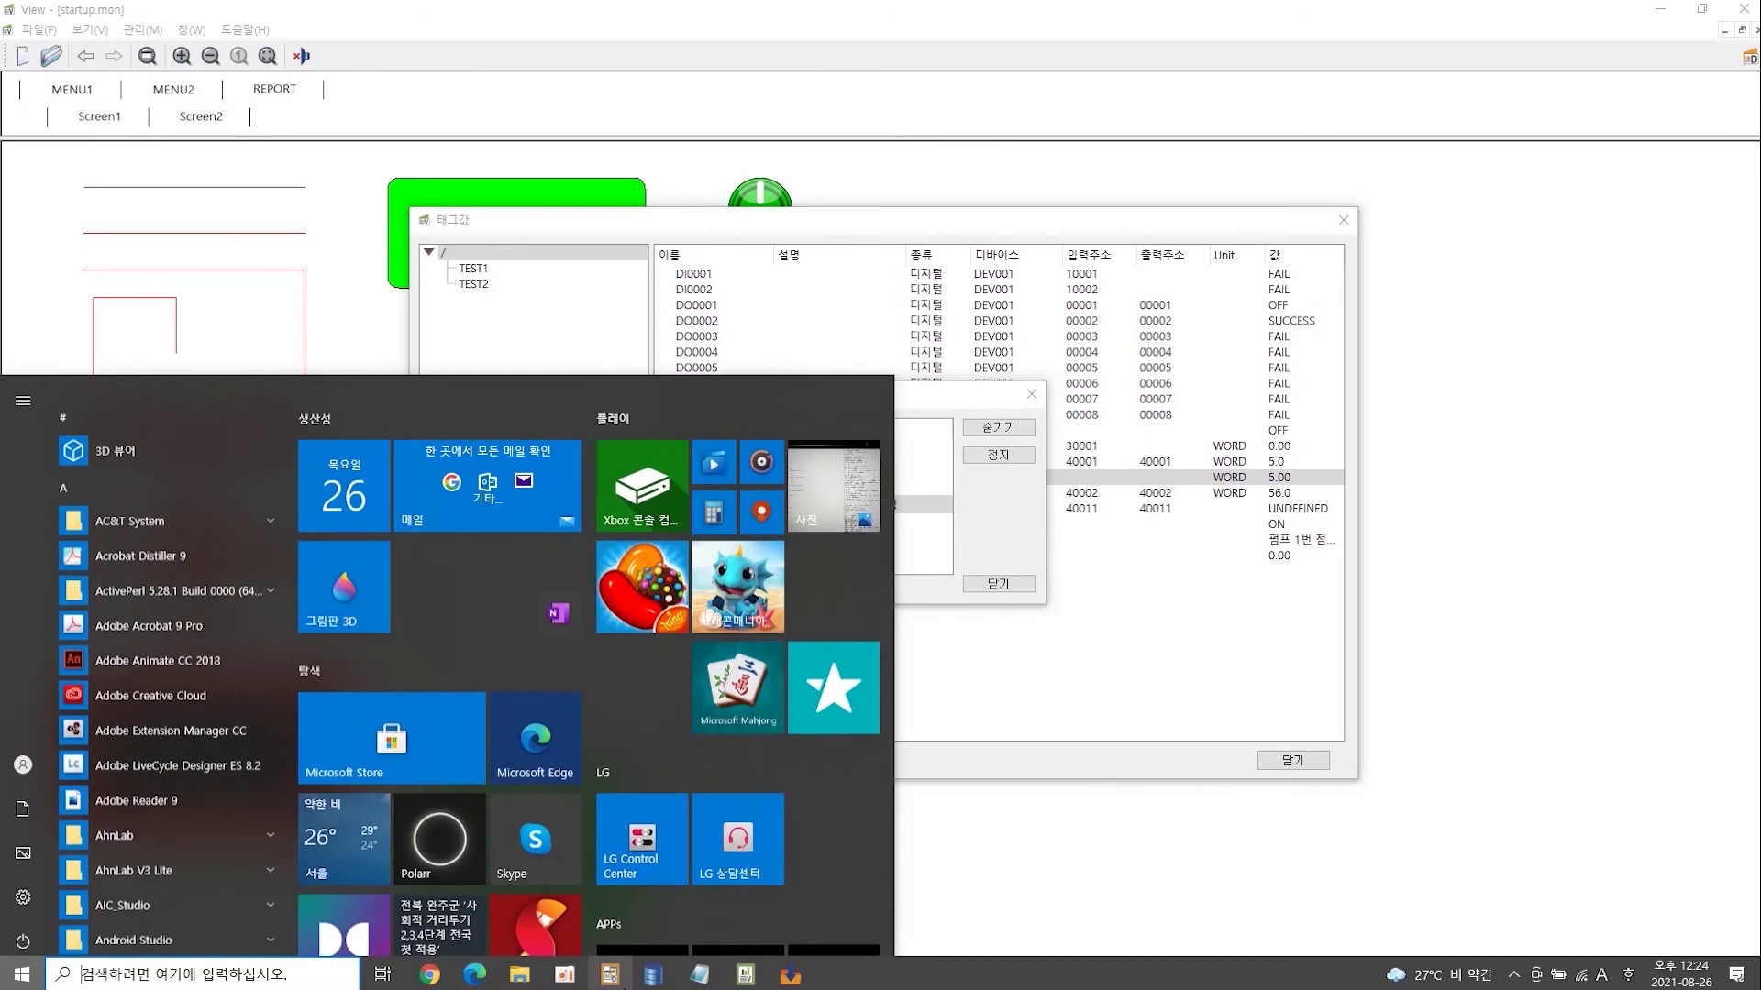
- Replace the UPDATE query with the copied VMULTI0001 SELECT and run it, returning Value 1
left_click(631, 984)
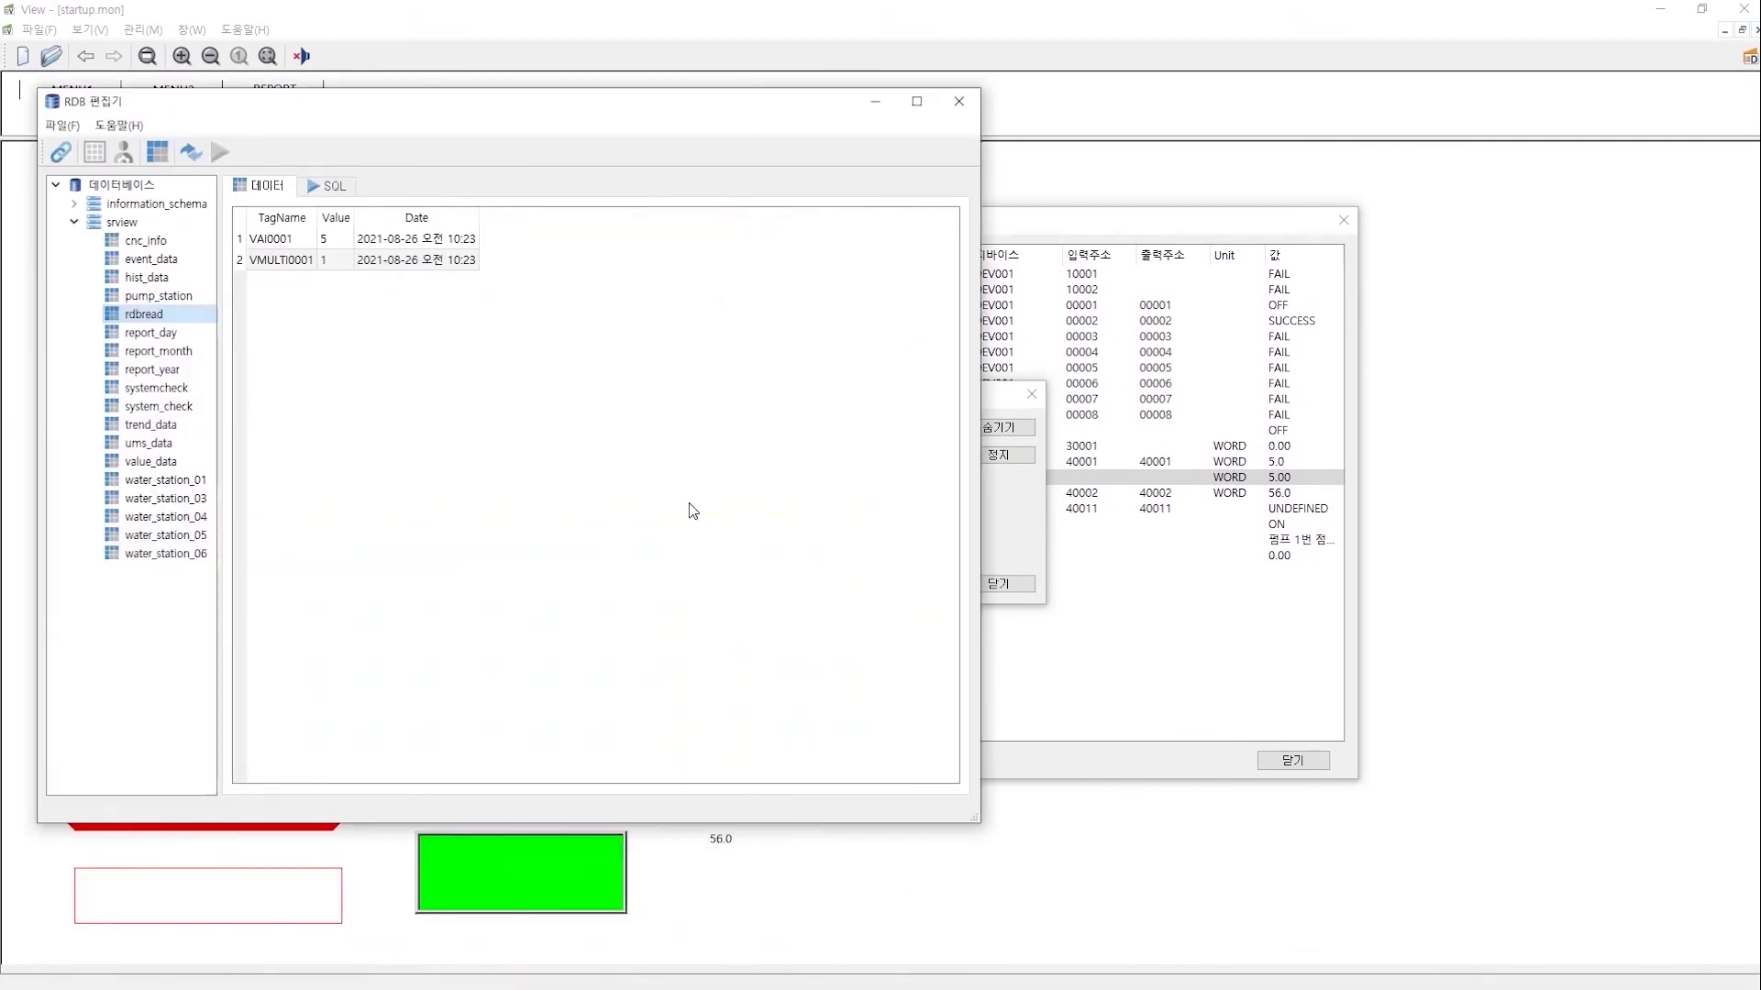
left_click(331, 185)
left_click(645, 224)
key("ctrl+a")
key("ctrl+v")
key("F5")
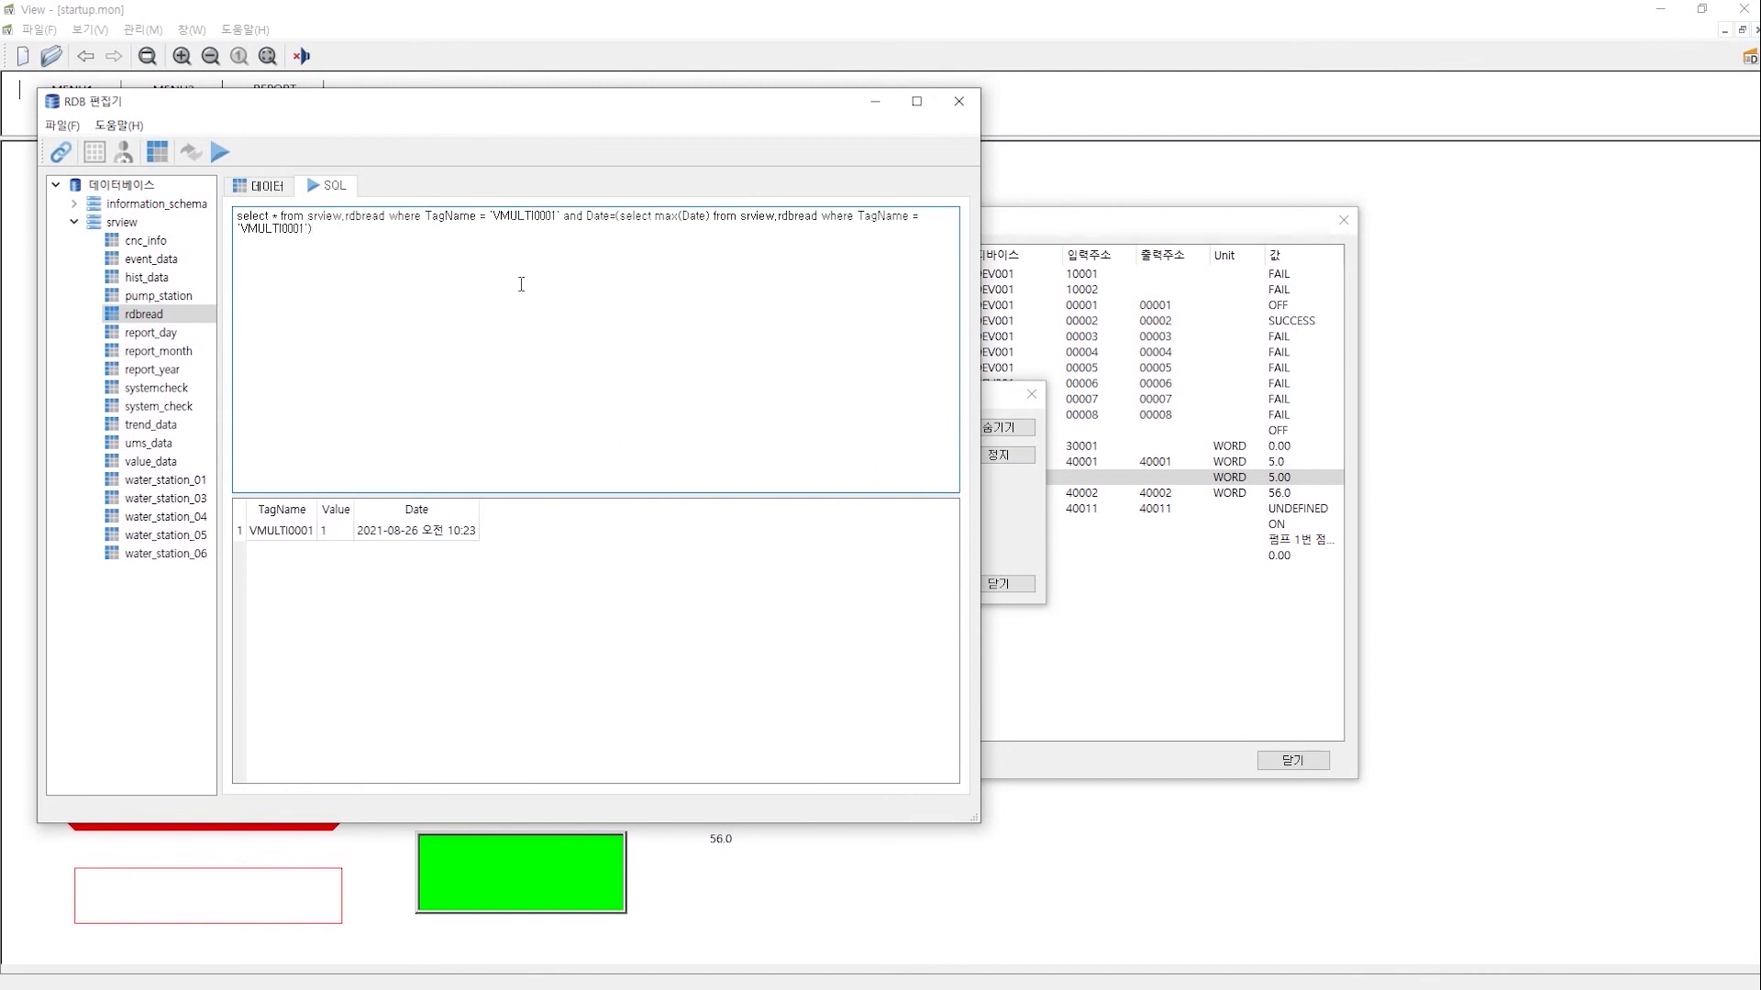
key("ctrl+a")
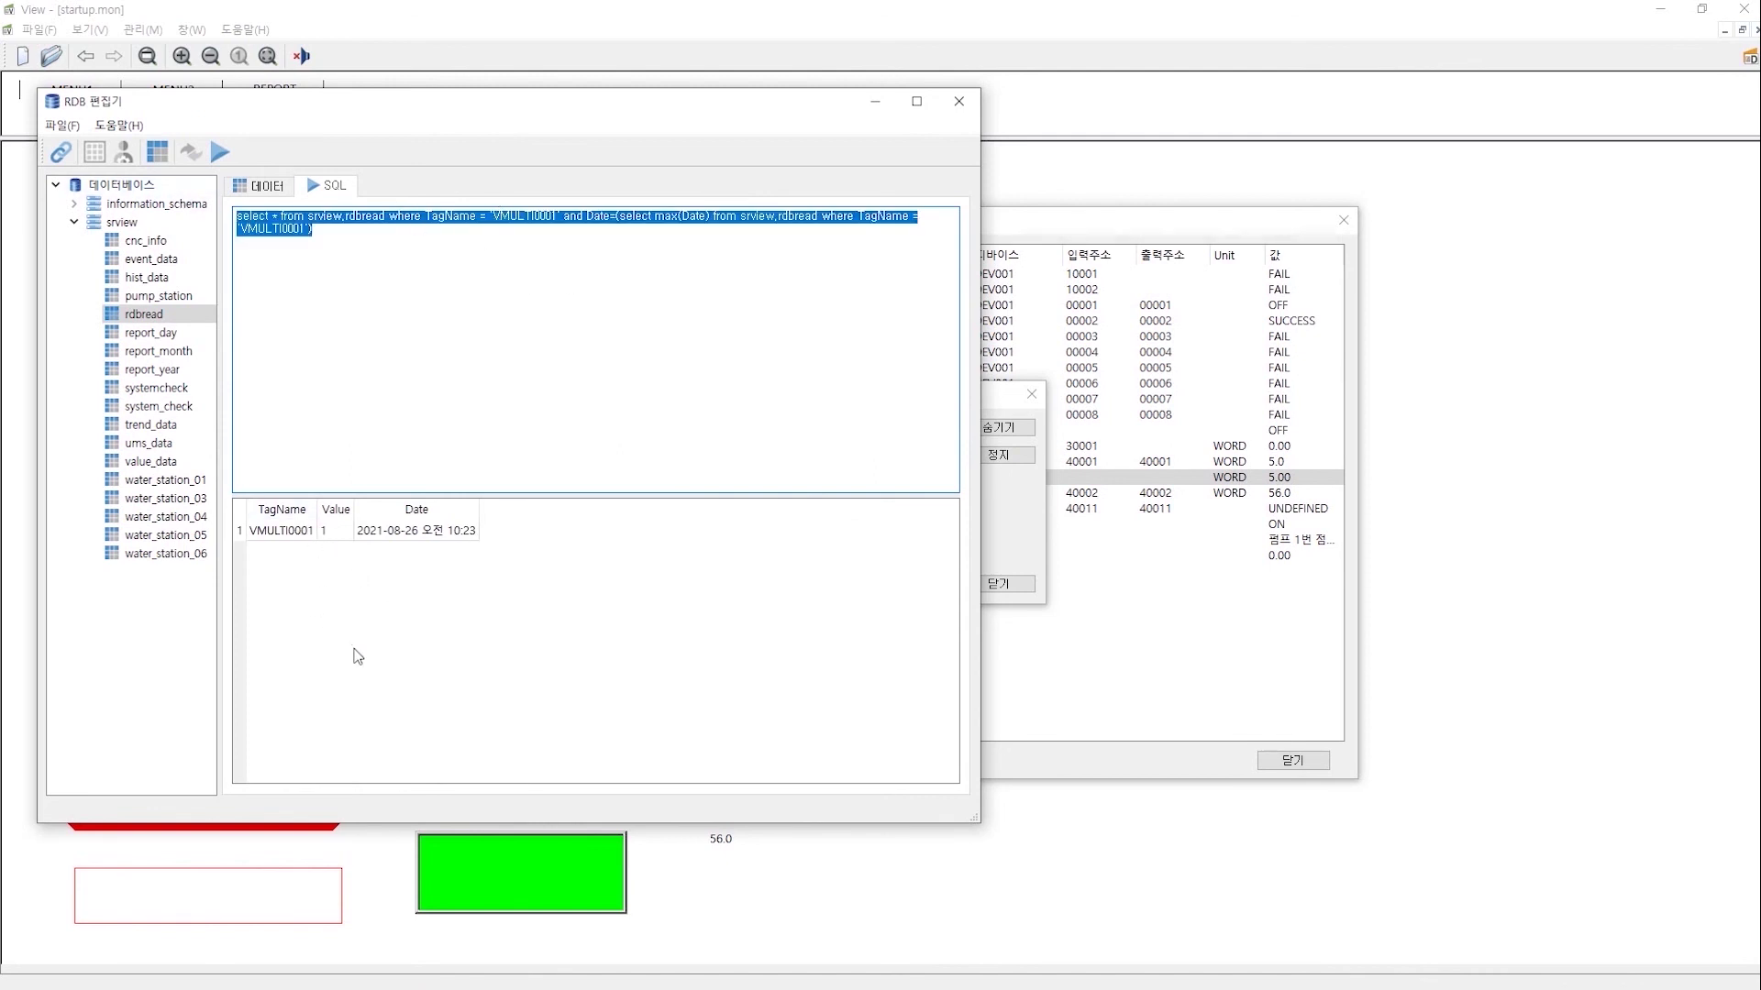
left_click(405, 236)
key("ctrl+a")
- Open the TEST query and view its rdbread column configuration (TagName, Value, Date), then cancel
key("super")
left_click(648, 971)
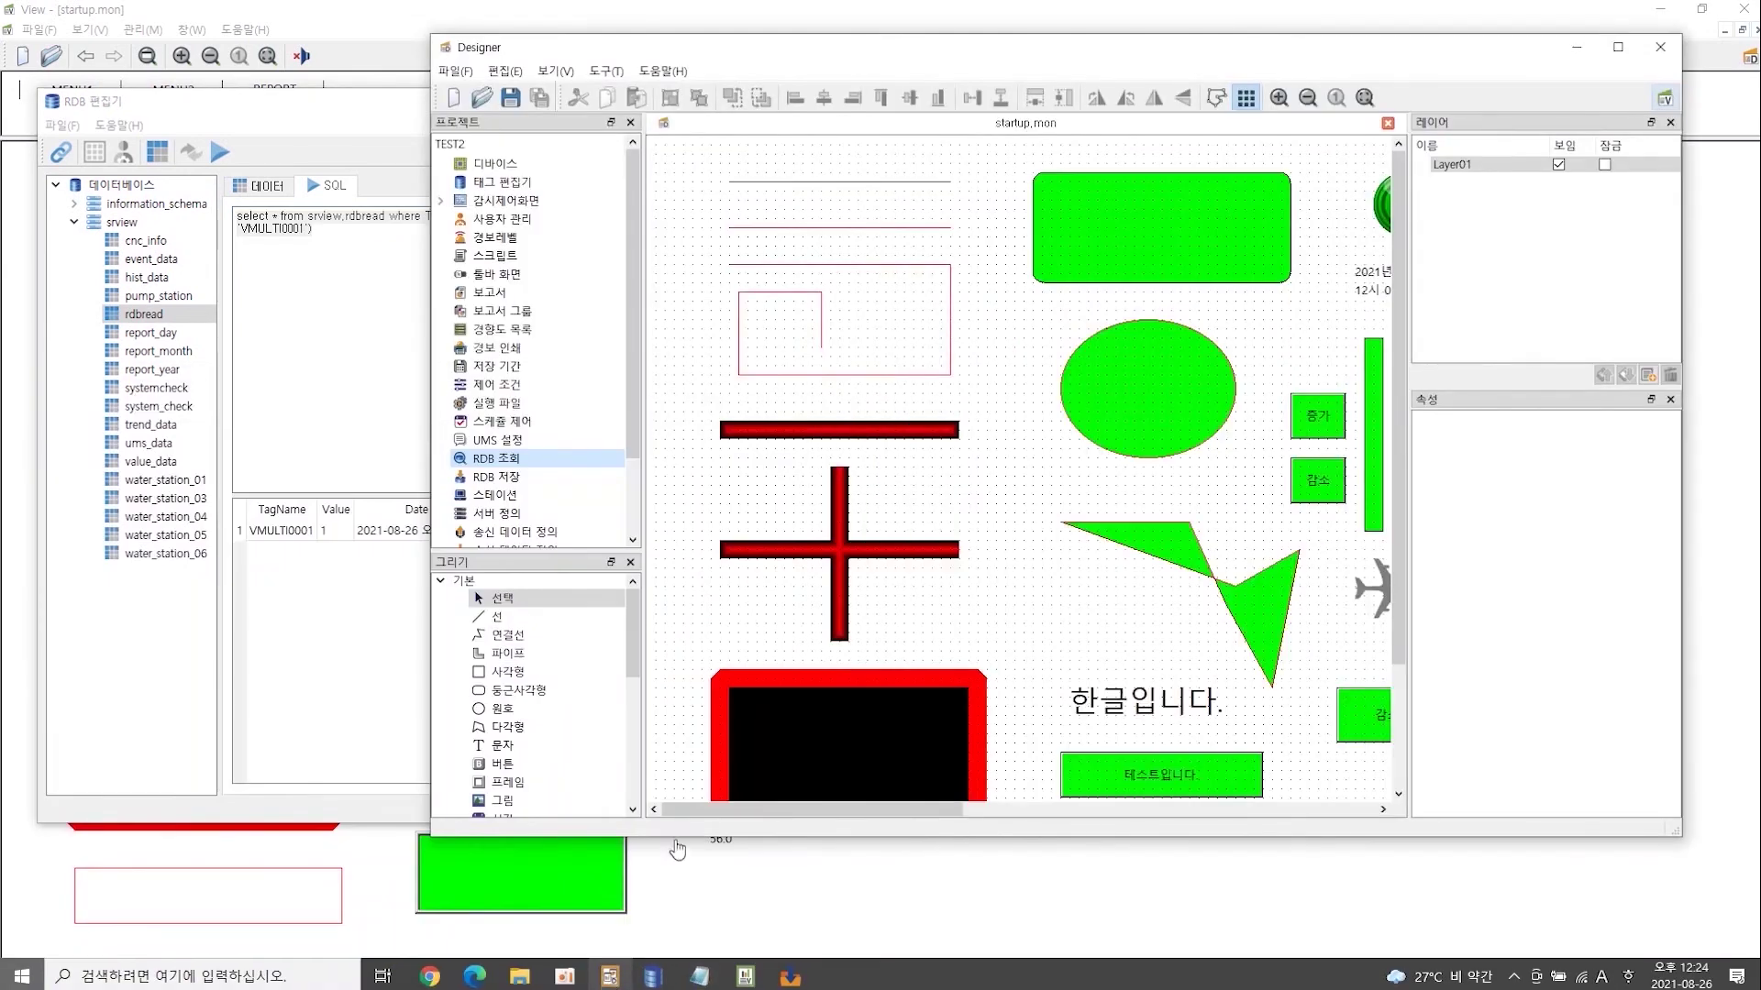
double_click(496, 458)
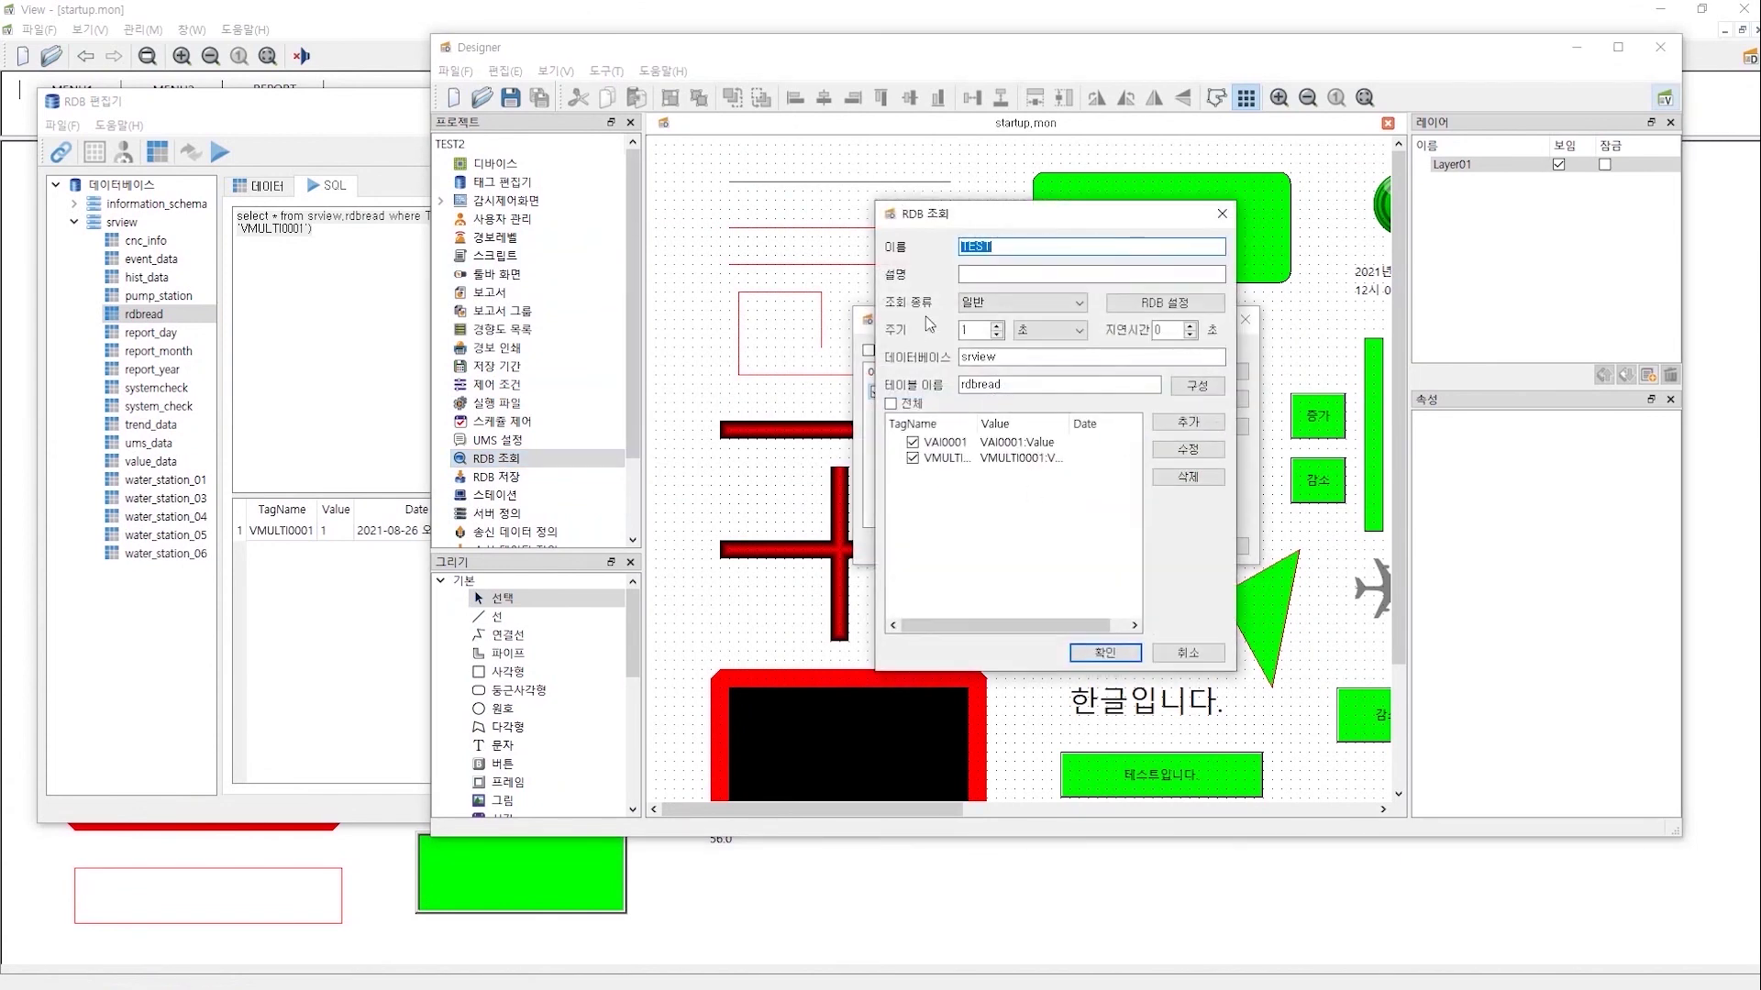
left_click(1196, 386)
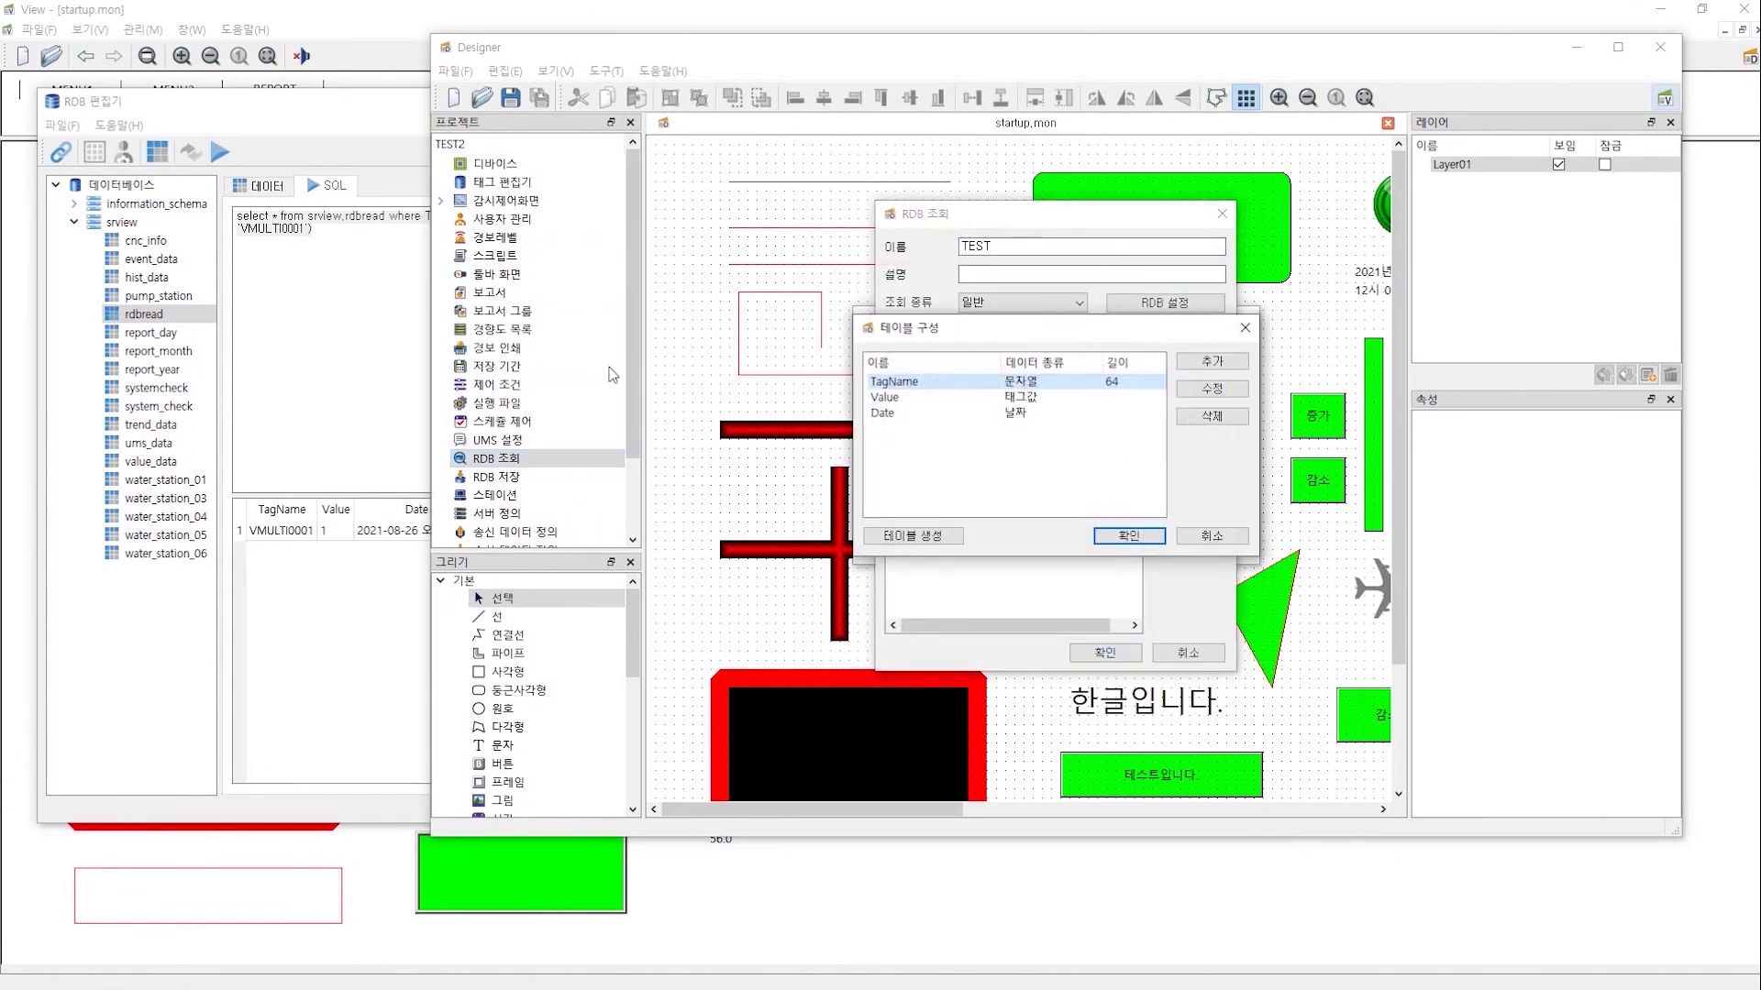
left_click(1208, 535)
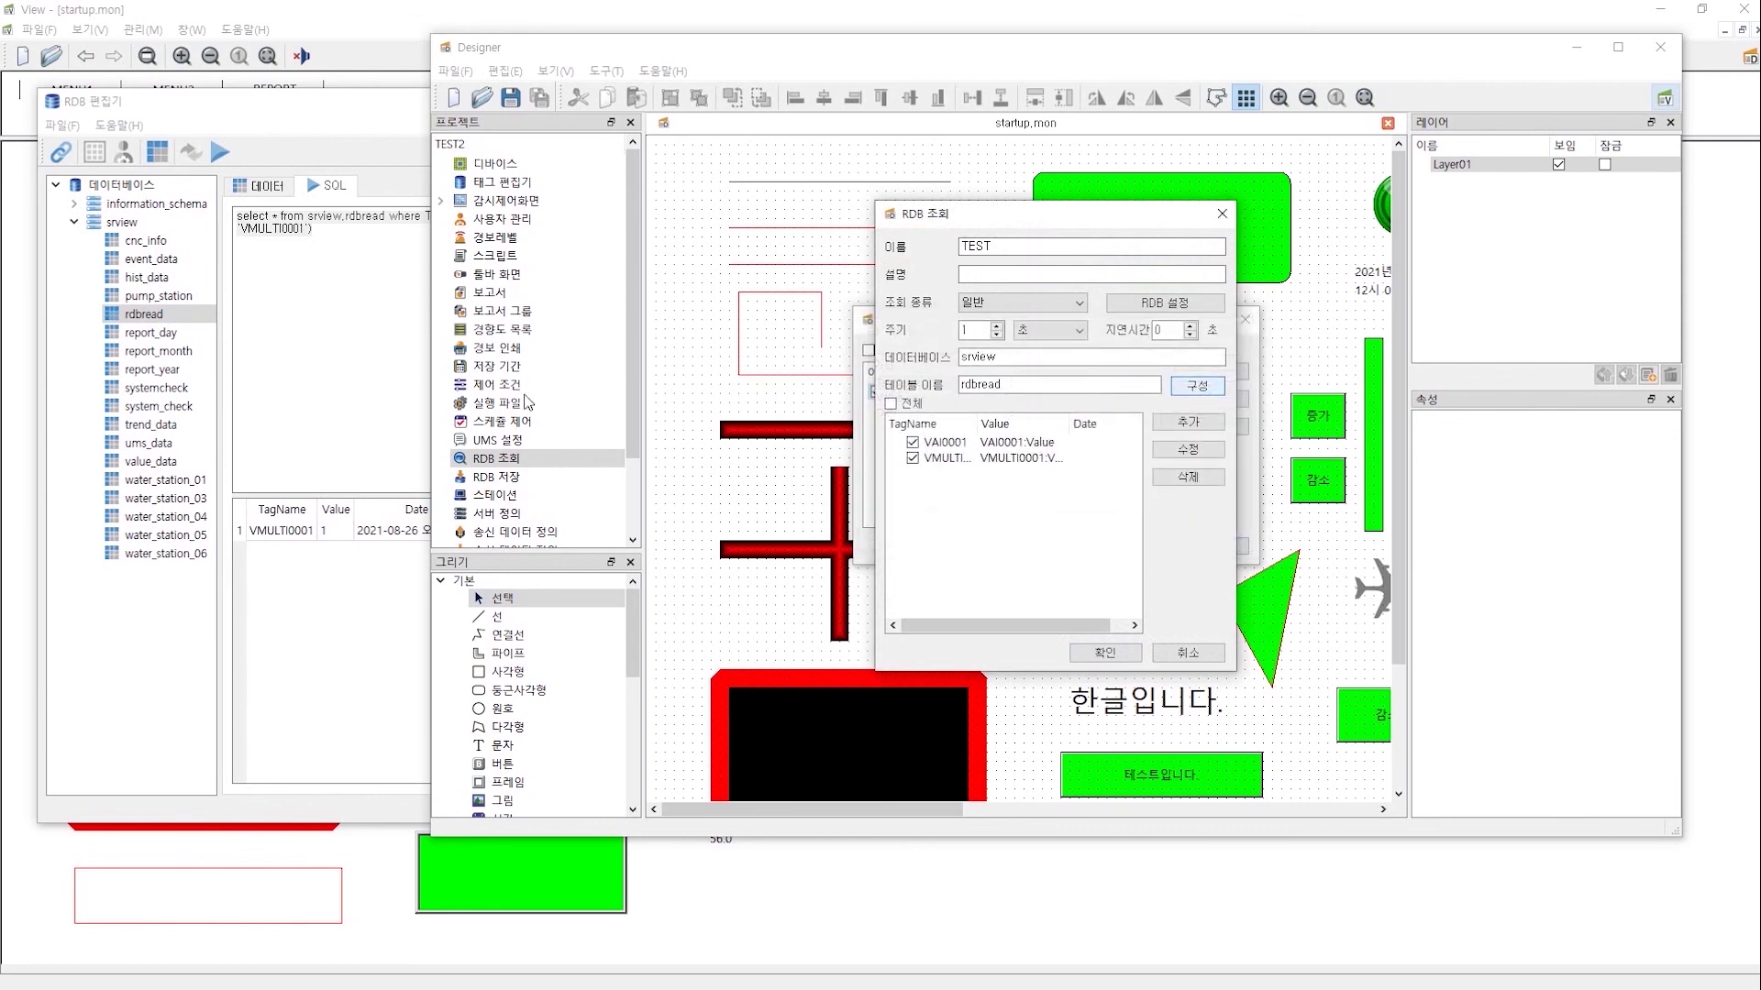
left_click(349, 239)
- Bring the Data save log forward to confirm rdbread still gives VAI0001 5.00 and VMULTI0001 1.00
key("ctrl+a")
key("super")
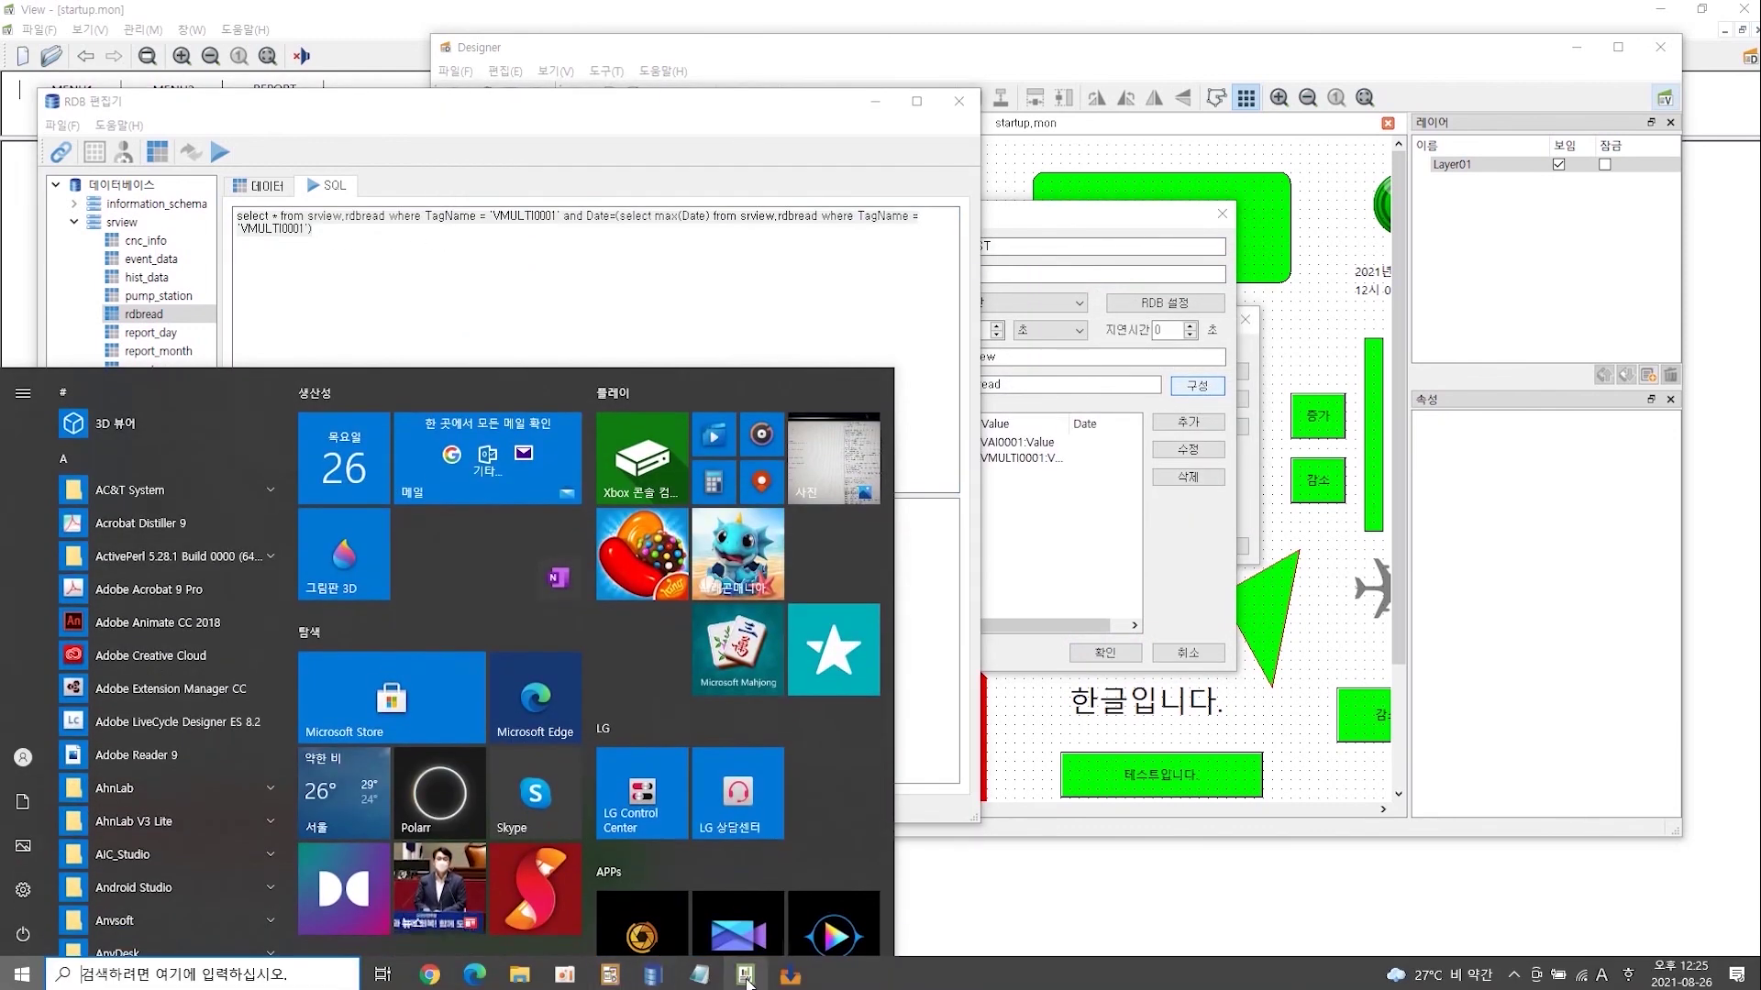
left_click(788, 975)
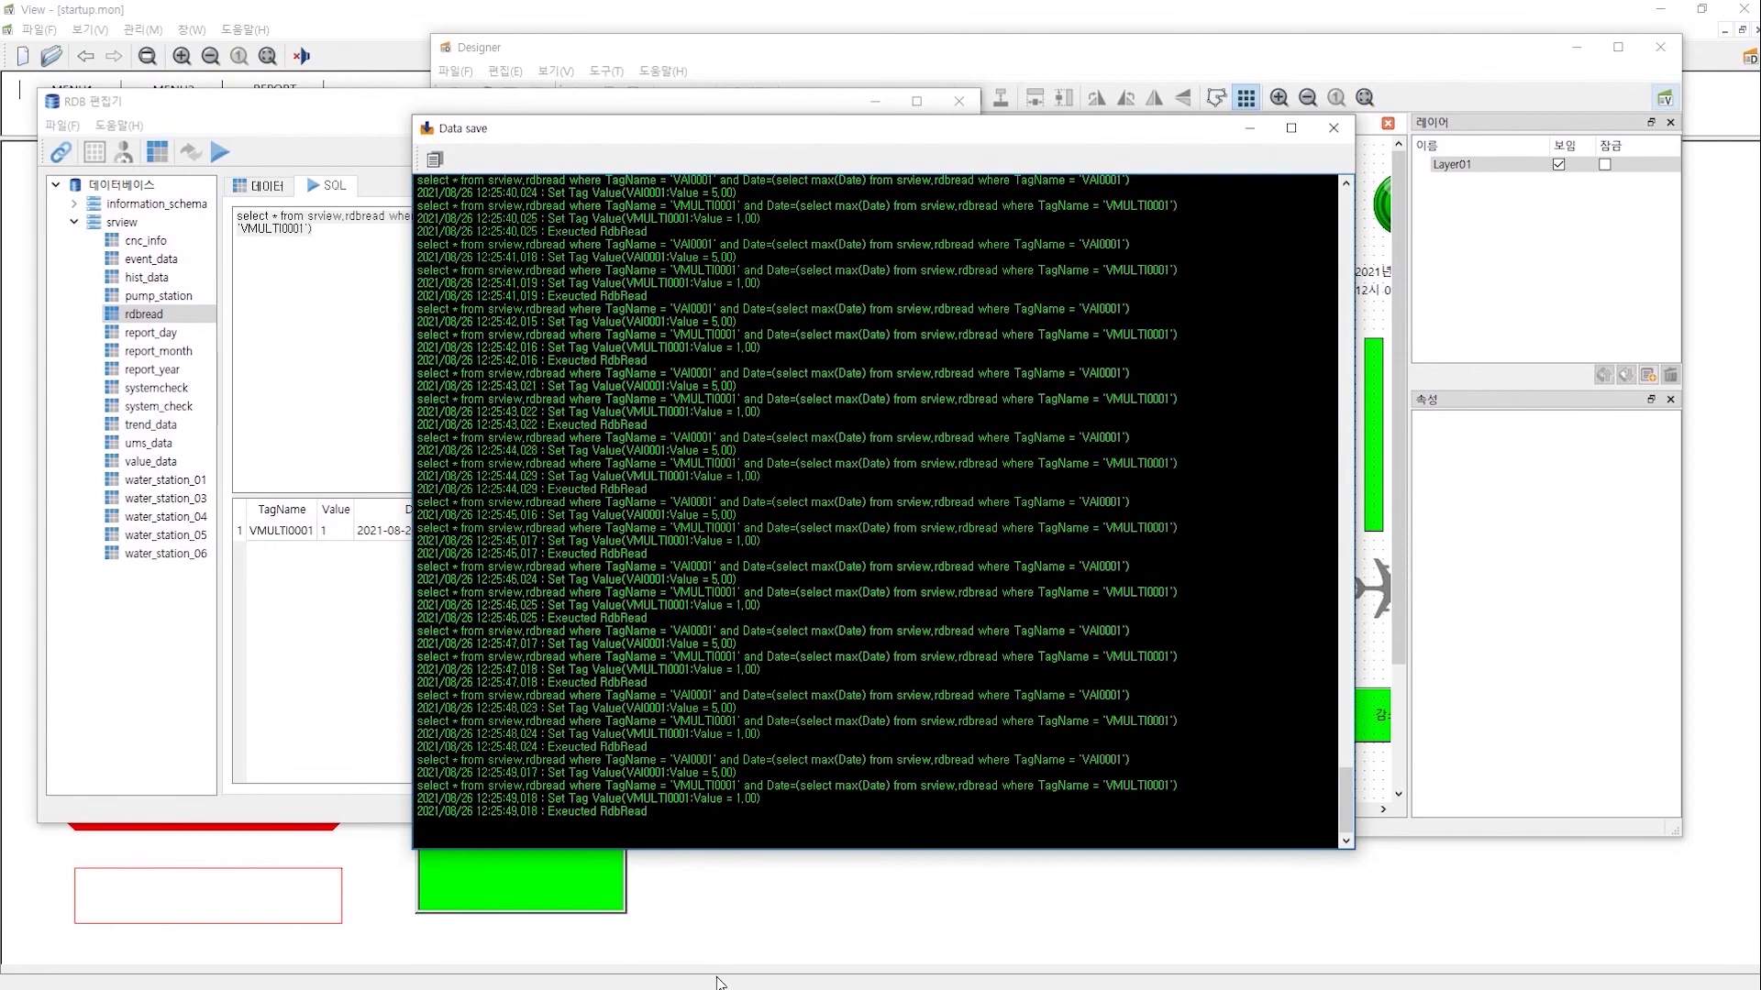
key("super")
- Select the VAI0001 SELECT query on line 31 of the Notepad log copy
mouse_move(701, 974)
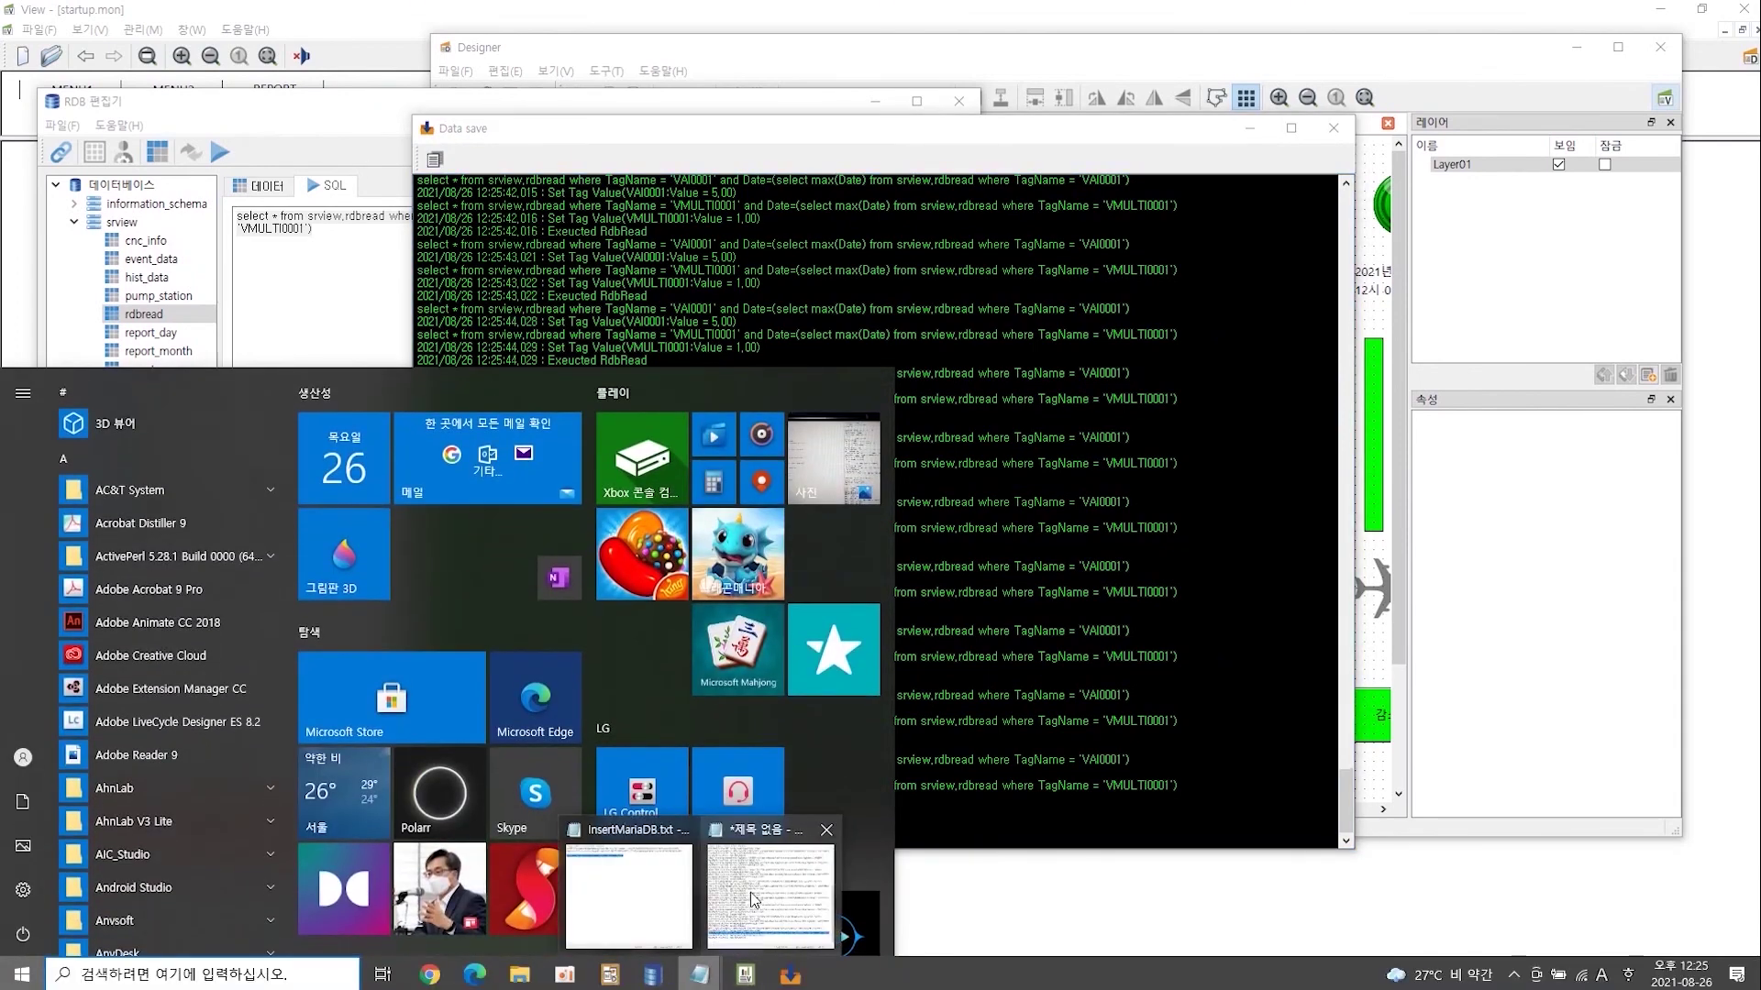
left_click(771, 881)
left_click(636, 292)
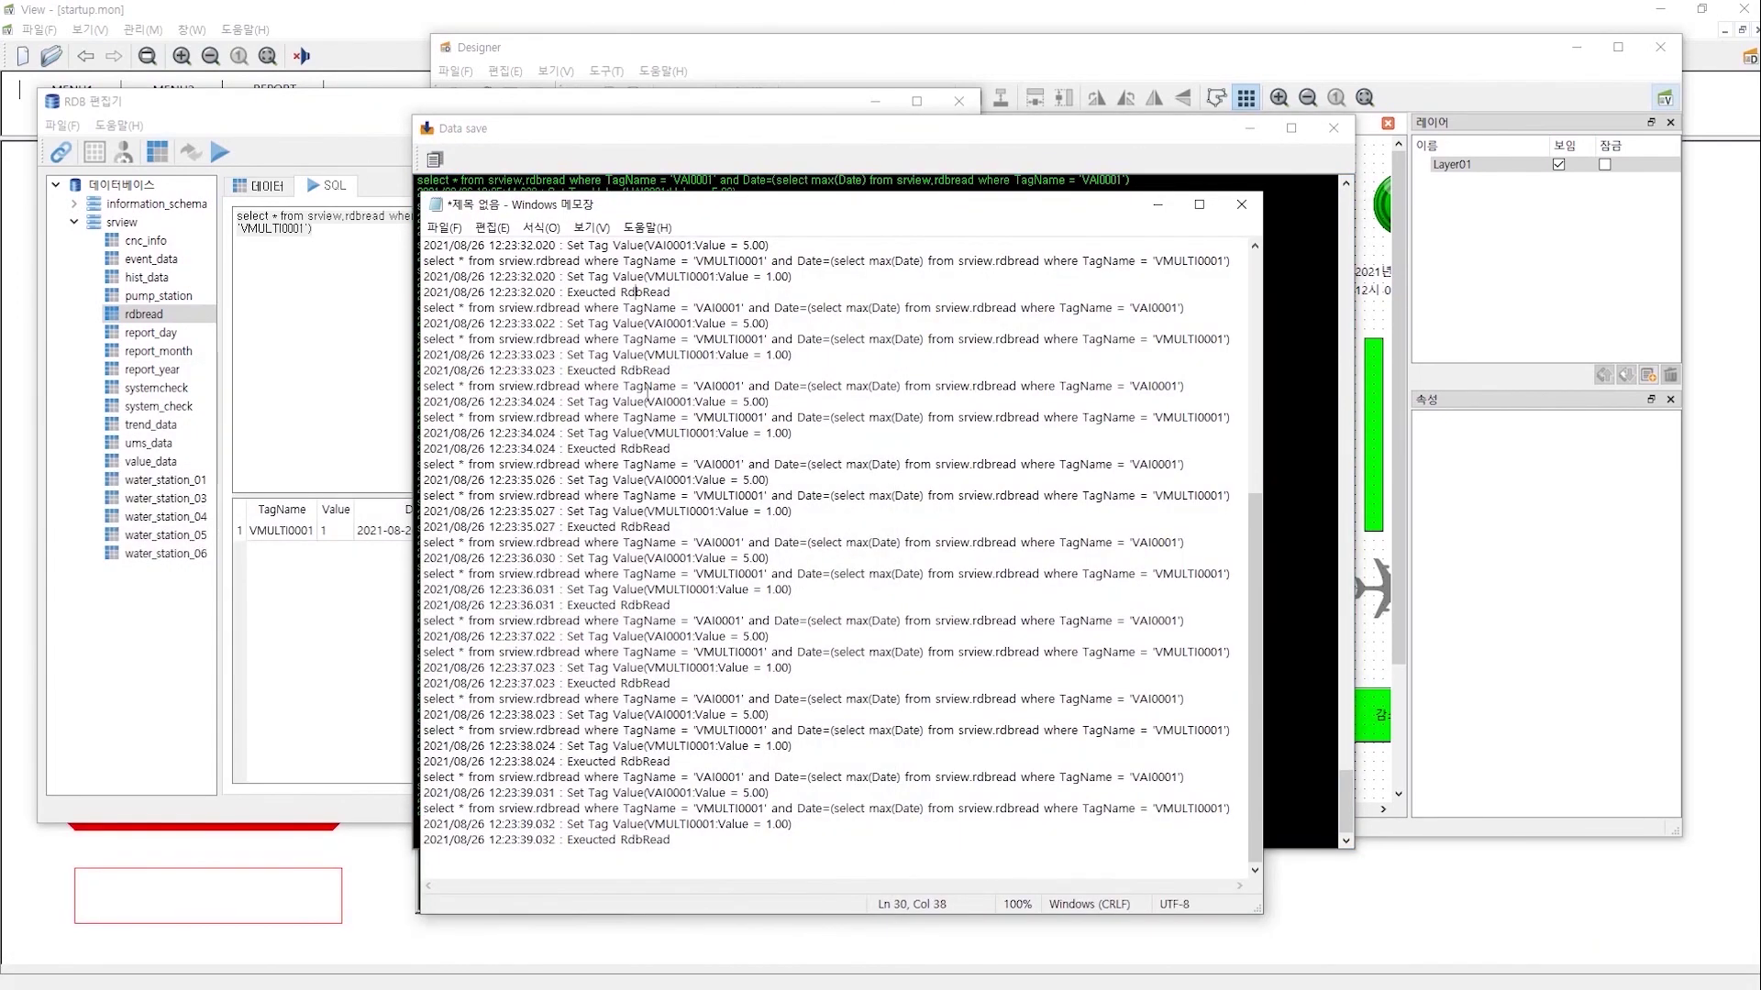
left_click_drag(423, 309, 1221, 308)
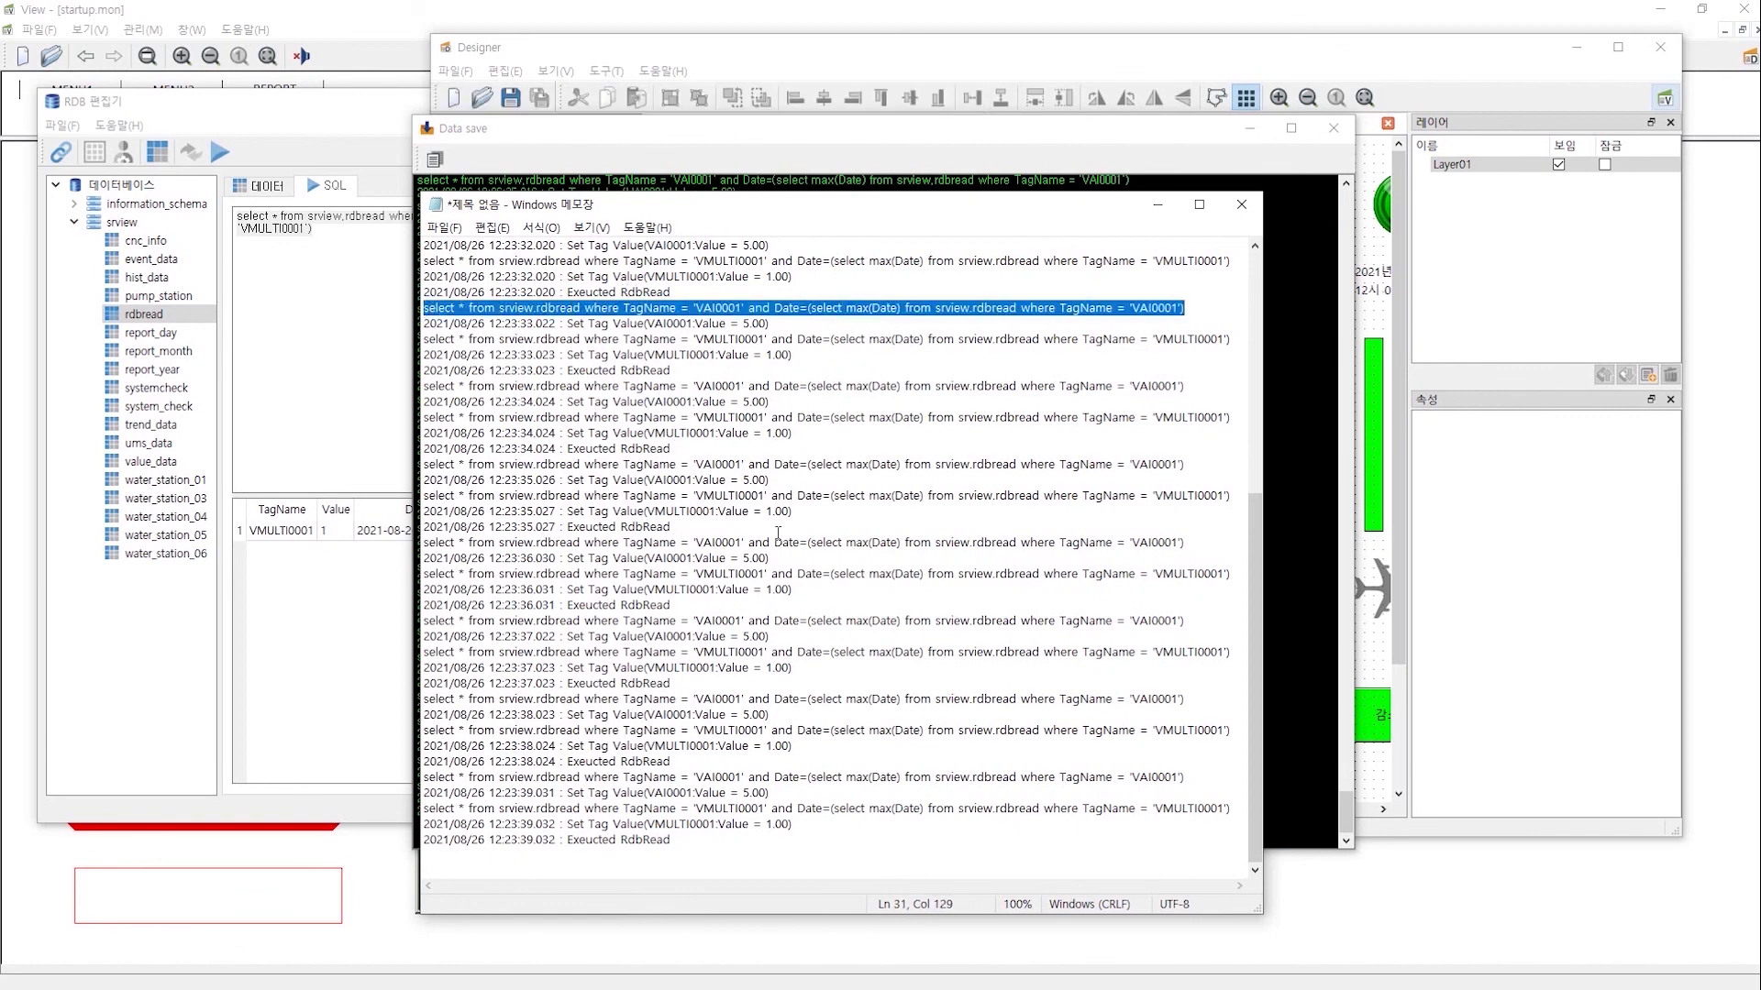
- Close the Data save log window and return to Designer
left_click(802, 129)
left_click(1334, 129)
left_click(1084, 52)
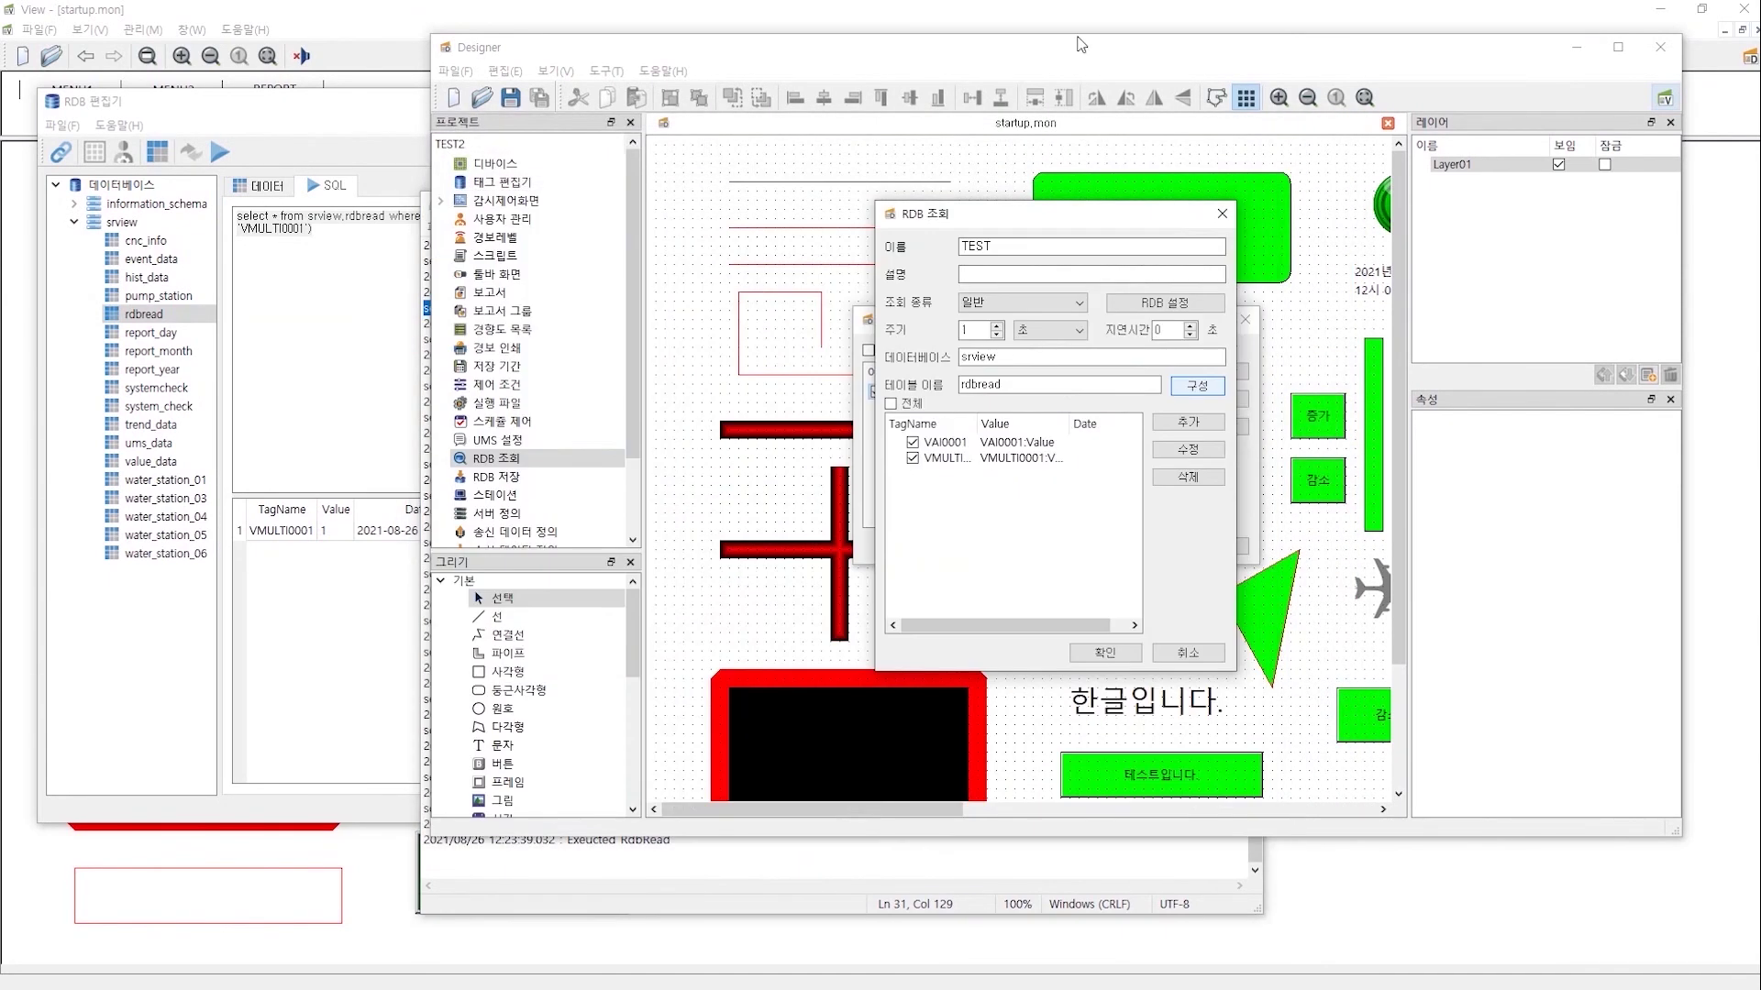
- Confirm the TEST query, then reopen the RDB query list and the TEST query
left_click(1101, 654)
left_click(1131, 547)
left_click(1197, 551)
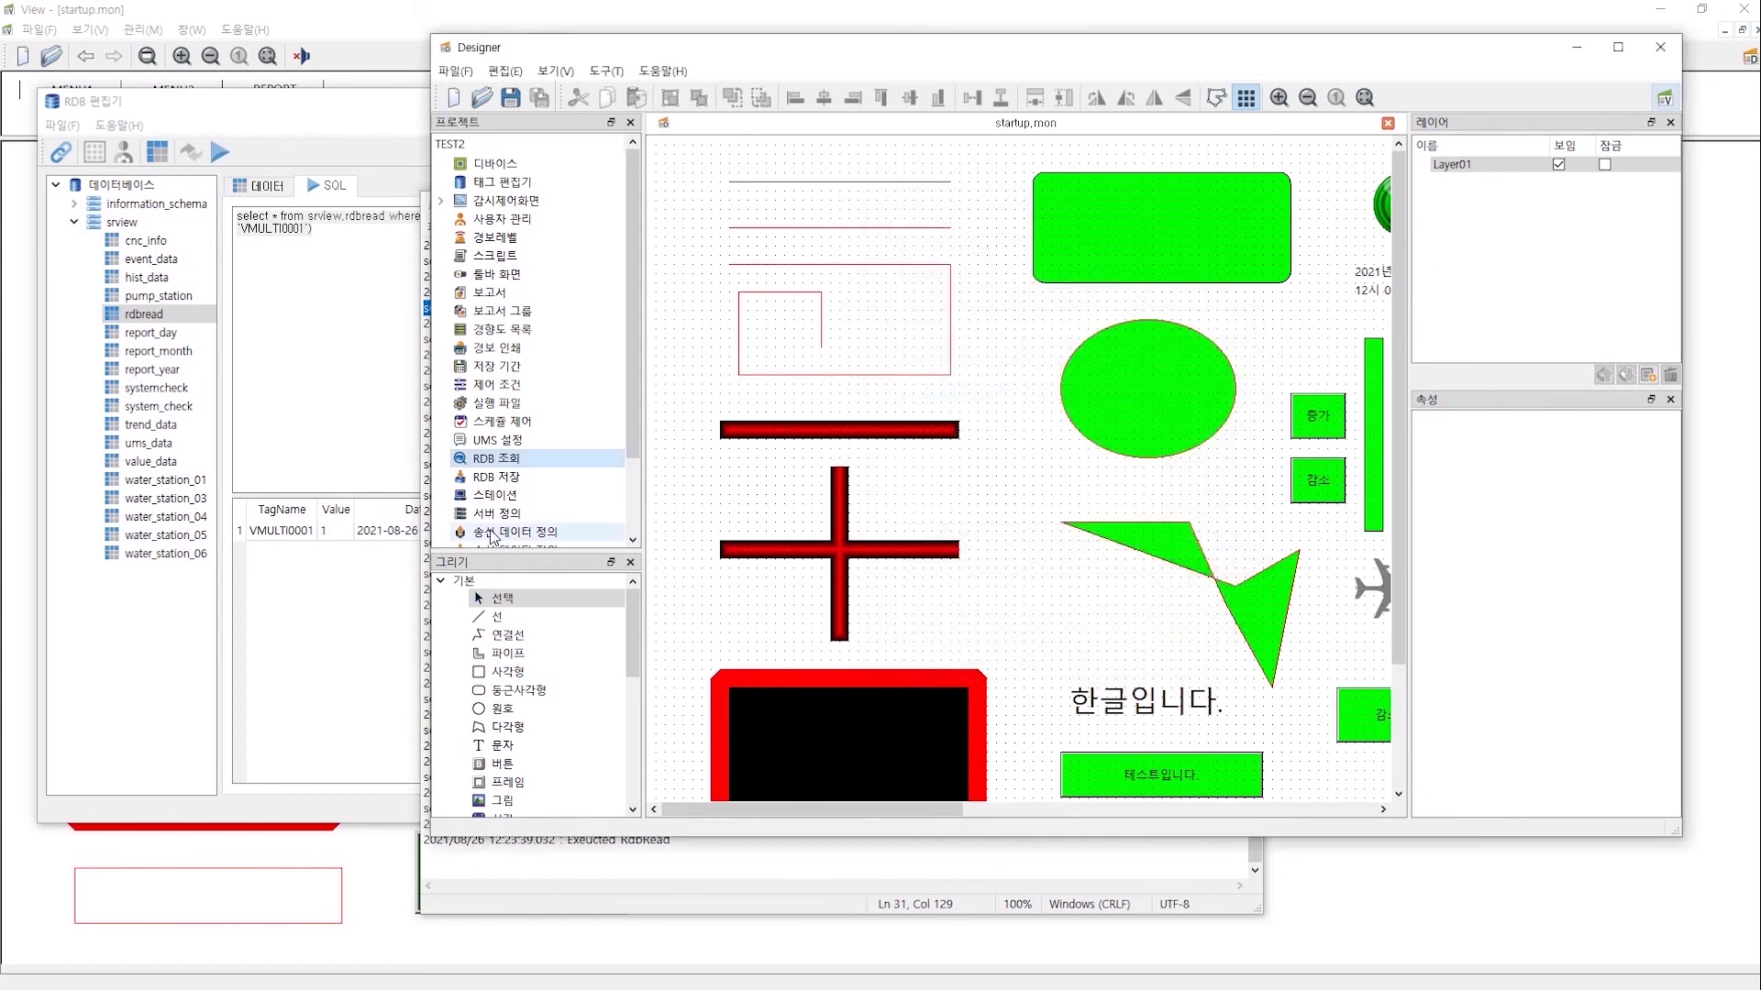
double_click(506, 481)
left_click(1211, 546)
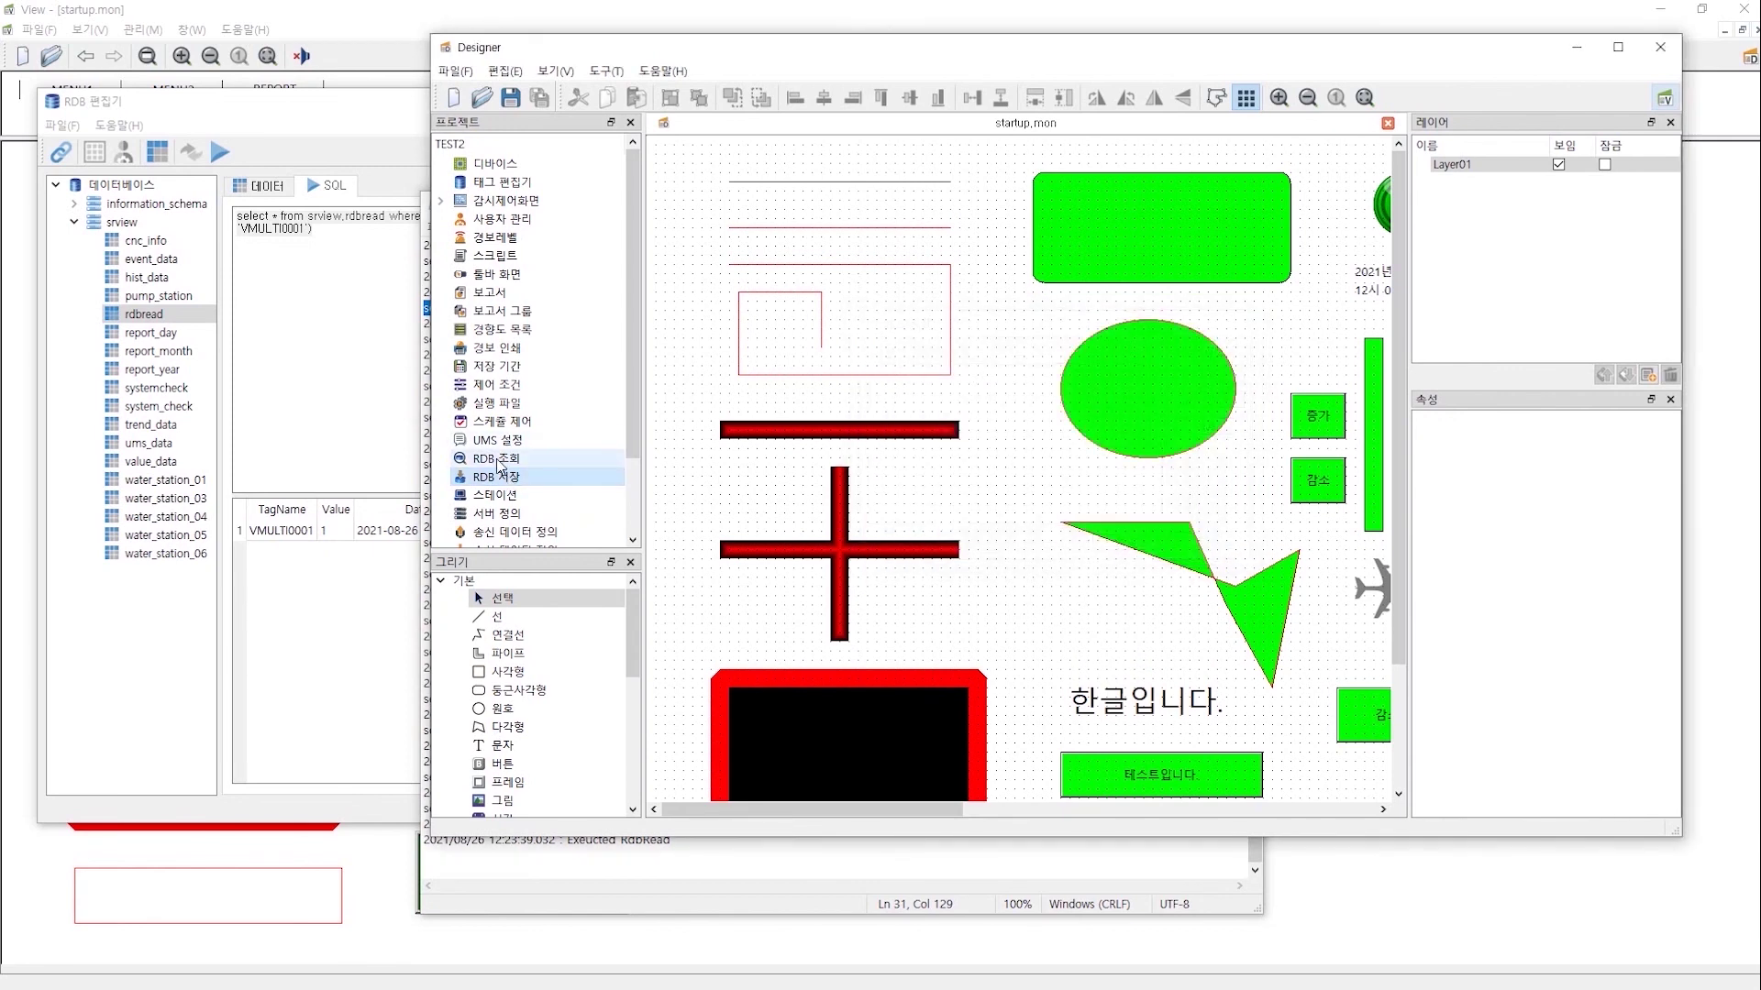
double_click(497, 463)
double_click(1033, 400)
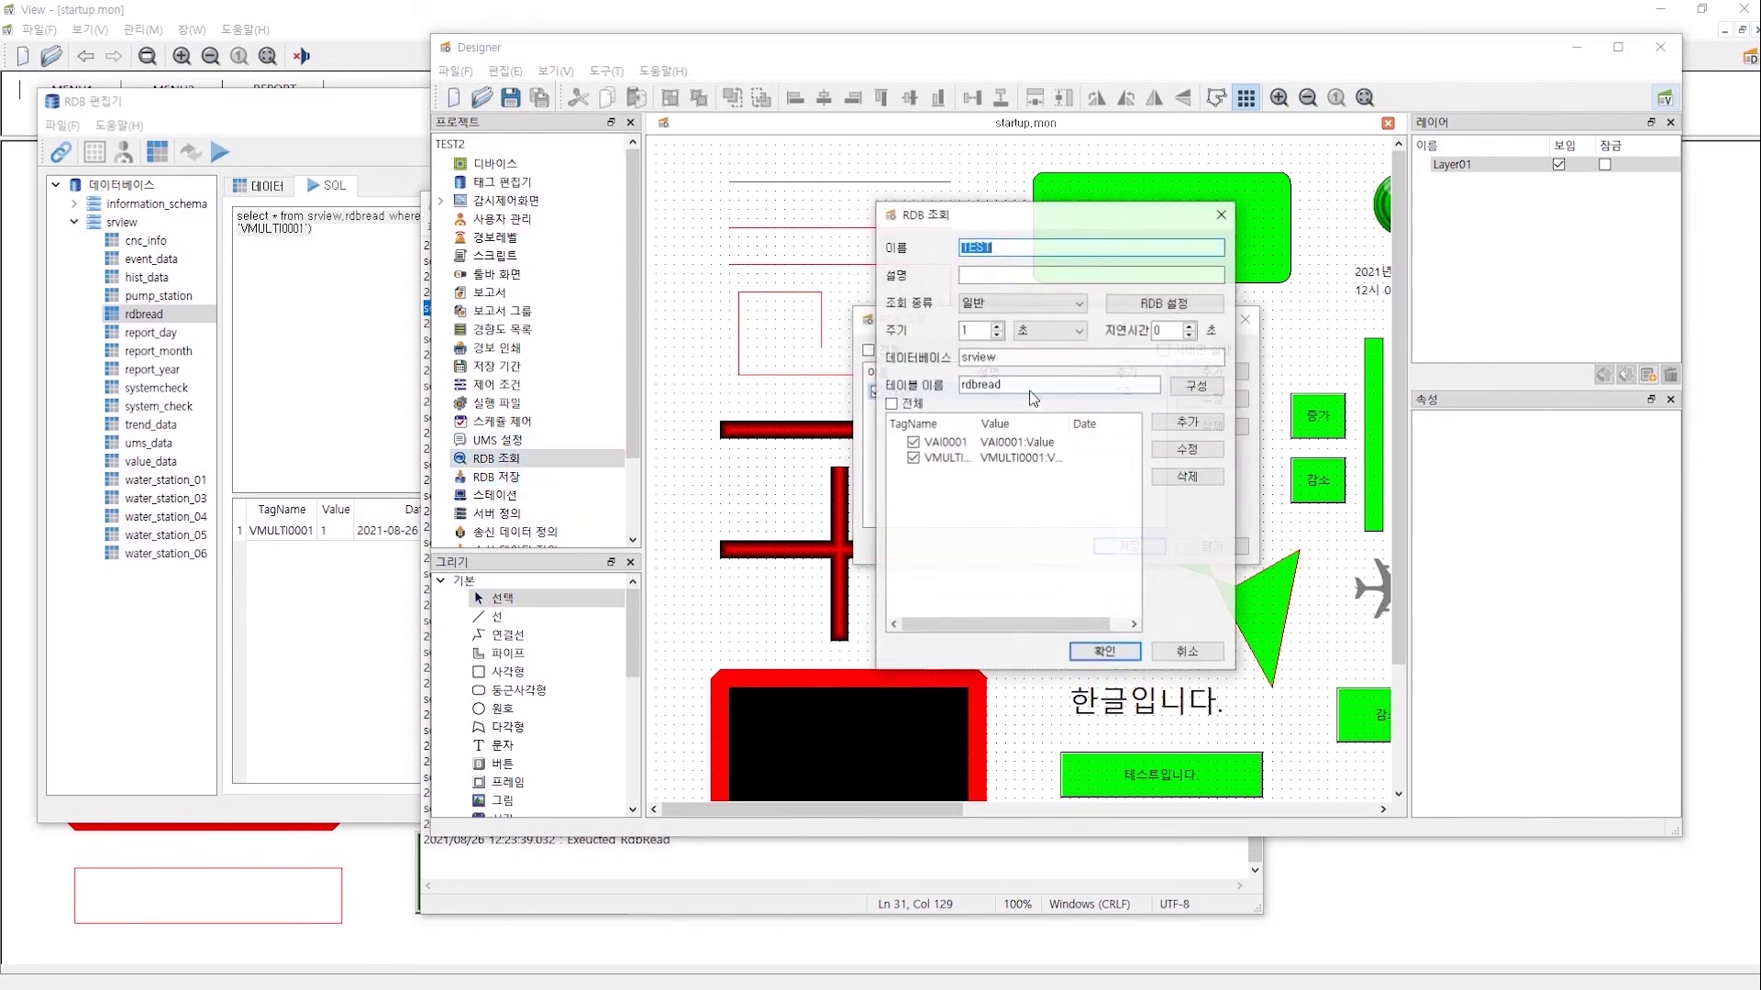
- Try the 최종 데이터 query type and the VAI0001 mapping, then discard all TEST changes
left_click(1003, 296)
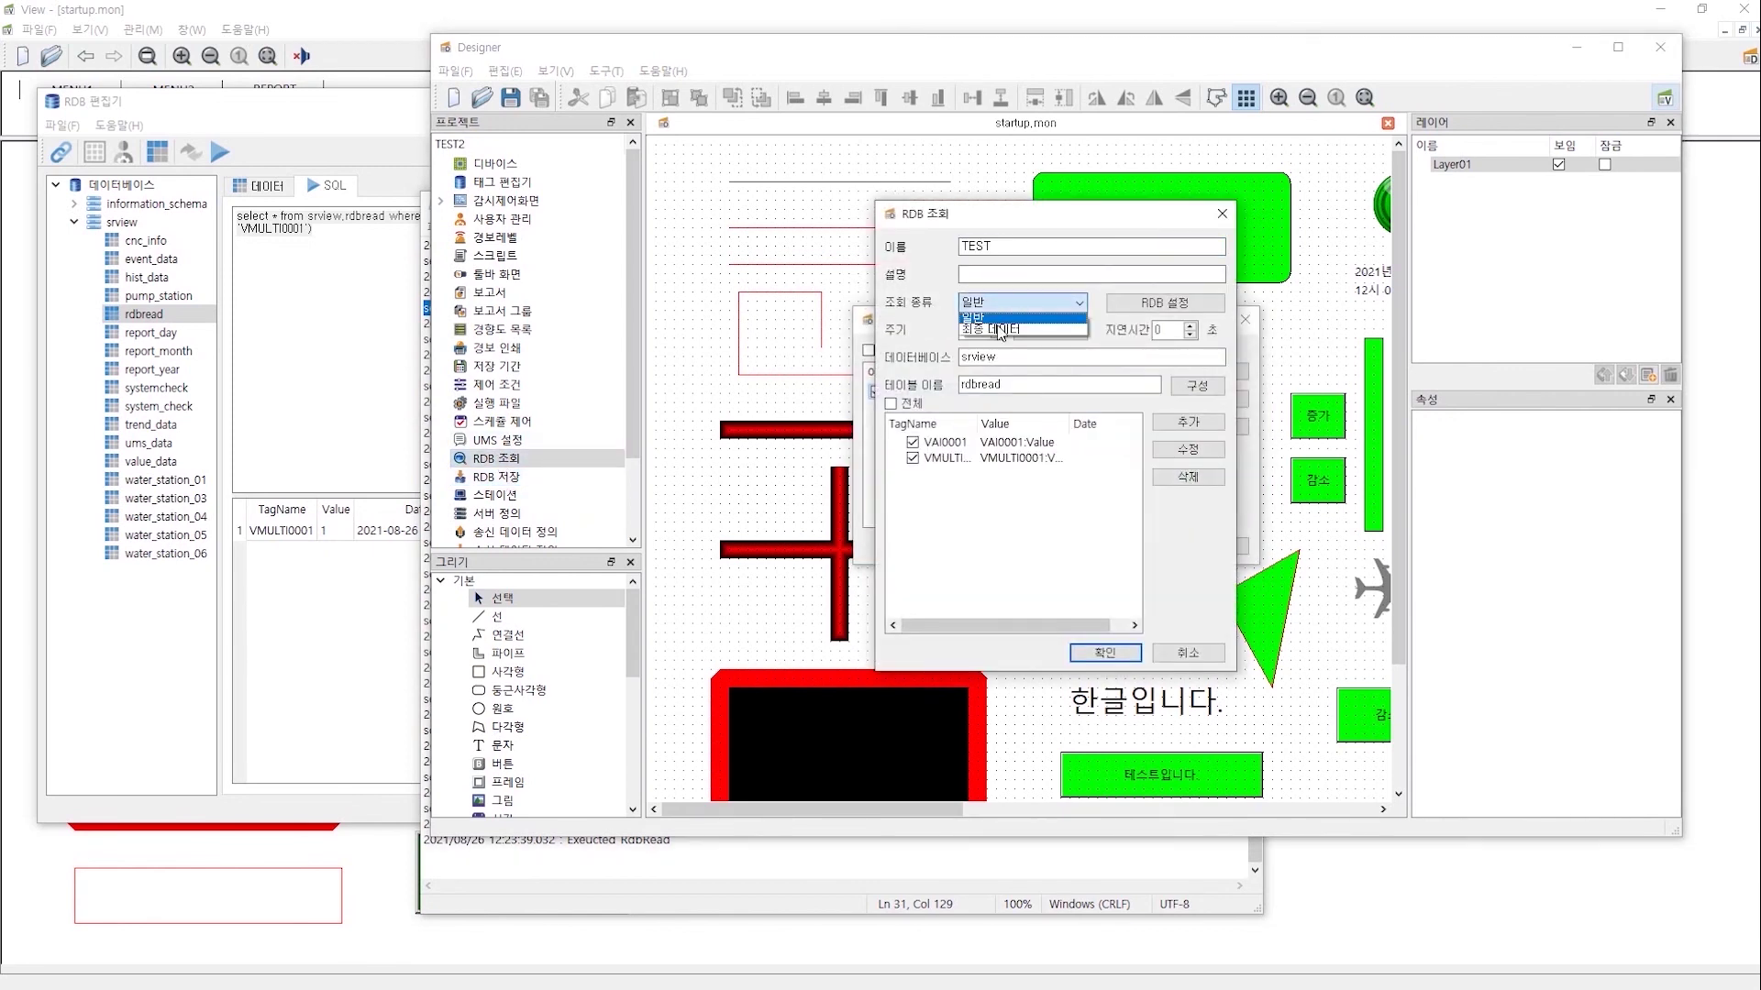
left_click(997, 328)
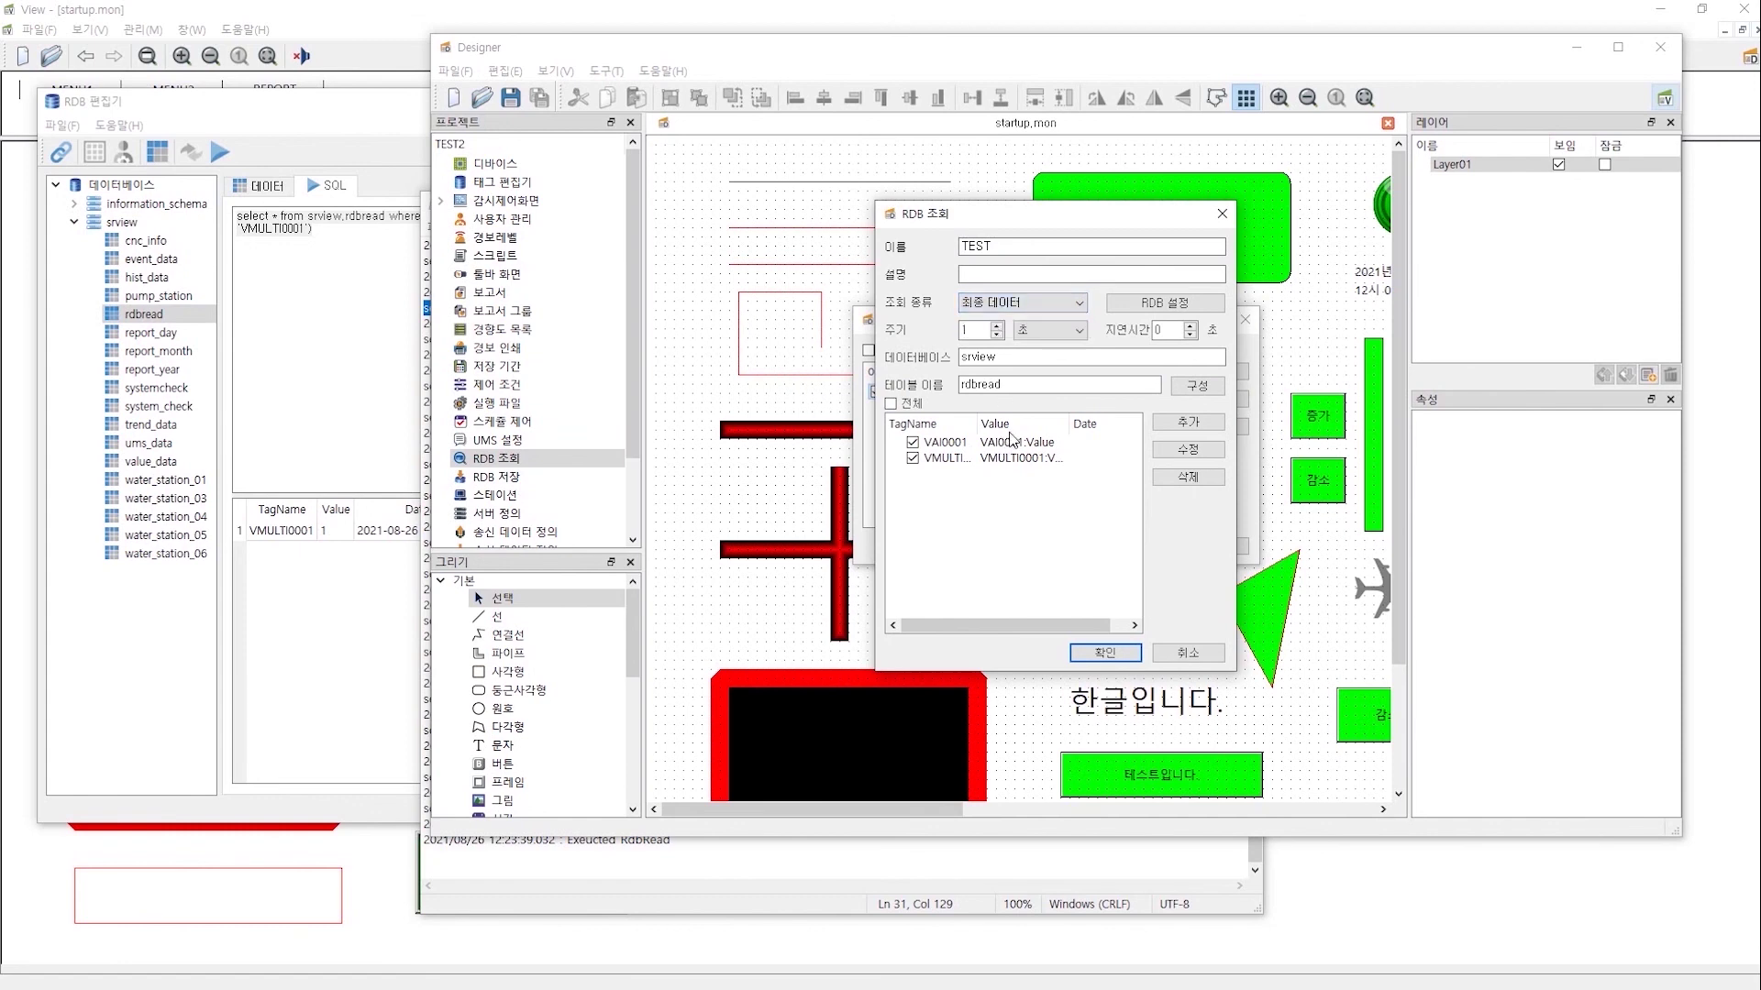
double_click(1055, 444)
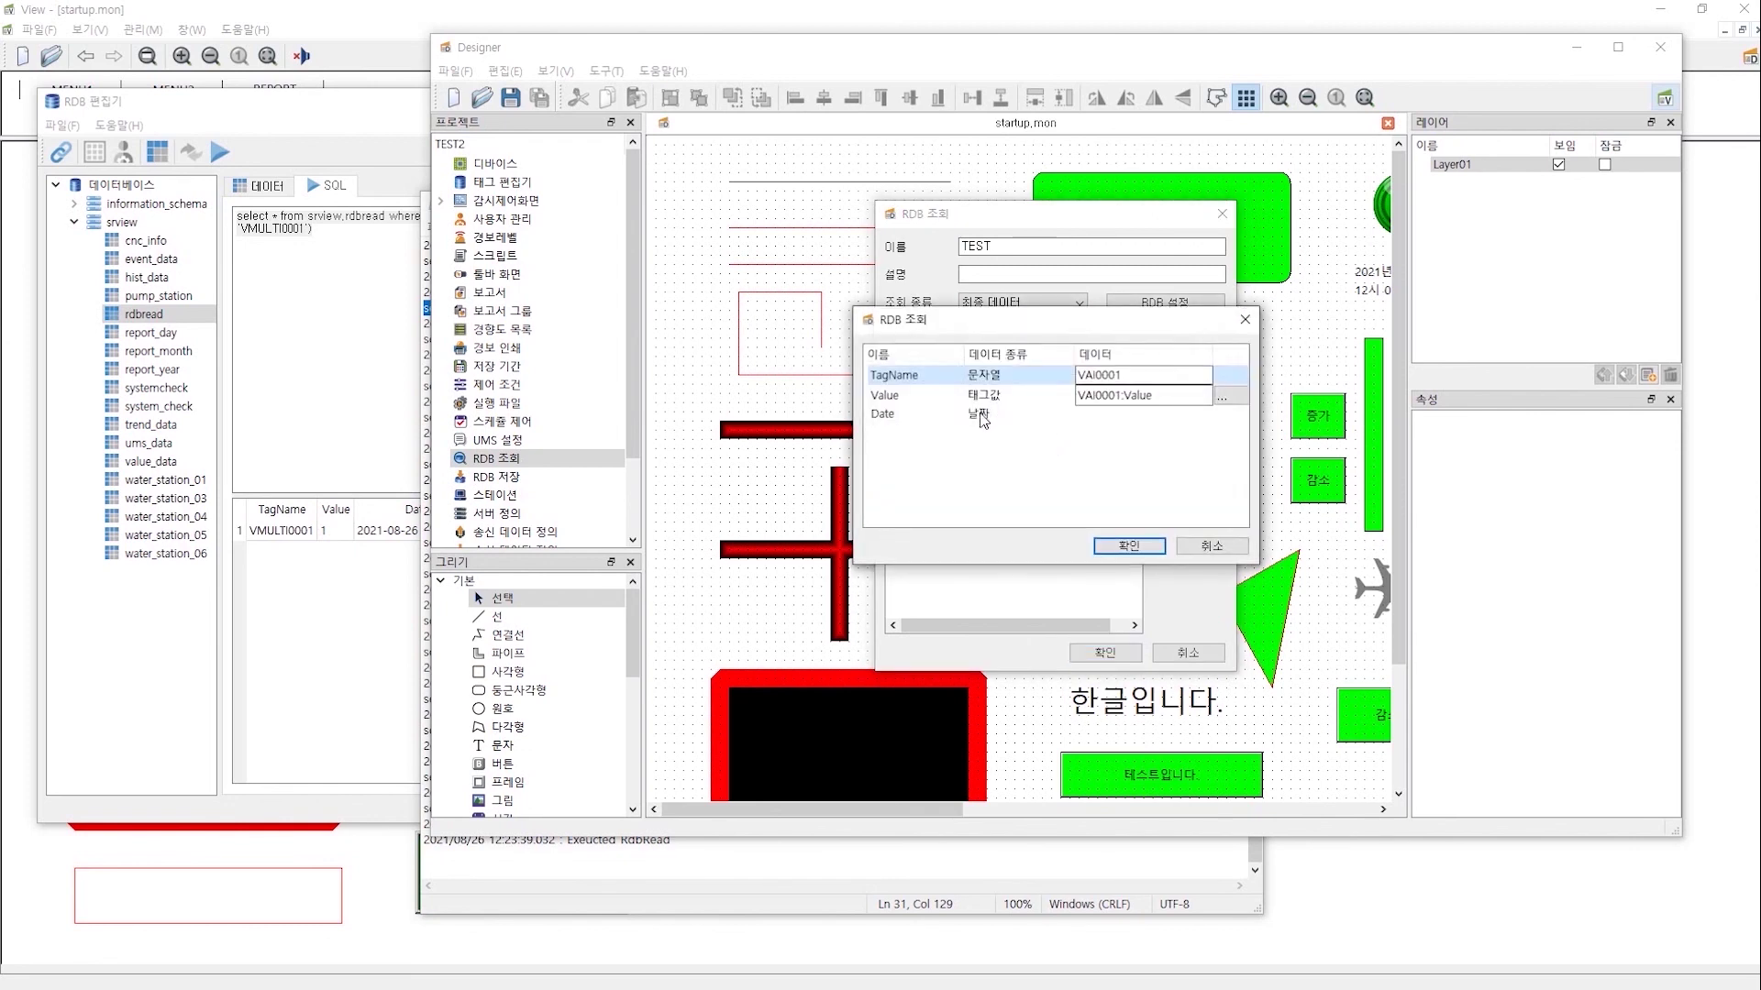
left_click(981, 417)
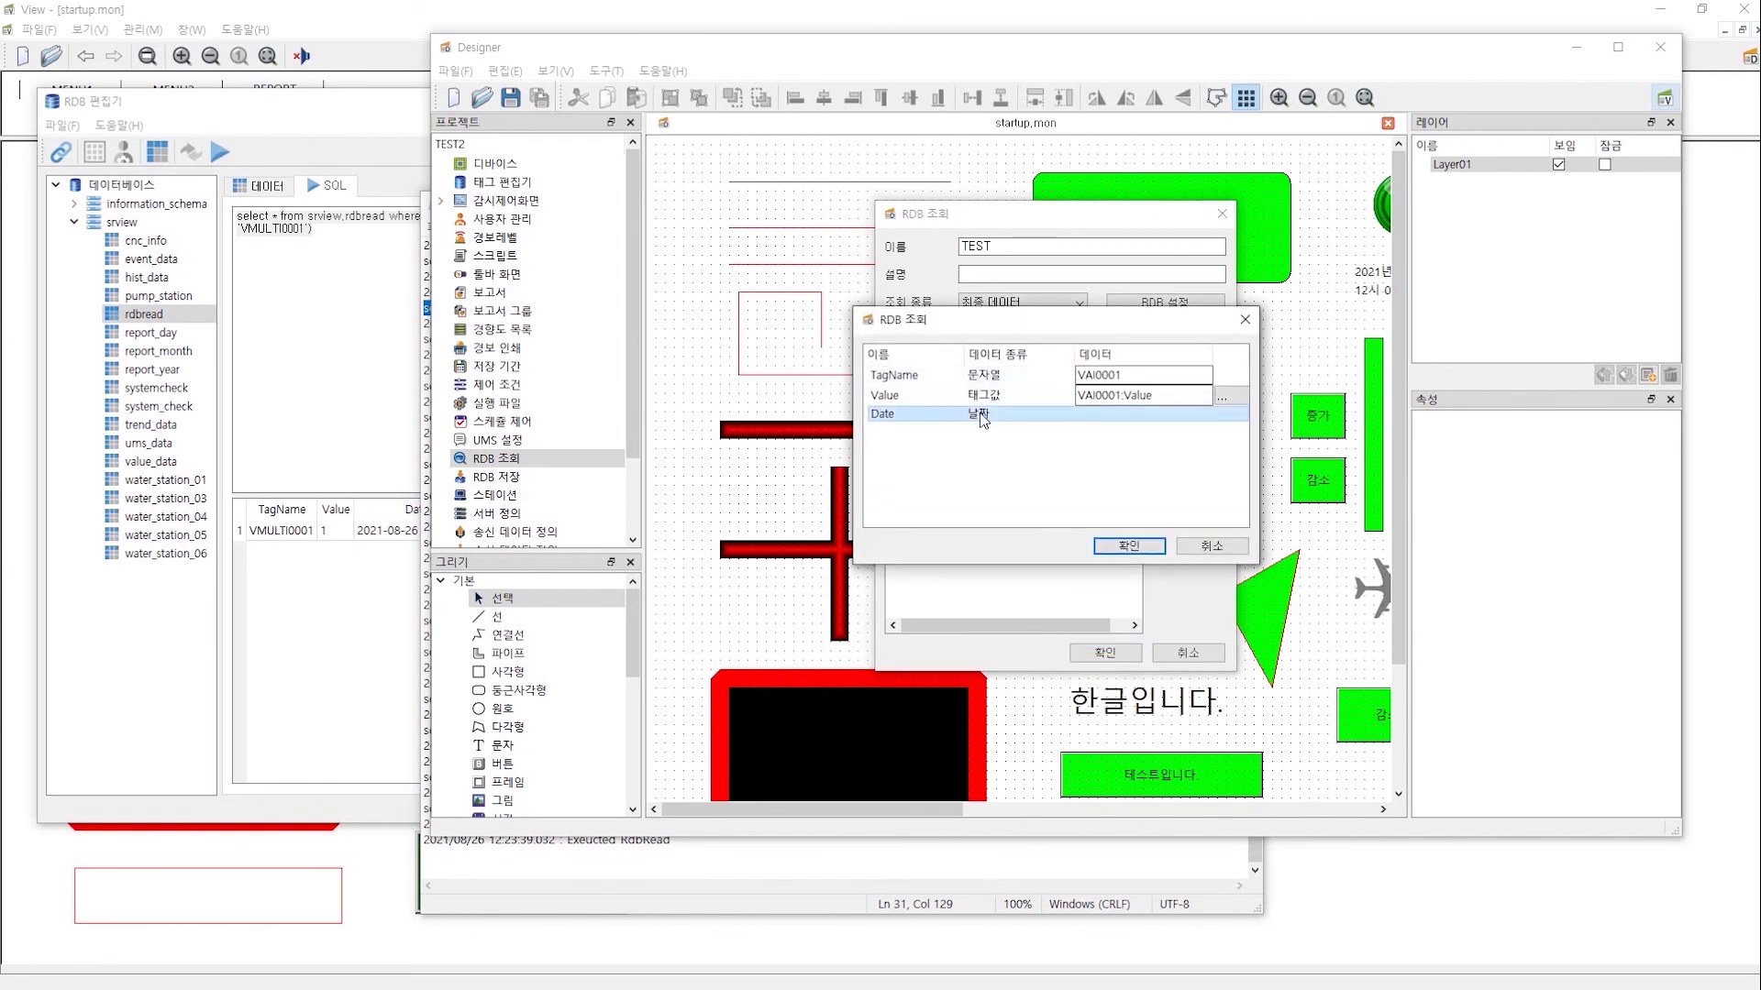
left_click(1225, 547)
left_click(1169, 652)
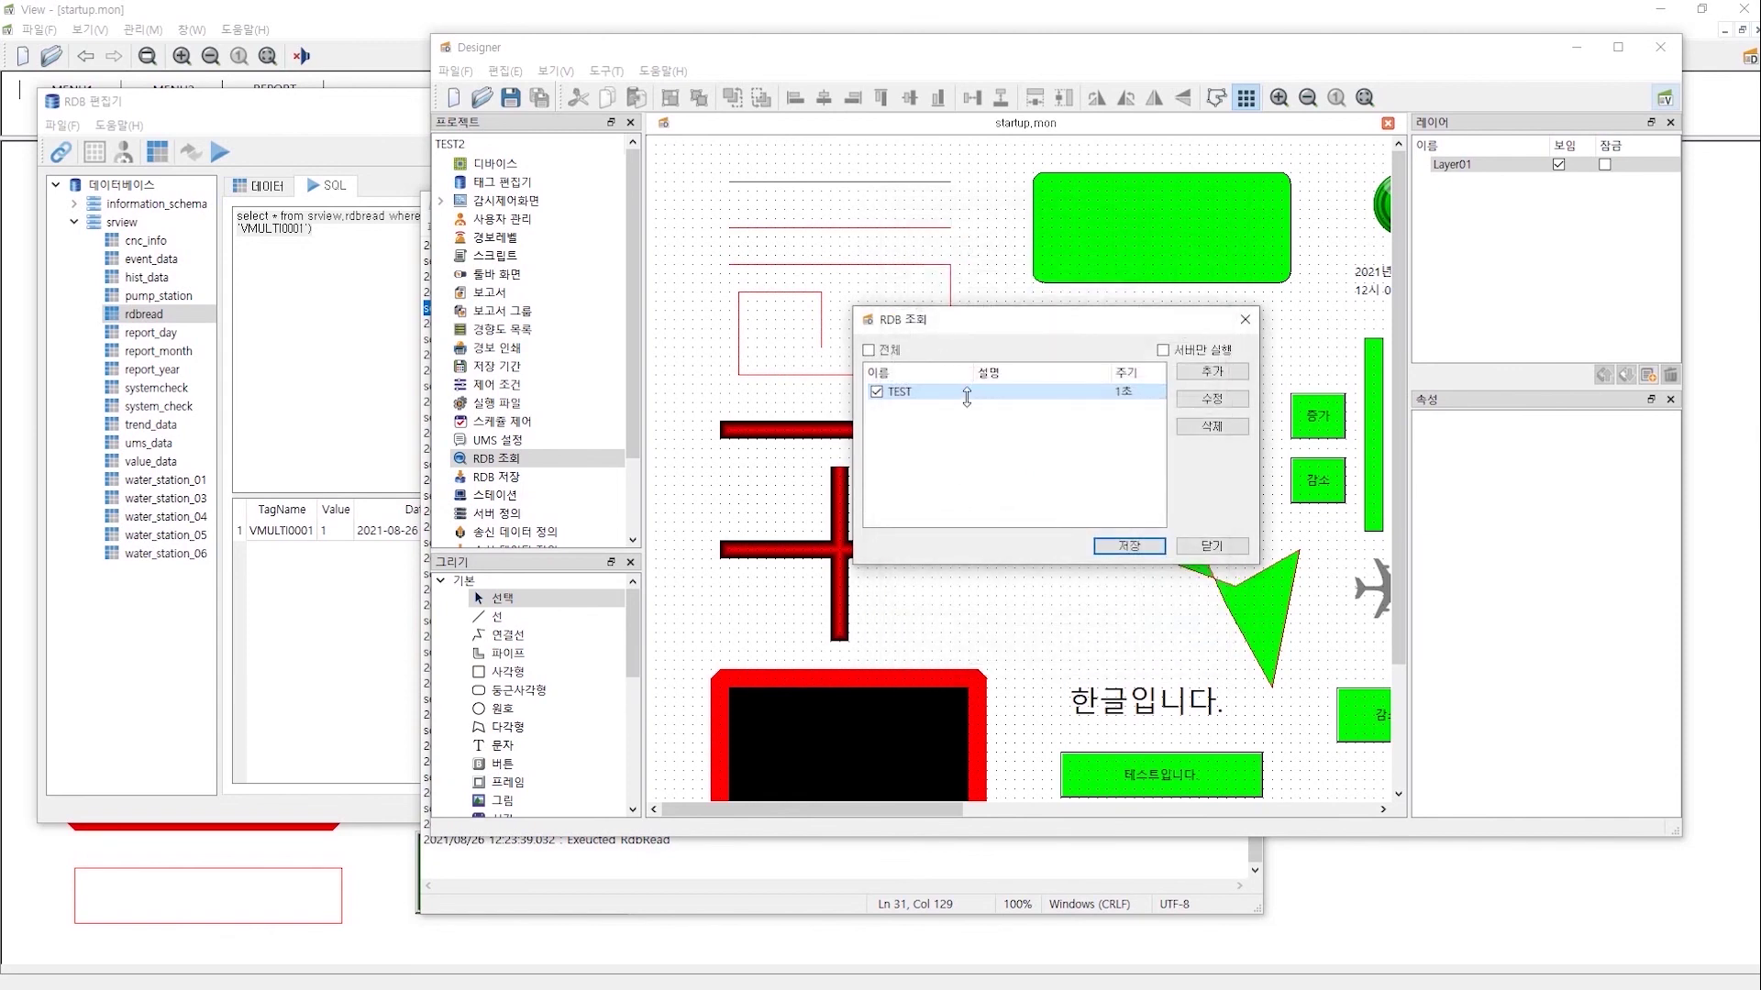
double_click(516, 478)
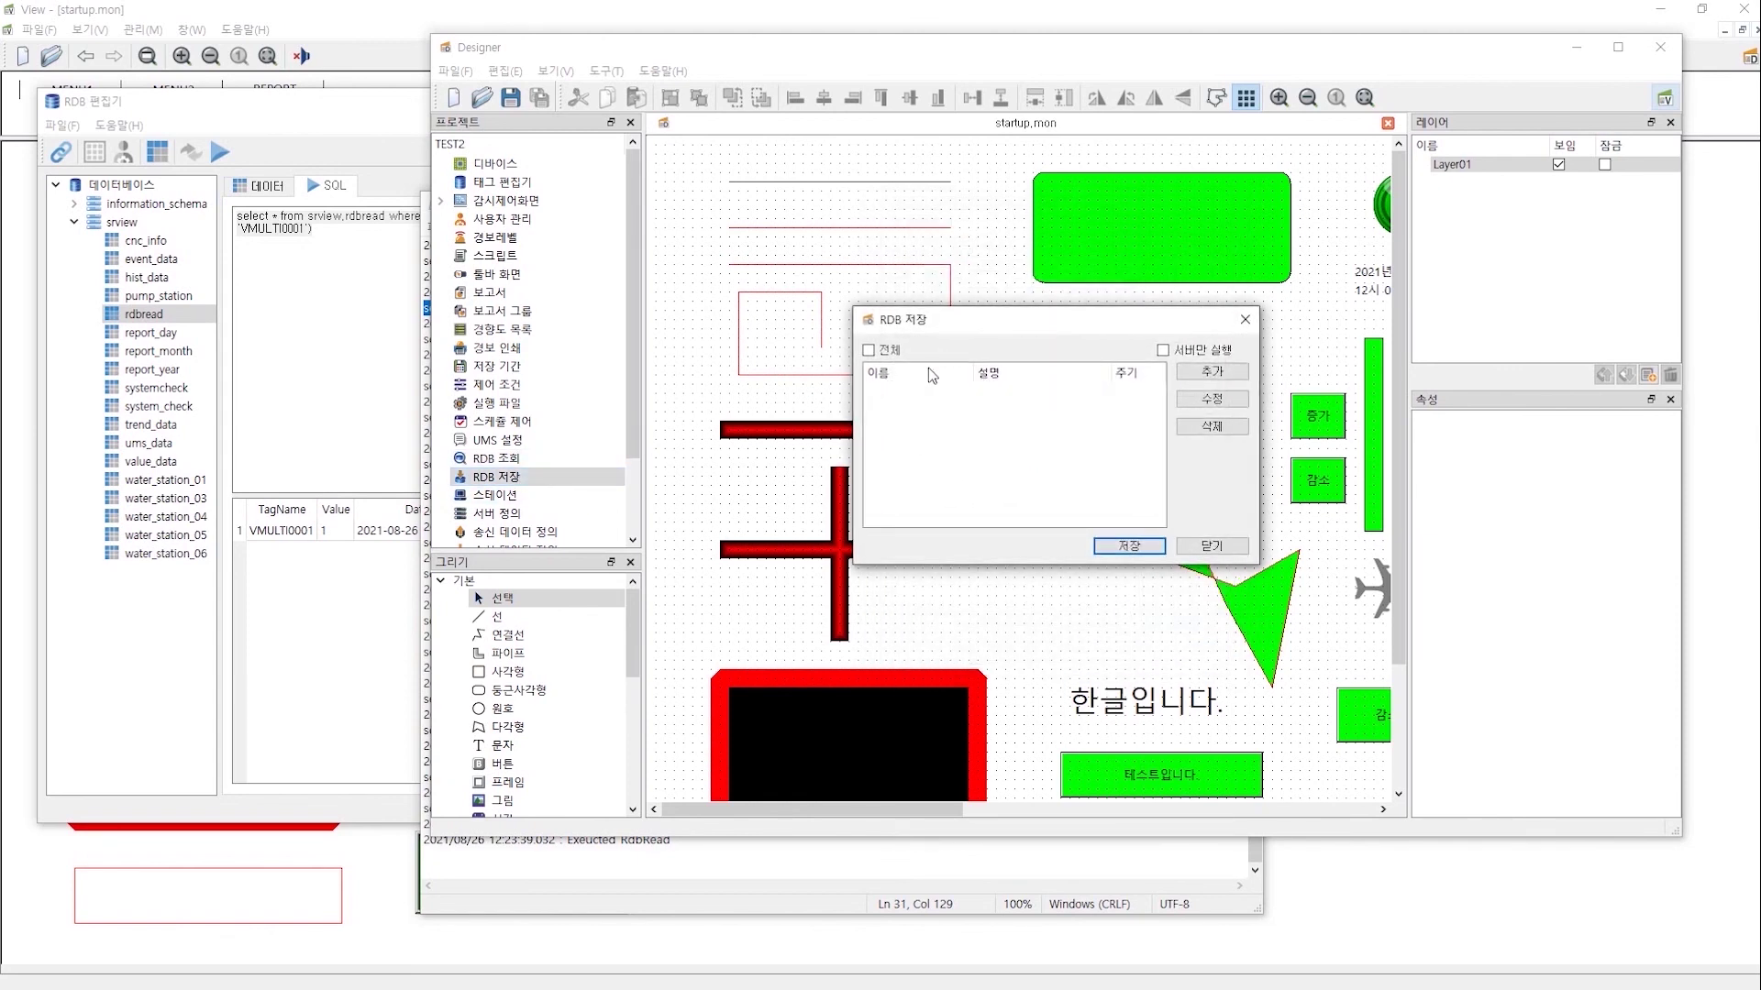
- Add a new RDB save entry with save type 추가 and a 10분 period
left_click(1212, 372)
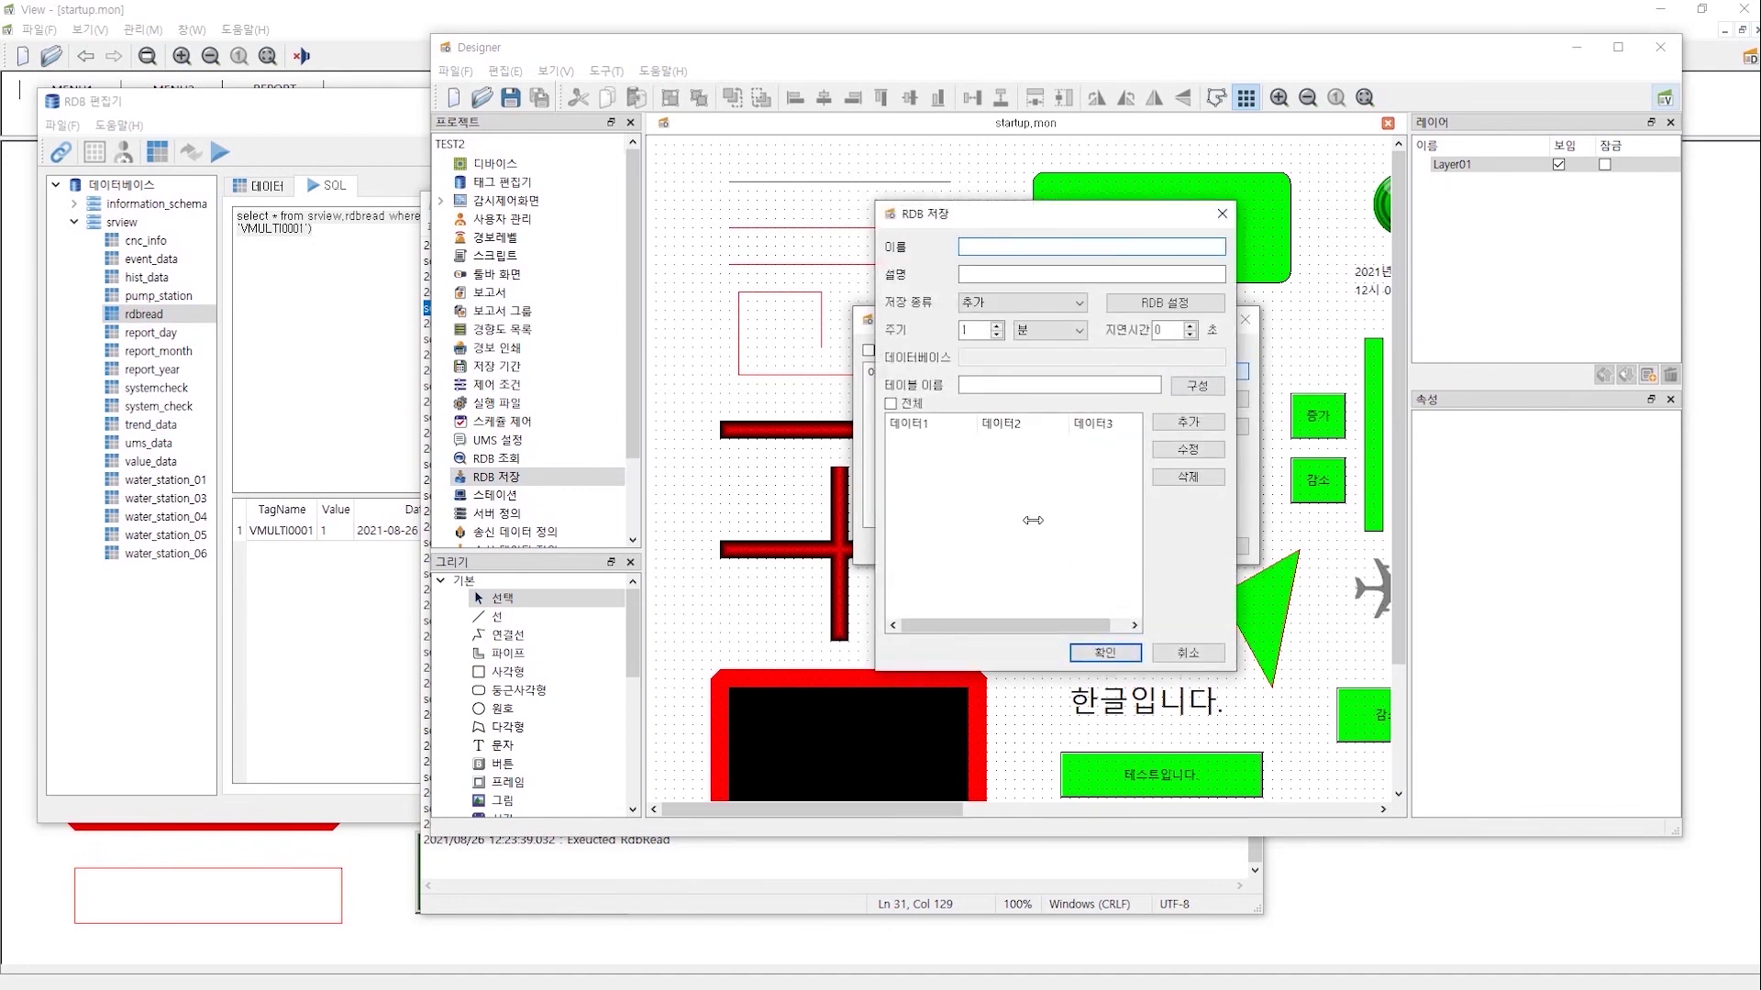
left_click(1062, 303)
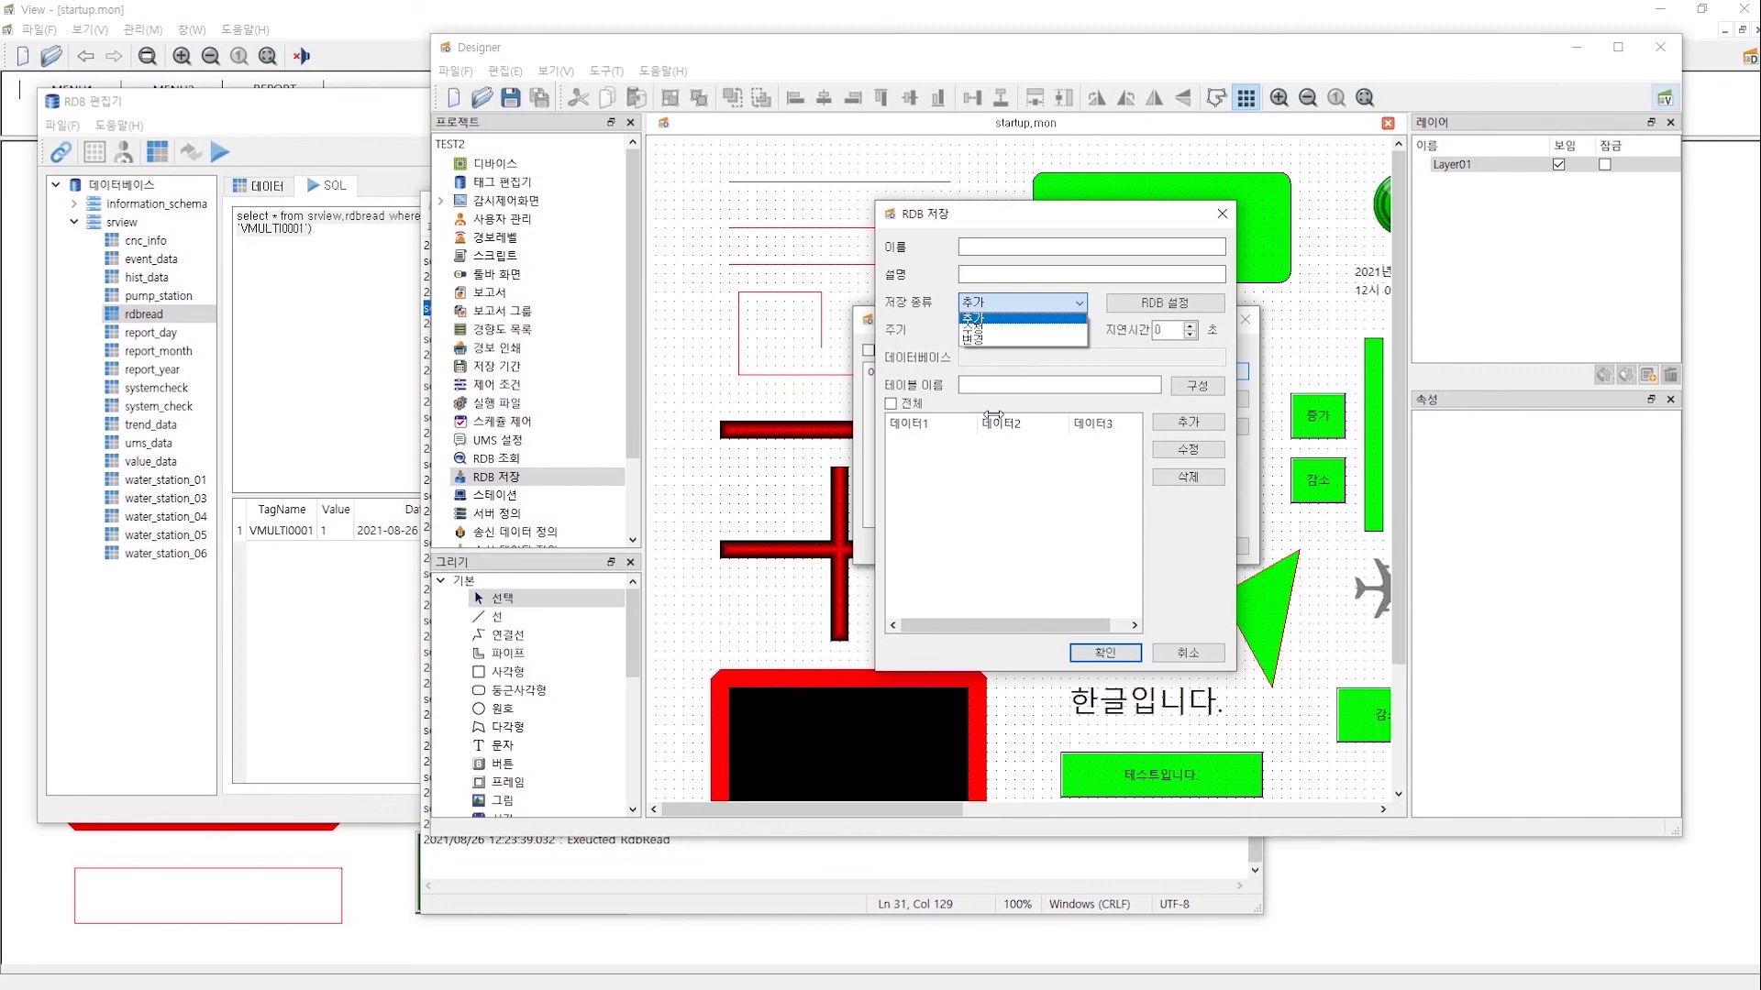
left_click(996, 318)
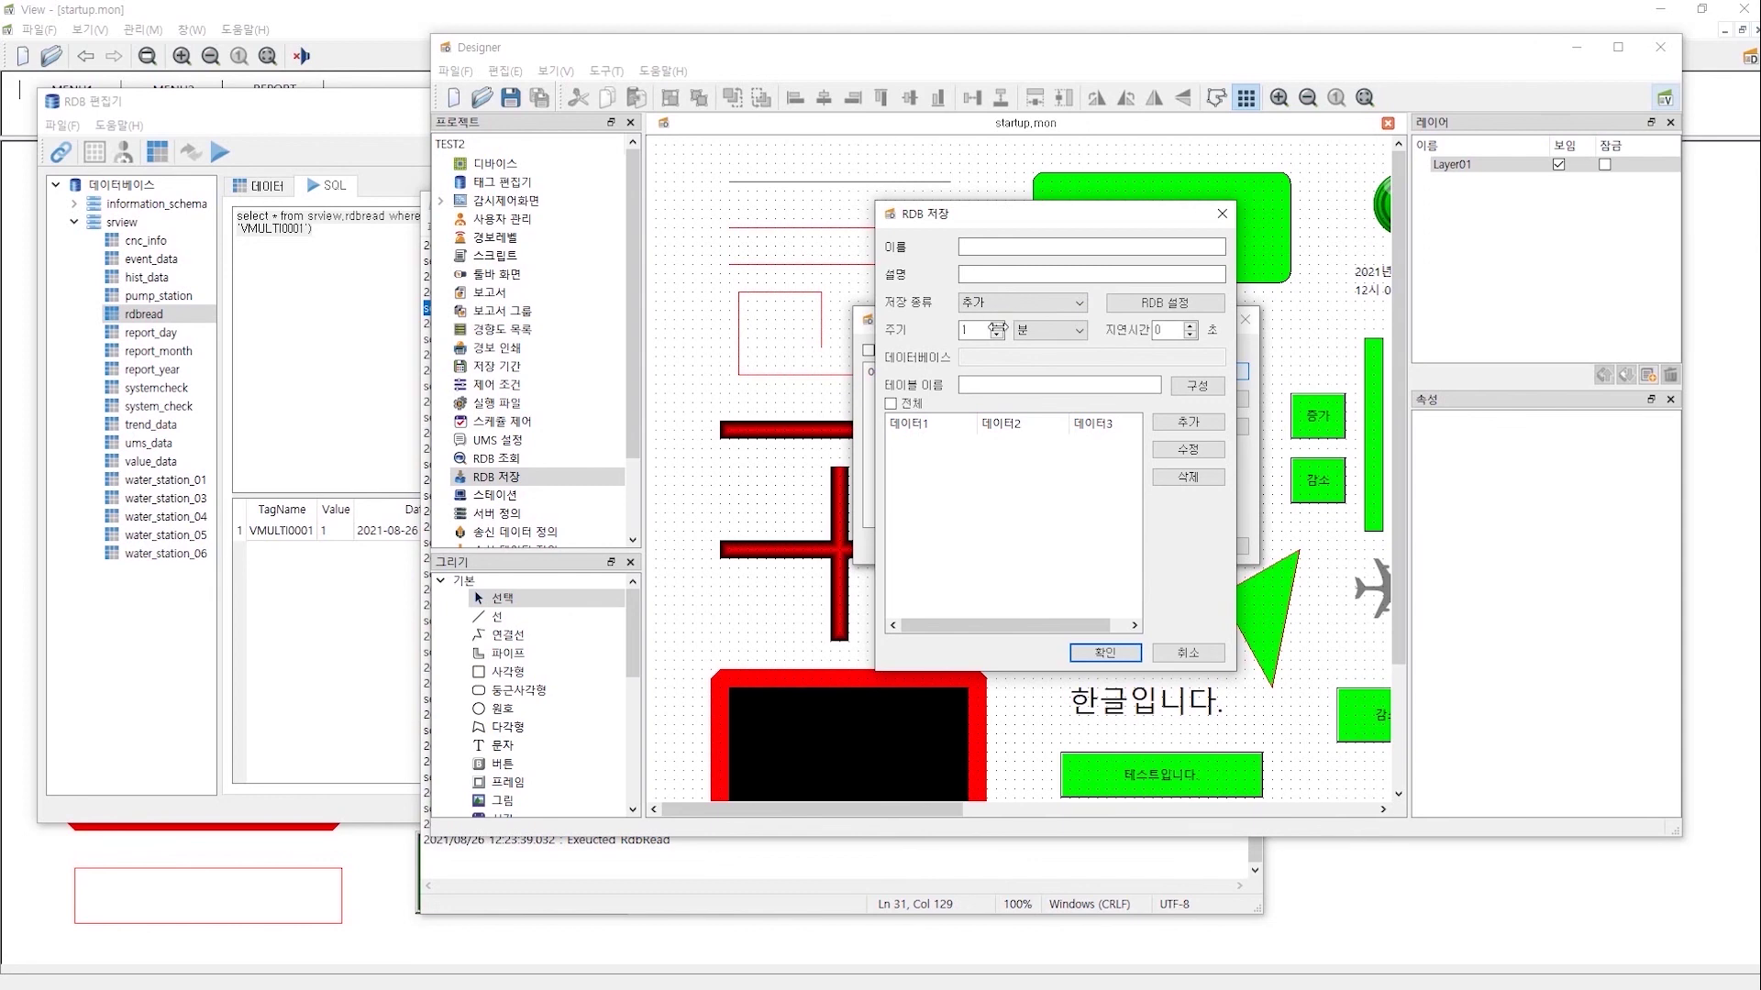
left_click(978, 331)
type("0")
left_click(1198, 387)
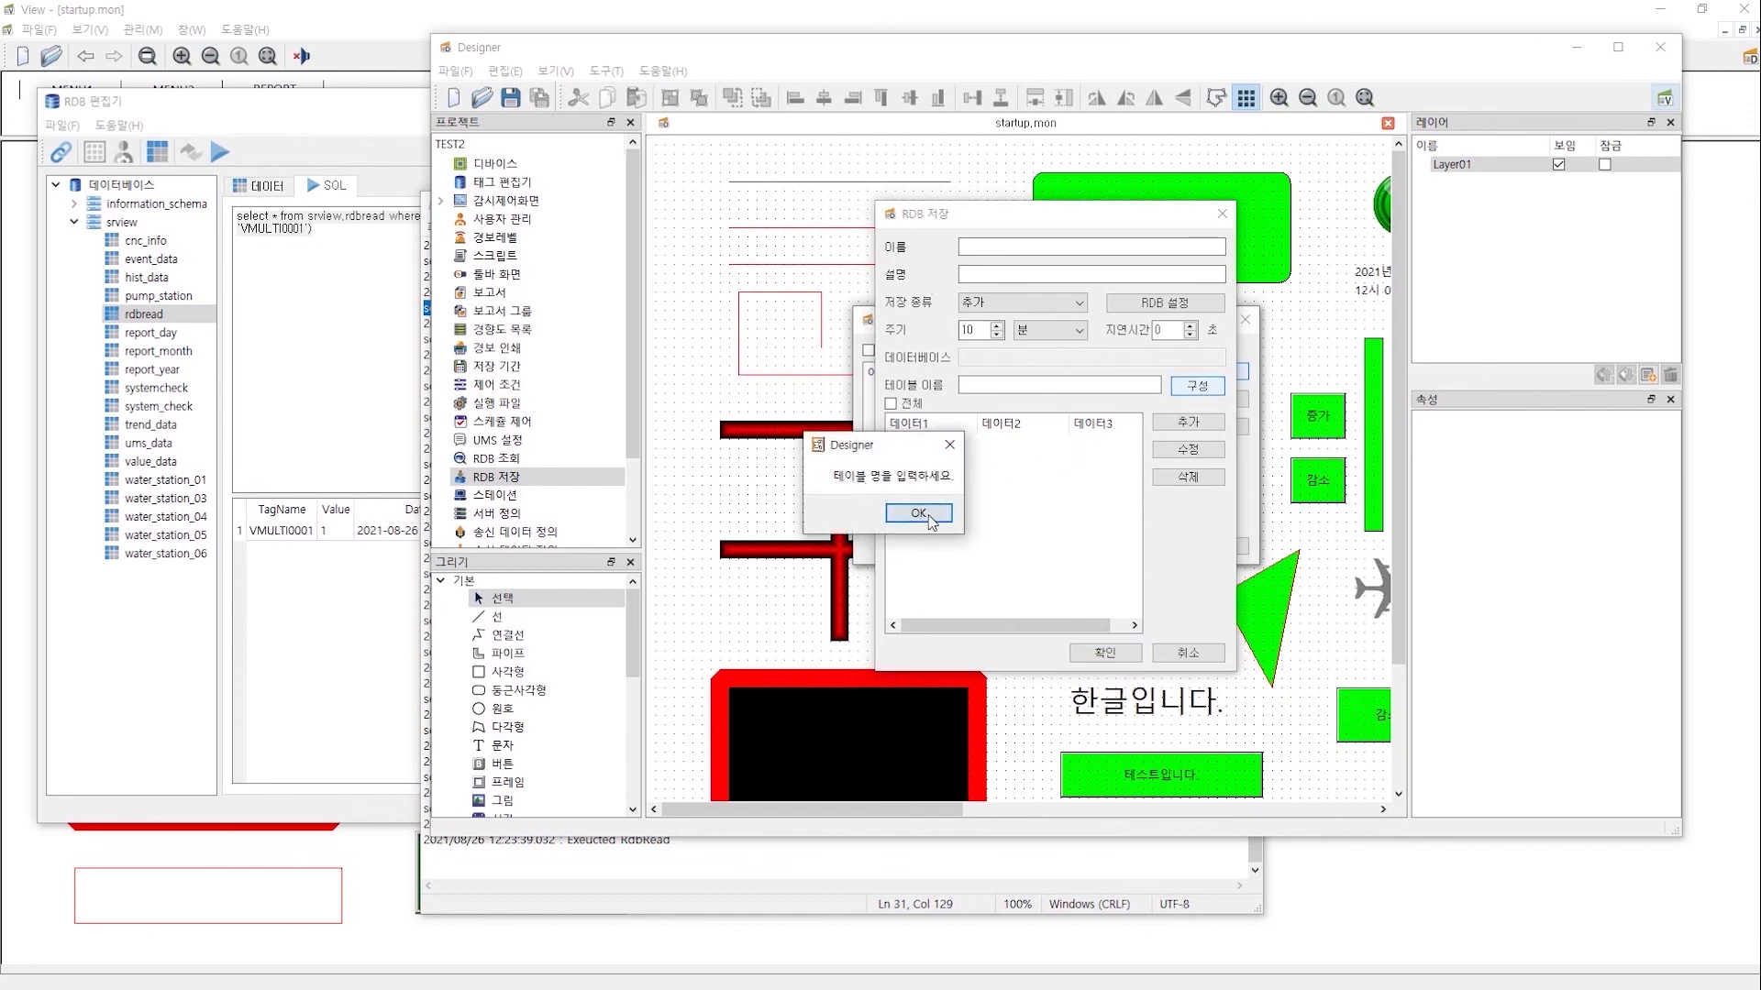
- Dismiss the missing-name warning and enter 'RDBSave' as the table name
left_click(928, 517)
type("RDBSave")
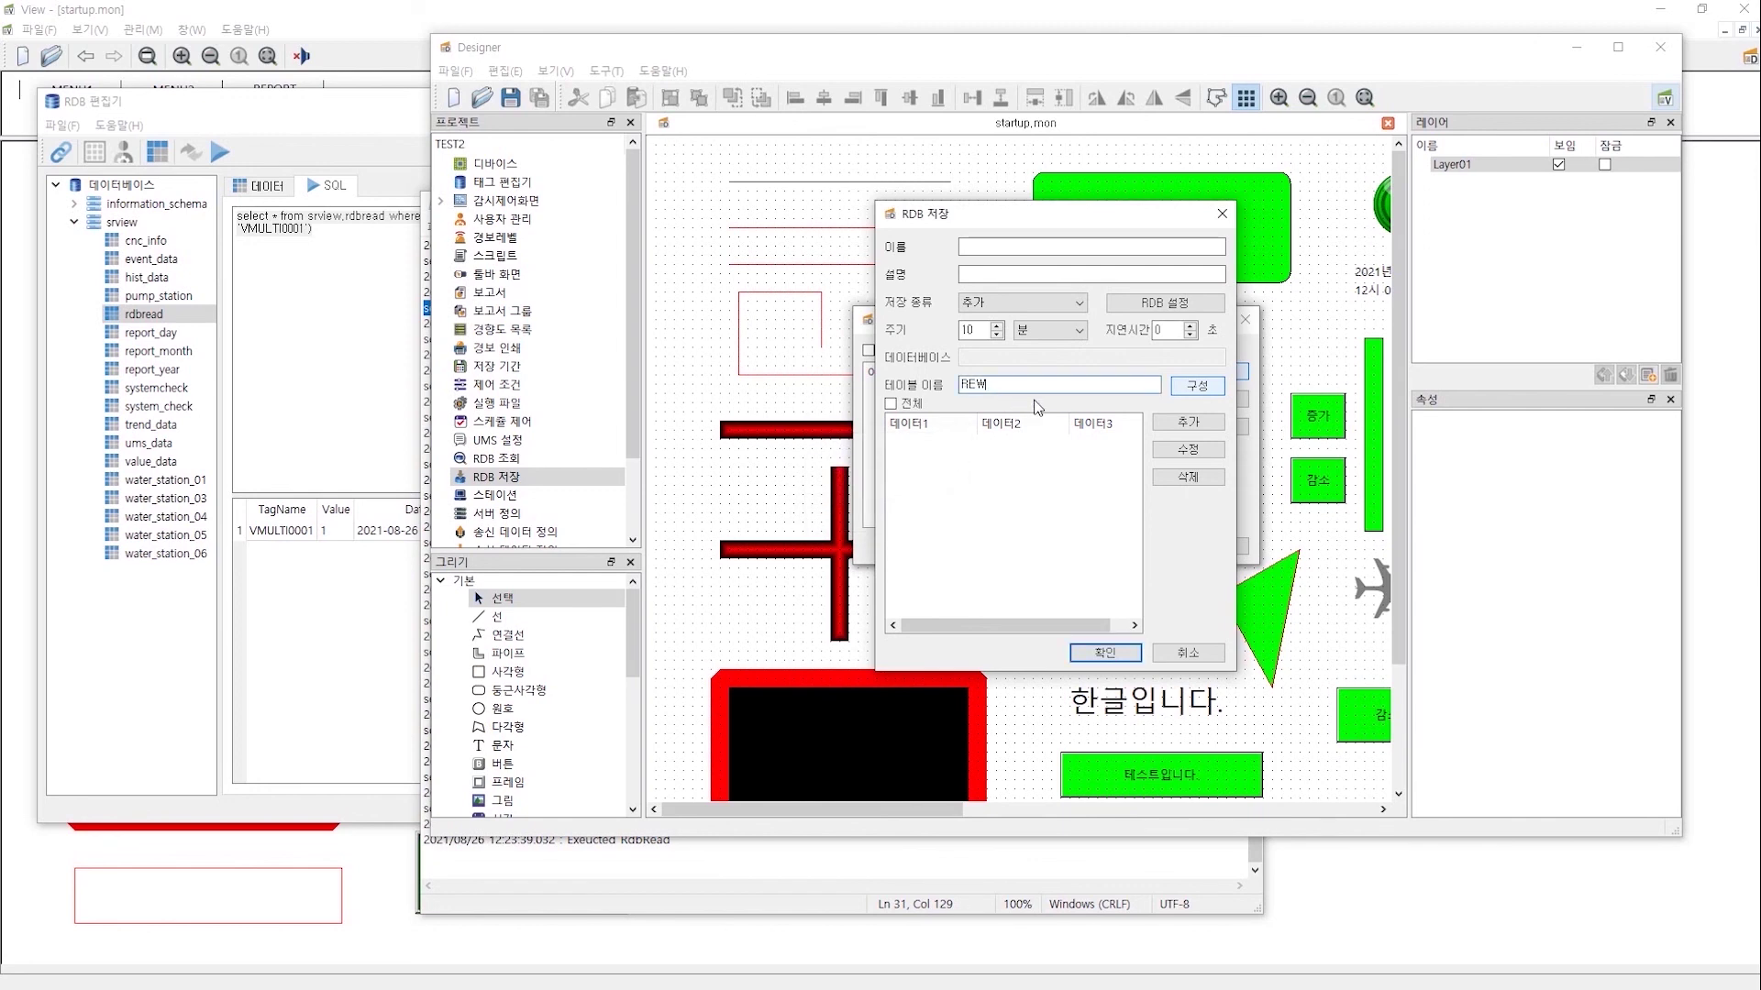
left_click(1184, 386)
- Define a Date column of type 날짜, then discard the table structure changes
left_click(1192, 362)
type("Date")
left_click(1091, 436)
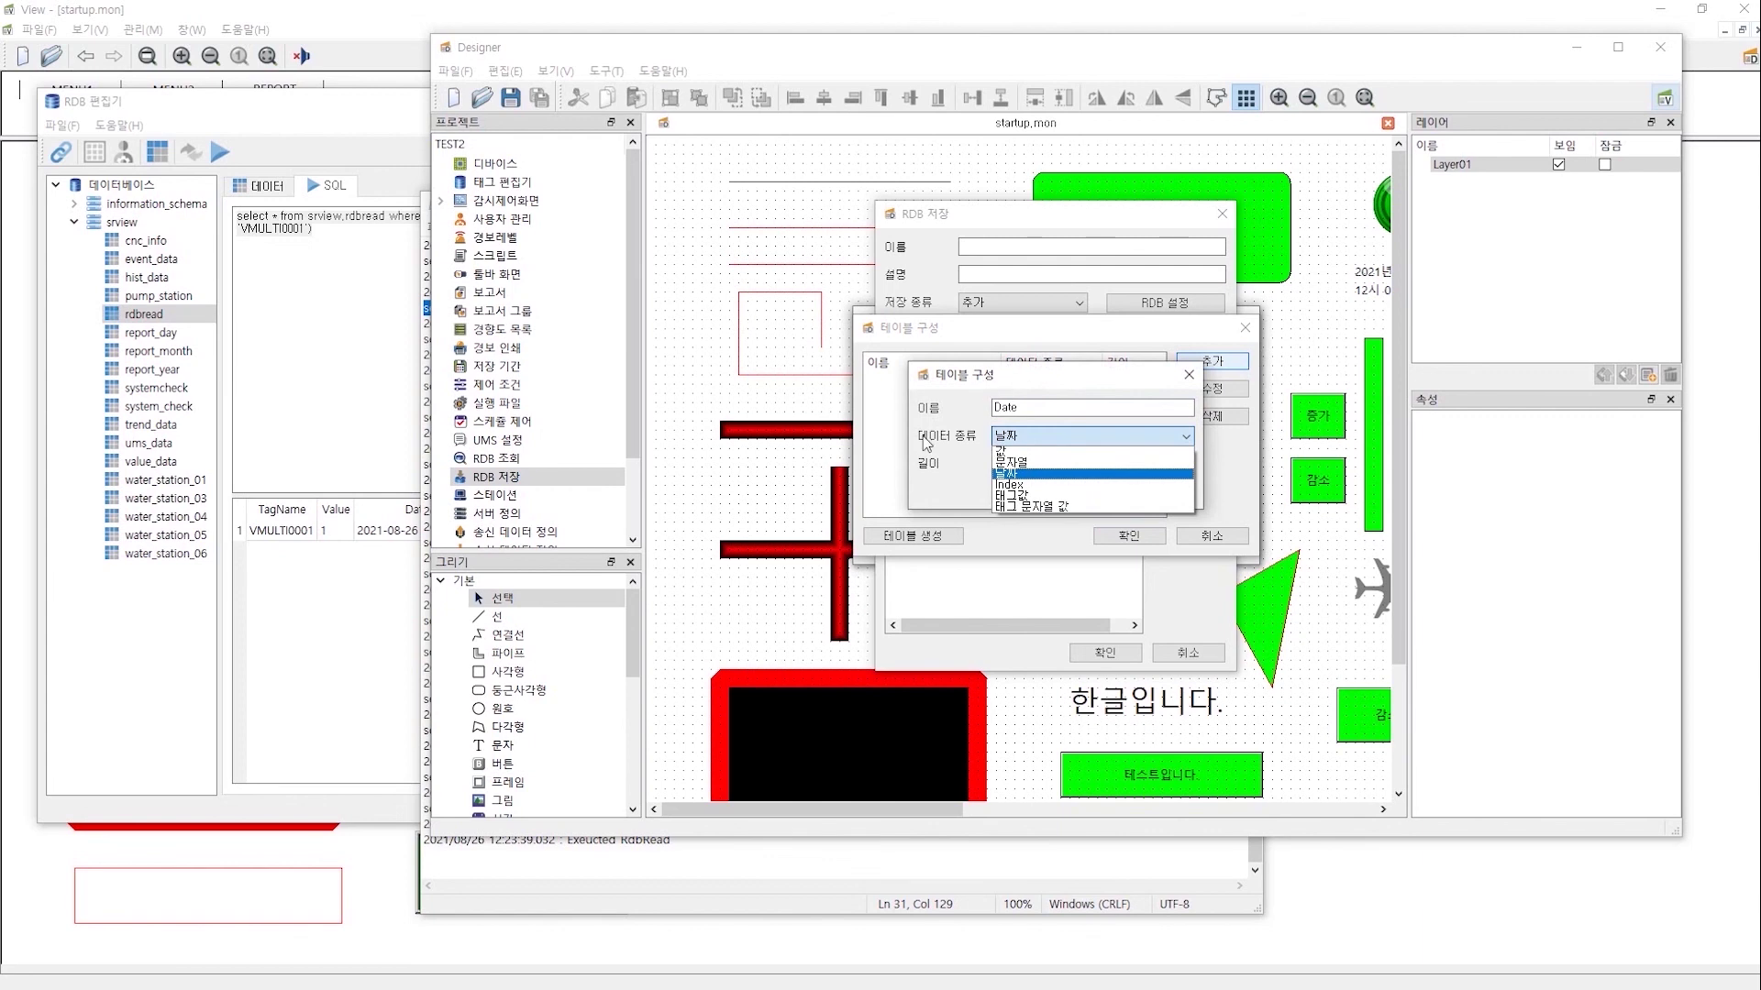
left_click(1093, 475)
left_click(1158, 495)
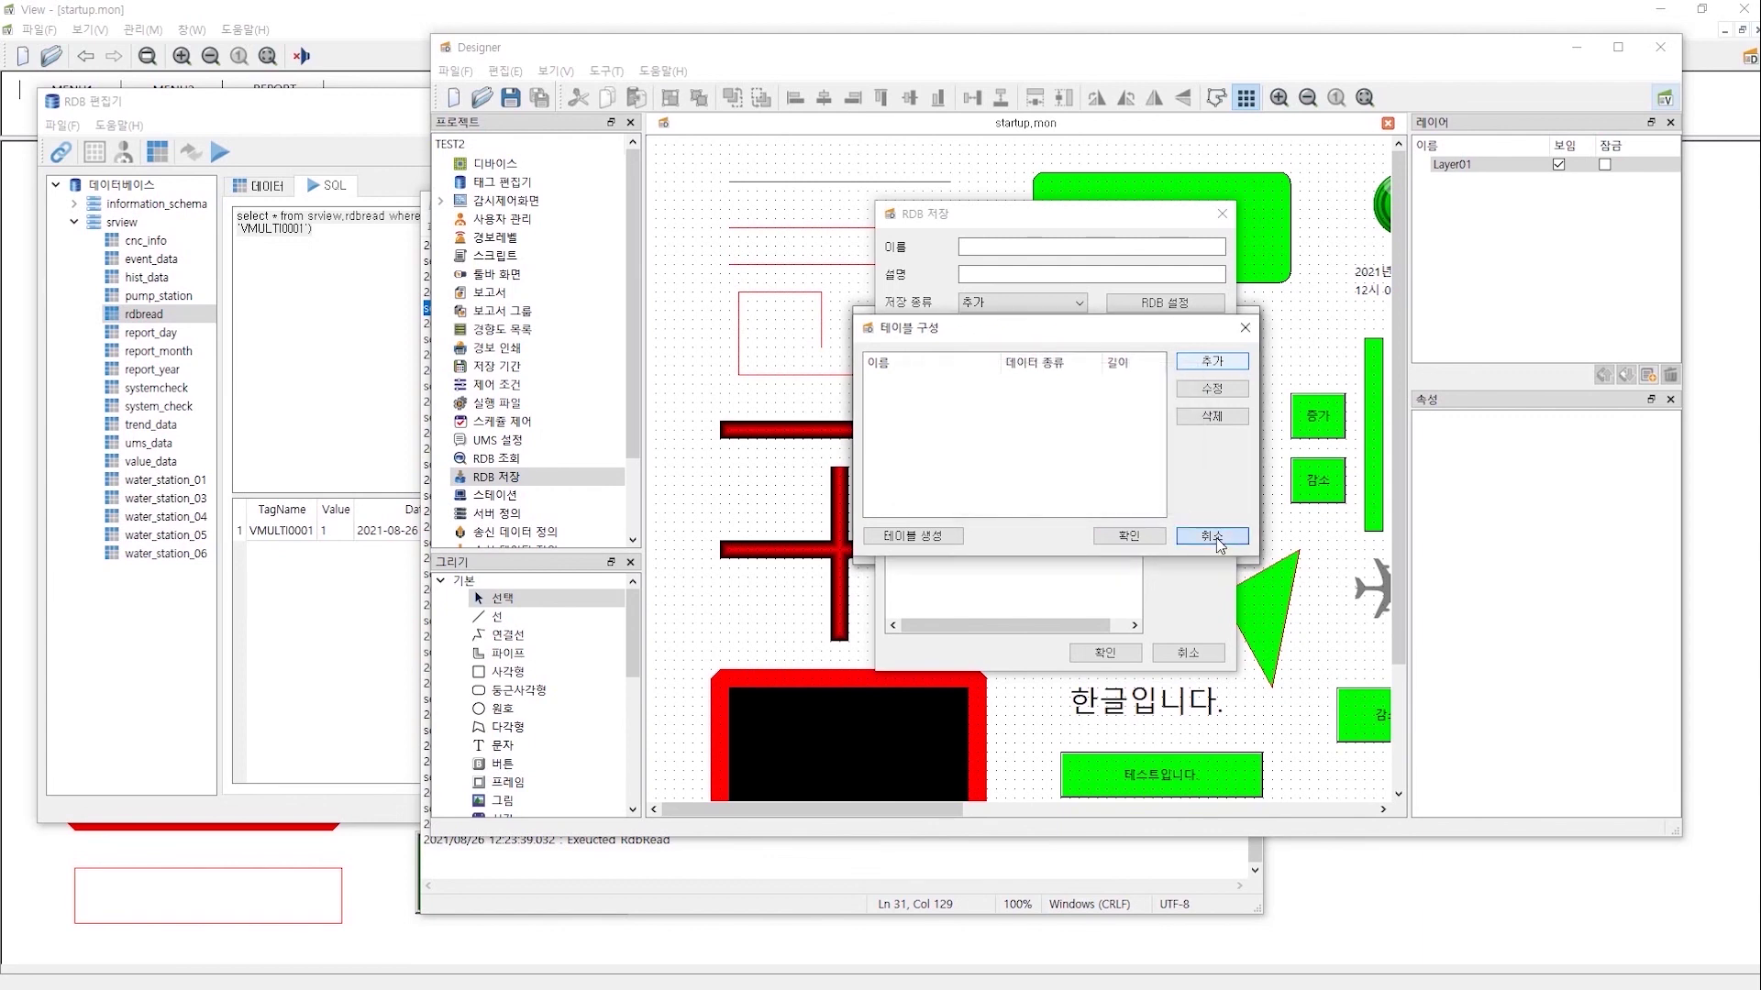
left_click(1218, 541)
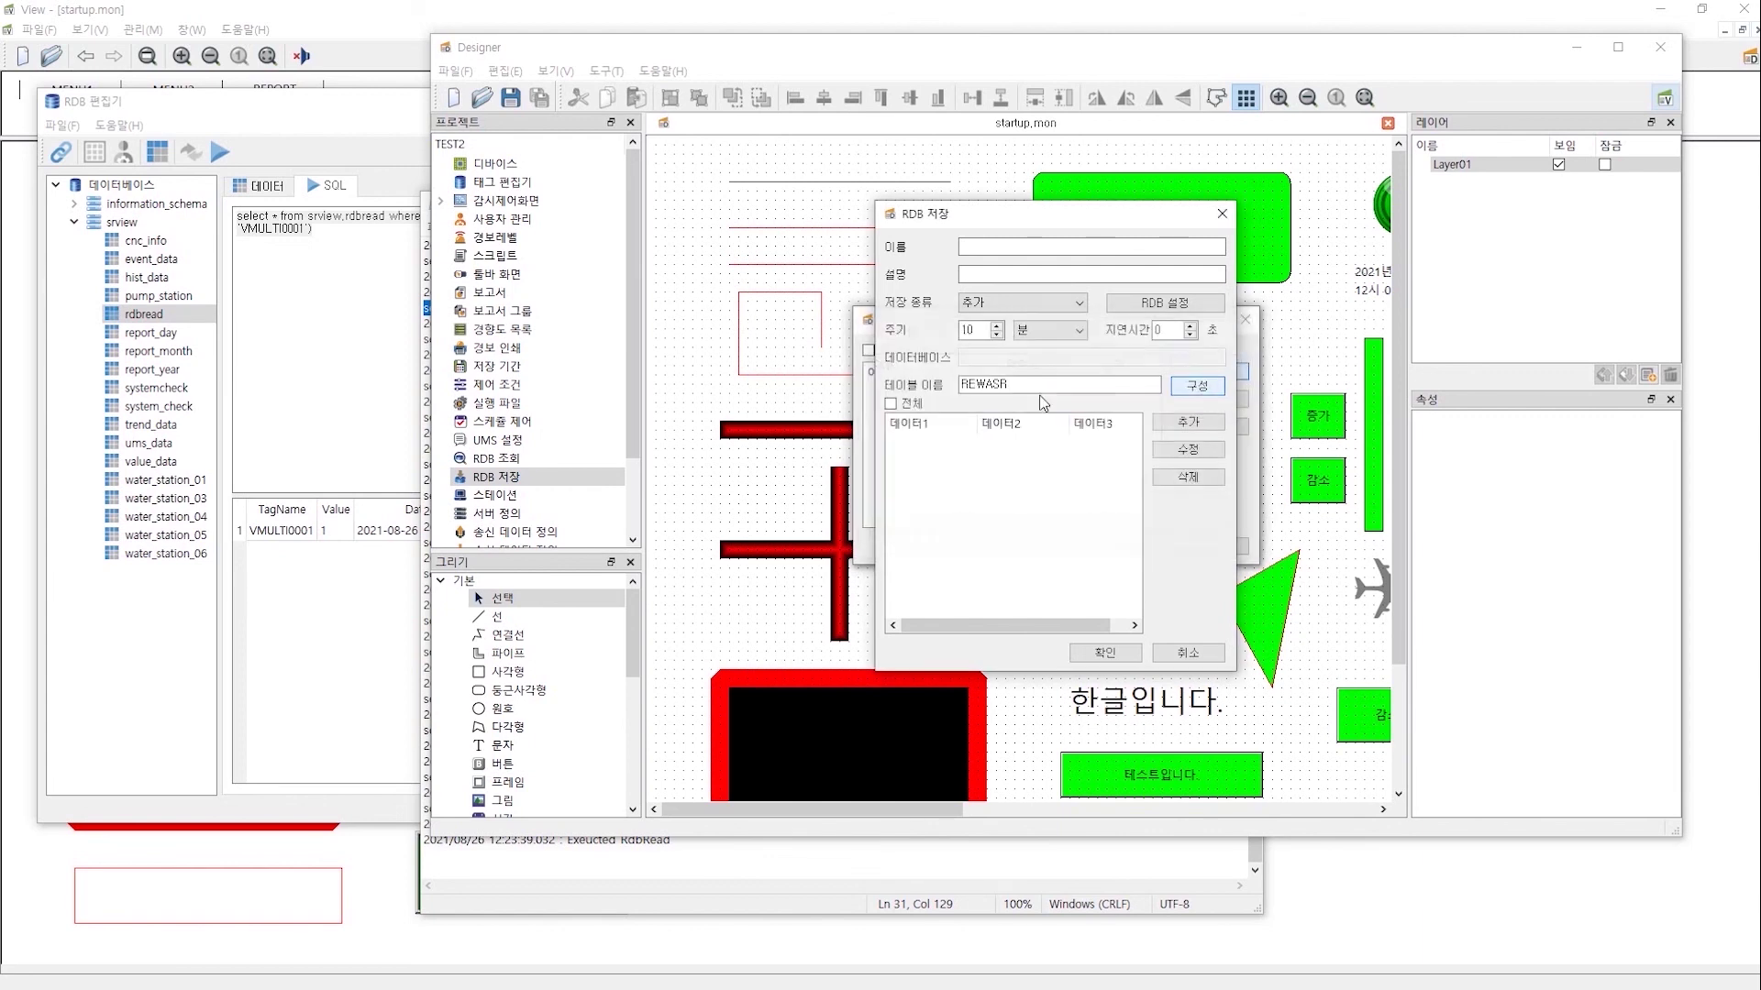
left_click(993, 299)
- Set the new save entry's type to 수정
left_click(995, 332)
left_click(1026, 302)
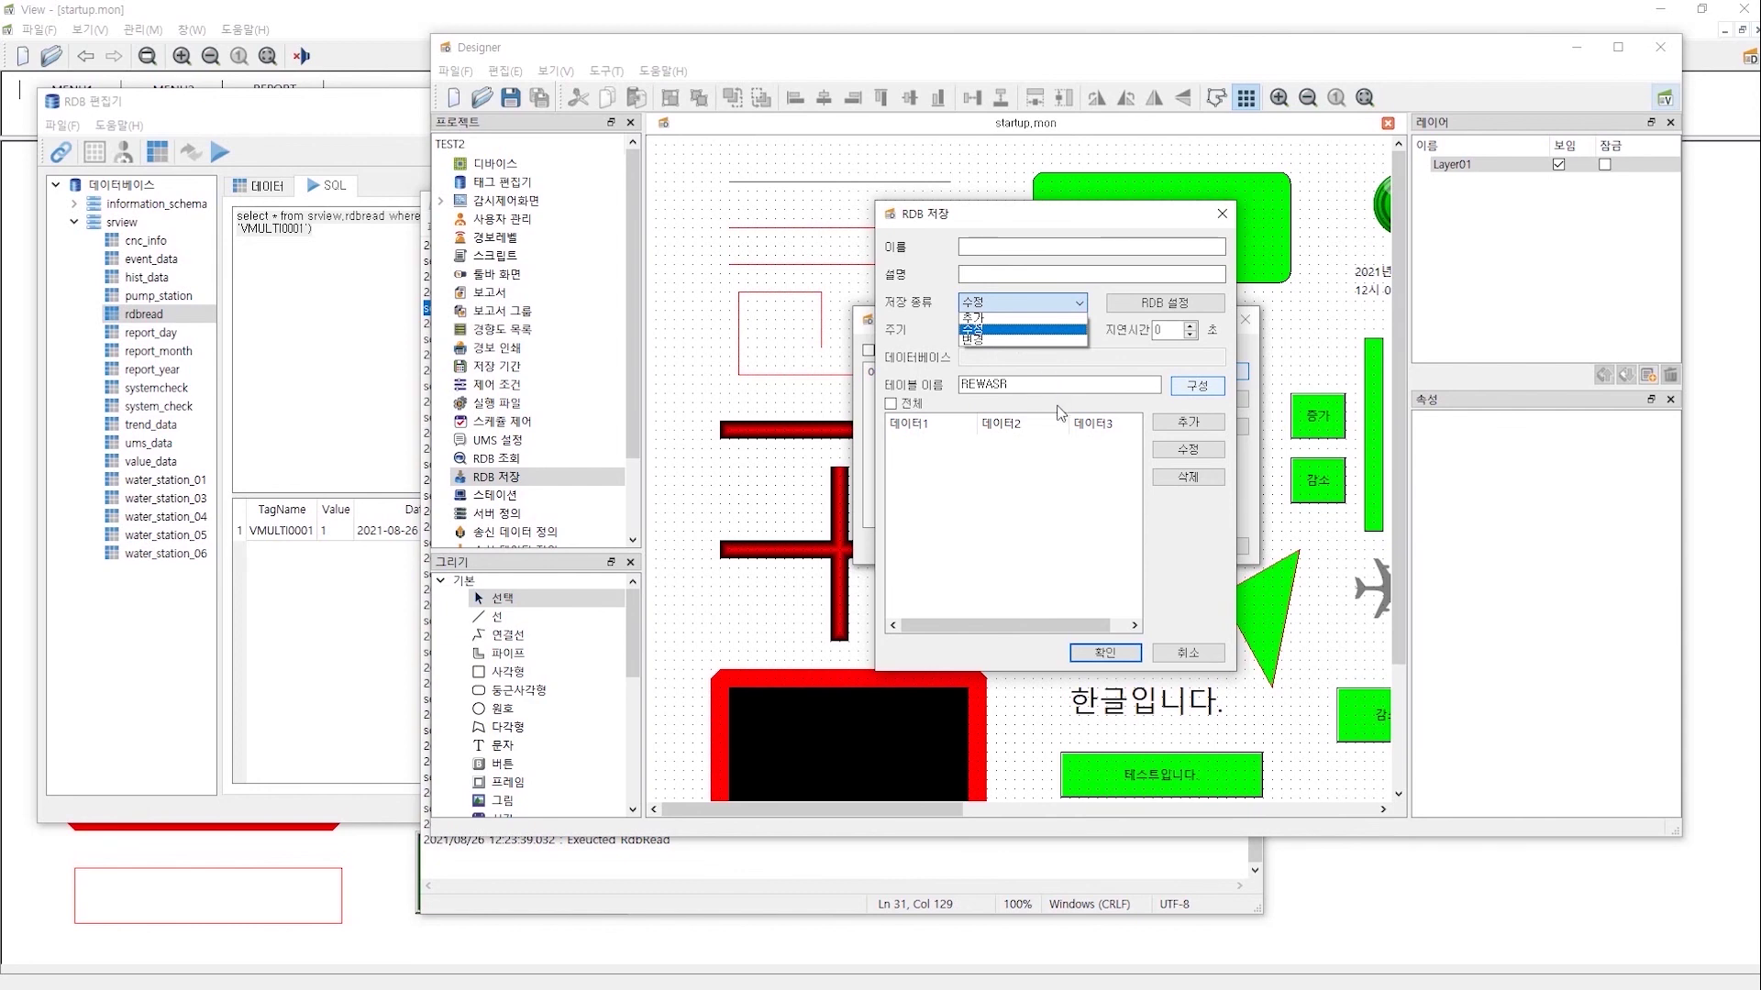
left_click(1215, 396)
- Glance at the table structure, then show rdbread's VAI0001 and VMULTI0001 rows in RDB Editor
left_click(1185, 390)
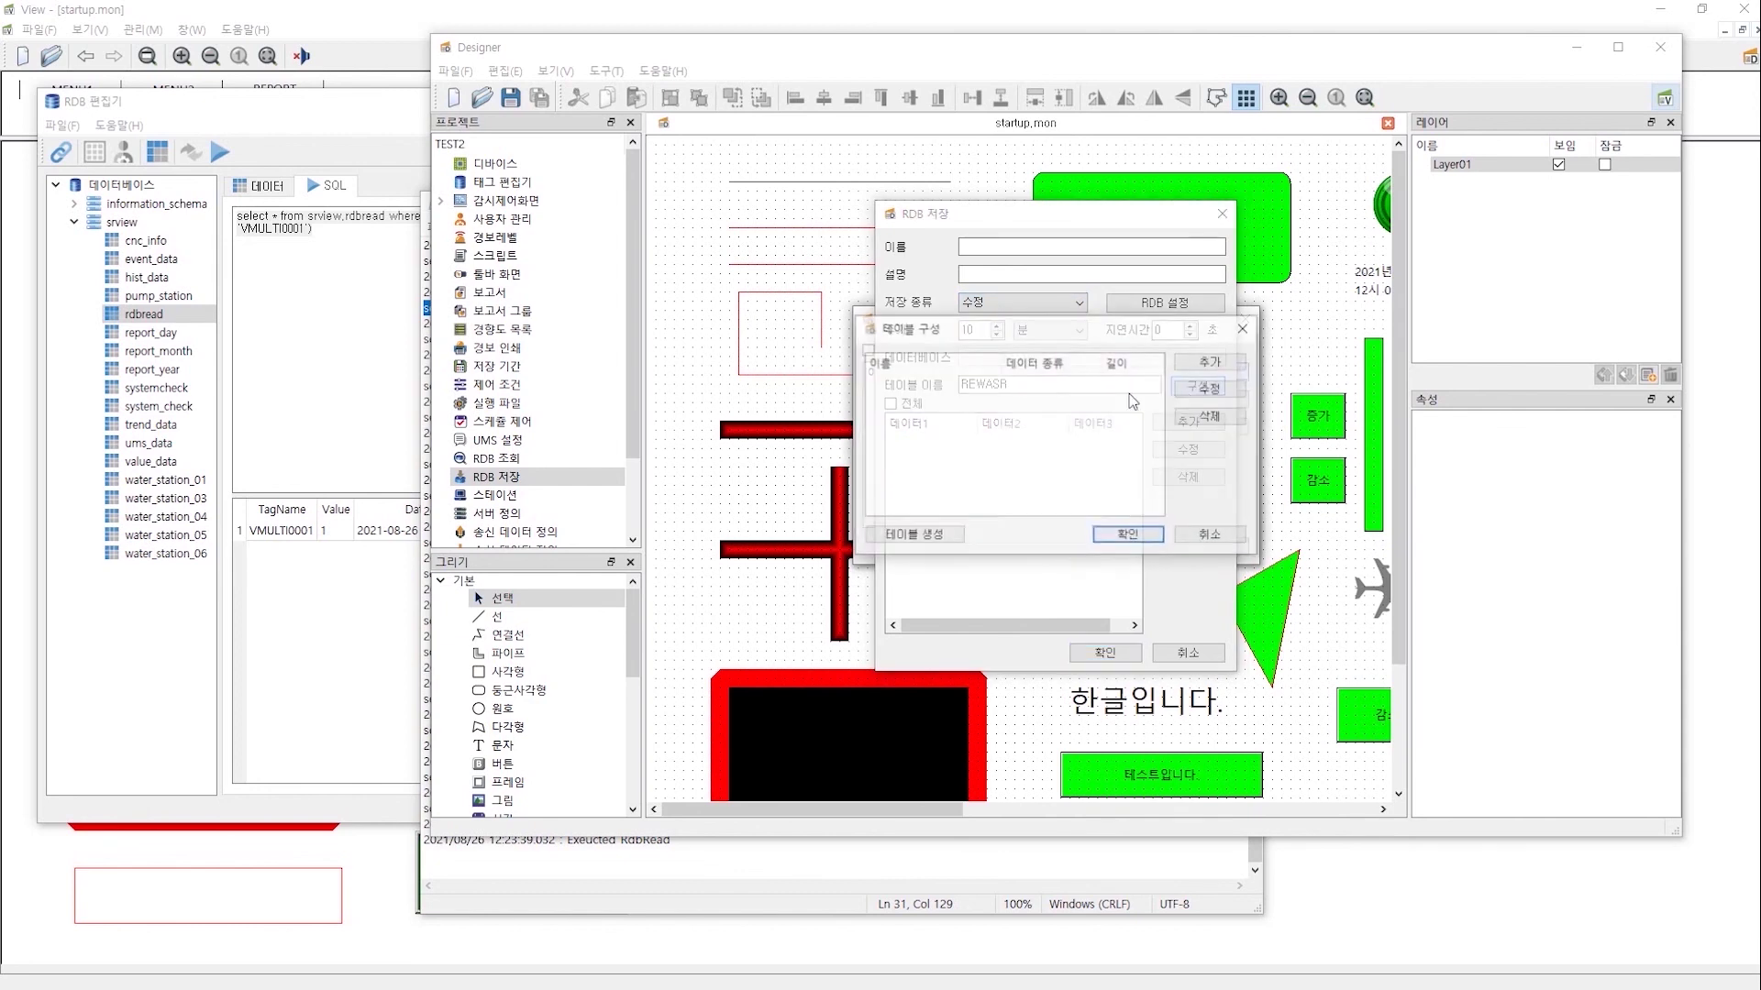
left_click(1246, 328)
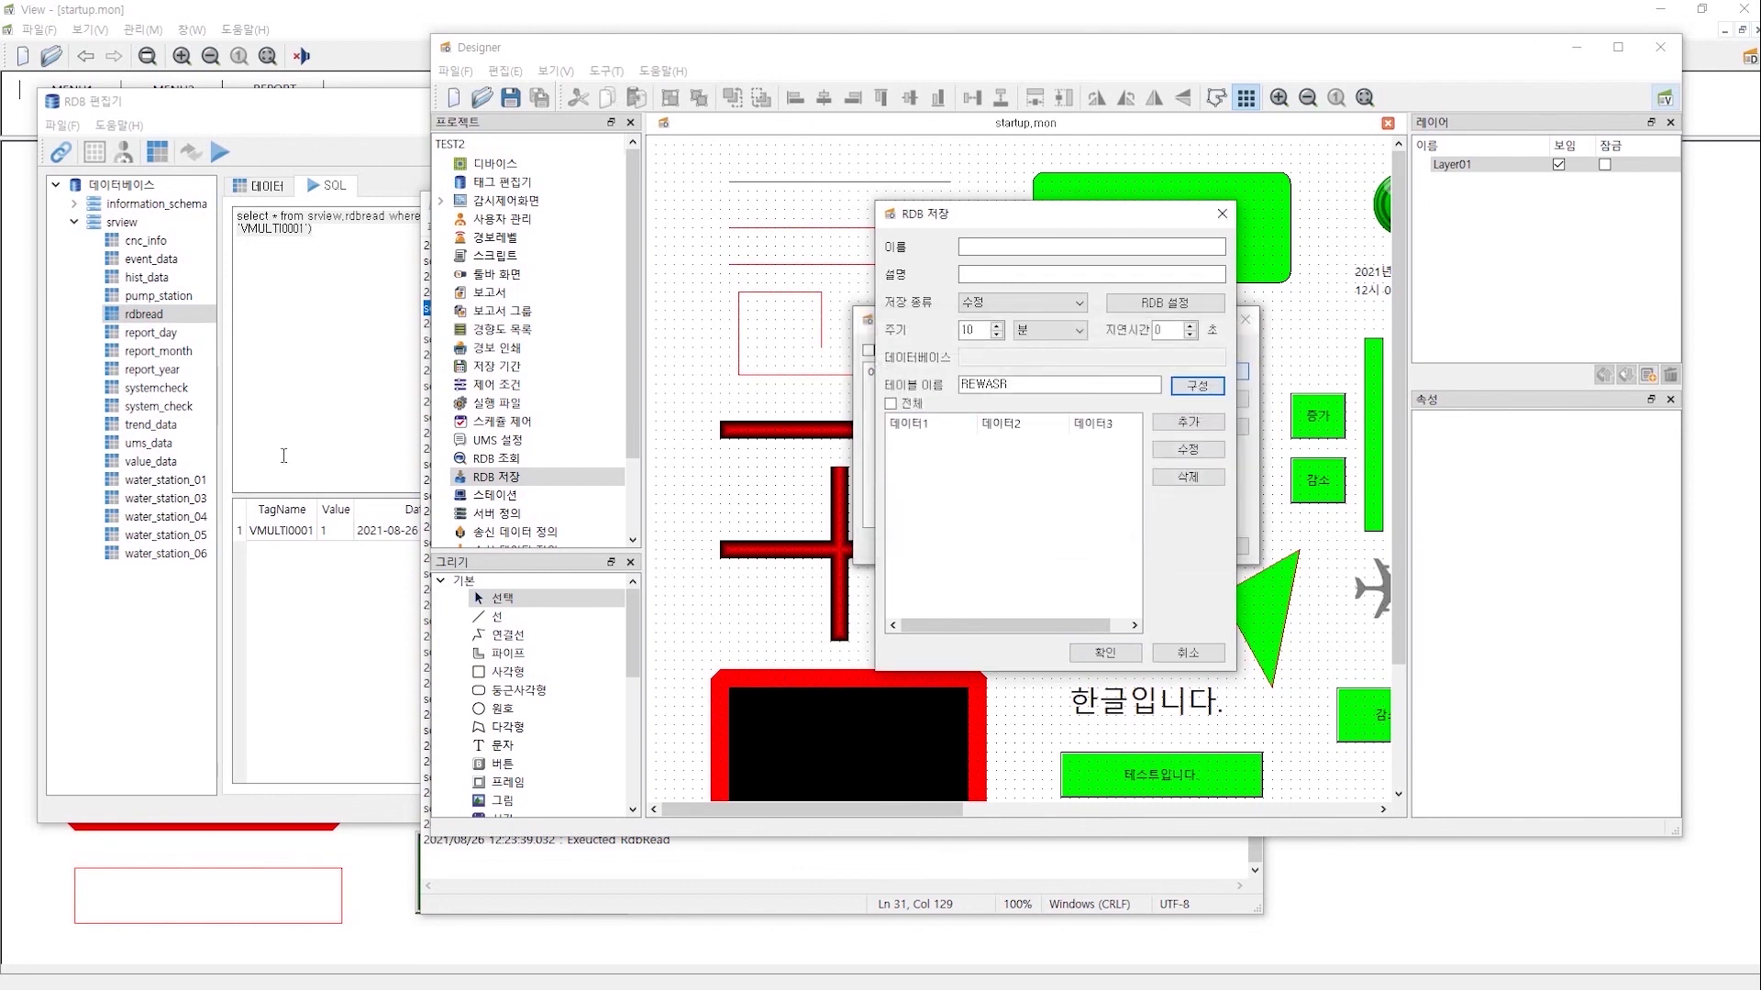
left_click(283, 456)
left_click(269, 191)
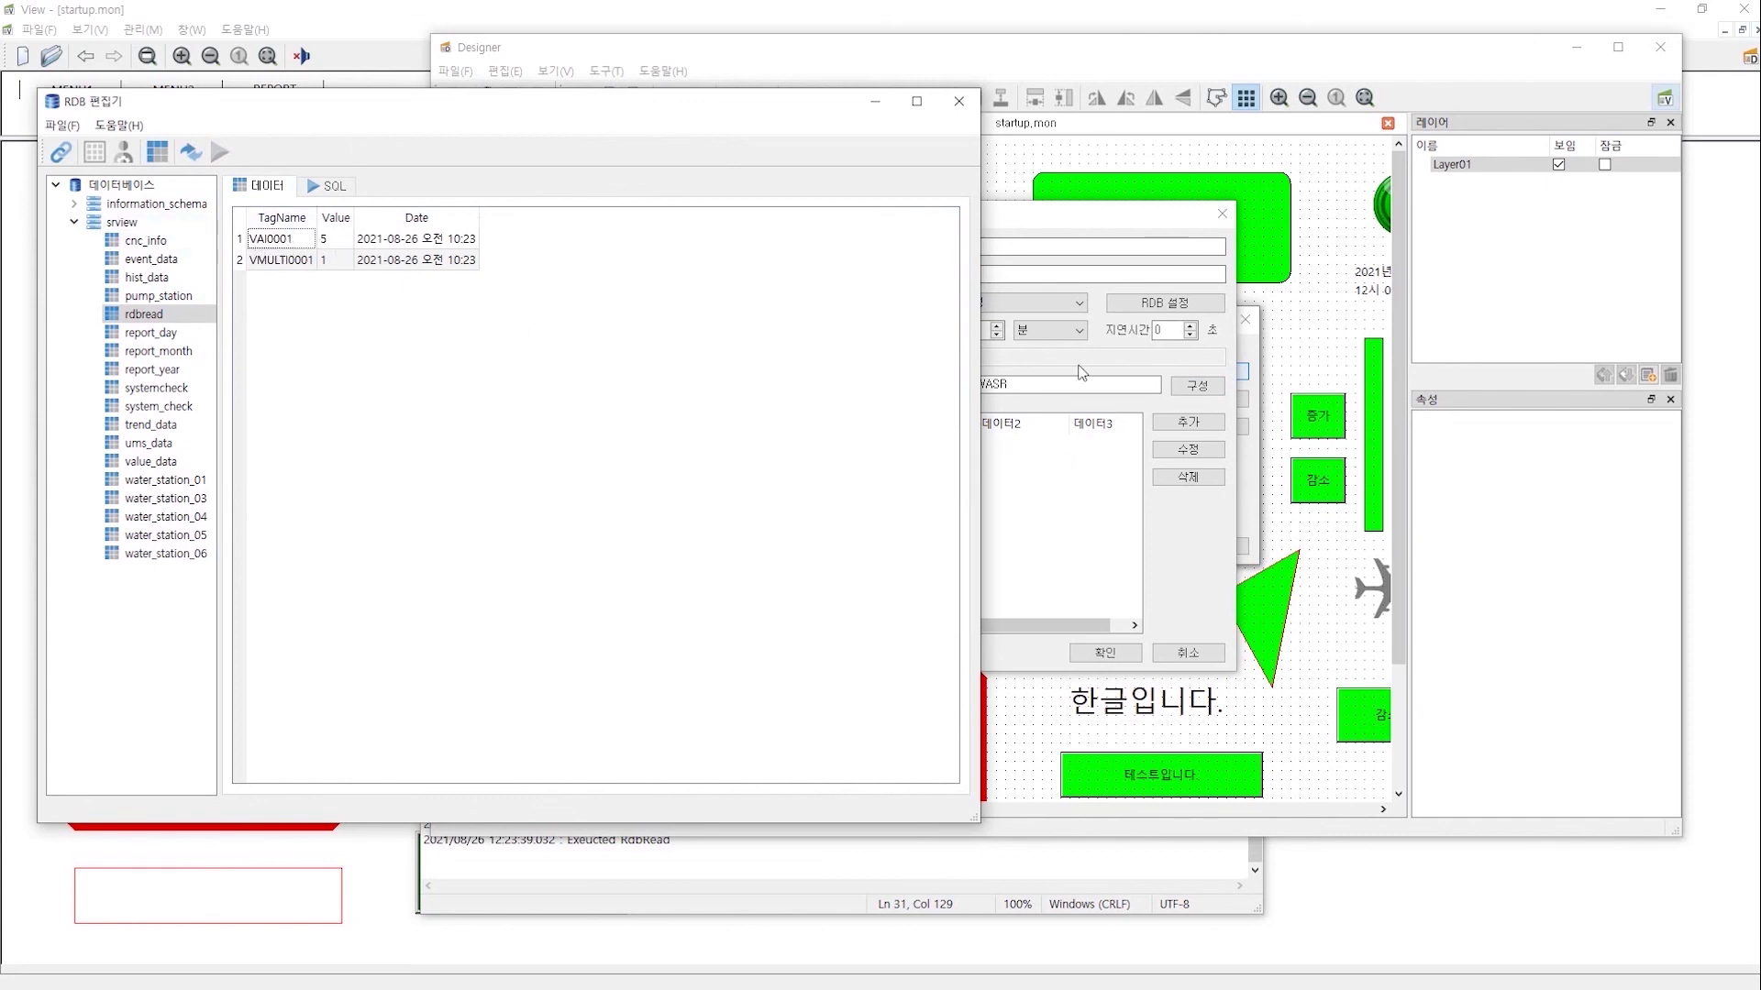
- Select the VAI0001 row in RDB Editor's rdbread data
left_click(263, 243)
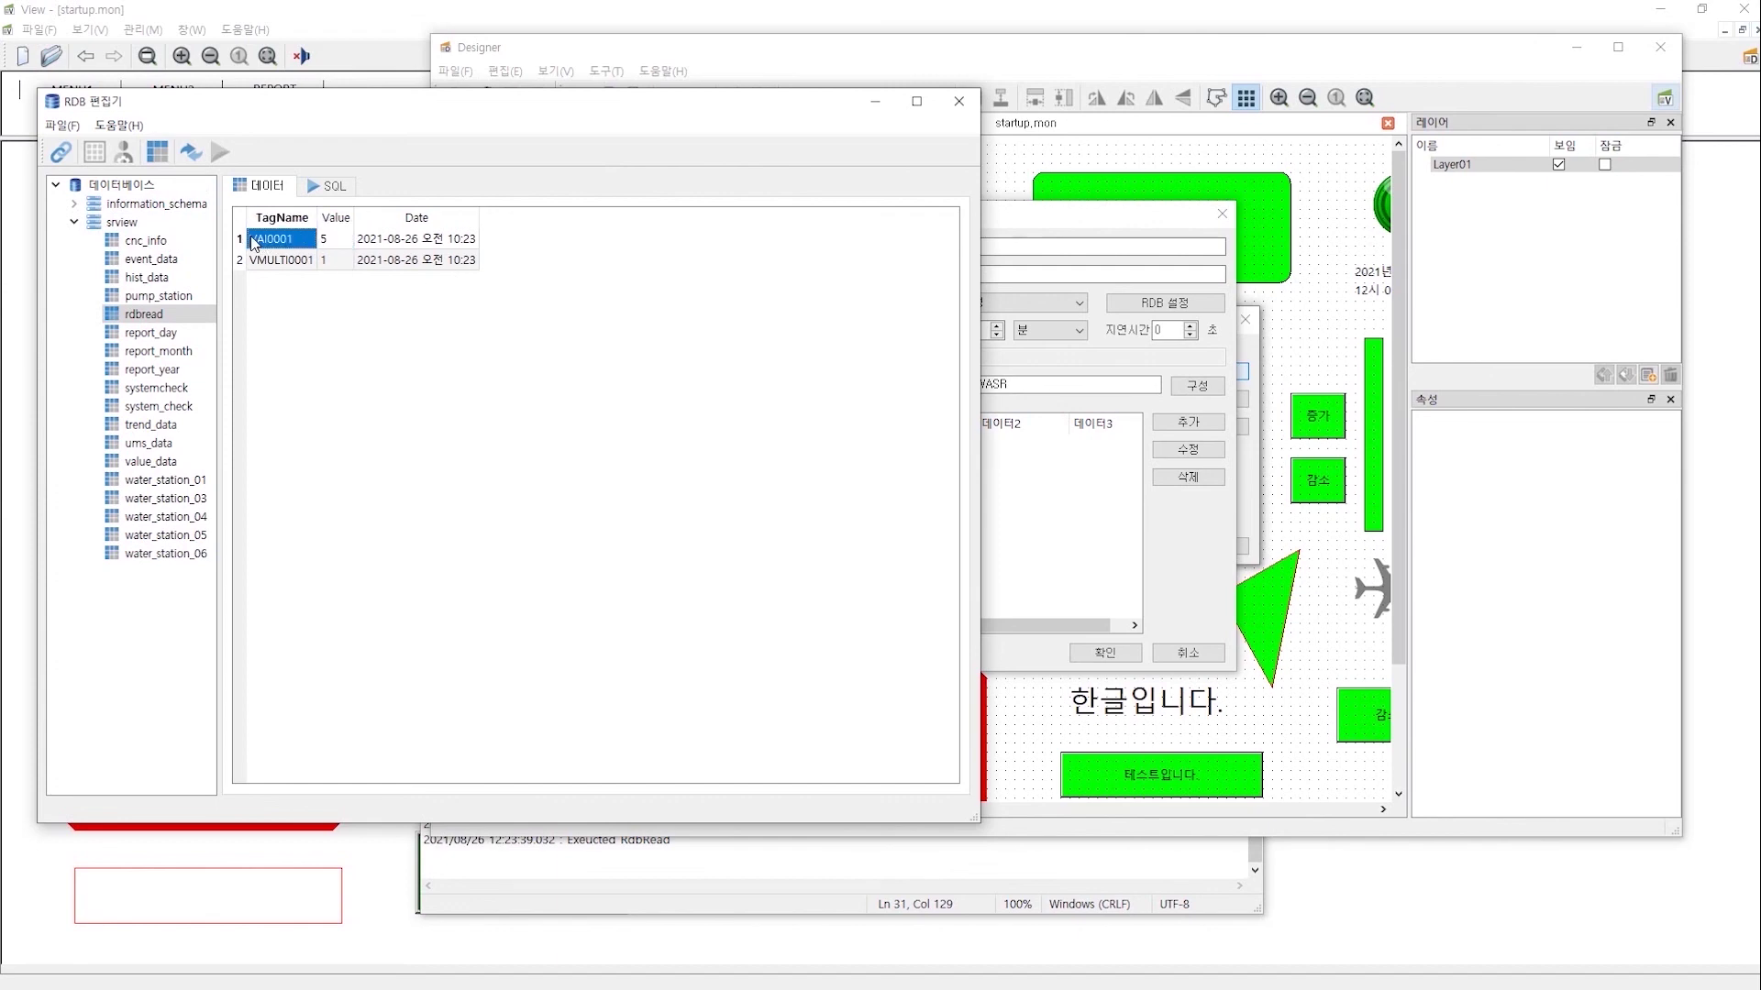
left_click_drag(264, 242, 425, 248)
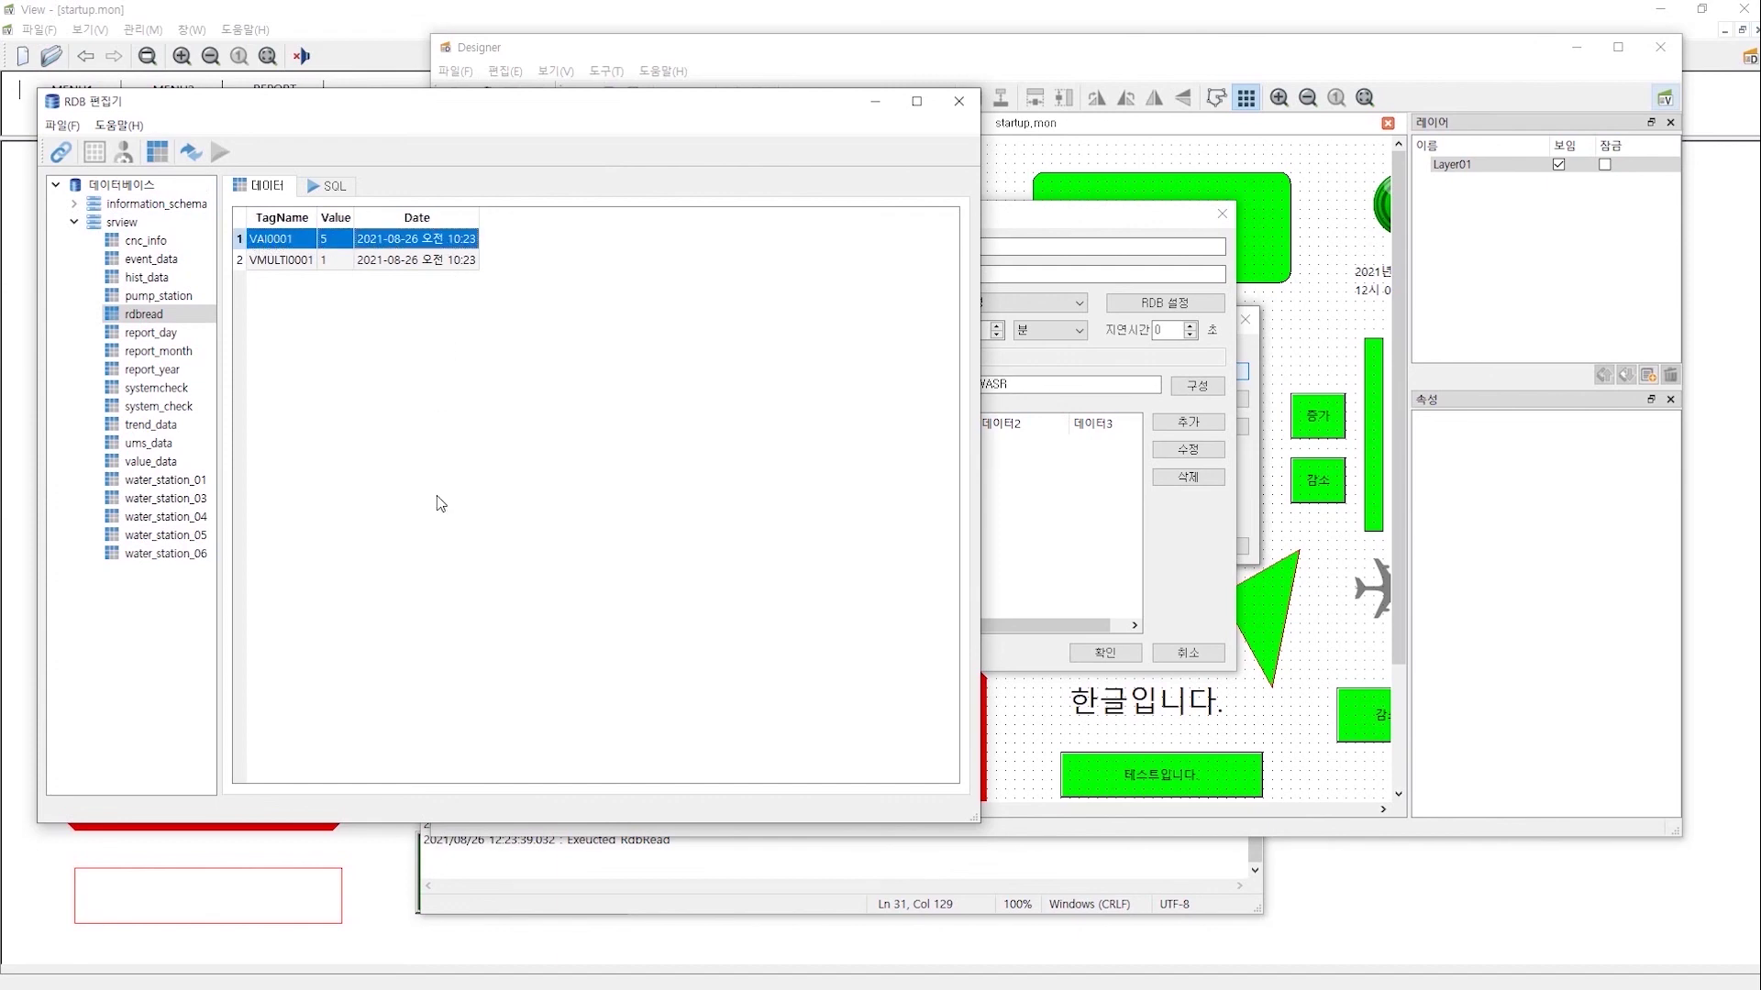
left_click(1016, 244)
left_click(1021, 303)
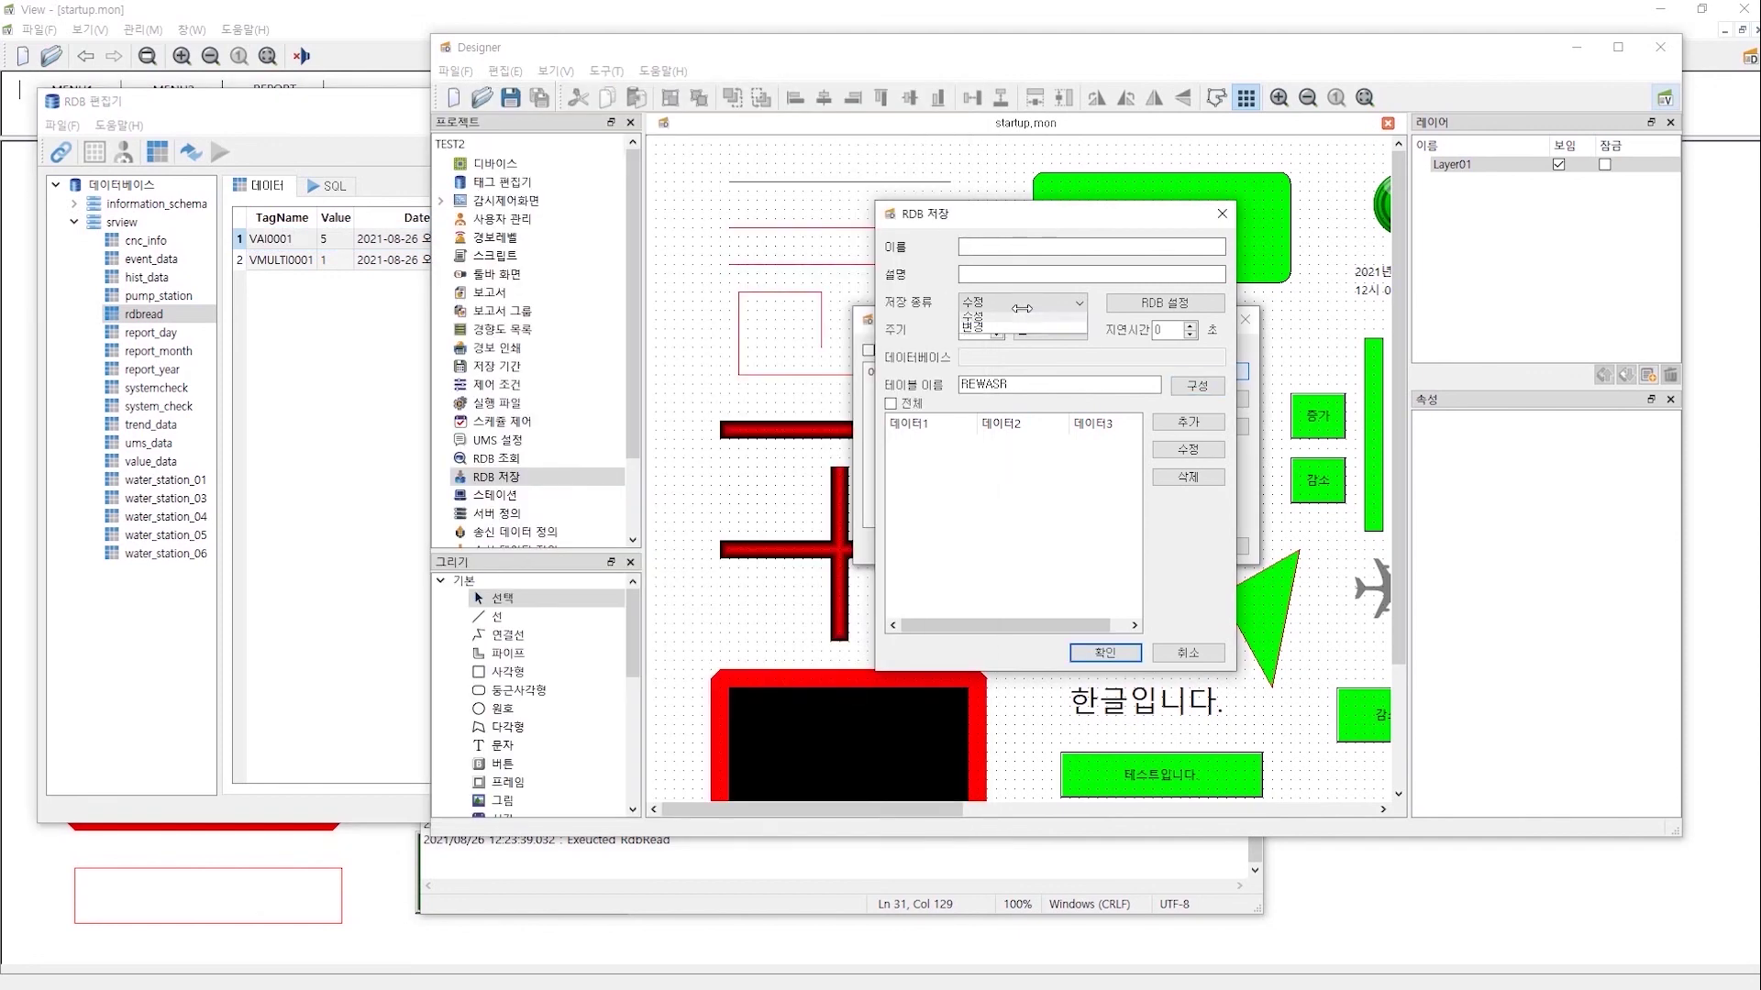
left_click(280, 246)
left_click(241, 239)
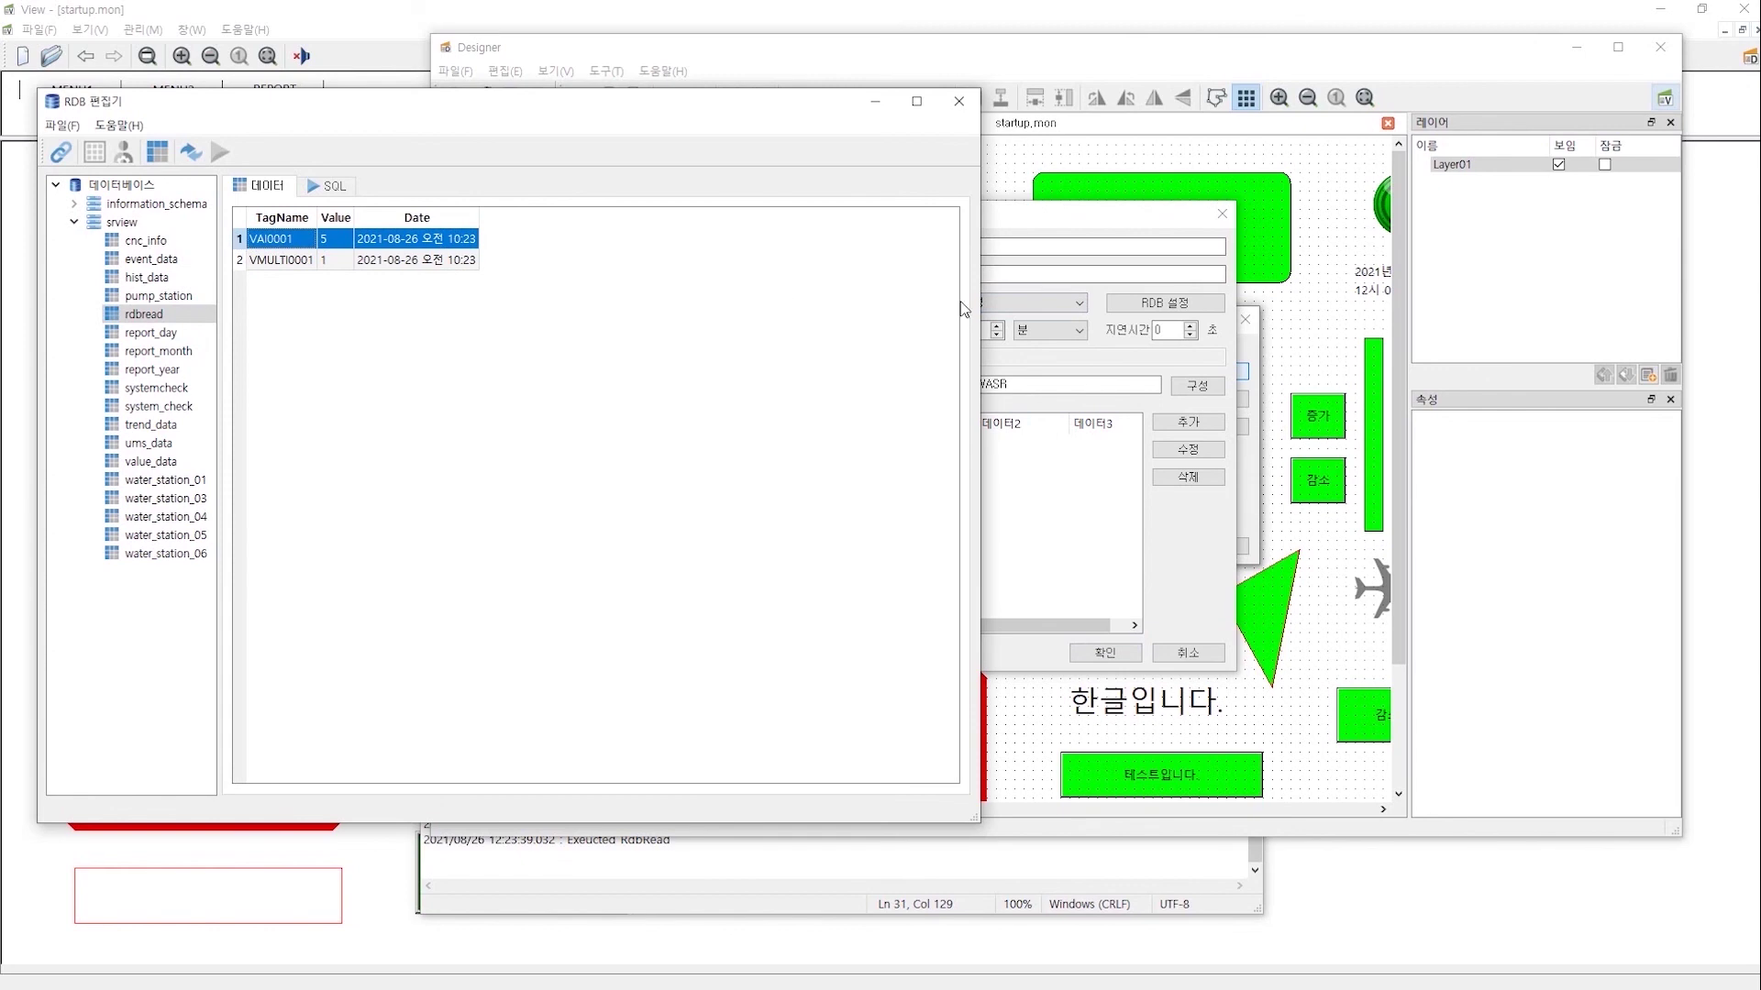
- Set the new save entry's type to 변경 in Designer
left_click(992, 247)
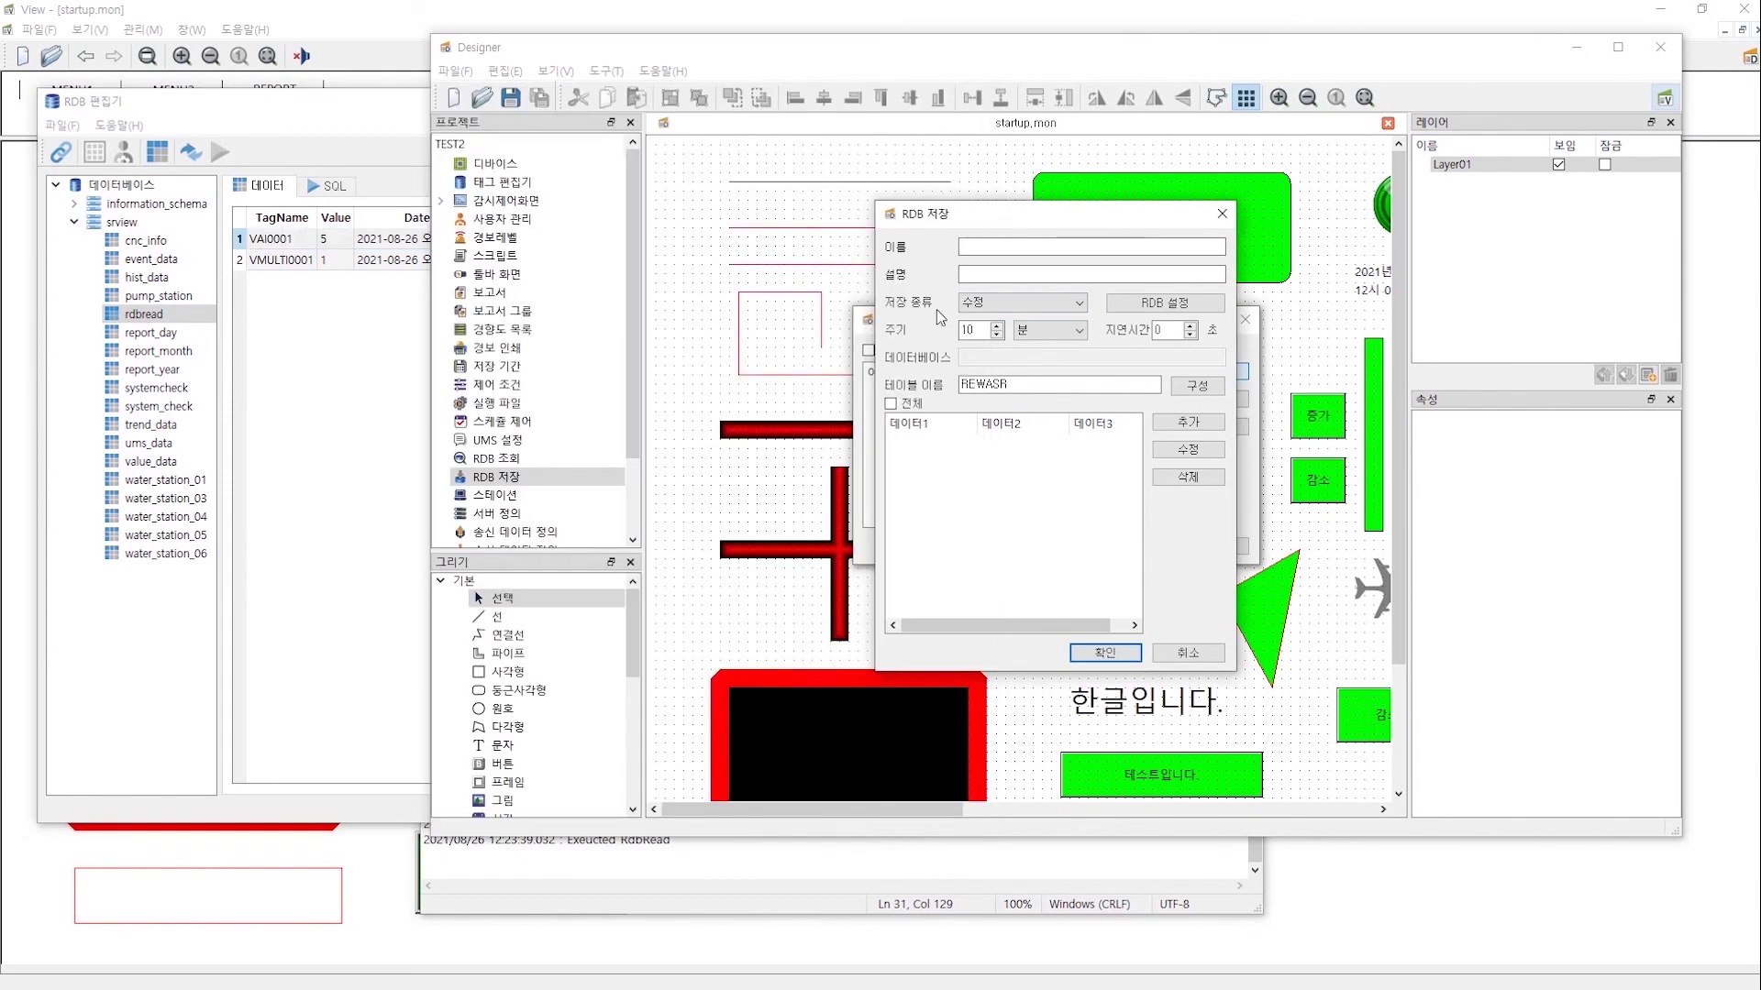
left_click(994, 305)
left_click(988, 341)
left_click(1036, 306)
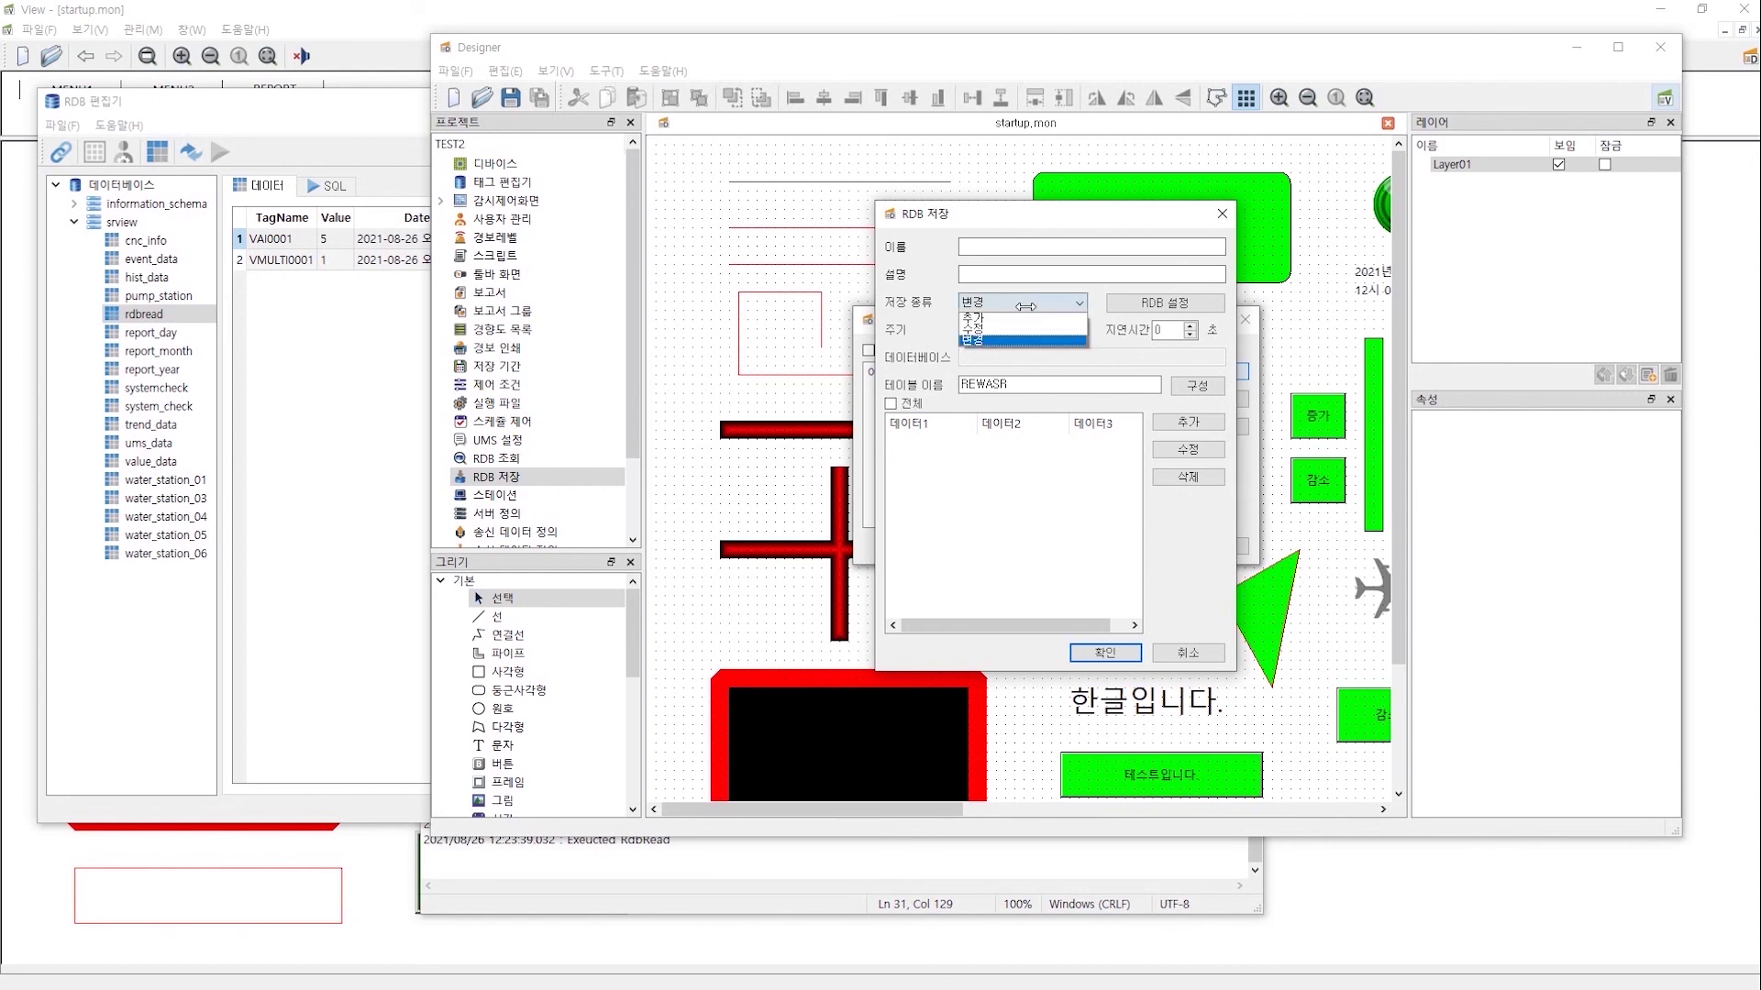
left_click(1038, 399)
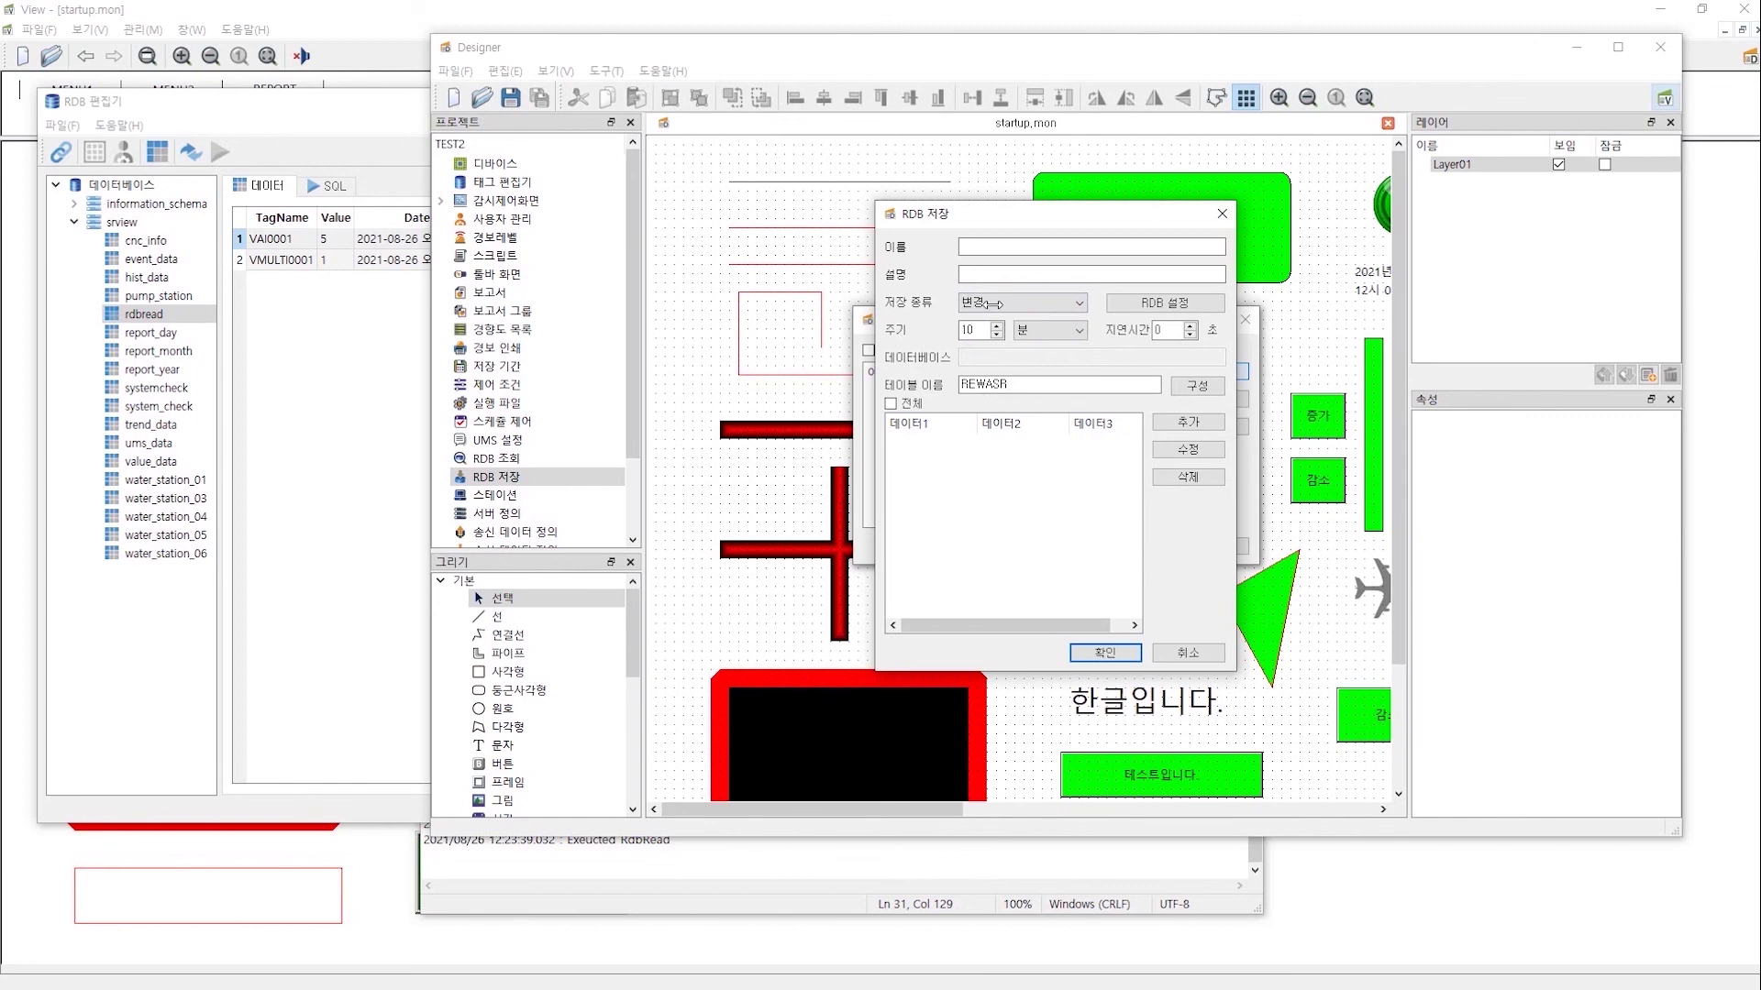